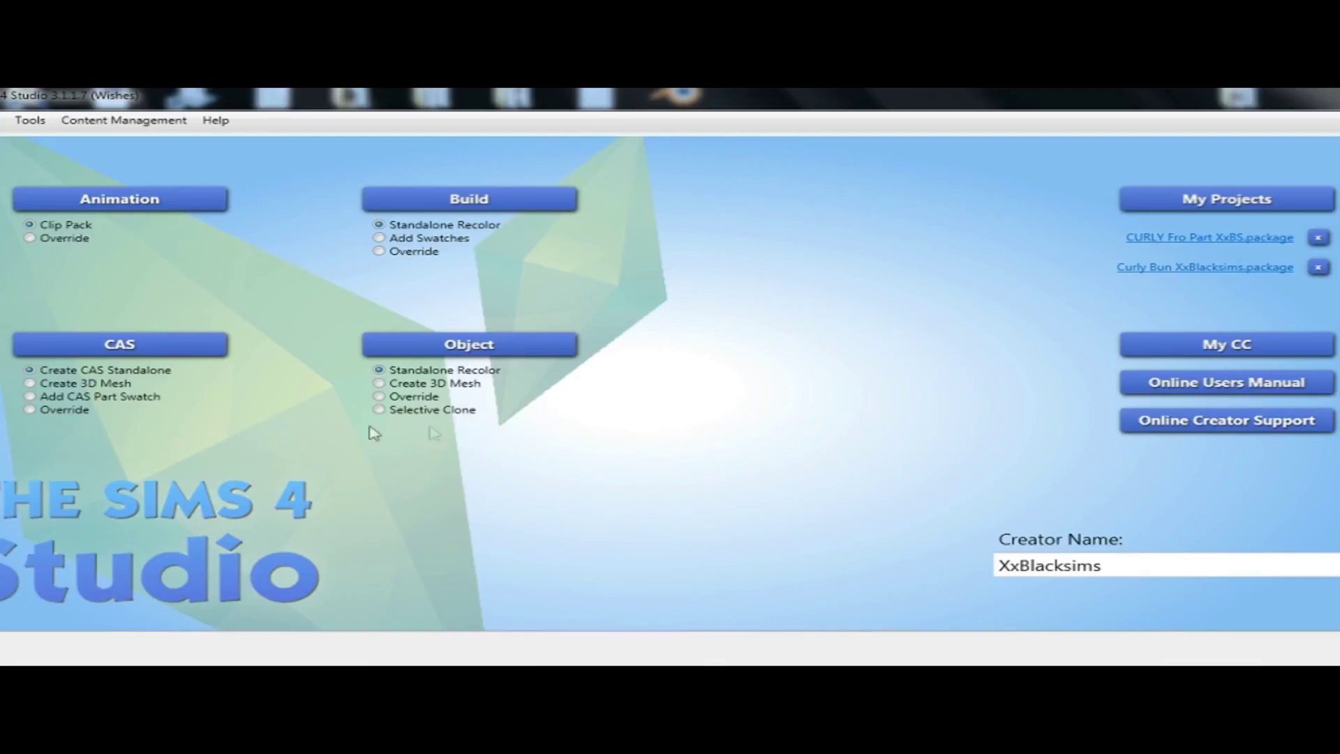
Start a CAS Create 3D Mesh project and filter the catalog to Game content from the Base Game pack.
{"action": "left_click", "coordinate": [68, 387]}
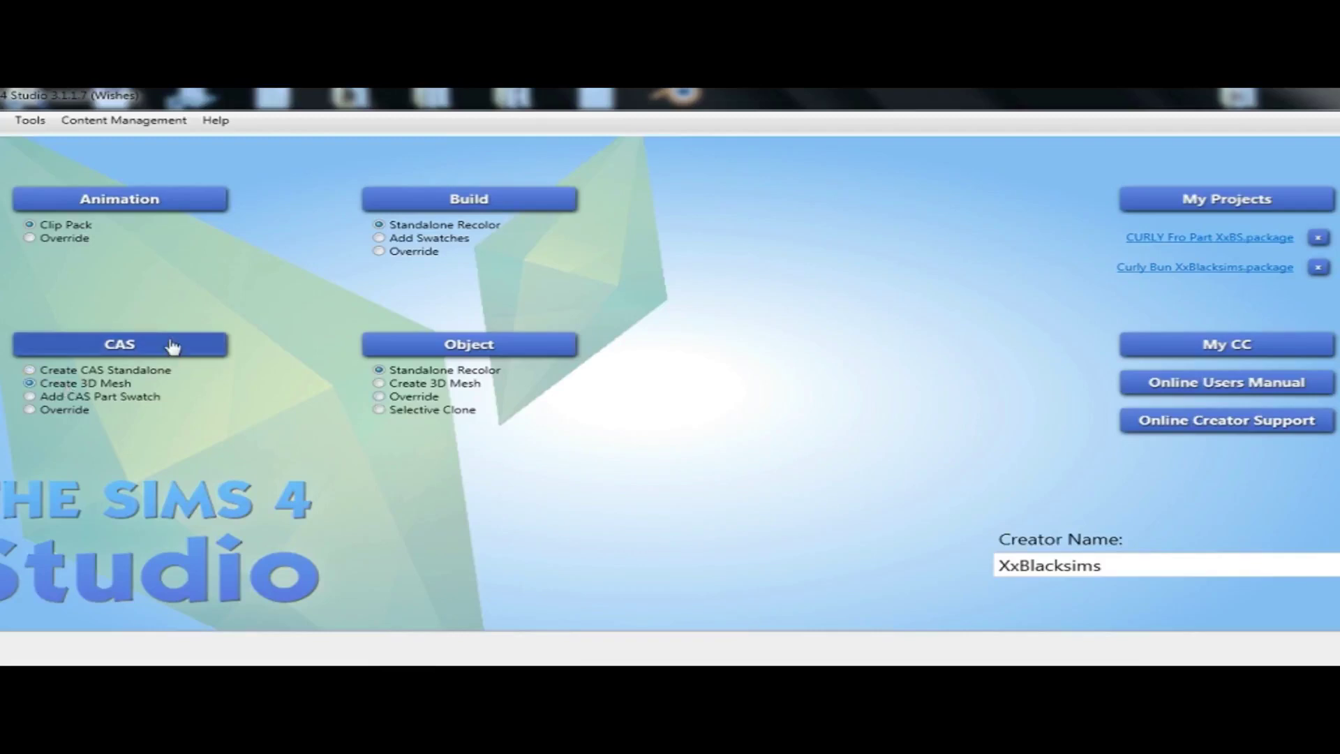
{"action": "left_click", "coordinate": [112, 349]}
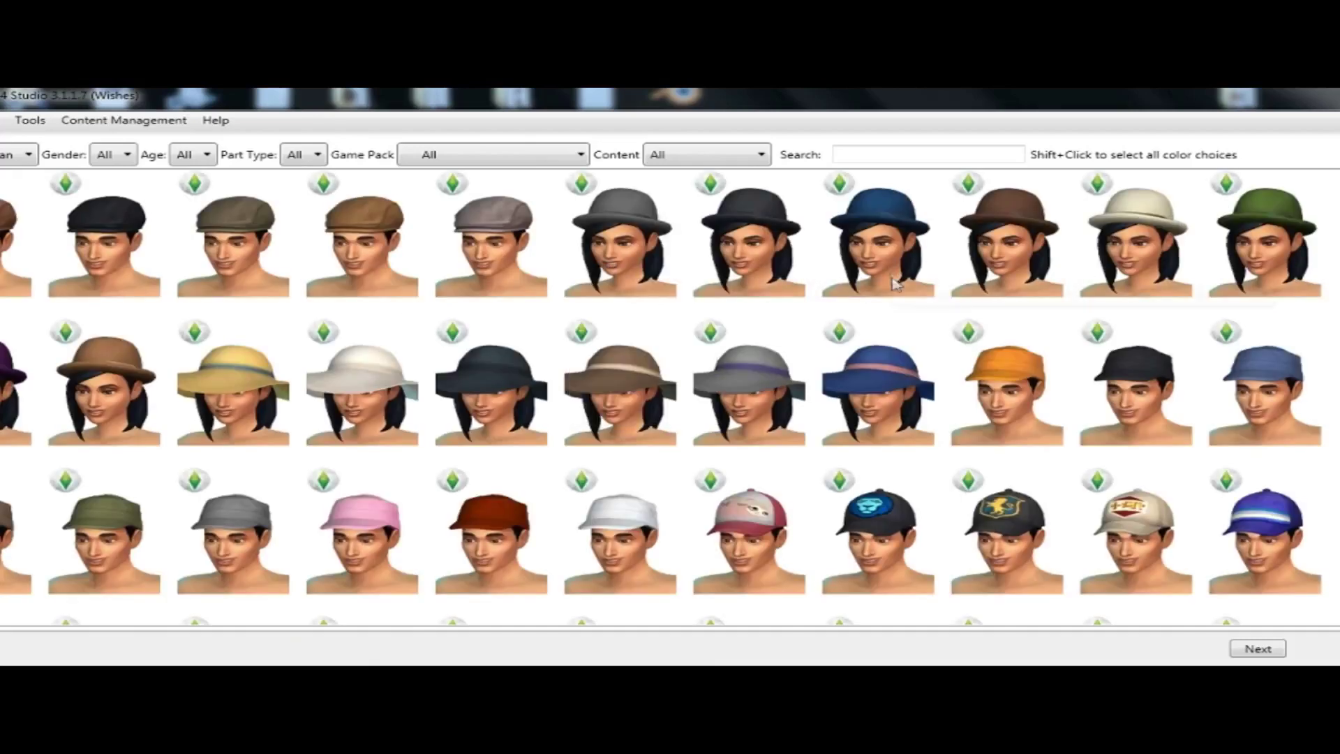
{"action": "left_click", "coordinate": [675, 159]}
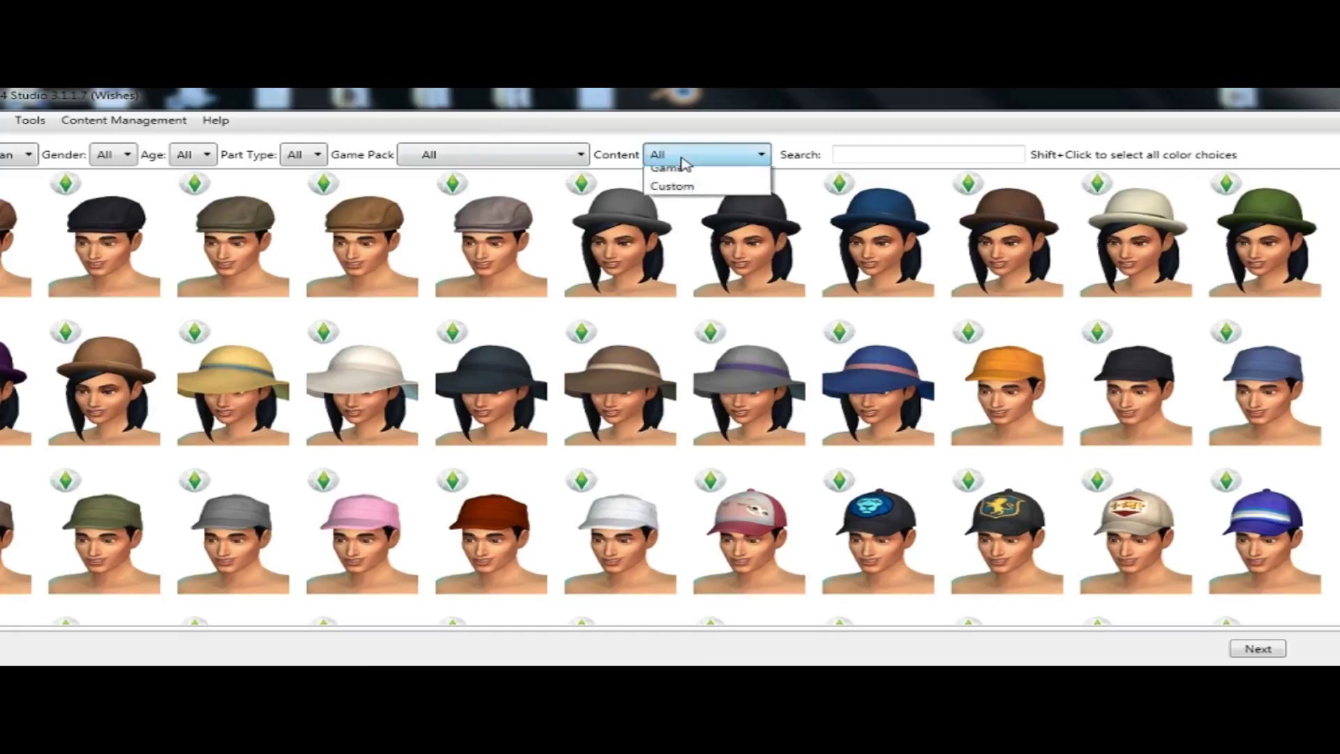
{"action": "left_click", "coordinate": [689, 199]}
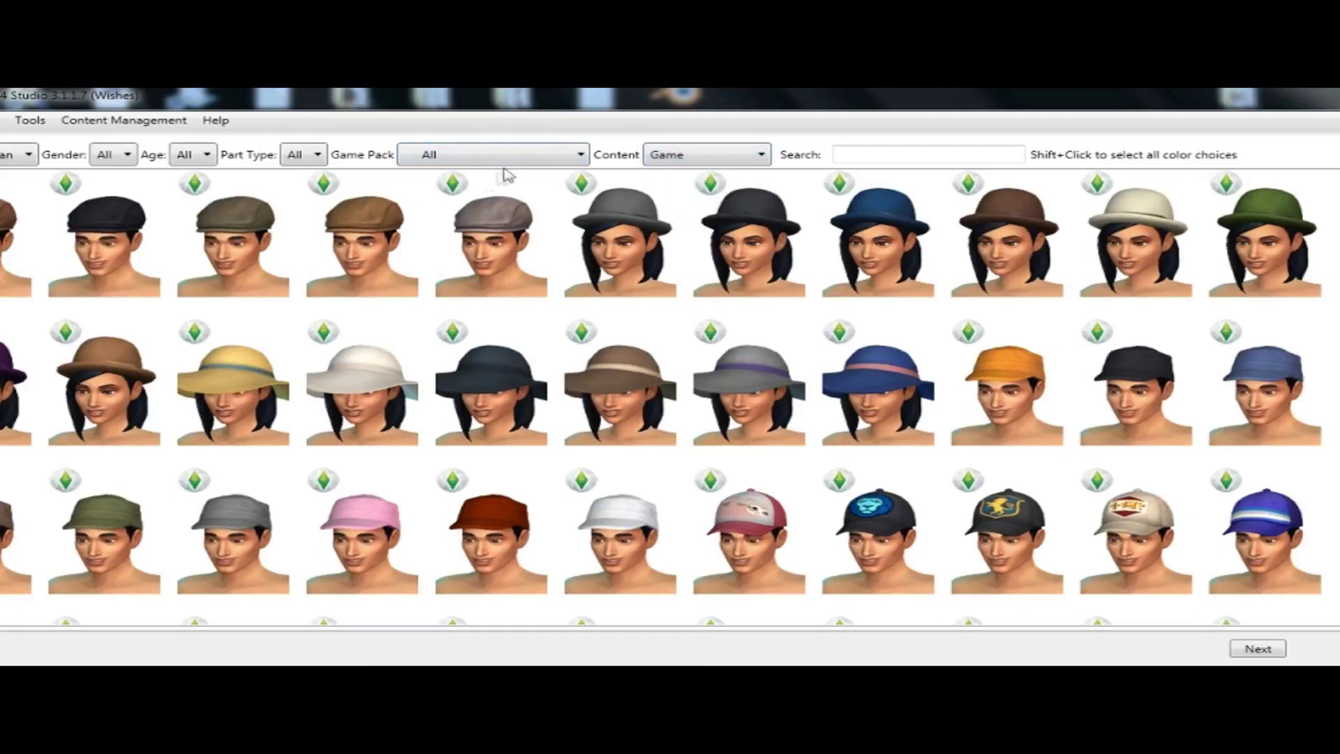
{"action": "left_click", "coordinate": [504, 163]}
{"action": "left_click", "coordinate": [487, 198]}
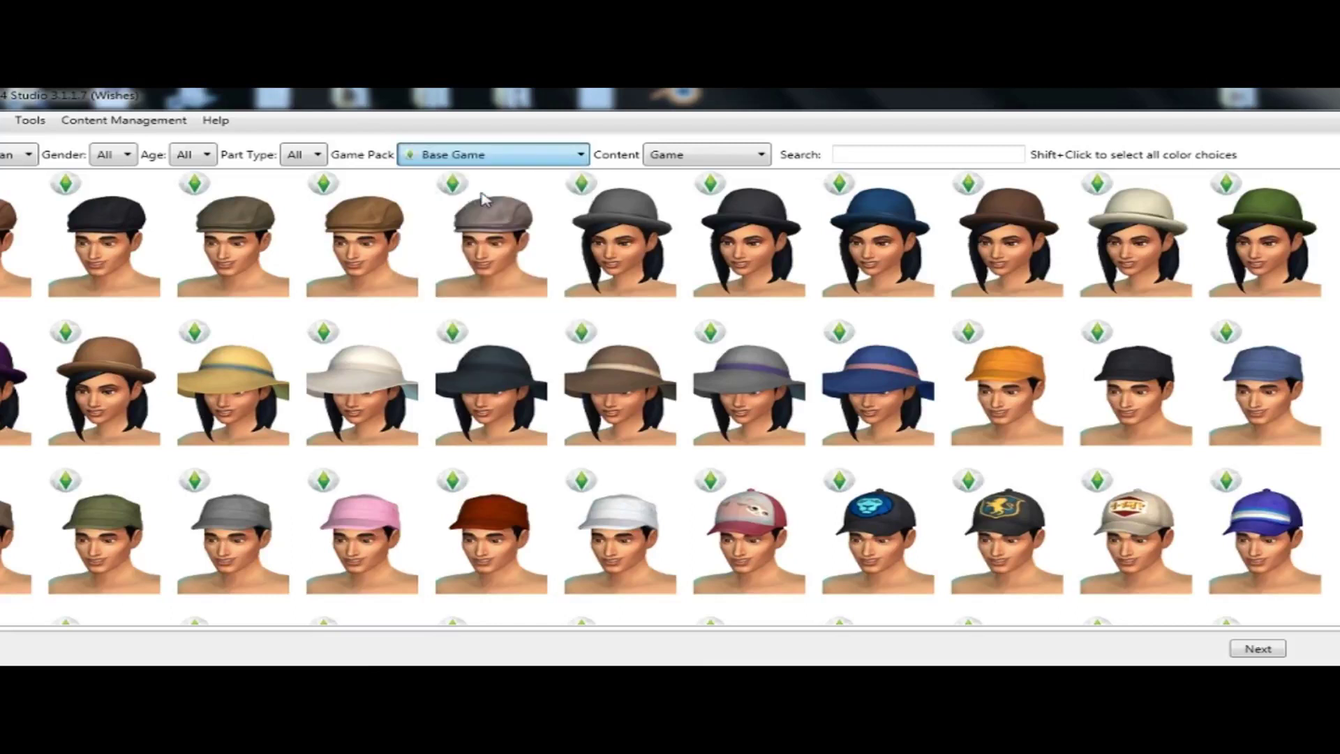
Narrow the catalog to hair parts for adult males.
{"action": "left_click", "coordinate": [301, 158]}
{"action": "left_click", "coordinate": [326, 212]}
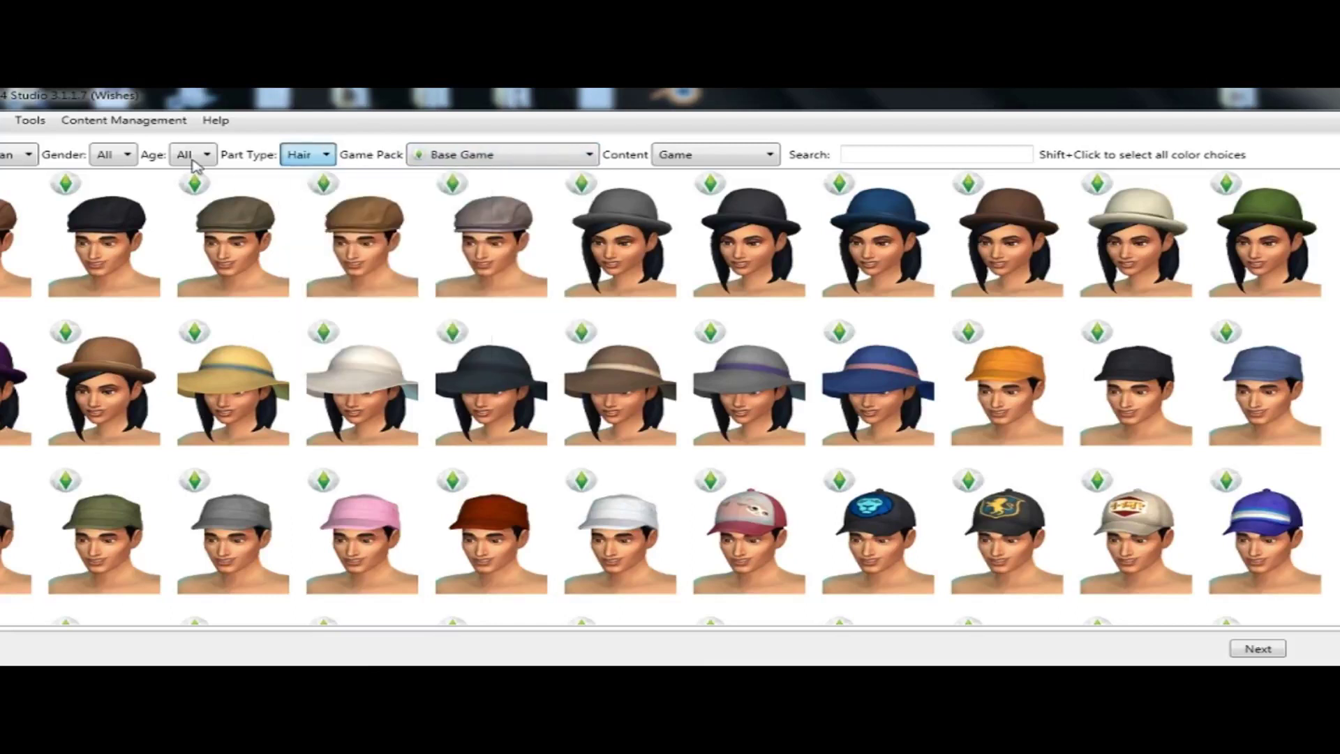
{"action": "left_click", "coordinate": [192, 155]}
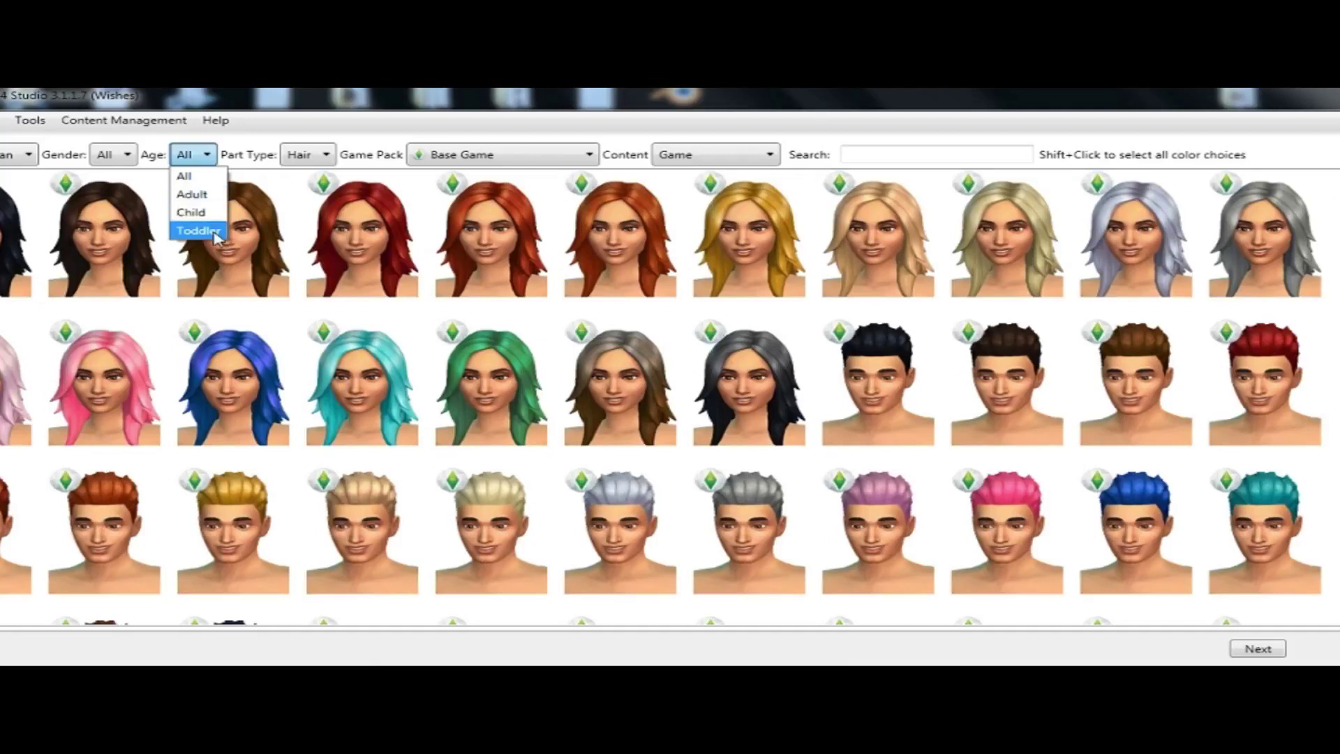
{"action": "left_click", "coordinate": [192, 194]}
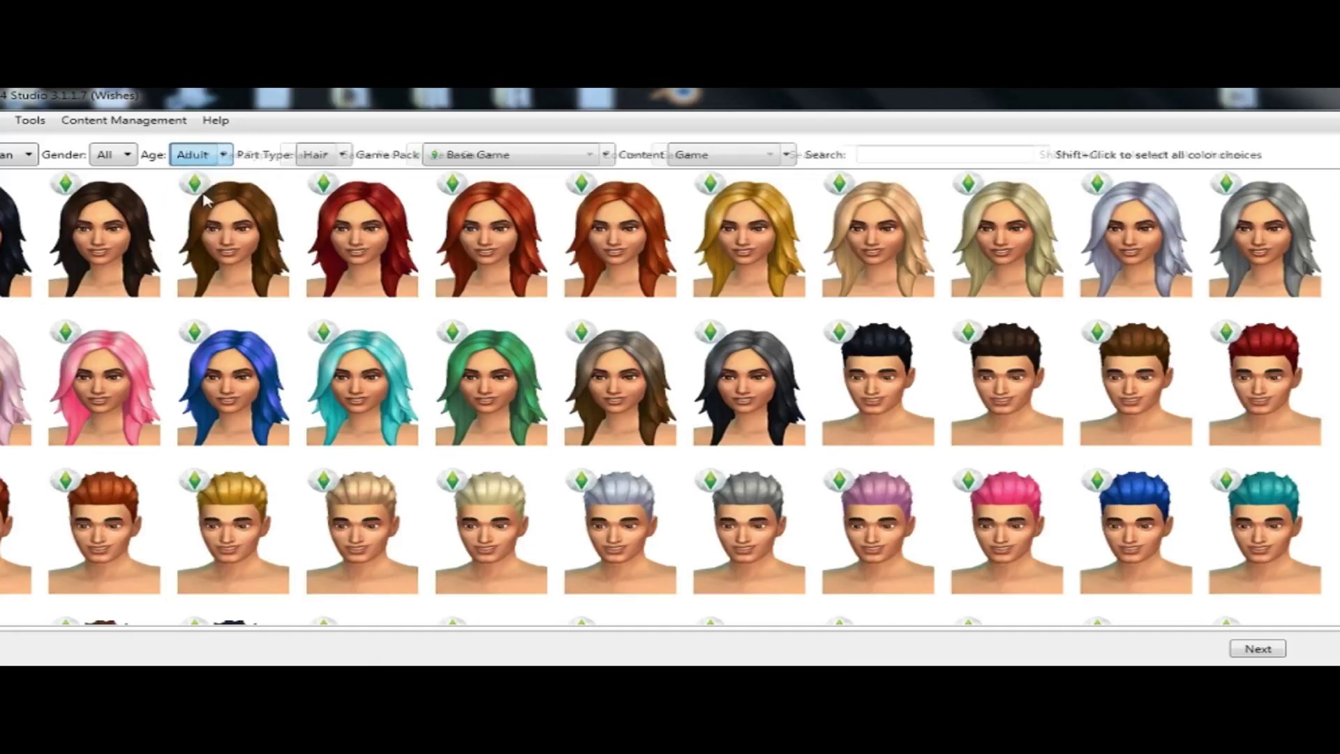
{"action": "left_click", "coordinate": [90, 160]}
{"action": "left_click", "coordinate": [139, 213]}
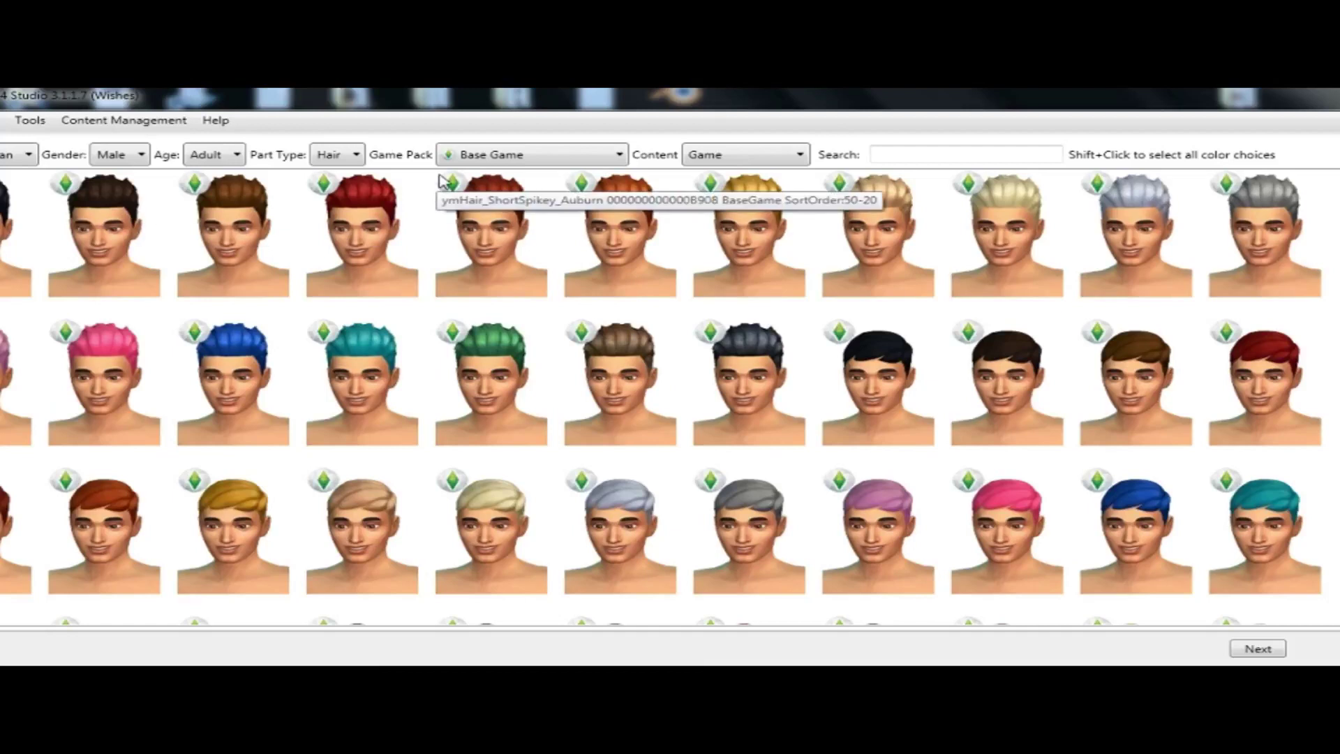
Choose the black swatch of the full, loose curly hairstyle near the end of the catalog as the base hair.
{"action": "scroll", "coordinate": [509, 275], "scroll_direction": "down", "scroll_amount": 10}
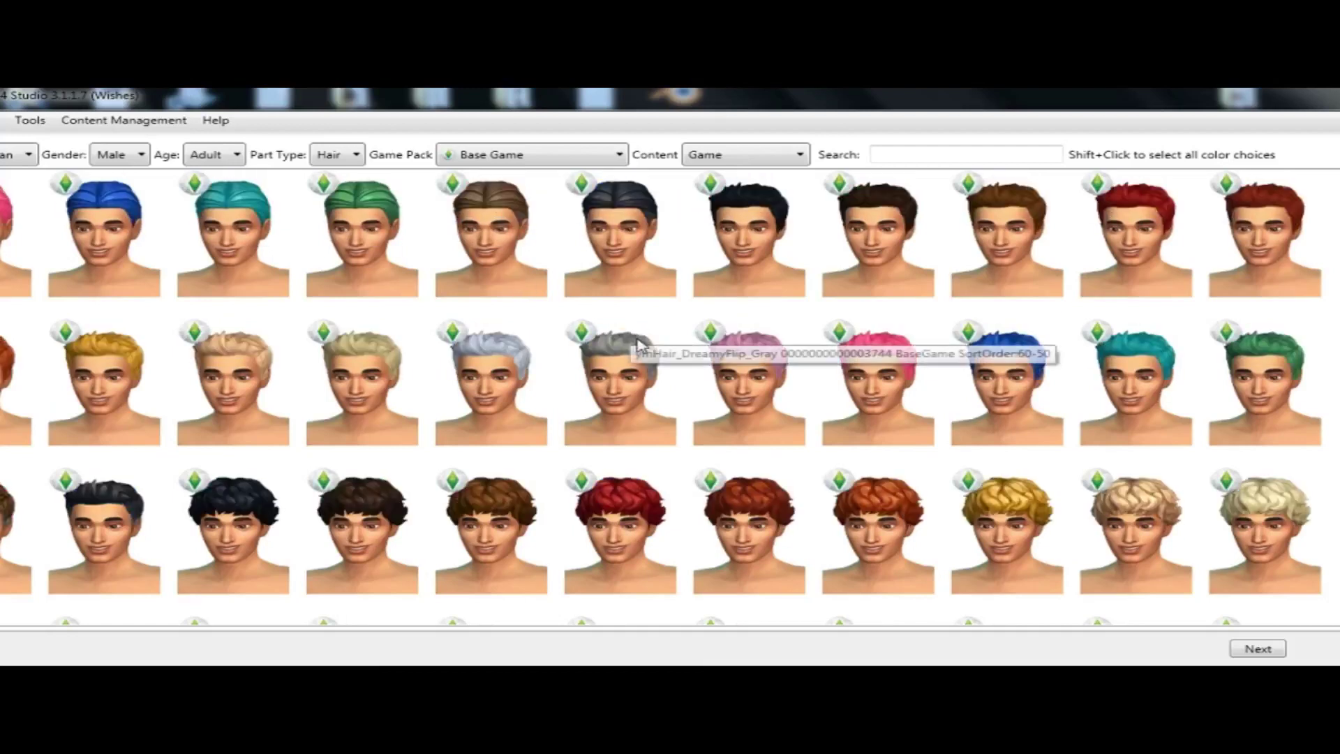
{"action": "scroll", "coordinate": [641, 345], "scroll_direction": "down", "scroll_amount": 8}
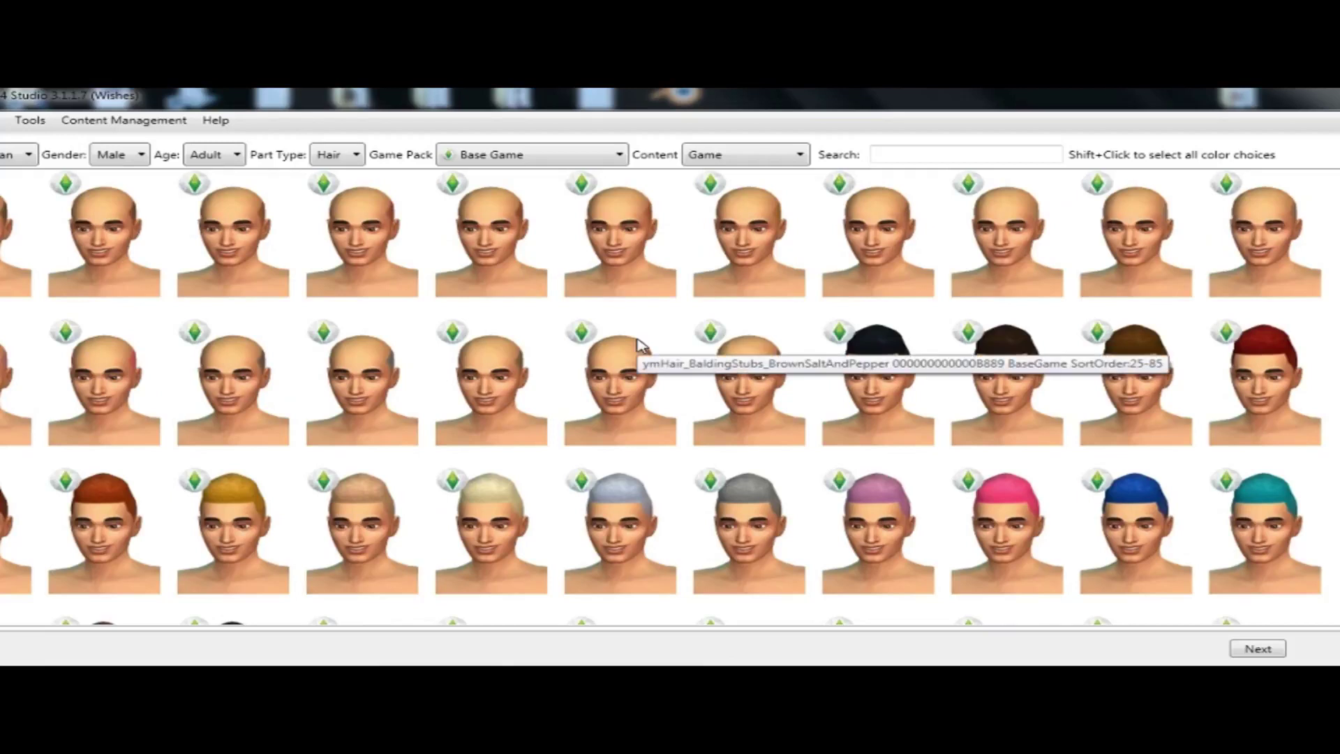
{"action": "scroll", "coordinate": [641, 345], "scroll_direction": "down", "scroll_amount": 8}
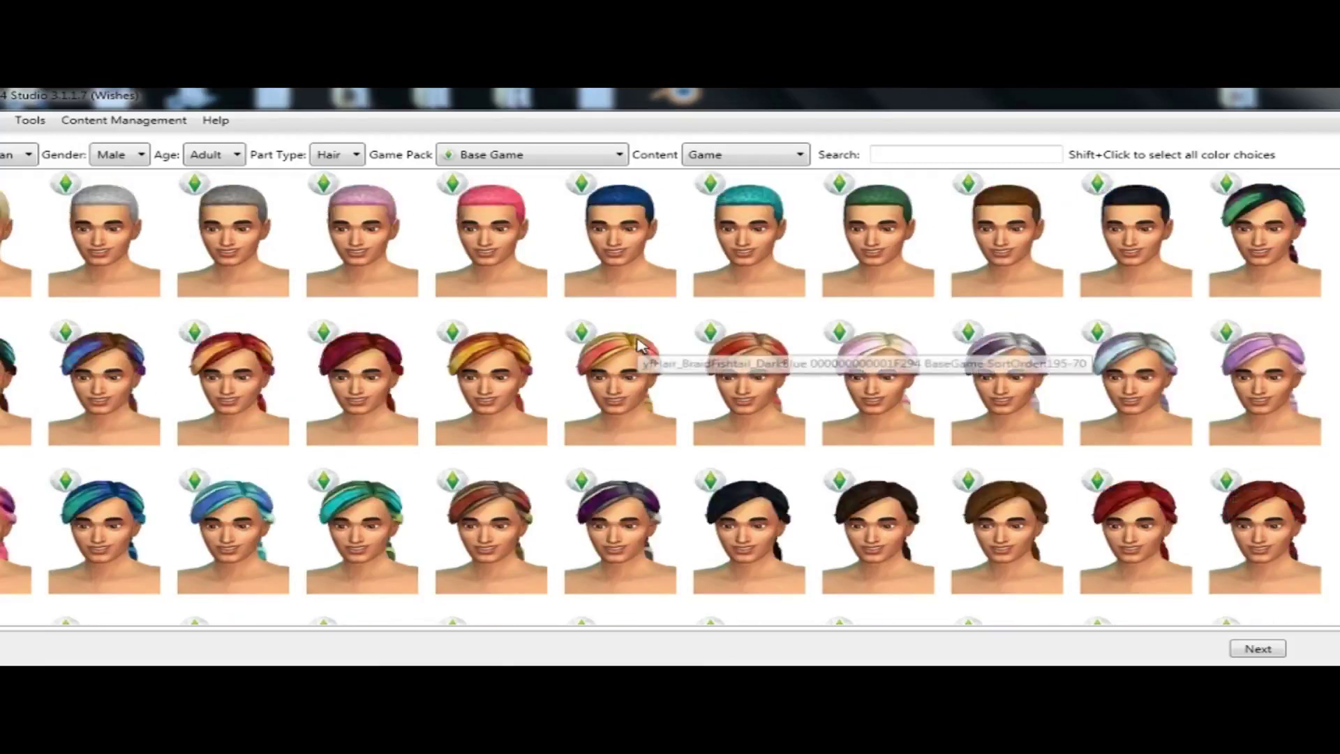
{"action": "scroll", "coordinate": [641, 345], "scroll_direction": "down", "scroll_amount": 8}
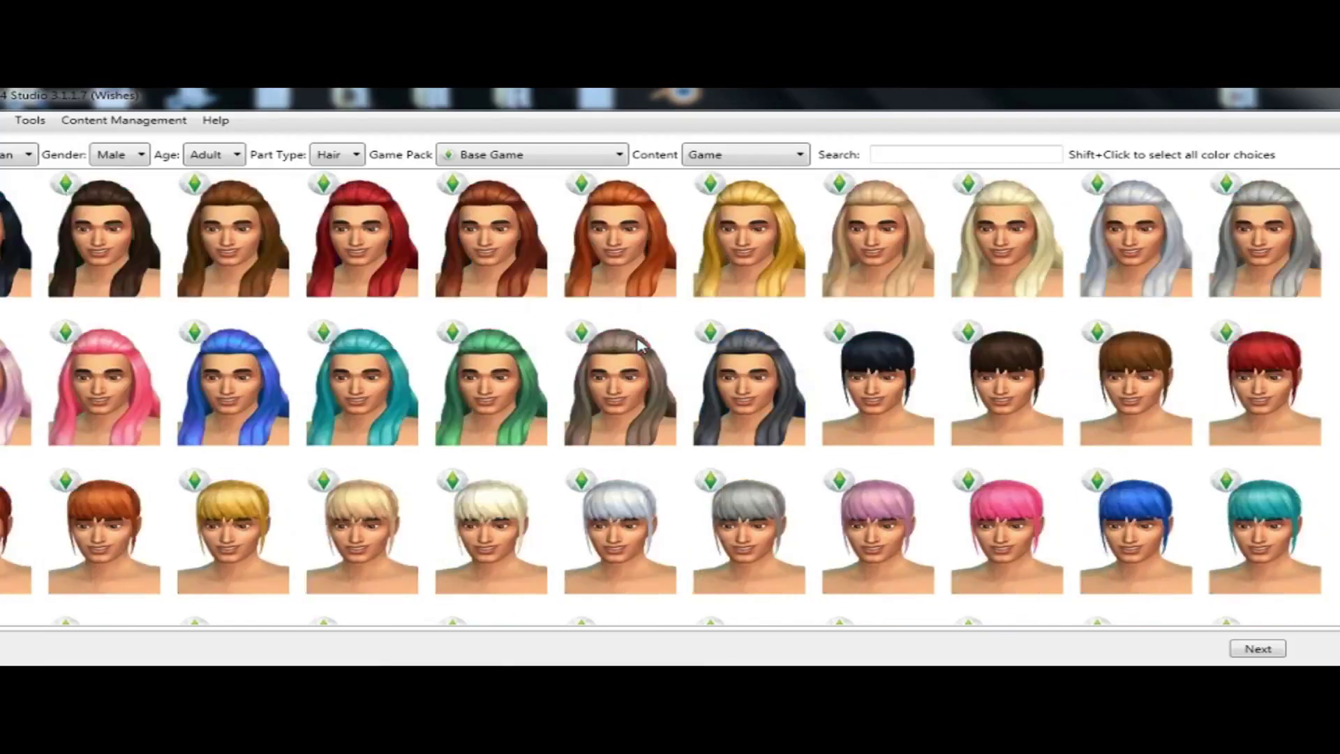
{"action": "scroll", "coordinate": [640, 344], "scroll_direction": "down", "scroll_amount": 8}
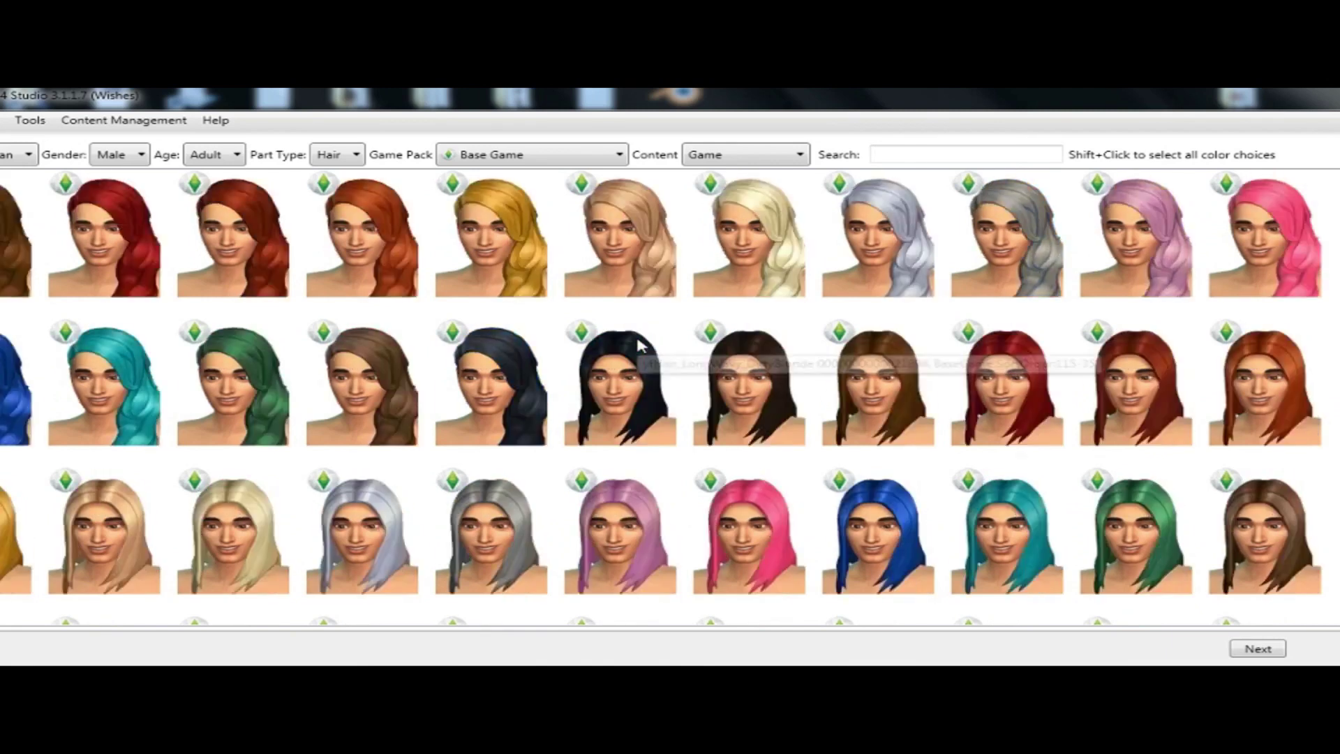
{"action": "scroll", "coordinate": [640, 344], "scroll_direction": "down", "scroll_amount": 8}
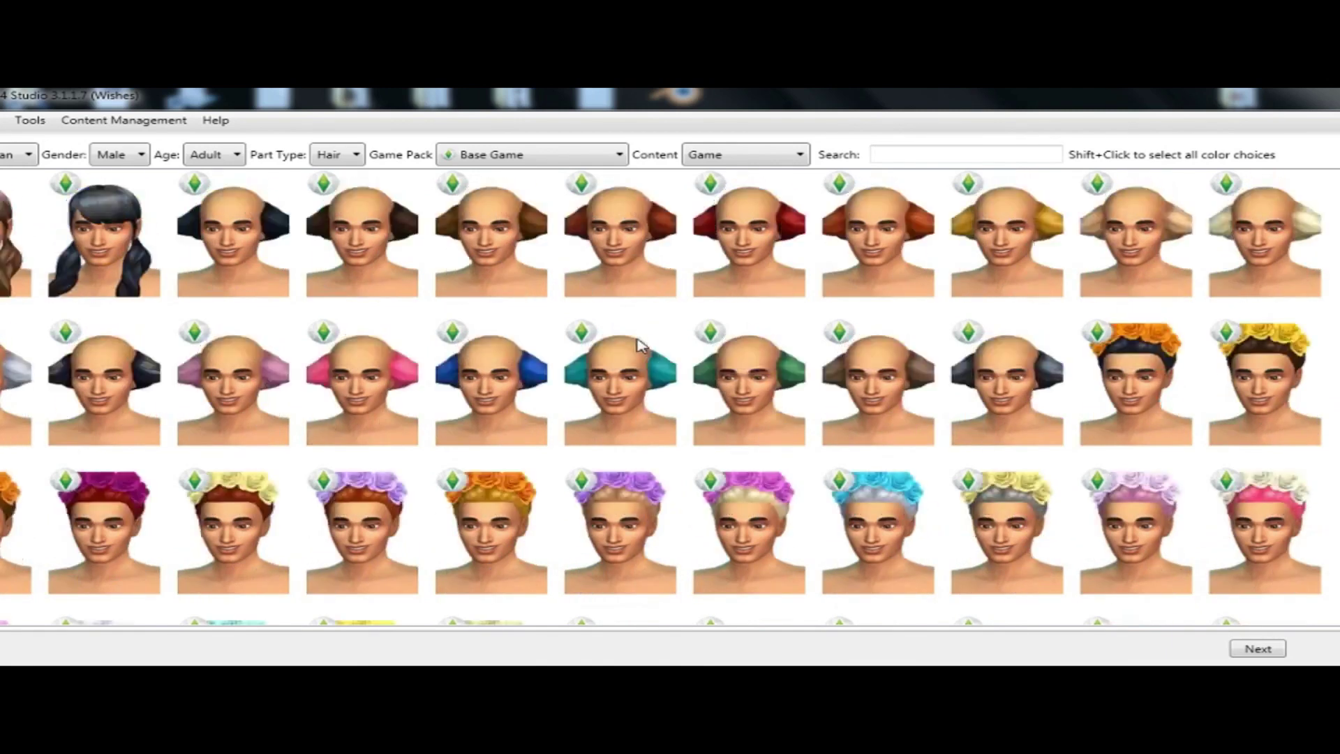
{"action": "scroll", "coordinate": [641, 345], "scroll_direction": "down", "scroll_amount": 6}
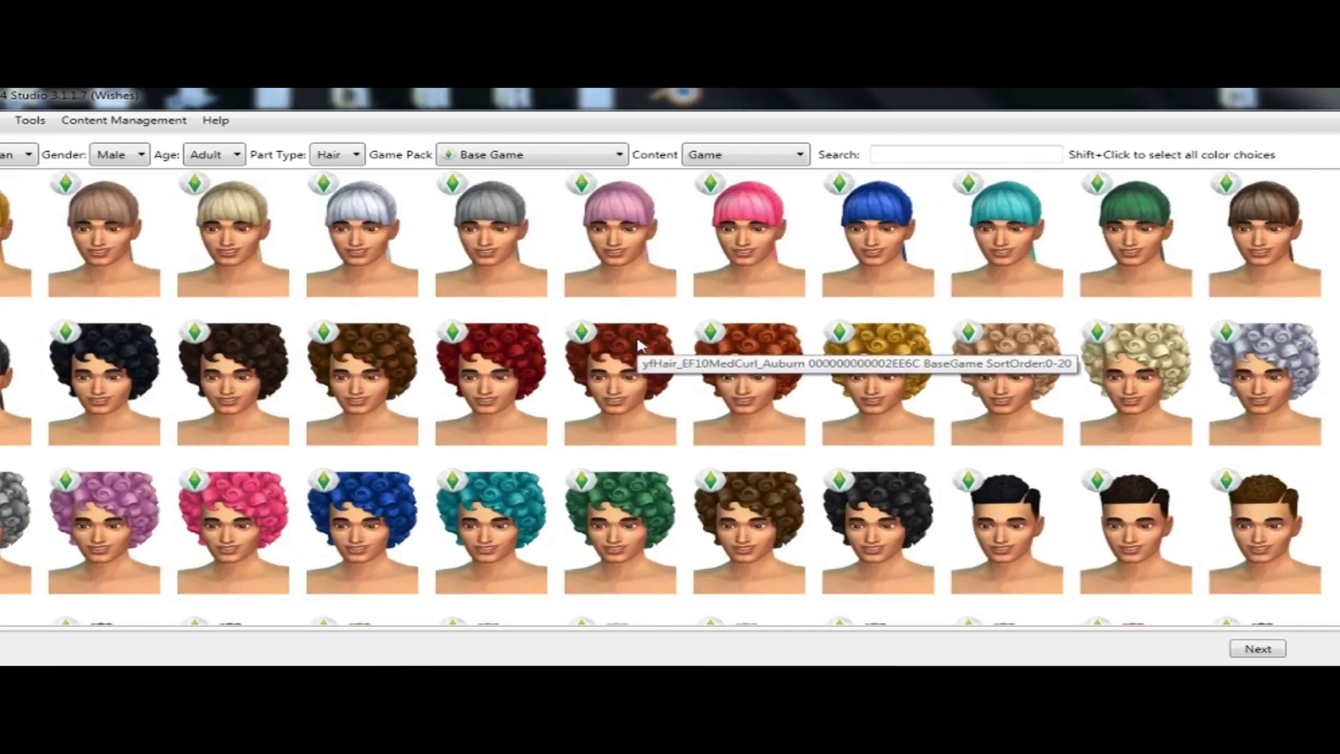
{"action": "scroll", "coordinate": [641, 345], "scroll_direction": "down", "scroll_amount": 4}
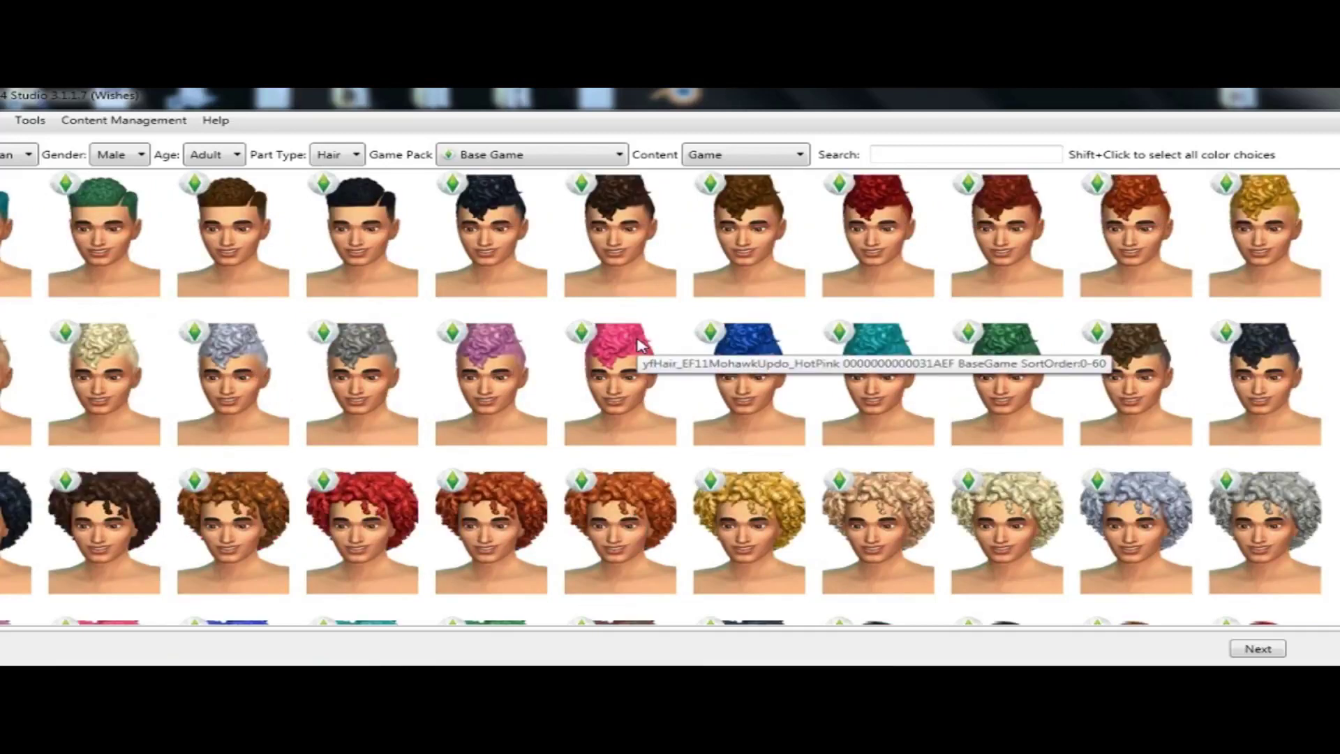
{"action": "scroll", "coordinate": [99, 559], "scroll_direction": "down", "scroll_amount": 2}
{"action": "left_click", "coordinate": [9, 252]}
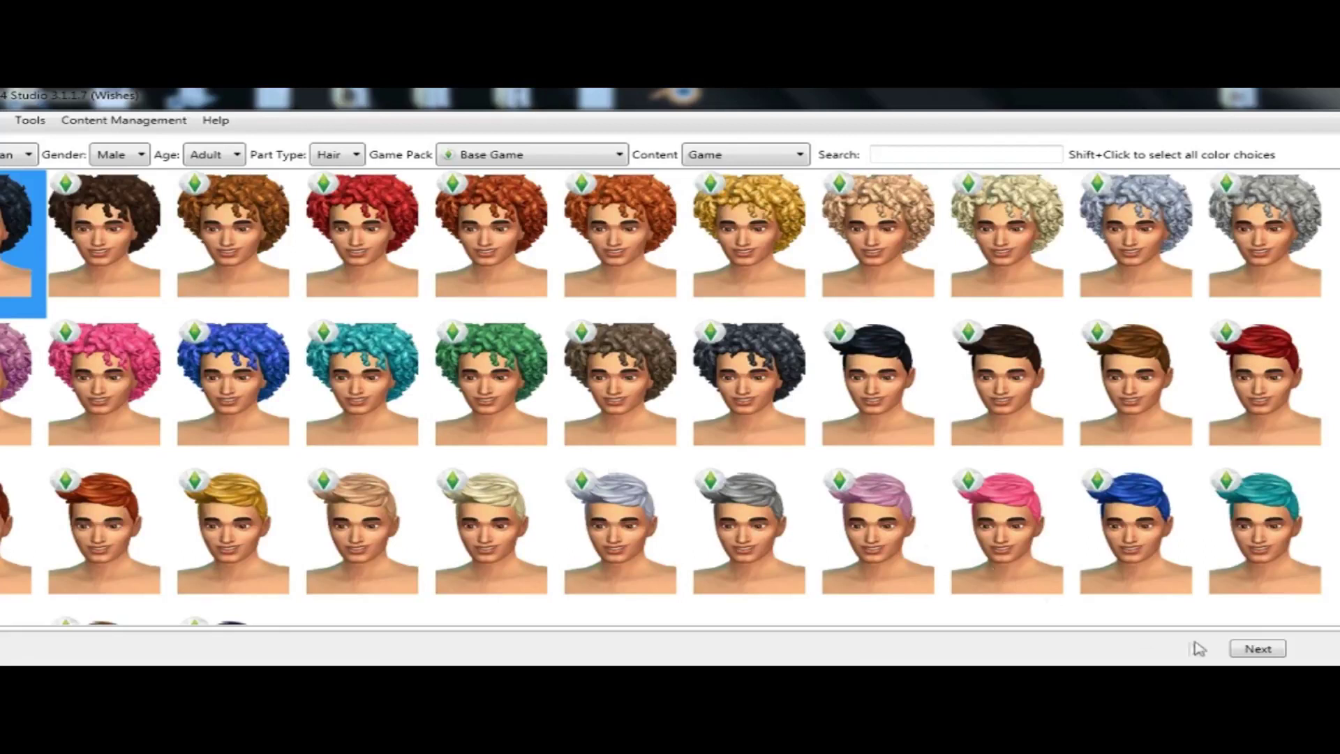
Proceed with the chosen hair and save the new Sims 4 package on the Desktop as currrls.
{"action": "left_click", "coordinate": [1256, 651]}
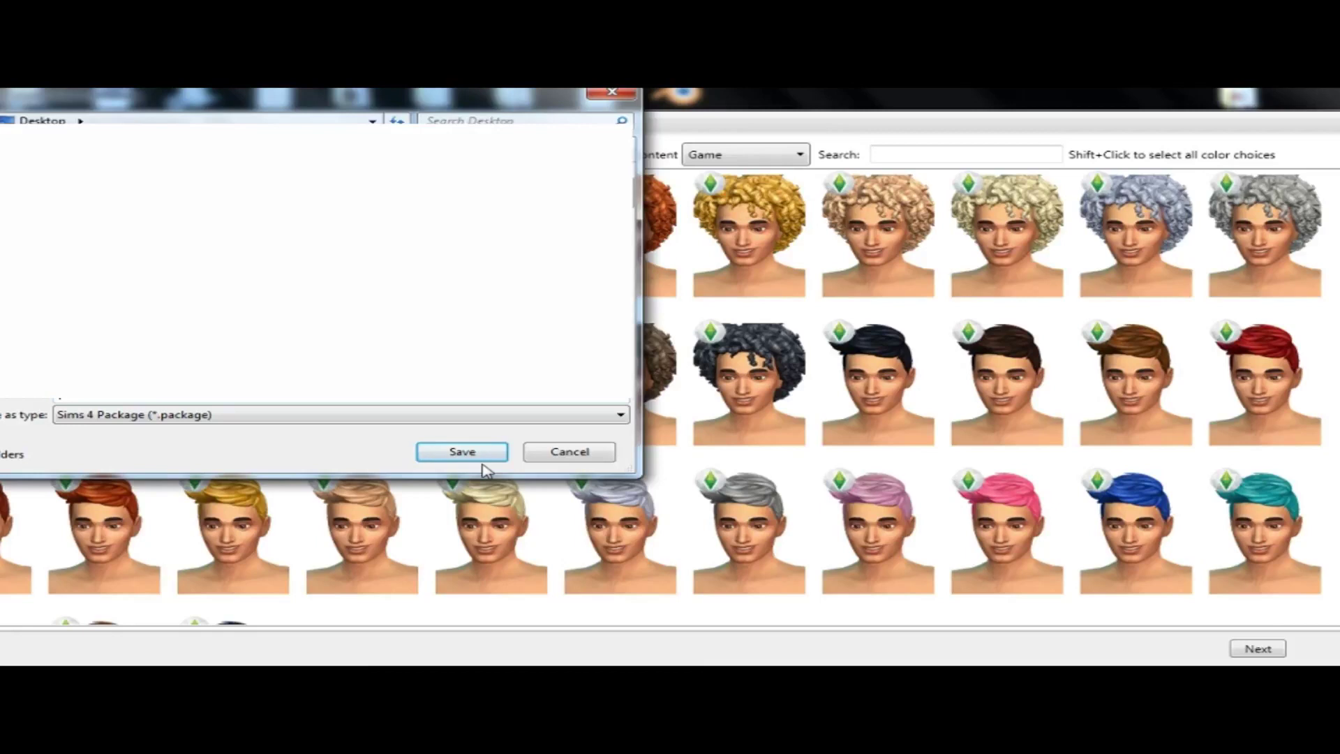
{"action": "type", "text": "curly"}
{"action": "left_click", "coordinate": [475, 455]}
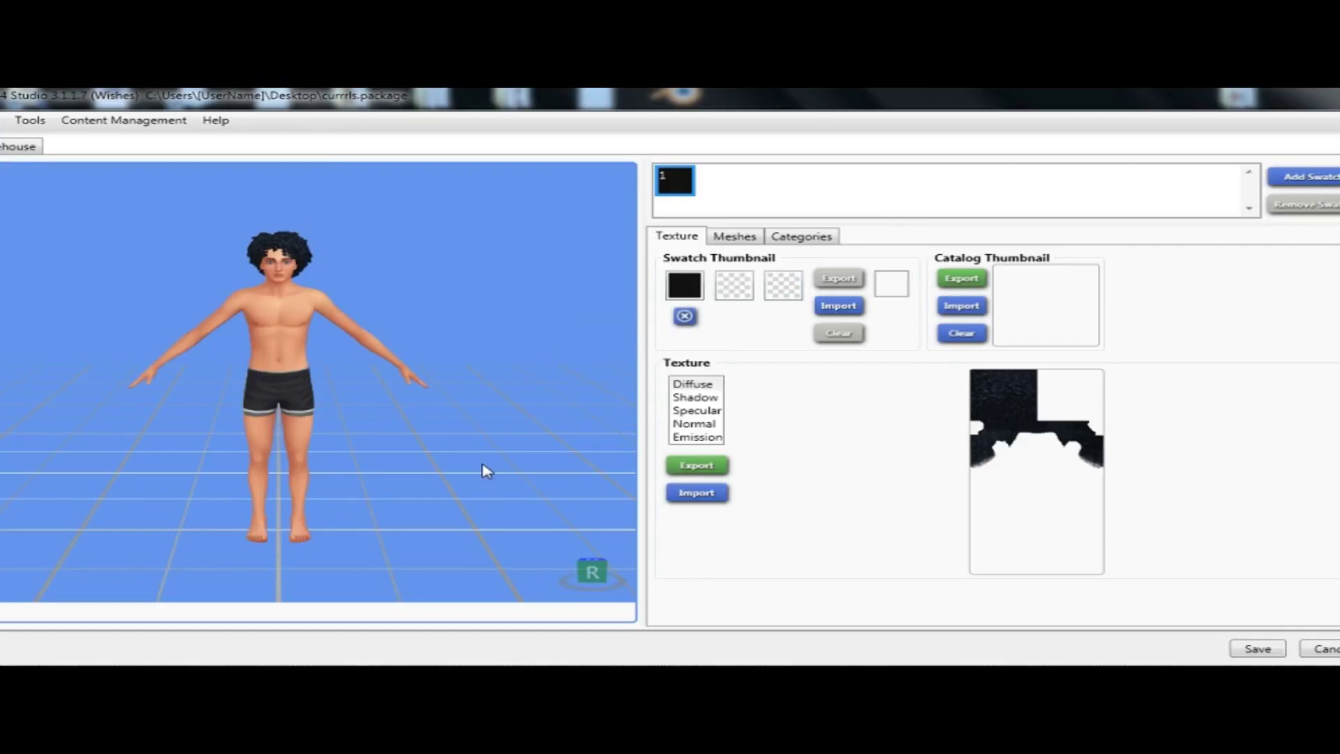
Examine the curly hair on the preview model up close from the front and the side.
{"action": "scroll", "coordinate": [247, 246], "scroll_direction": "up", "scroll_amount": 3}
{"action": "middle_click_drag", "start_coordinate": [344, 370], "coordinate": [420, 455]}
{"action": "scroll", "coordinate": [429, 467], "scroll_direction": "up", "scroll_amount": 3}
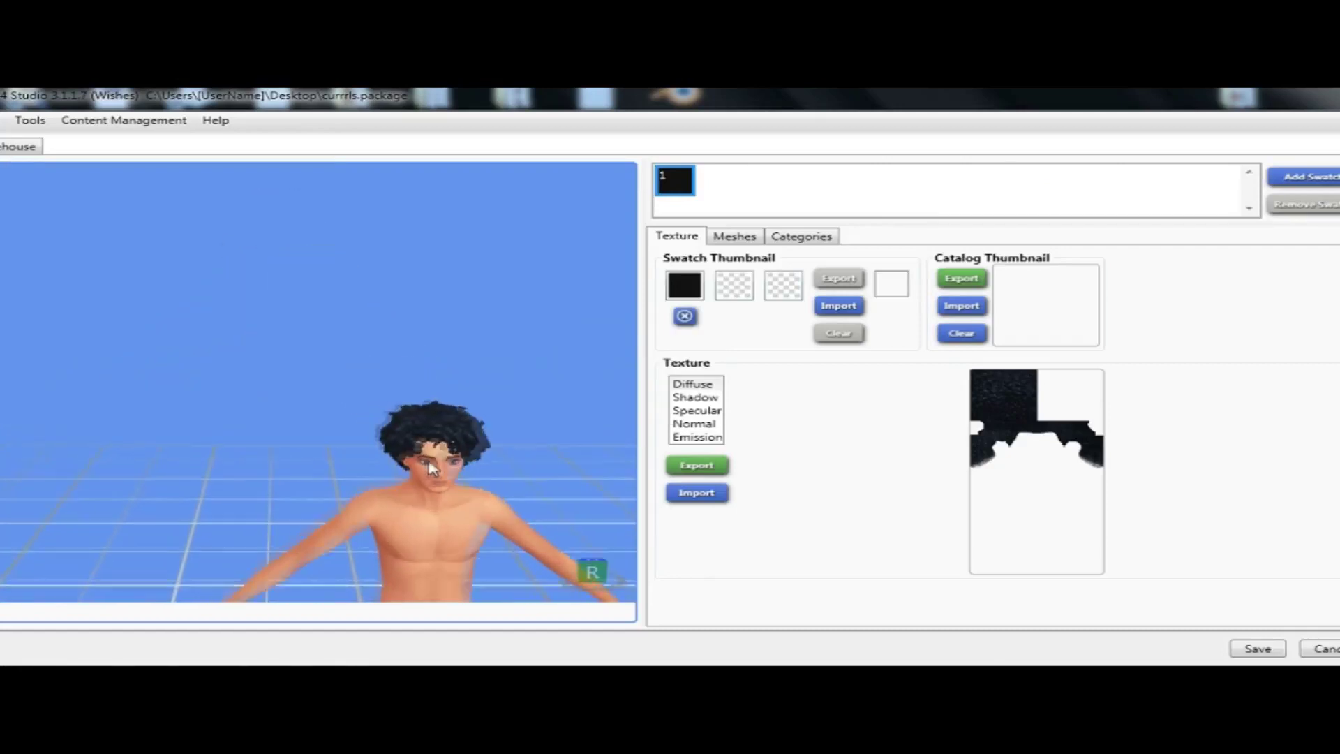
{"action": "scroll", "coordinate": [433, 468], "scroll_direction": "up", "scroll_amount": 5}
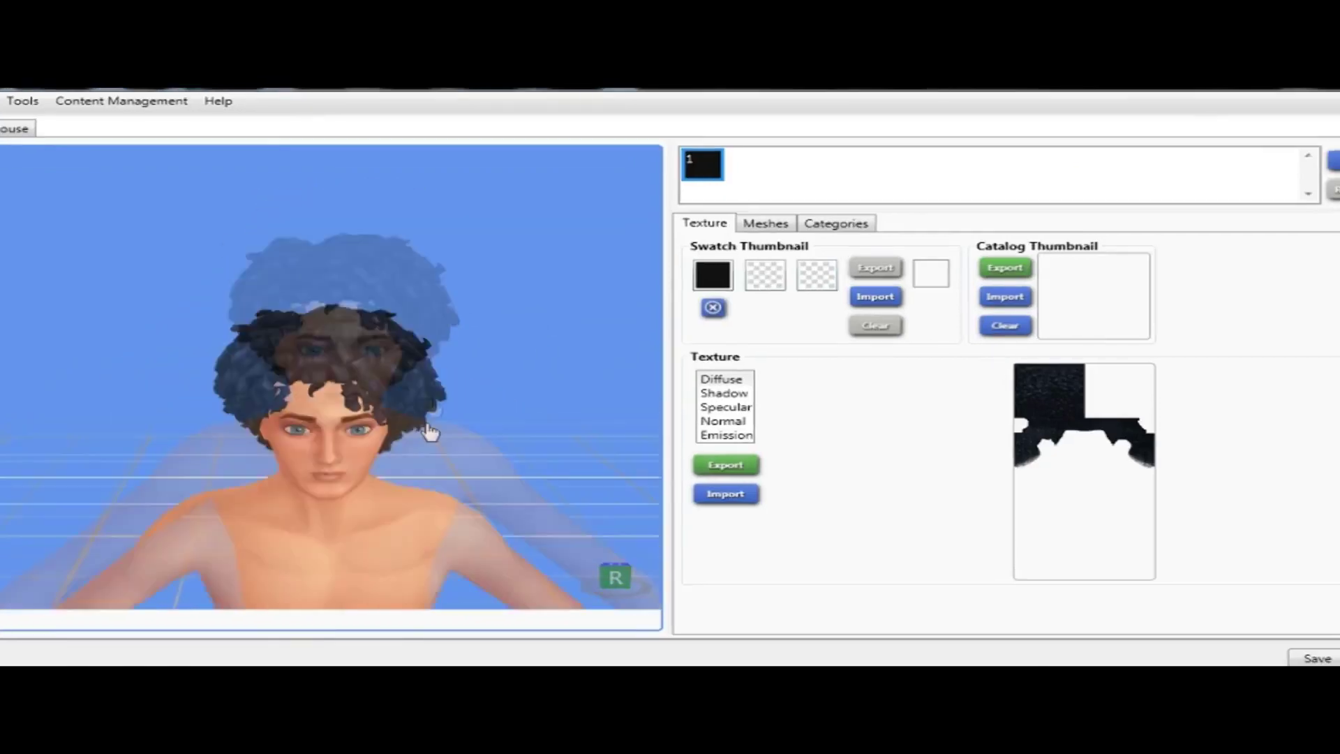
{"action": "scroll", "coordinate": [322, 369], "scroll_direction": "up", "scroll_amount": 5}
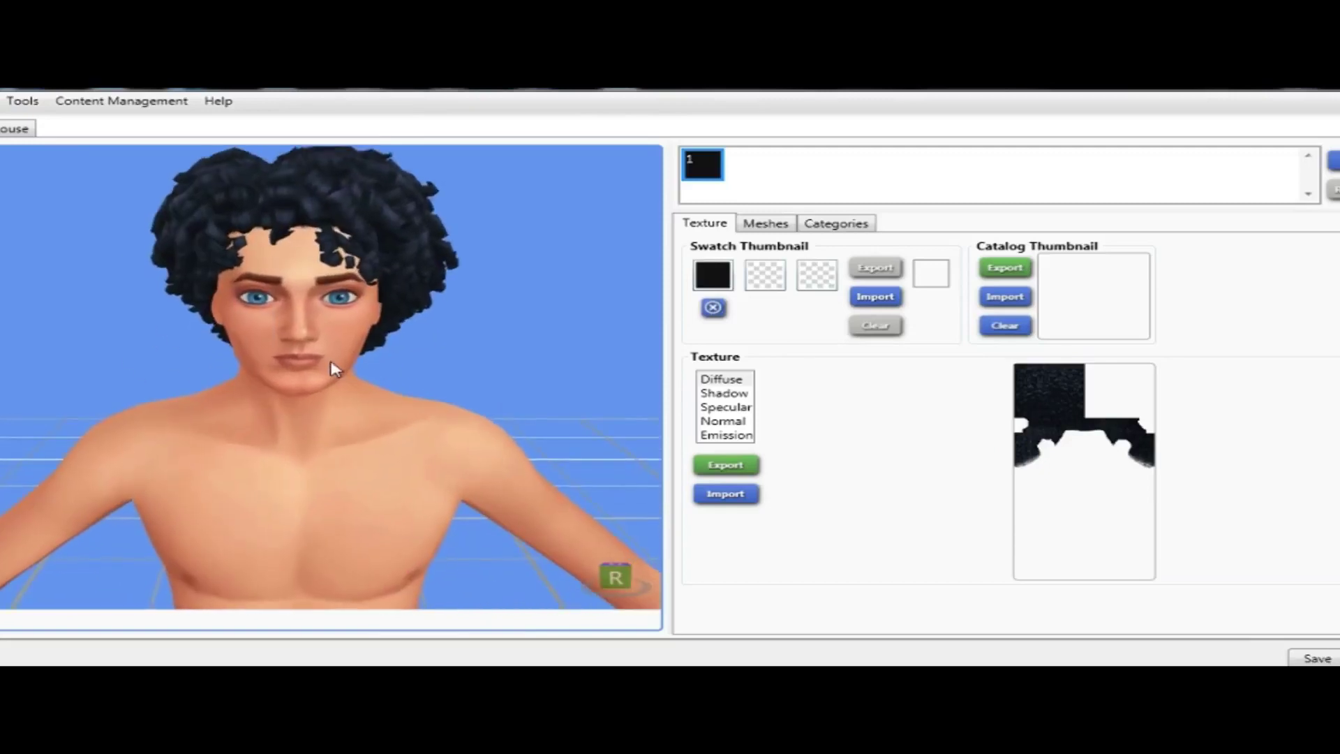
{"action": "left_click_drag", "start_coordinate": [334, 368], "coordinate": [285, 378]}
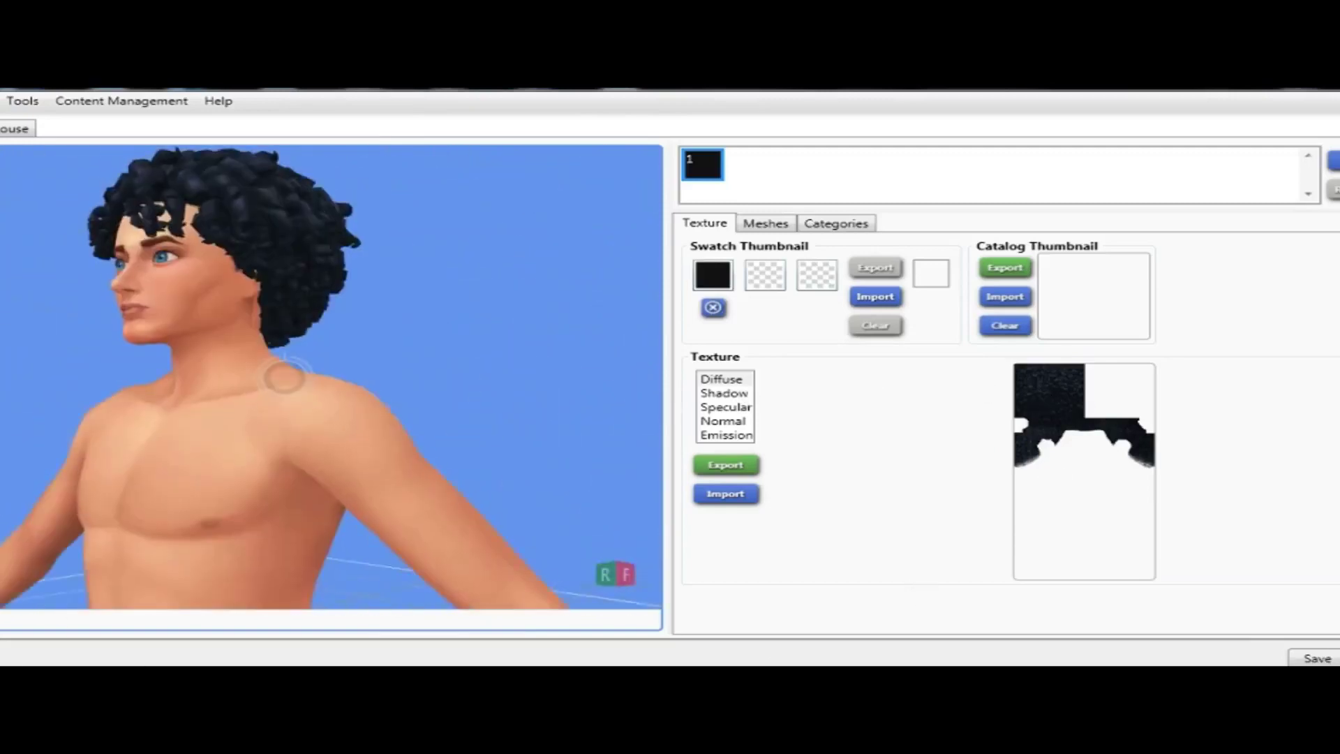
{"action": "right_click_drag", "start_coordinate": [63, 380], "coordinate": [300, 372]}
{"action": "scroll", "coordinate": [239, 347], "scroll_direction": "down", "scroll_amount": 3}
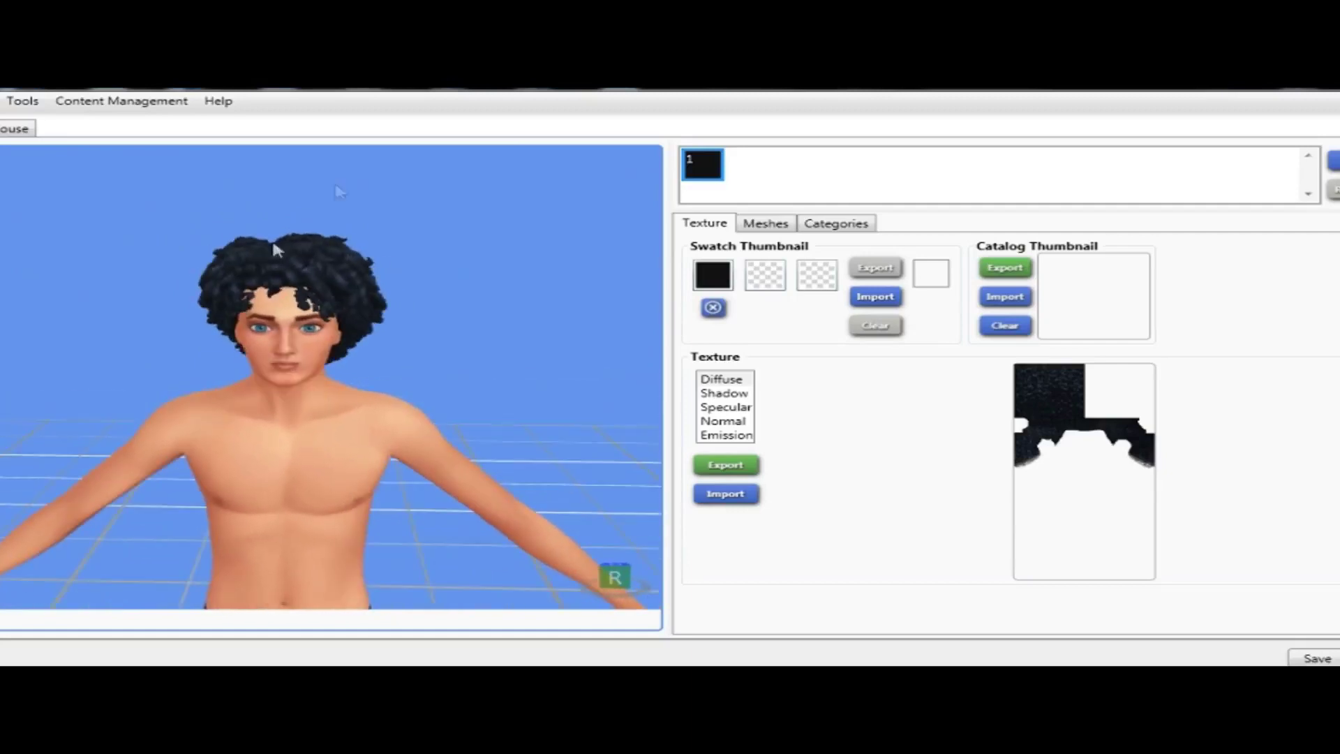
Export the hair's LOD 0 mesh to the Desktop as the Blender file curlyhairbaseeee.
{"action": "left_click", "coordinate": [759, 230]}
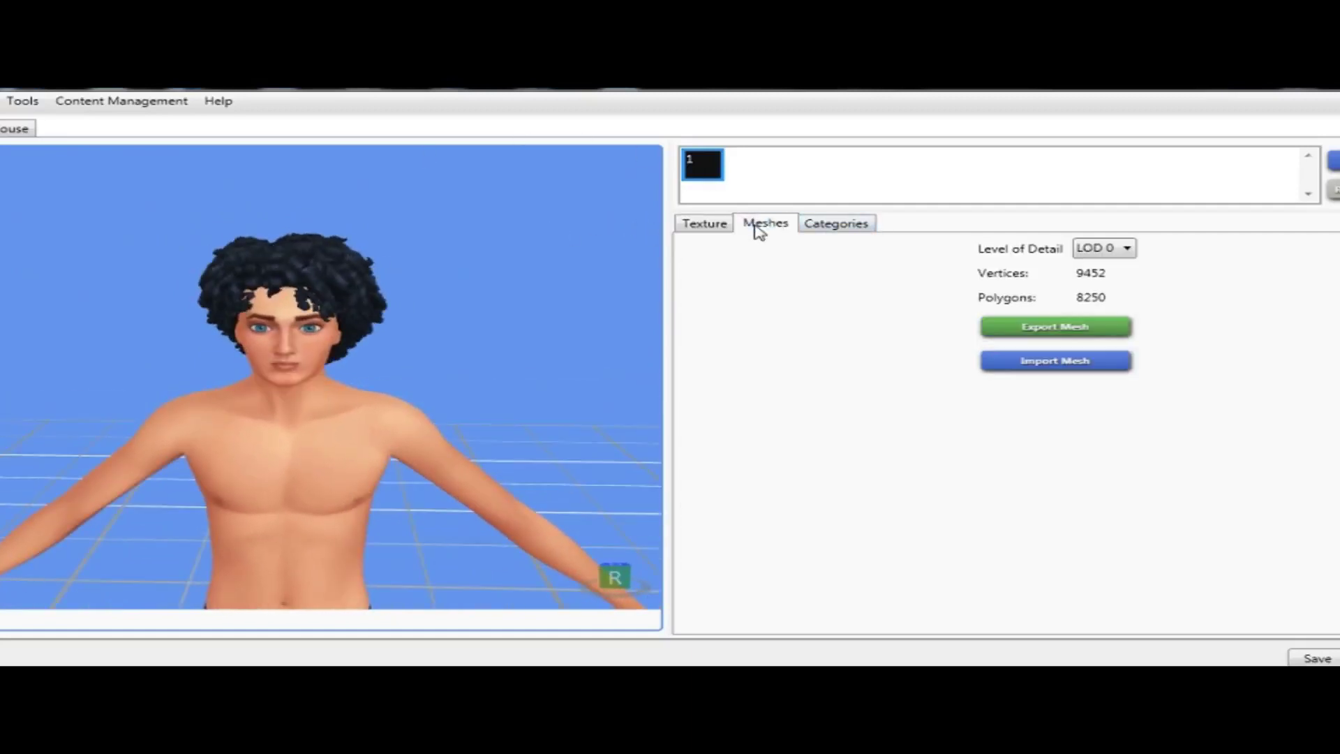
{"action": "left_click", "coordinate": [1068, 328]}
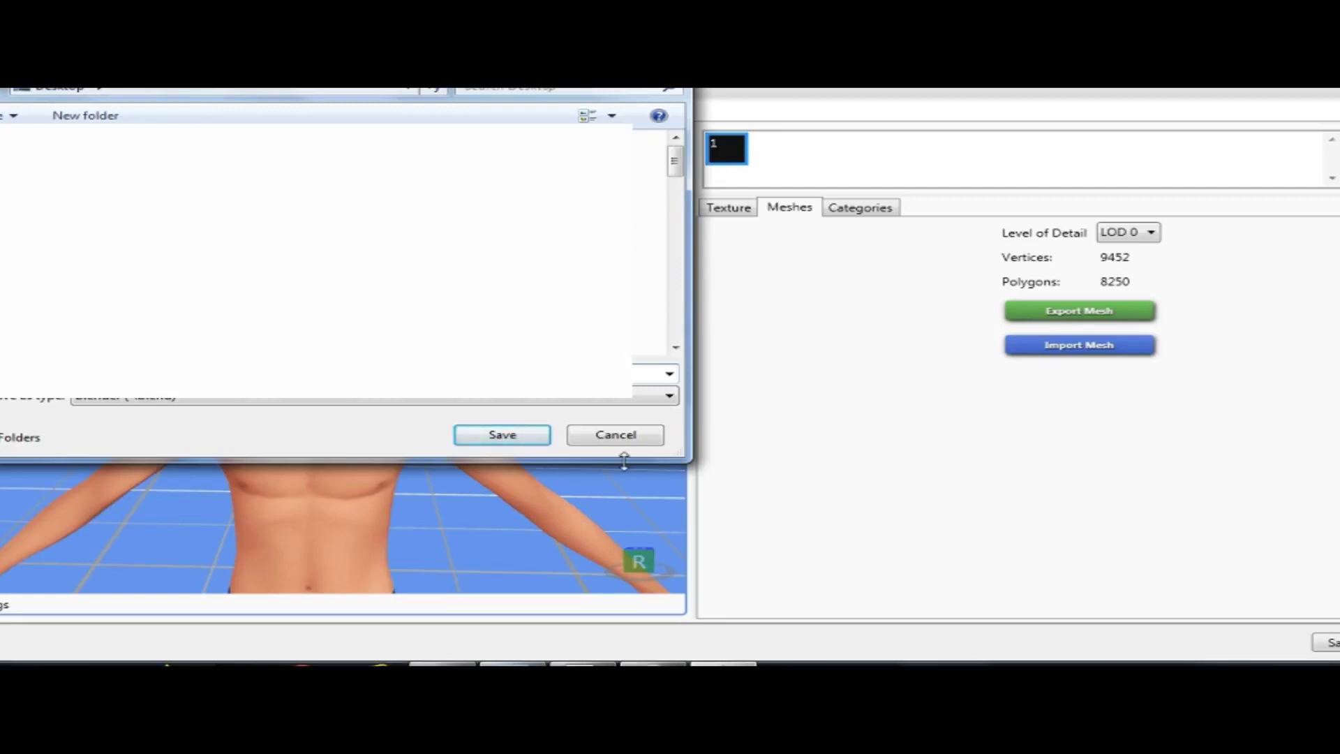
{"action": "type", "text": "Curly"}
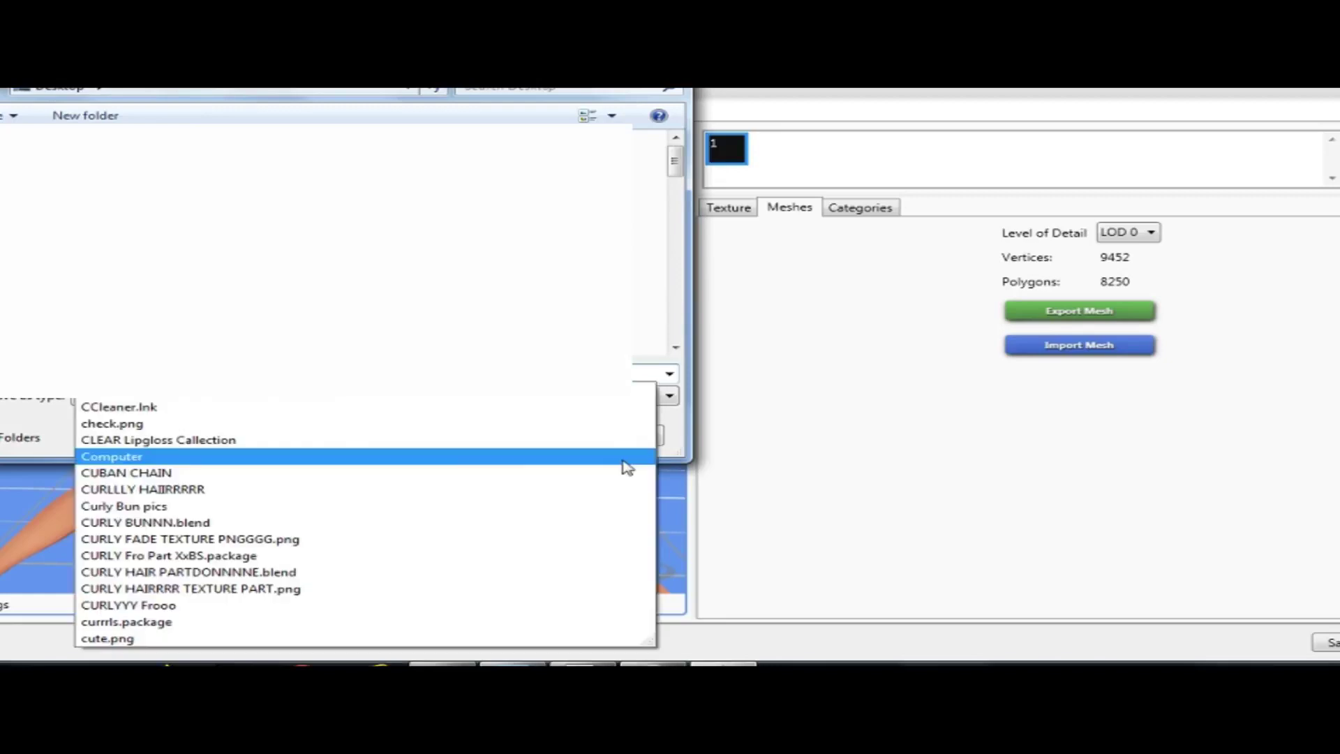
{"action": "type", "text": "yh"}
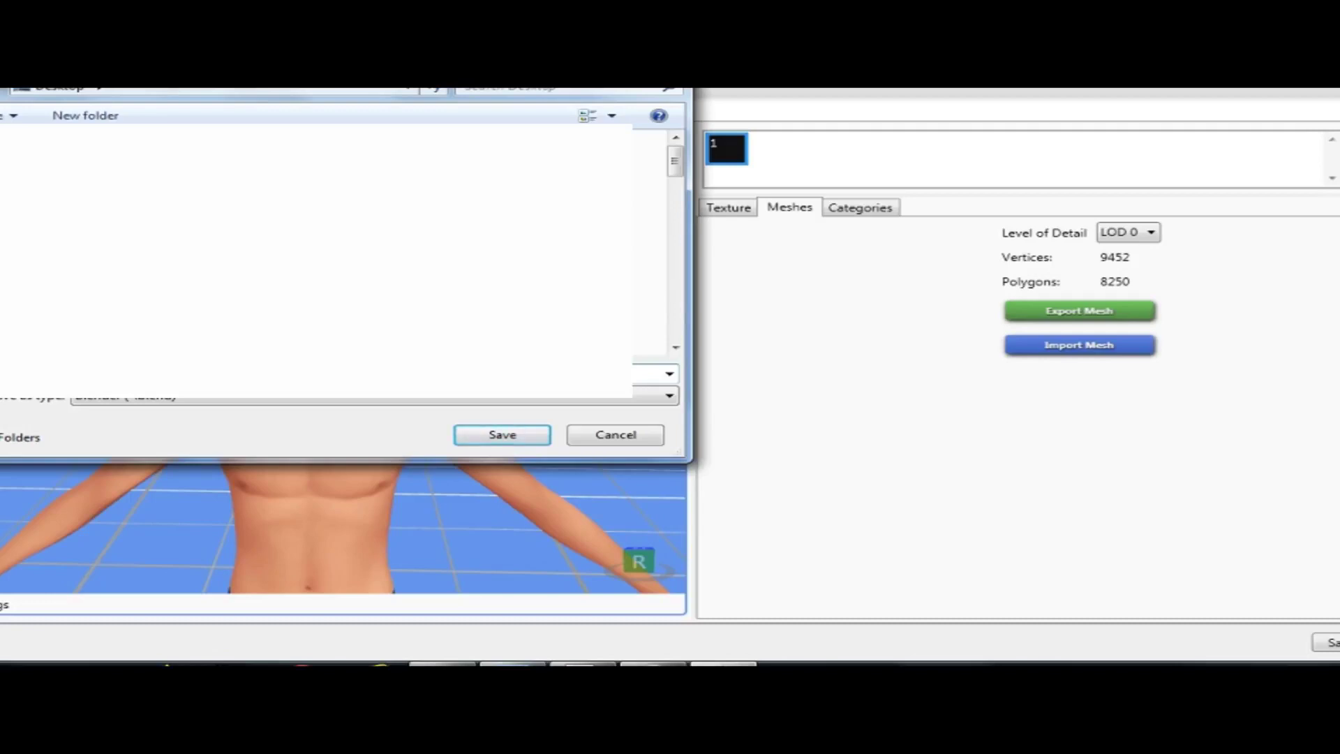
{"action": "left_click", "coordinate": [507, 442]}
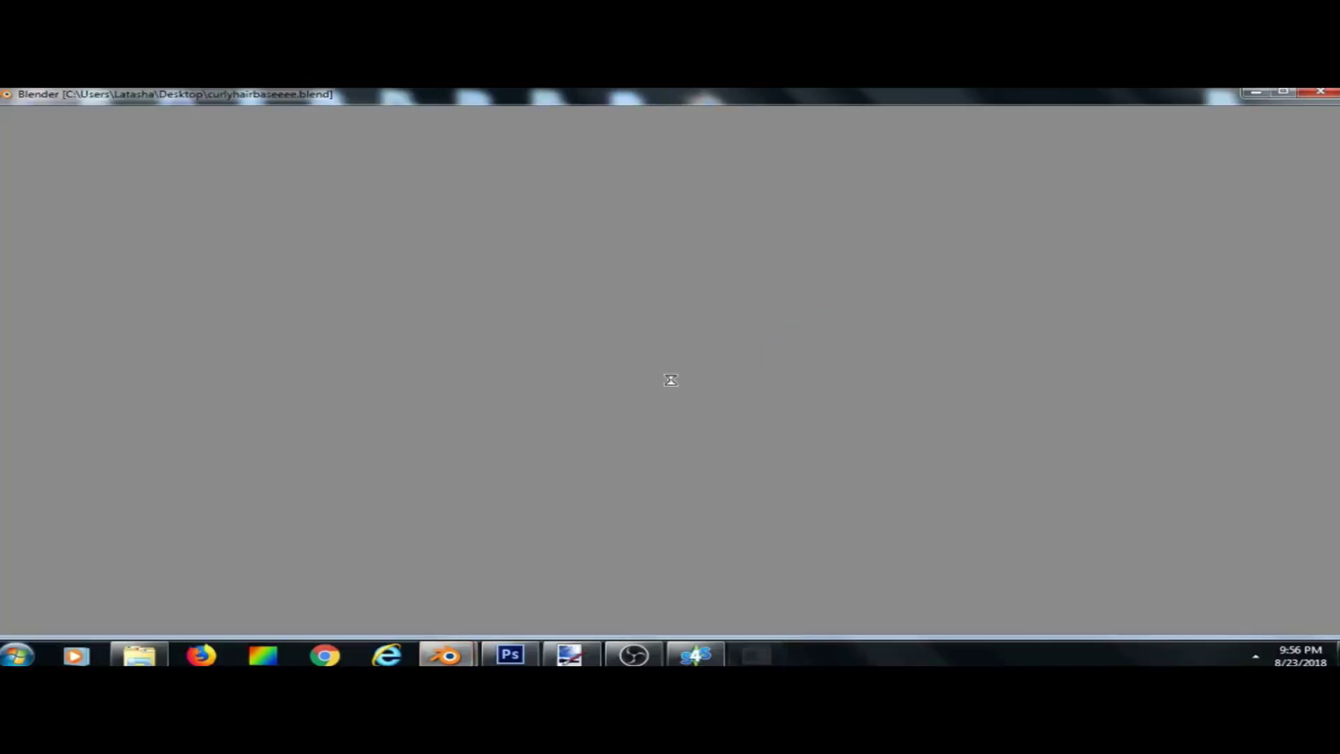
Inspect the exported curly hair mesh on the body in Blender from several angles.
{"action": "scroll", "coordinate": [633, 356], "scroll_direction": "up", "scroll_amount": 4}
{"action": "scroll", "coordinate": [618, 340], "scroll_direction": "down", "scroll_amount": 5}
{"action": "scroll", "coordinate": [600, 334], "scroll_direction": "up", "scroll_amount": 3}
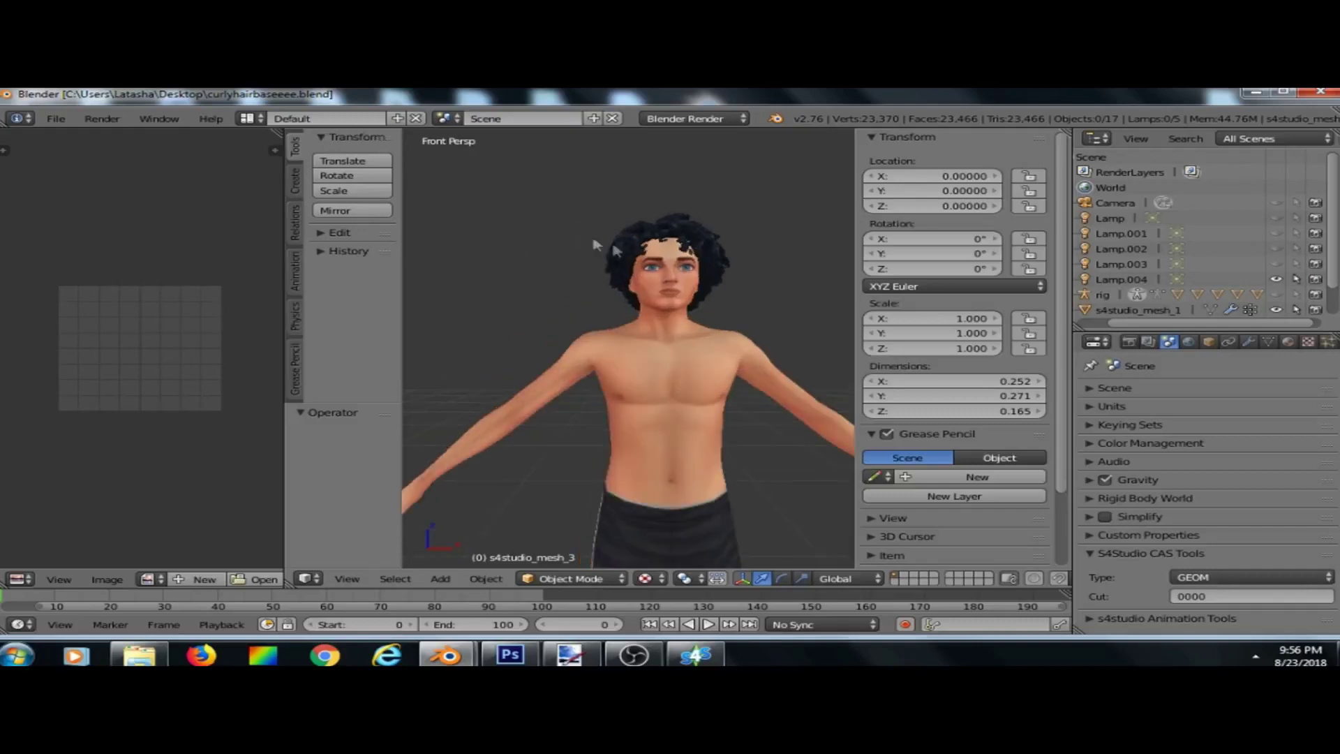
{"action": "middle_click_drag", "start_coordinate": [739, 279], "coordinate": [663, 359]}
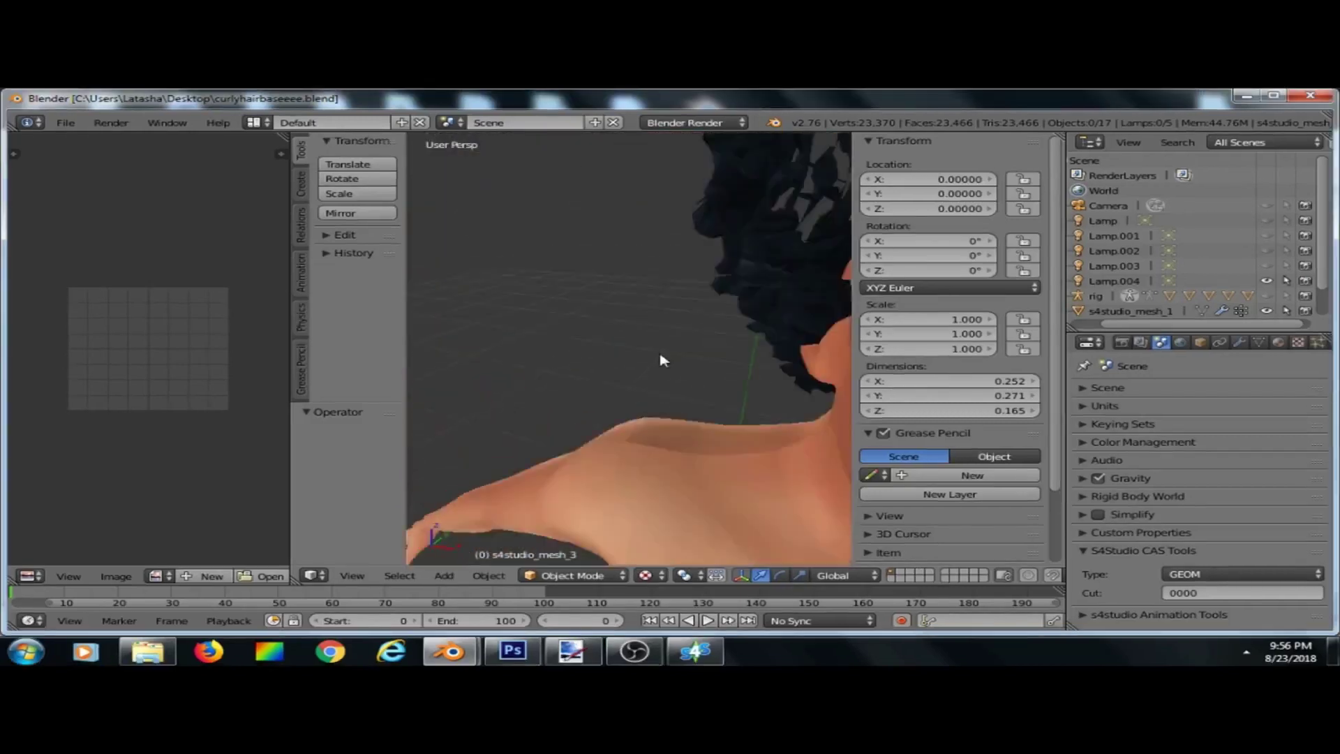
{"action": "scroll", "coordinate": [694, 321], "scroll_direction": "down", "scroll_amount": 5}
{"action": "scroll", "coordinate": [762, 276], "scroll_direction": "up", "scroll_amount": 5}
{"action": "middle_click_drag", "start_coordinate": [762, 277], "coordinate": [805, 298]}
{"action": "scroll", "coordinate": [805, 298], "scroll_direction": "down", "scroll_amount": 3}
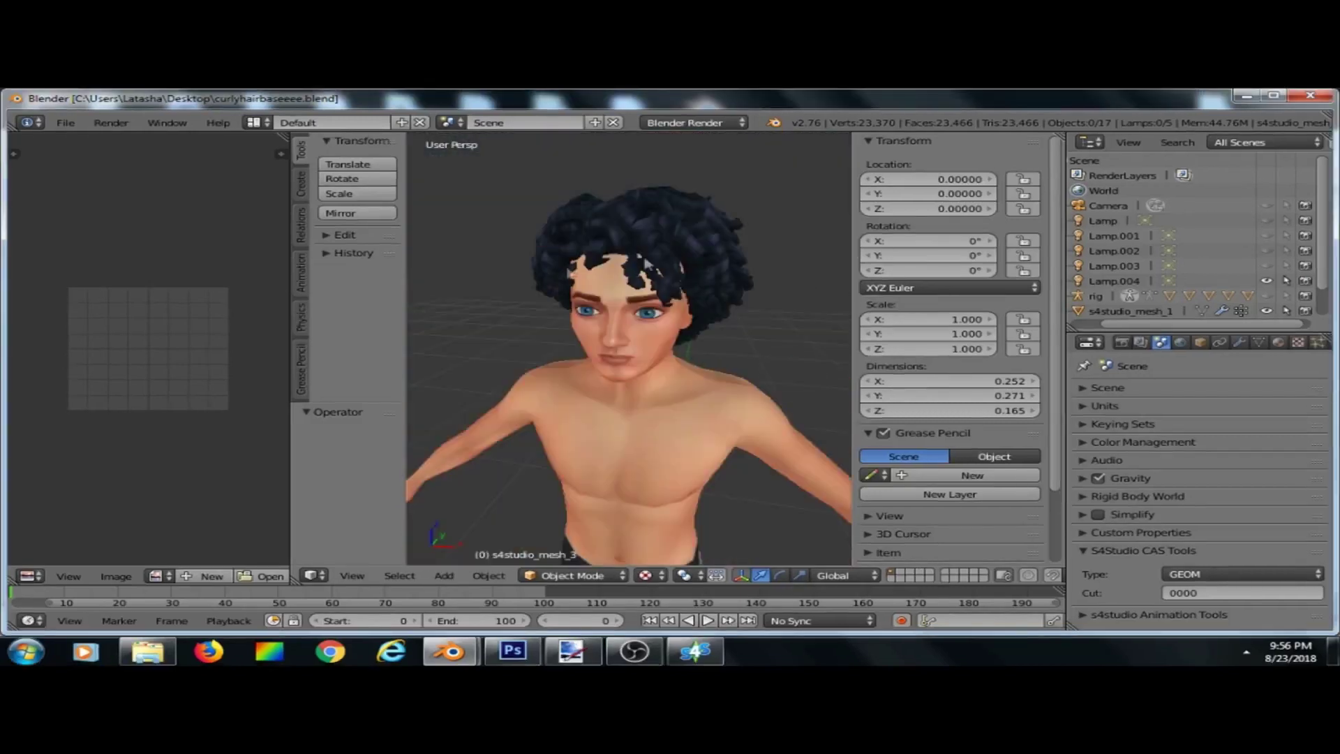
Close the Blender window and return to the main menu in Sims 4 Studio.
{"action": "left_click", "coordinate": [1325, 97]}
{"action": "left_click", "coordinate": [14, 138]}
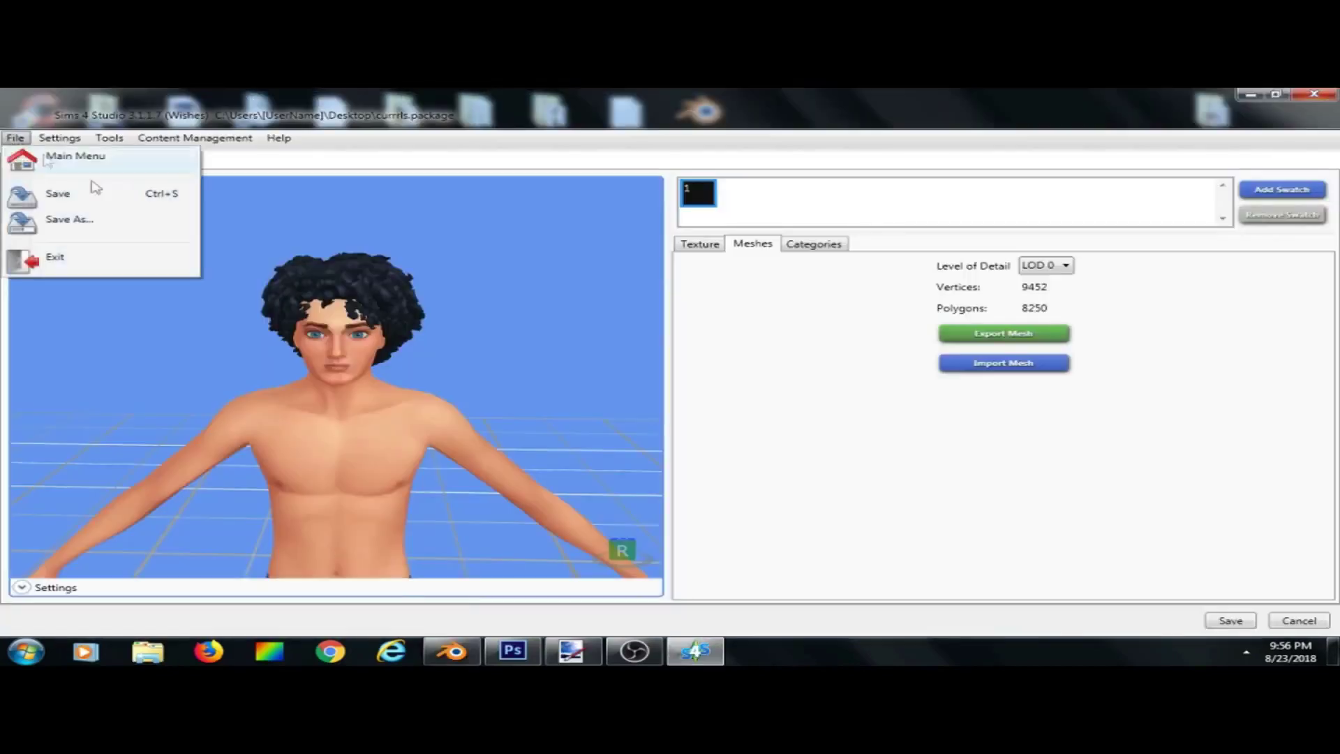
{"action": "left_click", "coordinate": [60, 159]}
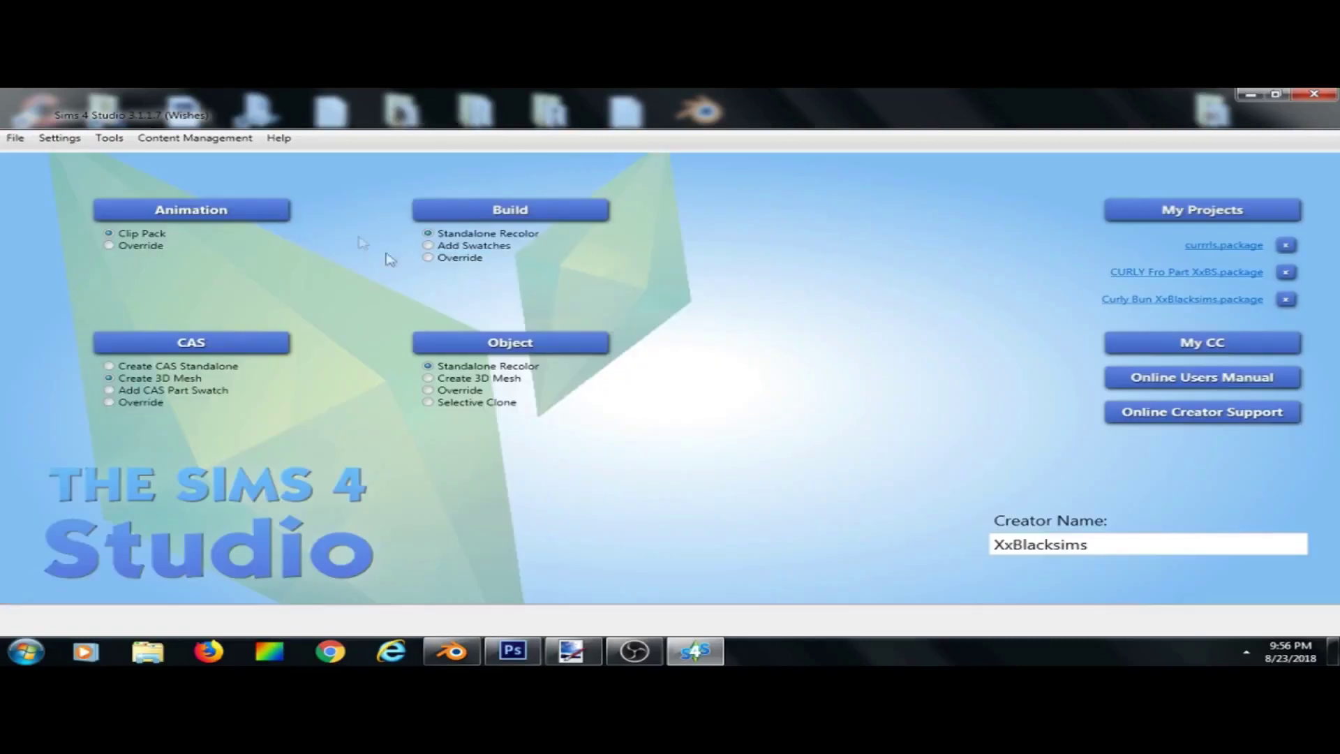
Start a new CAS 3D mesh project and browse the adult male base game hairs for a very short style.
{"action": "left_click", "coordinate": [148, 342]}
{"action": "scroll", "coordinate": [1269, 342], "scroll_direction": "down", "scroll_amount": 10}
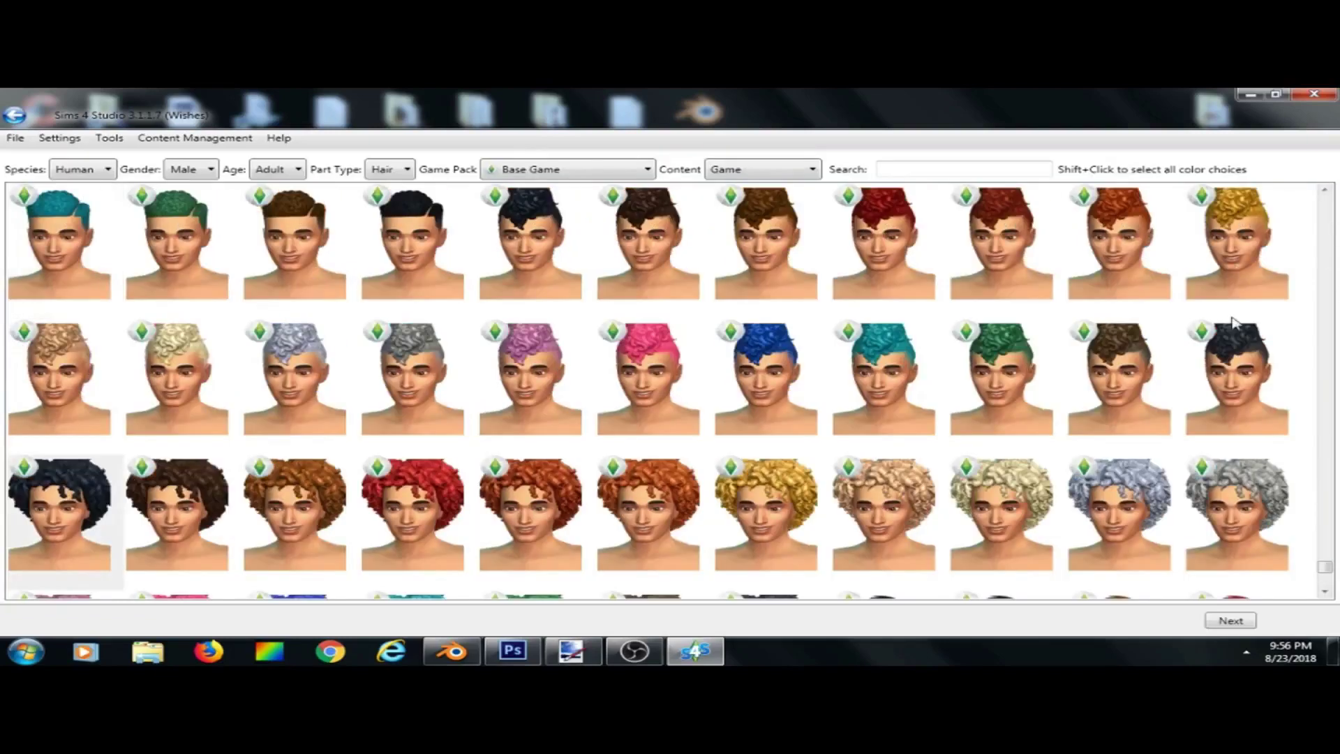
{"action": "scroll", "coordinate": [1250, 317], "scroll_direction": "up", "scroll_amount": 10}
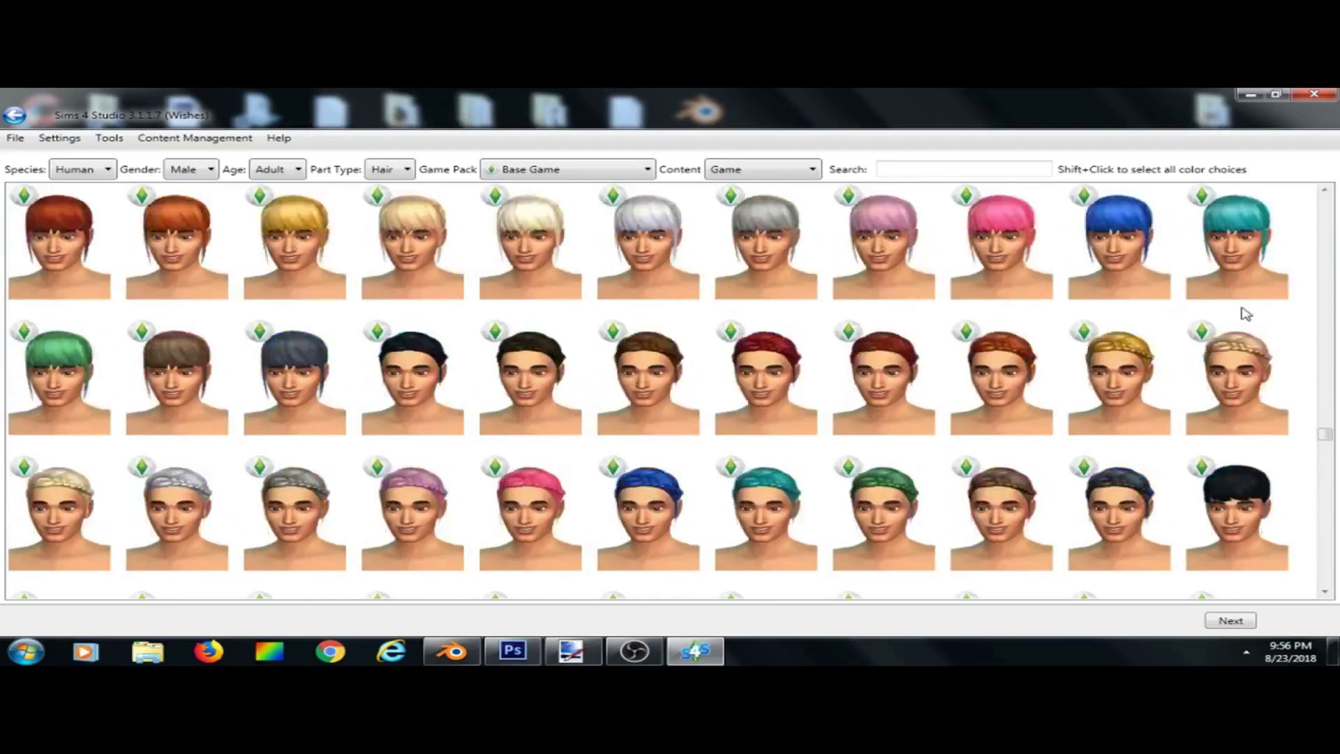
{"action": "scroll", "coordinate": [1244, 311], "scroll_direction": "down", "scroll_amount": 8}
{"action": "left_click", "coordinate": [517, 168]}
{"action": "left_click", "coordinate": [537, 167]}
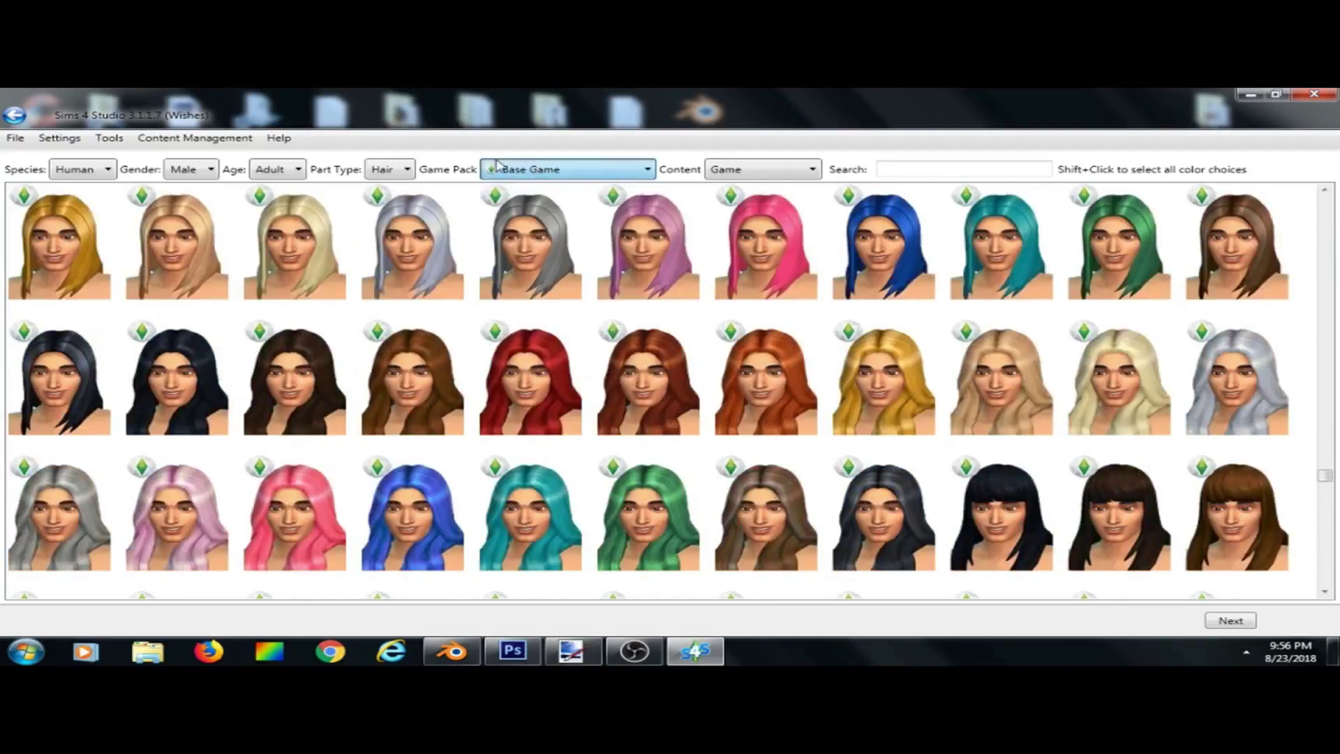
{"action": "left_click", "coordinate": [277, 170]}
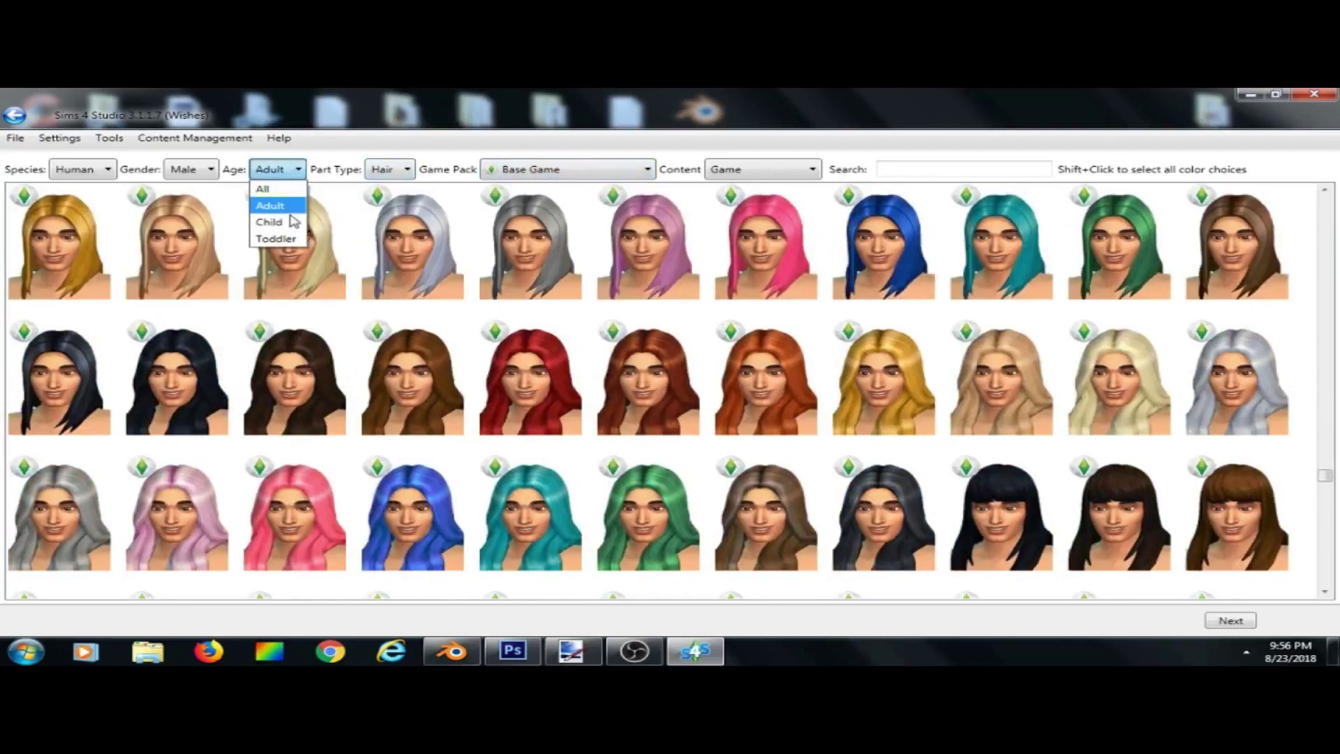
{"action": "left_click", "coordinate": [286, 213]}
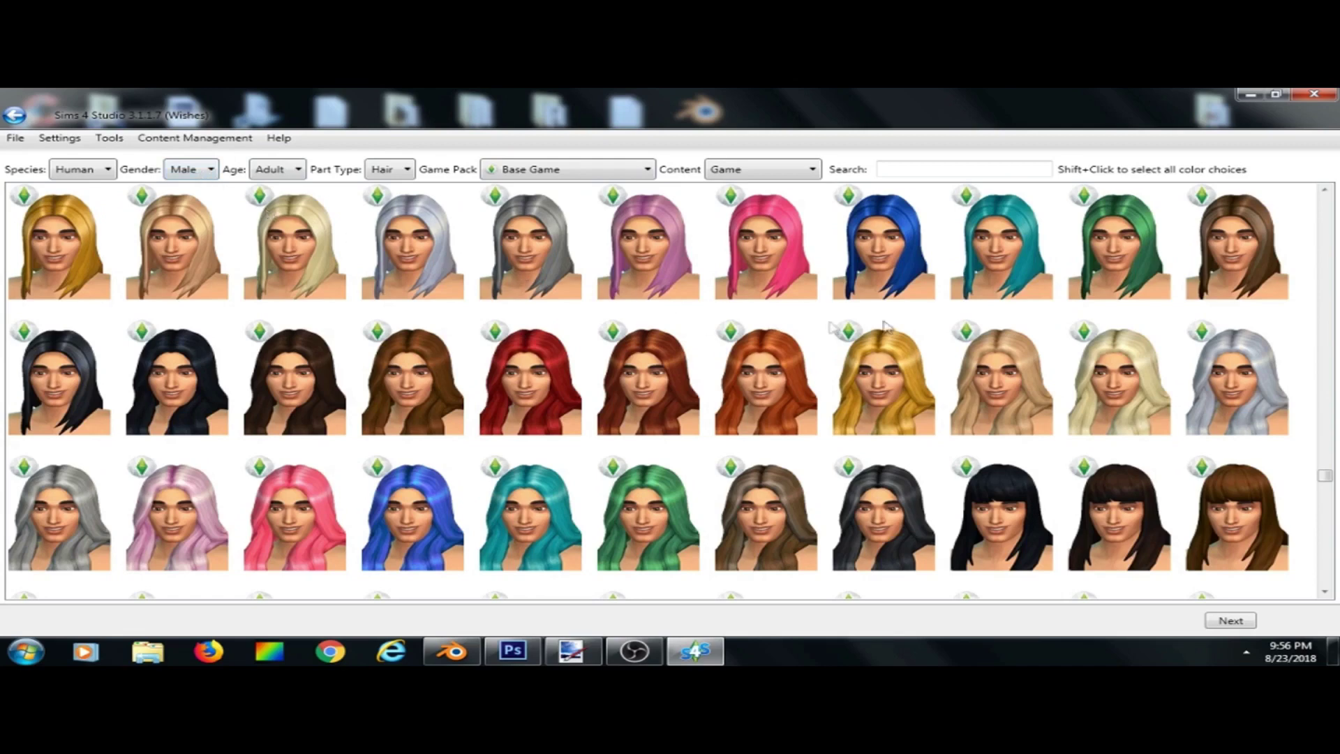
{"action": "scroll", "coordinate": [887, 303], "scroll_direction": "down", "scroll_amount": 3}
{"action": "scroll", "coordinate": [890, 299], "scroll_direction": "down", "scroll_amount": 10}
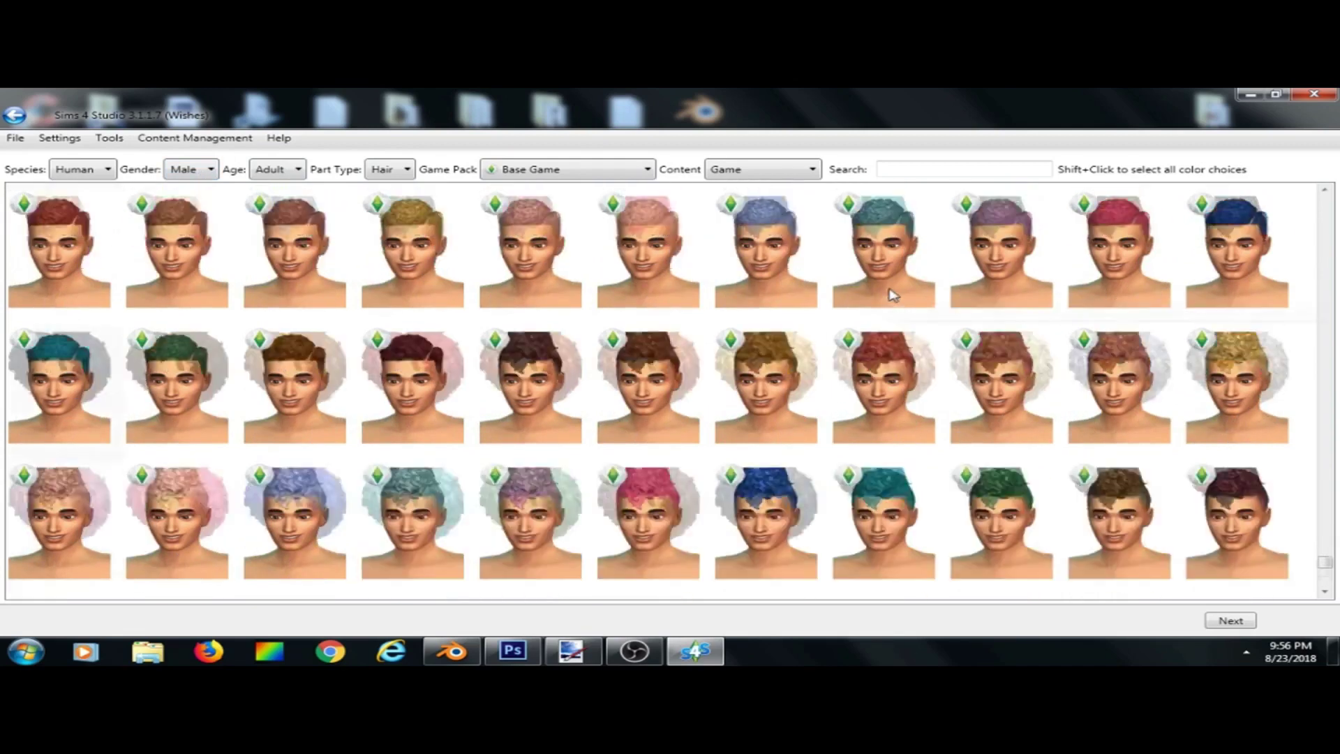
{"action": "scroll", "coordinate": [897, 282], "scroll_direction": "up", "scroll_amount": 15}
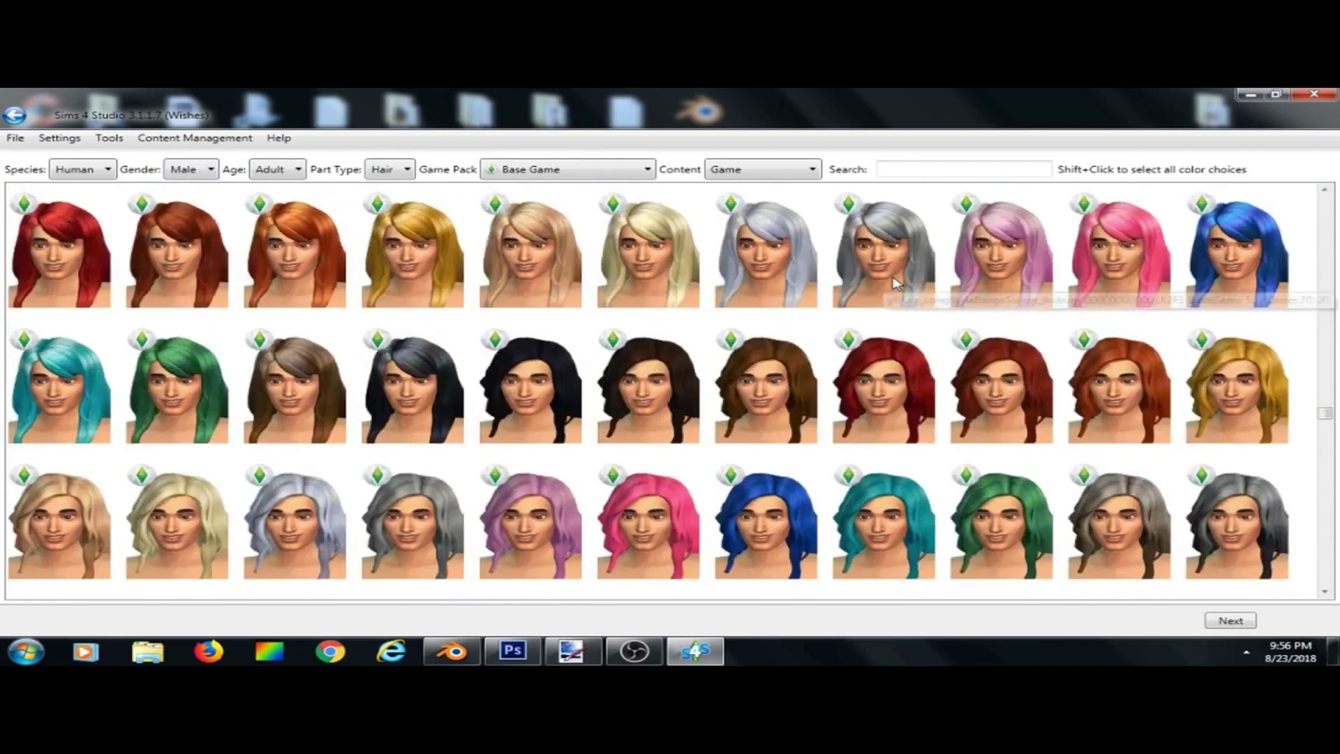
{"action": "scroll", "coordinate": [893, 287], "scroll_direction": "up", "scroll_amount": 8}
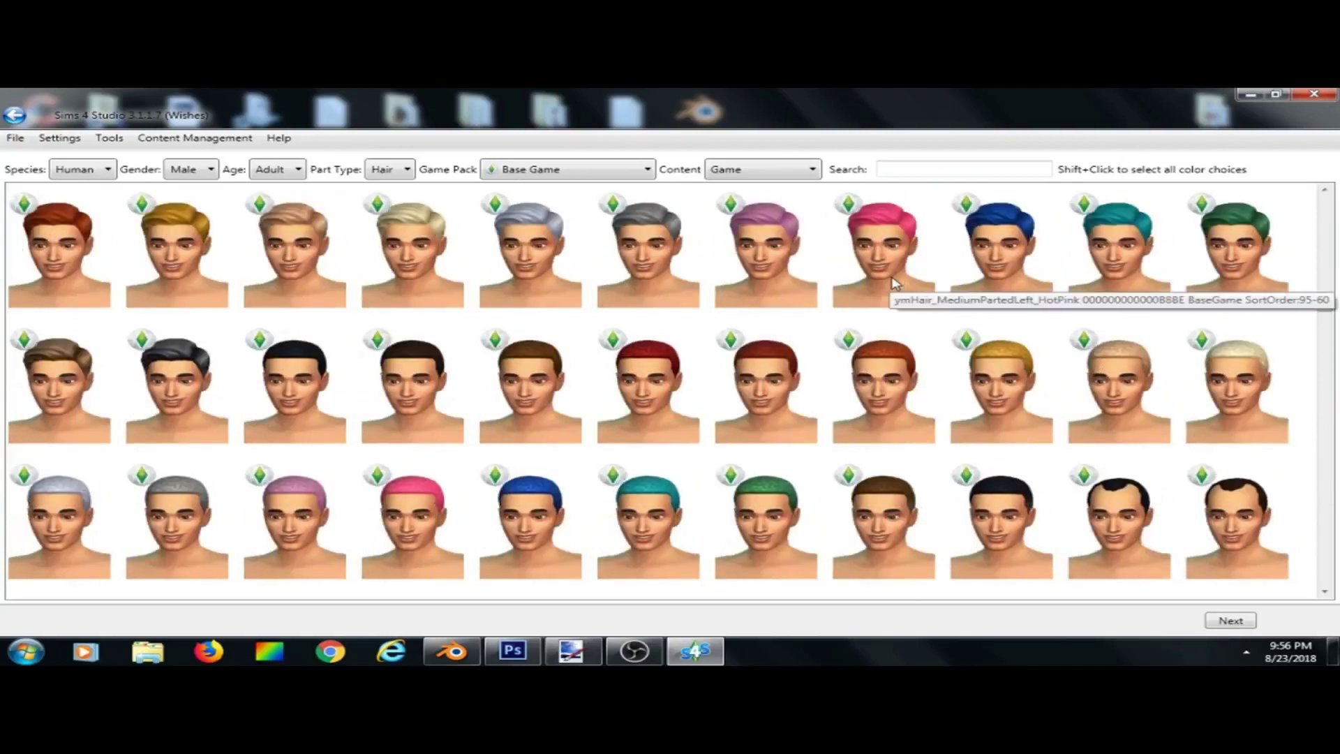
{"action": "scroll", "coordinate": [889, 290], "scroll_direction": "up", "scroll_amount": 4}
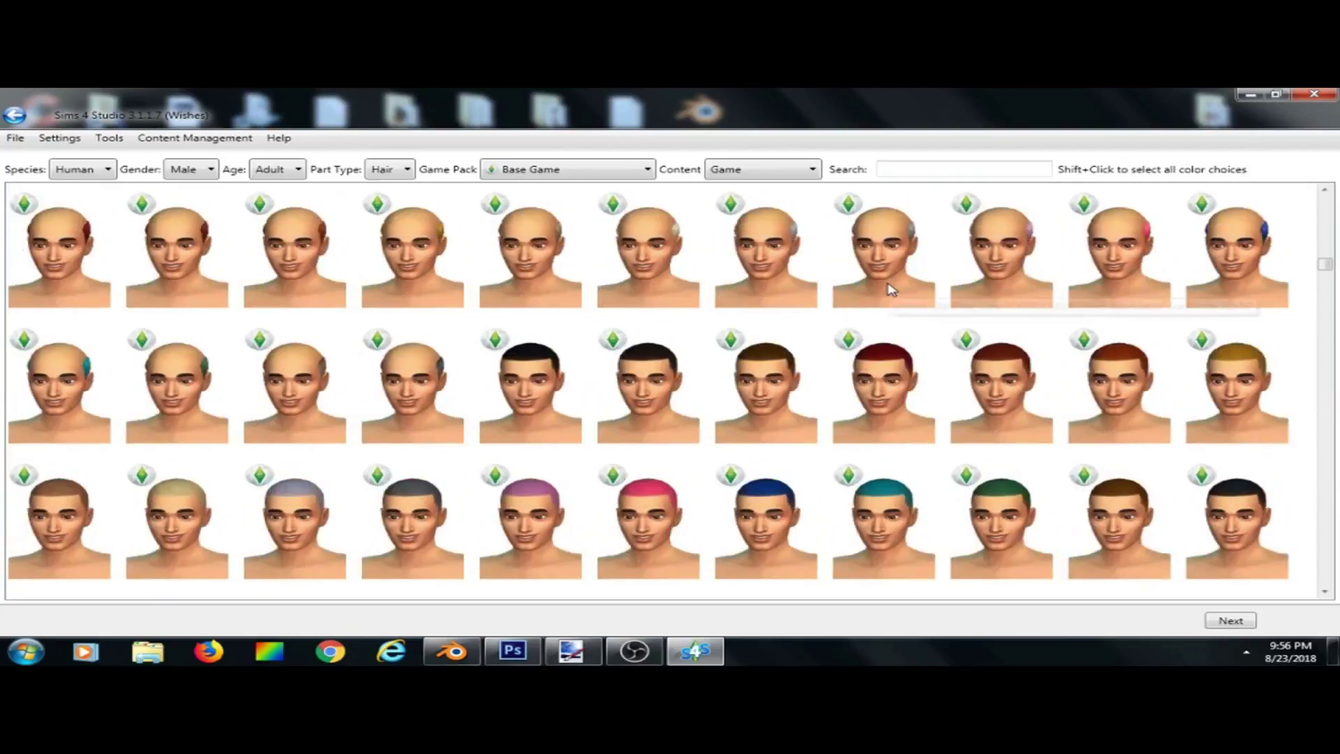
Clone the short black buzz-cut hair into a new Desktop package named fadddddeee.
{"action": "left_click", "coordinate": [522, 396]}
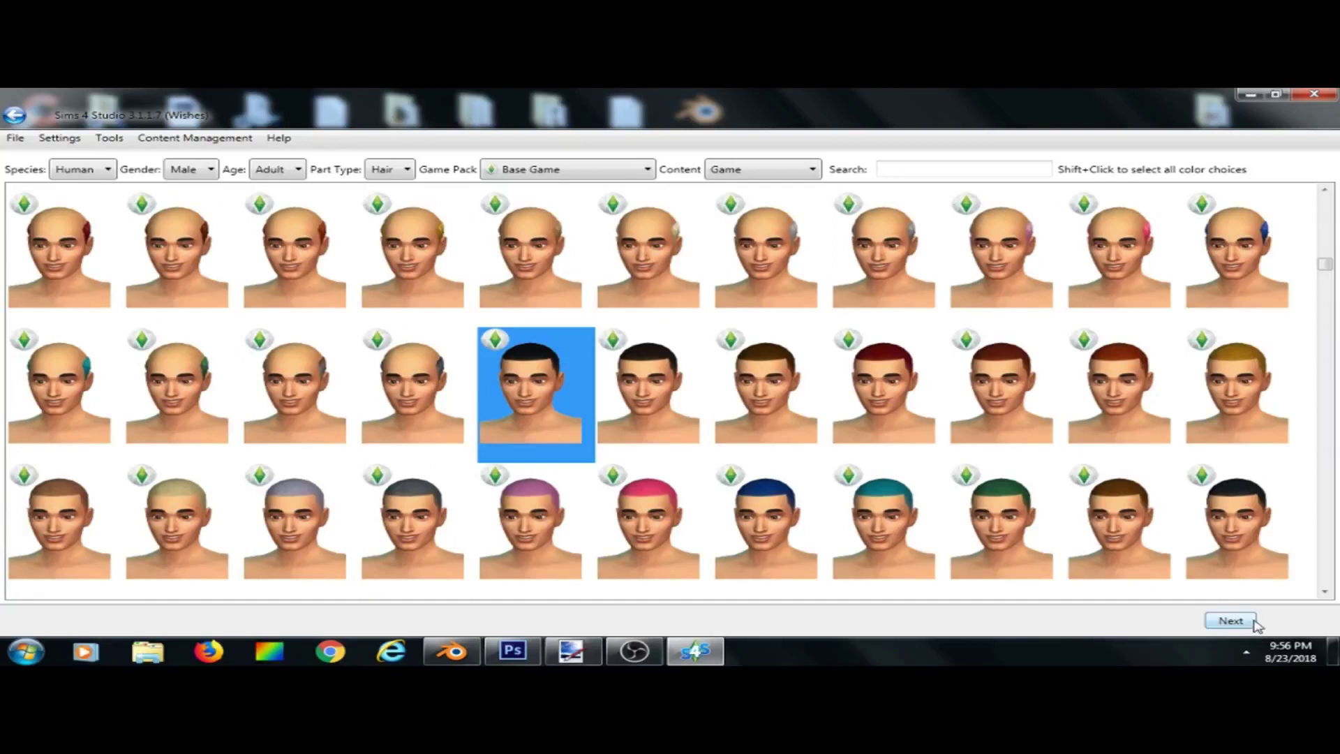
{"action": "left_click", "coordinate": [1231, 621]}
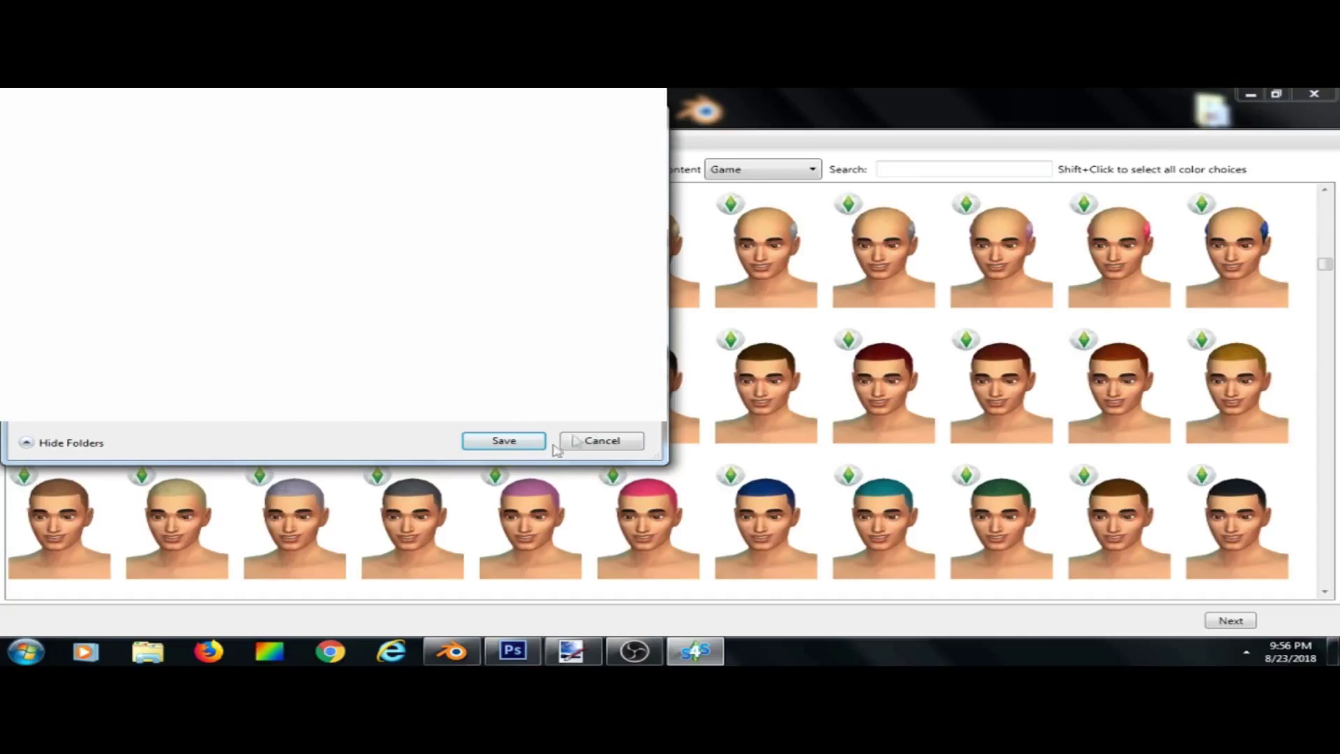
{"action": "left_click", "coordinate": [504, 440]}
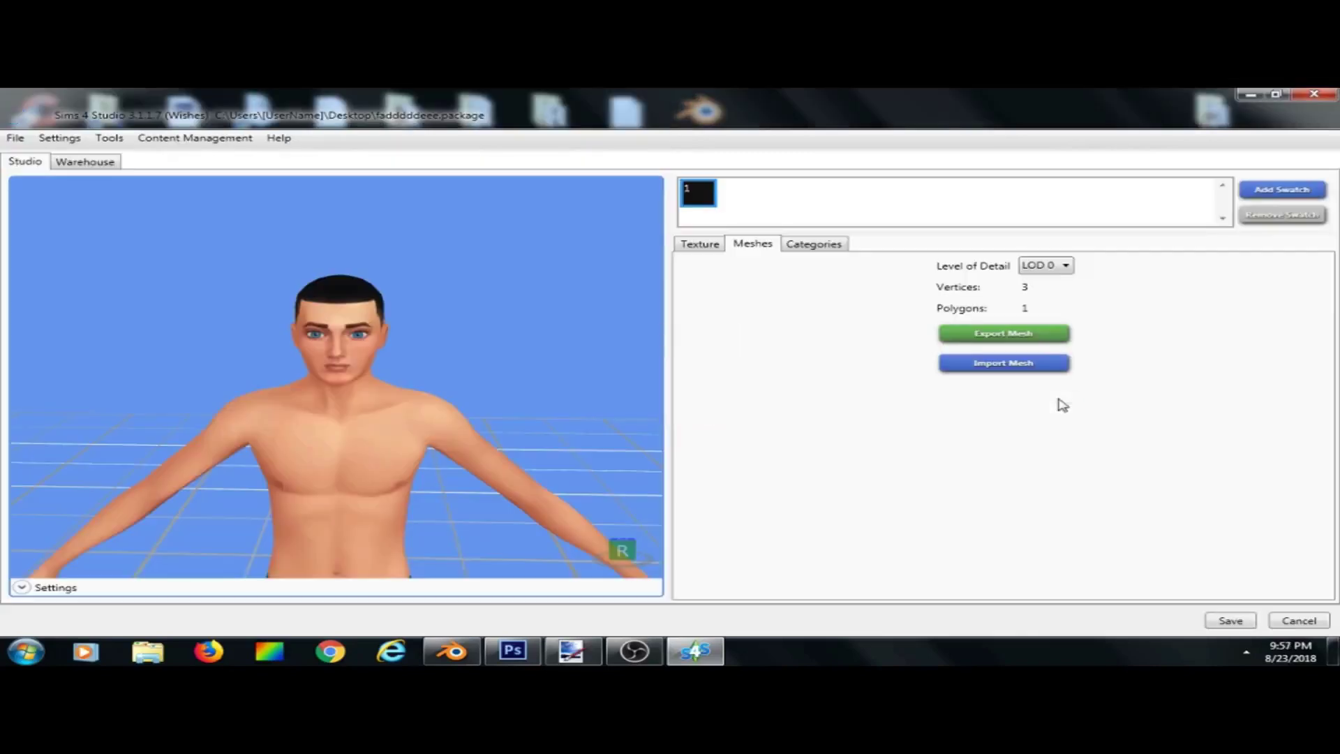
Export the buzz-cut hair's LOD 0 mesh to the Desktop as the Blender file curly hair remesh.
{"action": "scroll", "coordinate": [395, 317], "scroll_direction": "up", "scroll_amount": 5}
{"action": "right_click_drag", "start_coordinate": [589, 484], "coordinate": [136, 455]}
{"action": "left_click_drag", "start_coordinate": [136, 454], "coordinate": [527, 524]}
{"action": "right_click_drag", "start_coordinate": [527, 523], "coordinate": [414, 377]}
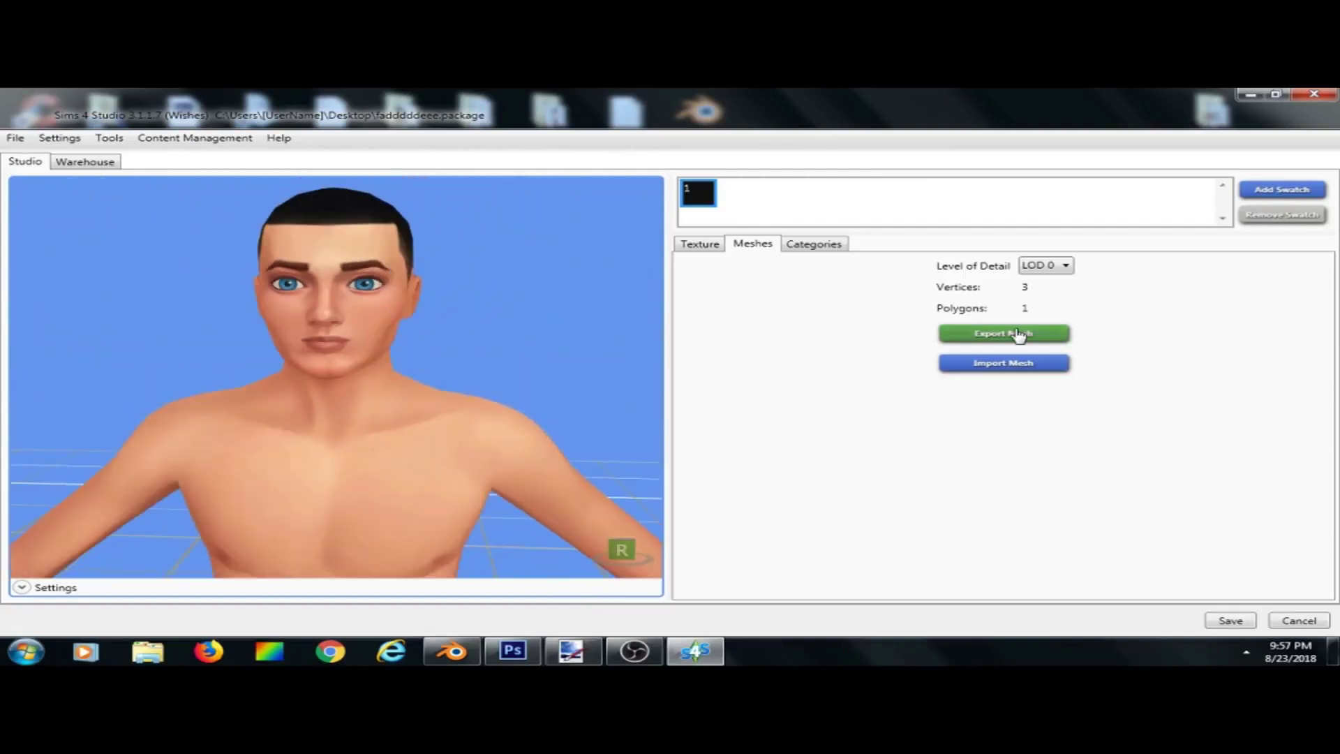
{"action": "left_click", "coordinate": [1019, 335]}
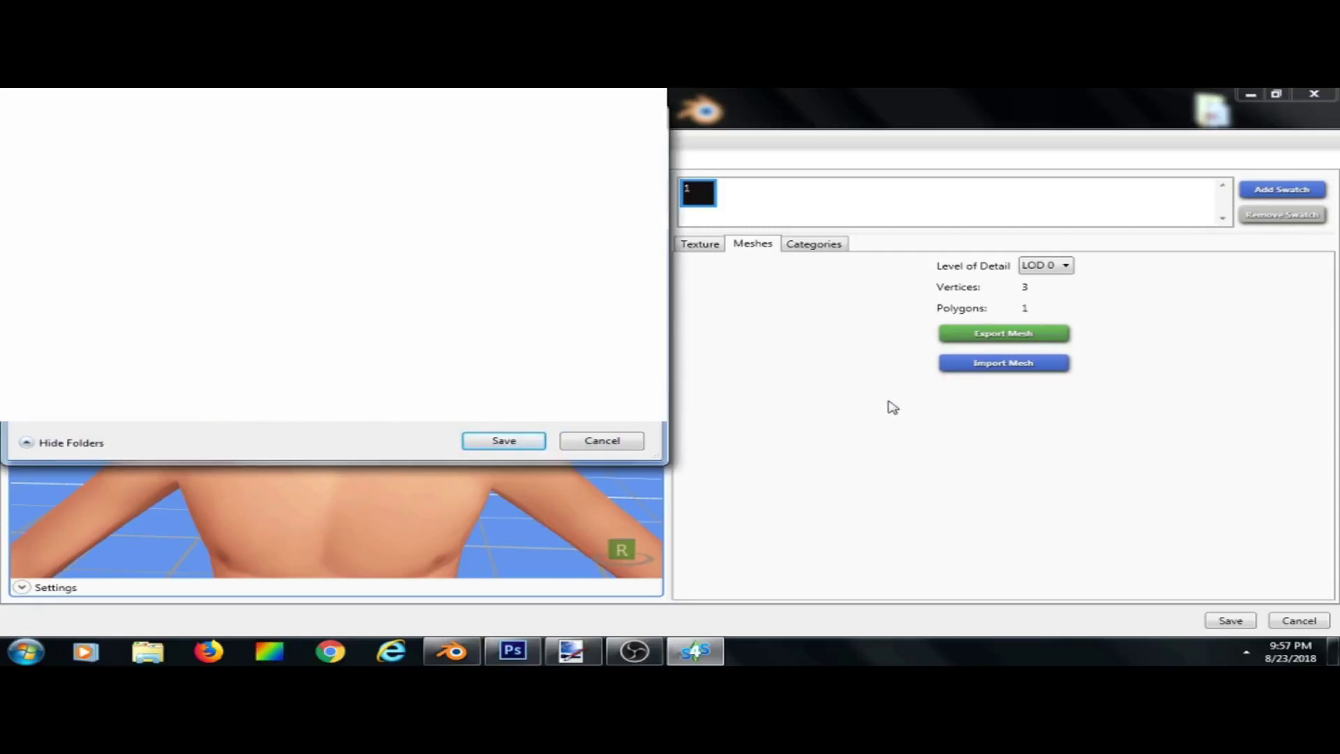
{"action": "type", "text": "CURLY "}
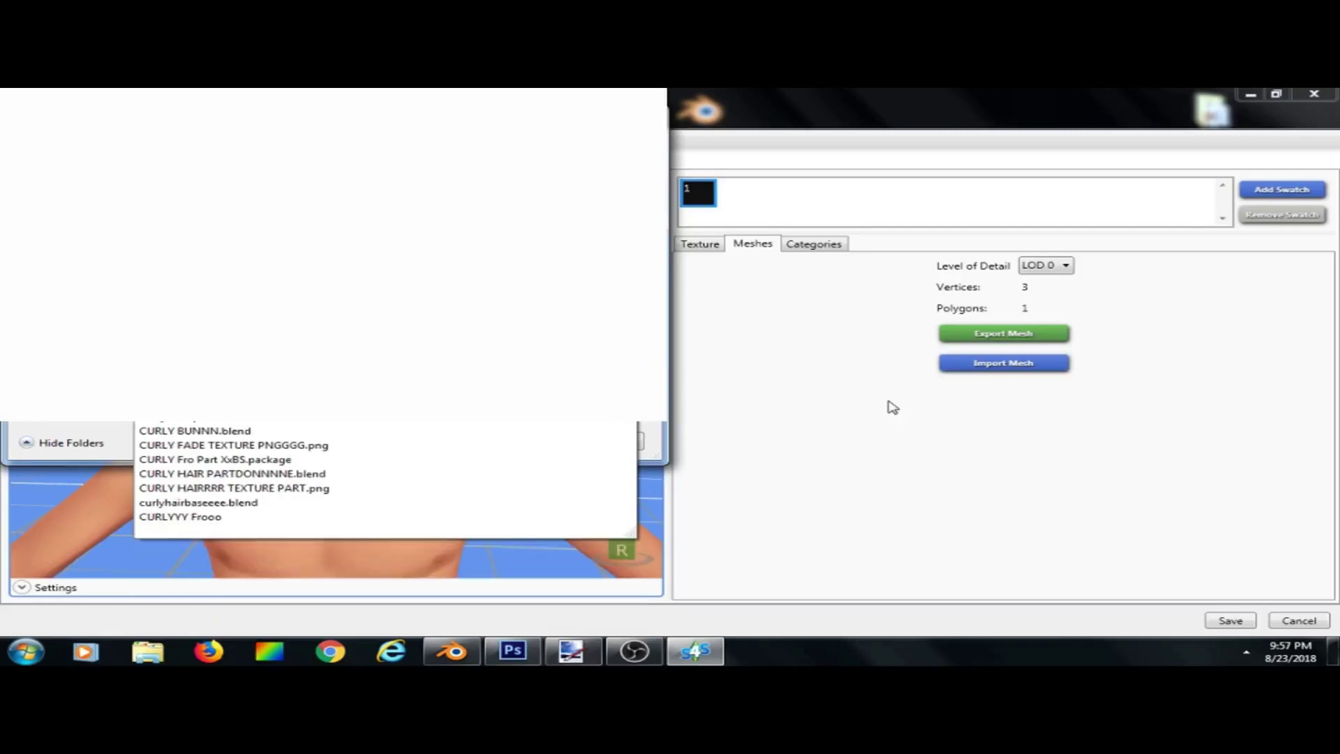
{"action": "type", "text": "H"}
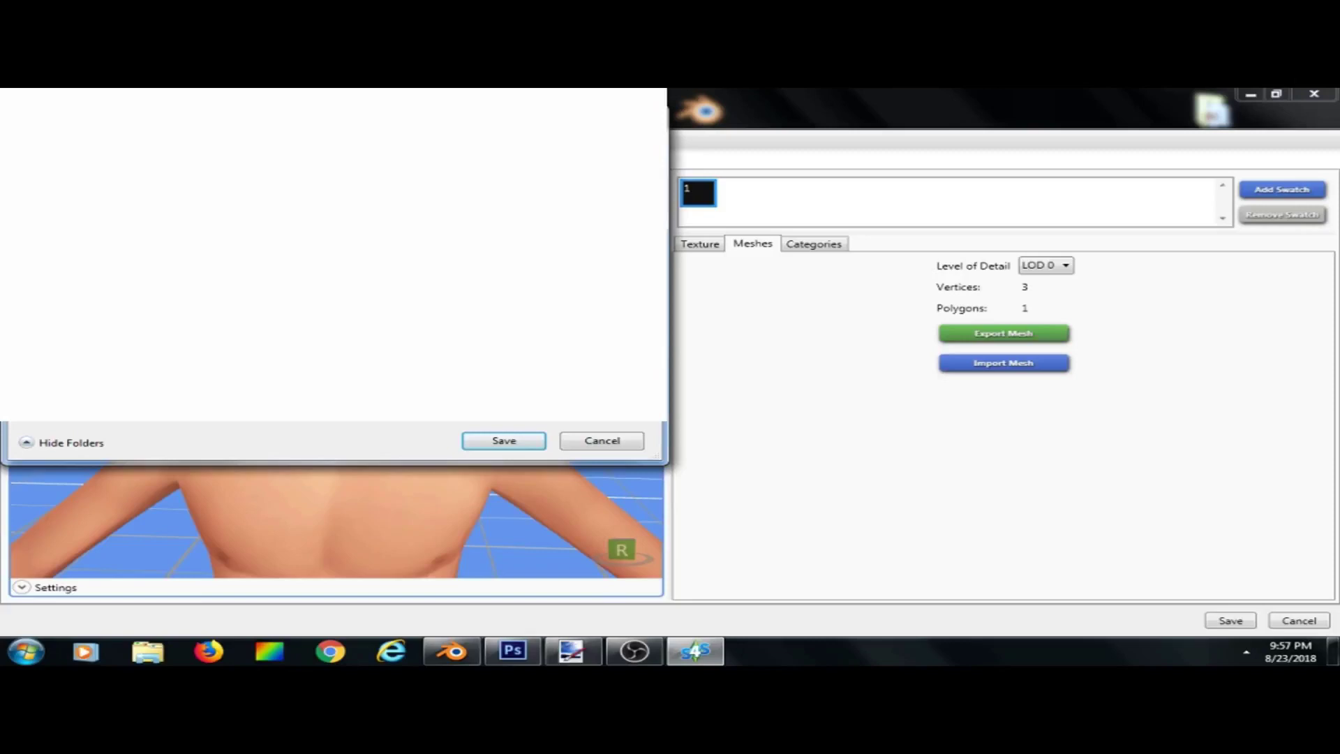
{"action": "key", "text": "Return"}
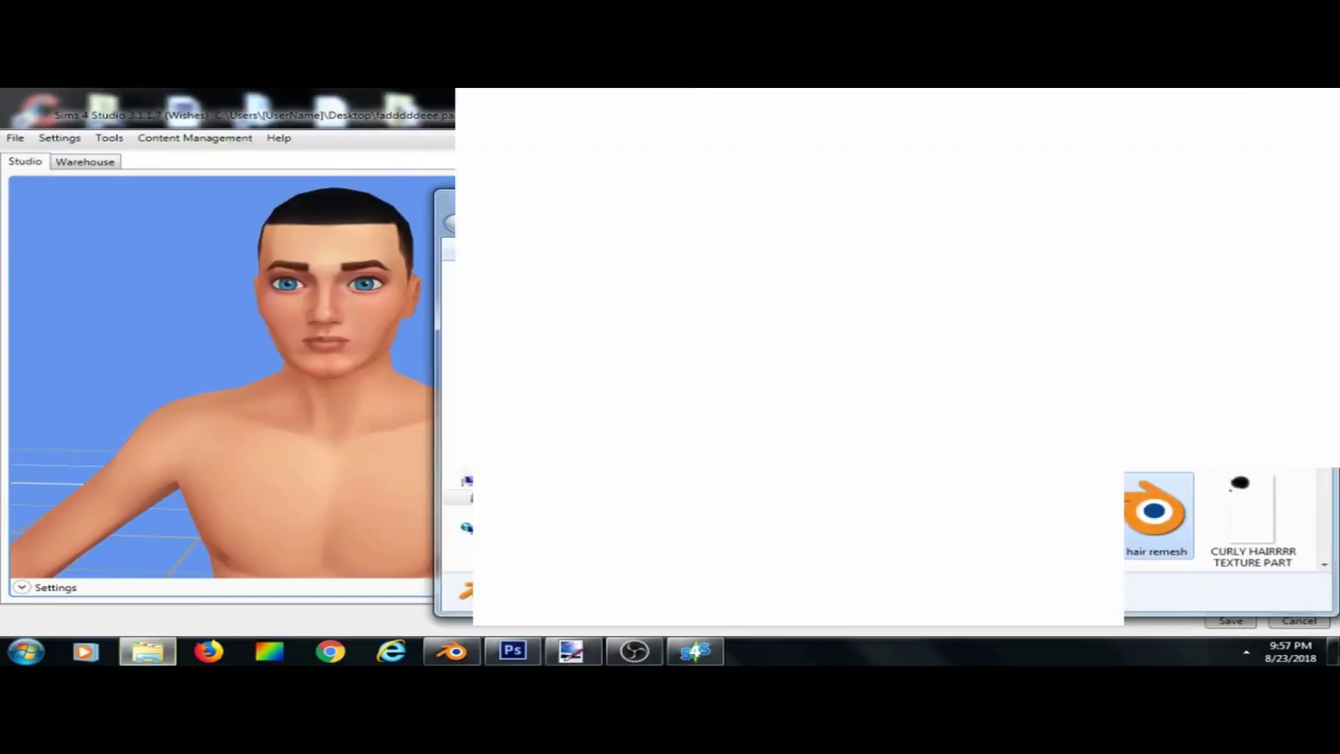
Open curly hair remesh.blend in Blender and inspect the body from the front and back.
{"action": "double_click", "coordinate": [1137, 518]}
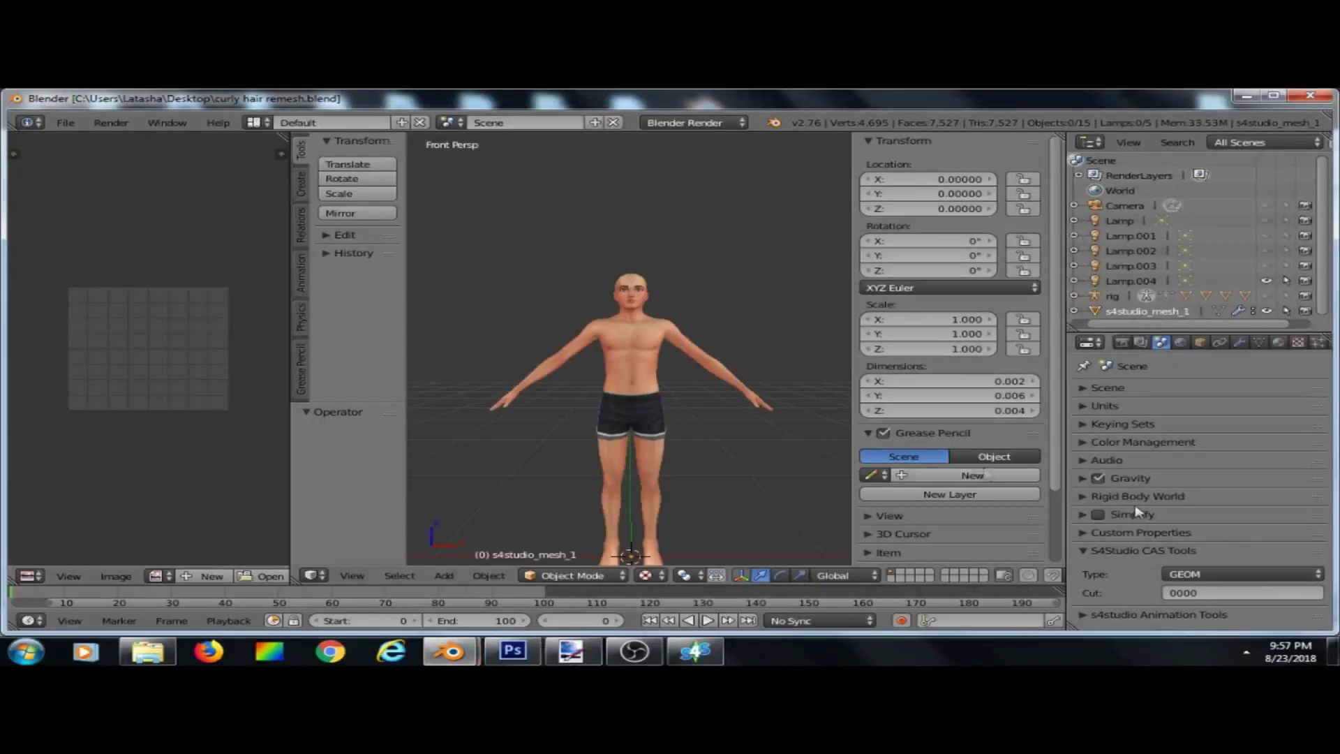
{"action": "scroll", "coordinate": [603, 348], "scroll_direction": "up", "scroll_amount": 4}
{"action": "scroll", "coordinate": [605, 349], "scroll_direction": "down", "scroll_amount": 2}
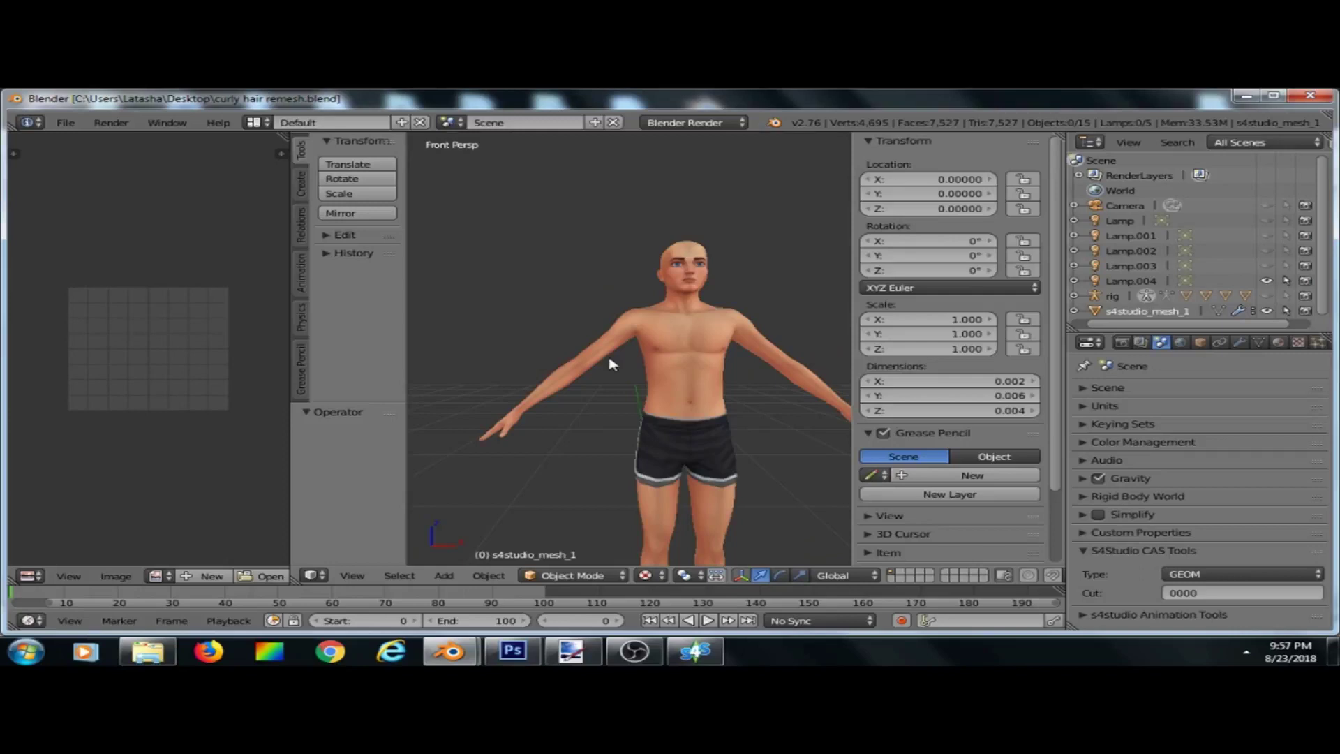
{"action": "scroll", "coordinate": [612, 363], "scroll_direction": "up", "scroll_amount": 1}
{"action": "scroll", "coordinate": [626, 362], "scroll_direction": "down", "scroll_amount": 3}
{"action": "middle_click_drag", "start_coordinate": [722, 360], "coordinate": [753, 390]}
{"action": "scroll", "coordinate": [752, 391], "scroll_direction": "up", "scroll_amount": 3}
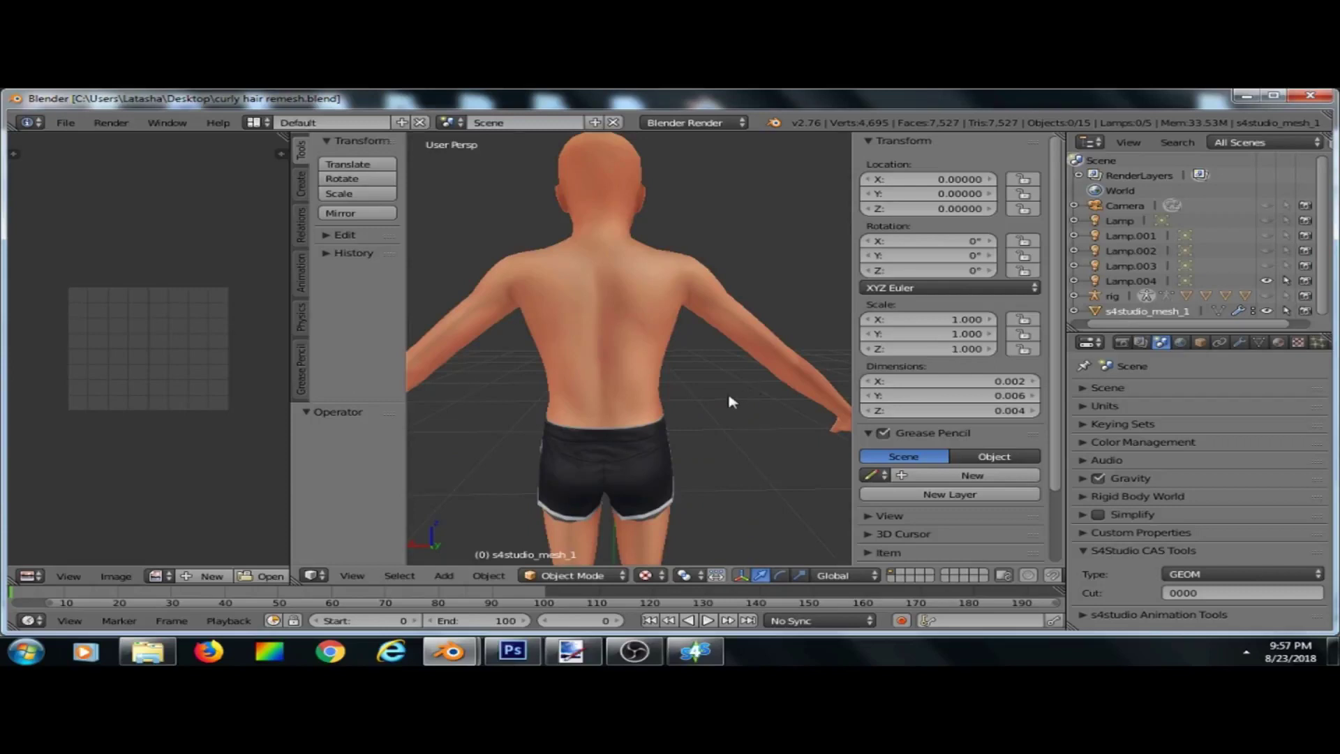
Change the screen layout to Game Logic and enlarge the 3D view downward to show more of the body.
{"action": "left_click", "coordinate": [255, 123]}
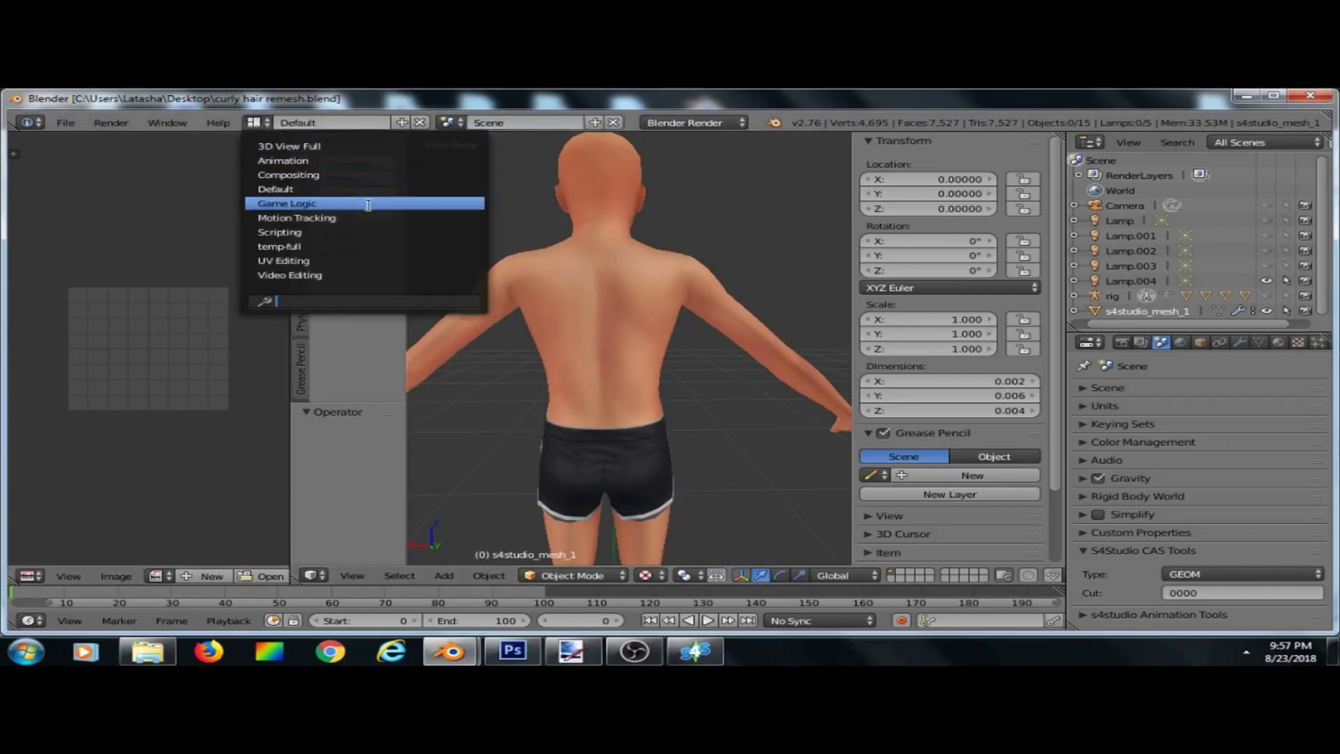
{"action": "left_click", "coordinate": [293, 203]}
{"action": "scroll", "coordinate": [621, 244], "scroll_direction": "up", "scroll_amount": 3}
{"action": "middle_click_drag", "start_coordinate": [443, 311], "coordinate": [472, 200]}
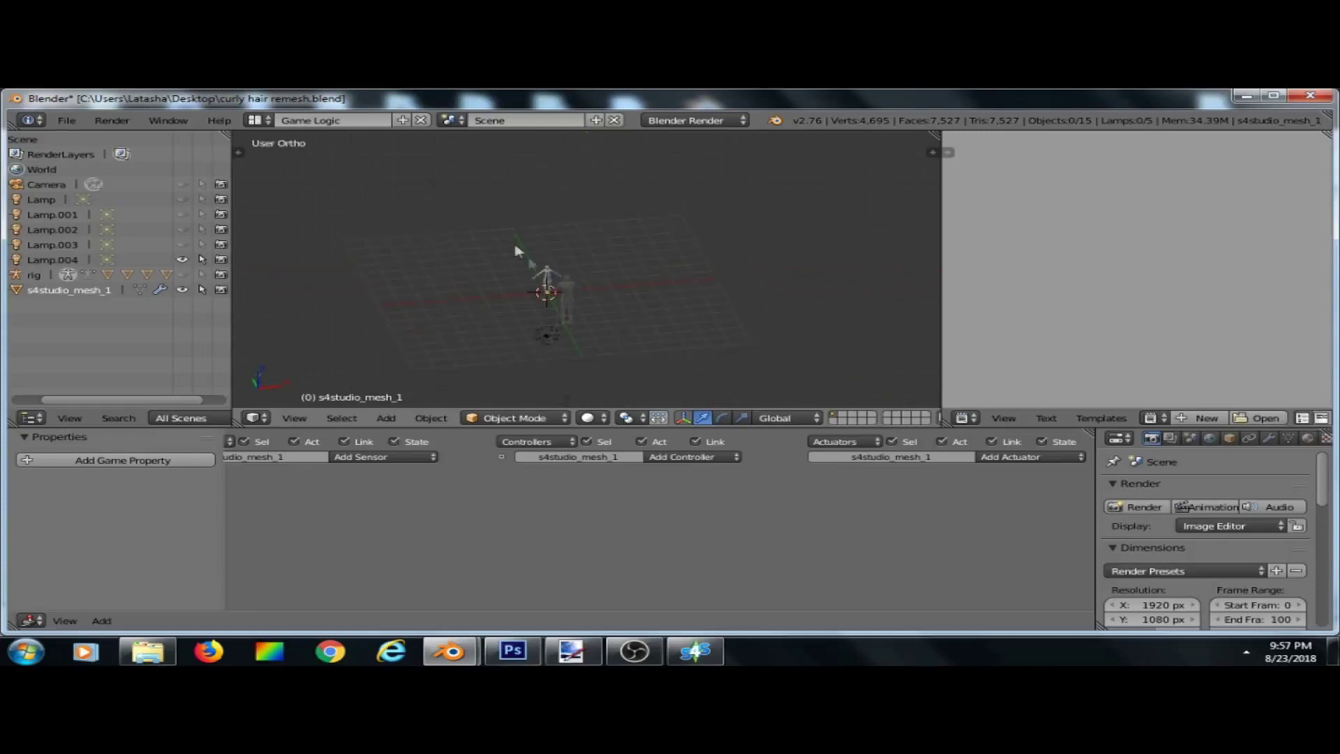
{"action": "scroll", "coordinate": [516, 249], "scroll_direction": "up", "scroll_amount": 6}
{"action": "scroll", "coordinate": [691, 308], "scroll_direction": "up", "scroll_amount": 3}
{"action": "middle_click_drag", "start_coordinate": [691, 308], "coordinate": [353, 233]}
{"action": "scroll", "coordinate": [591, 199], "scroll_direction": "up", "scroll_amount": 4}
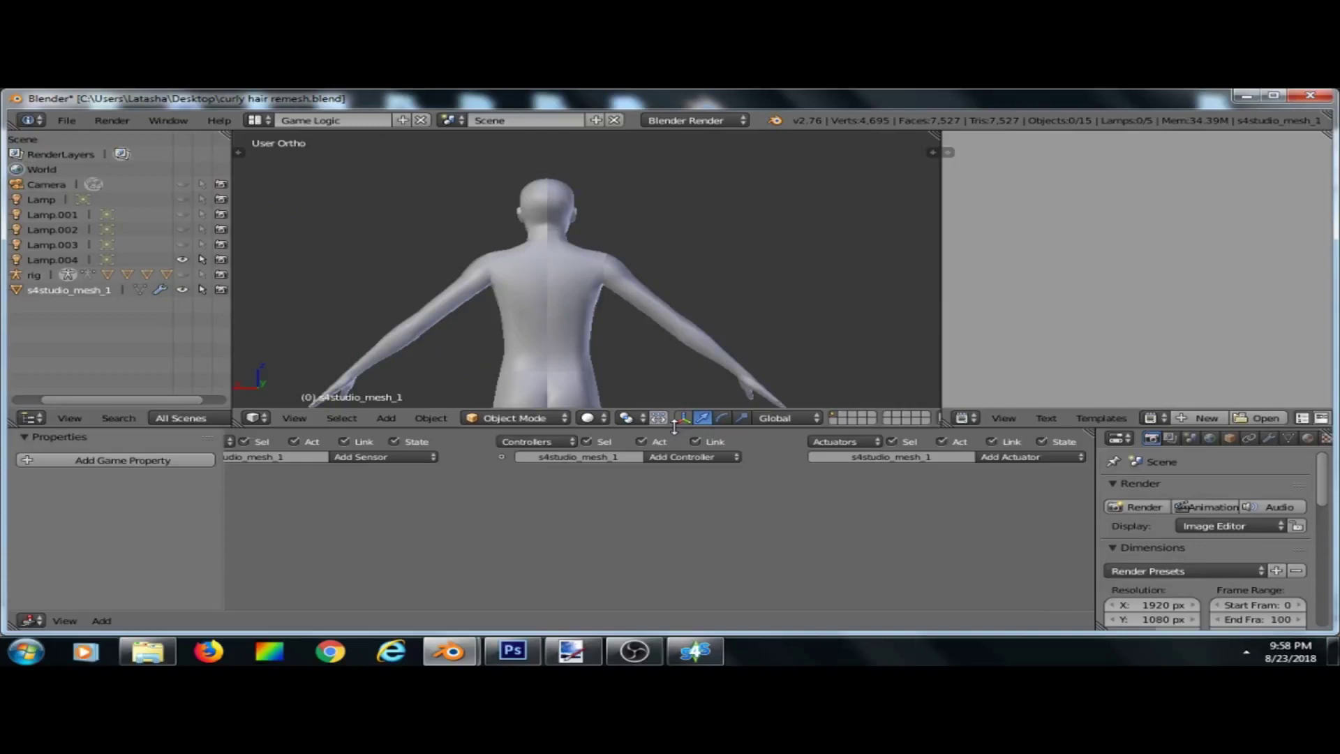
{"action": "left_click_drag", "start_coordinate": [674, 427], "coordinate": [676, 554]}
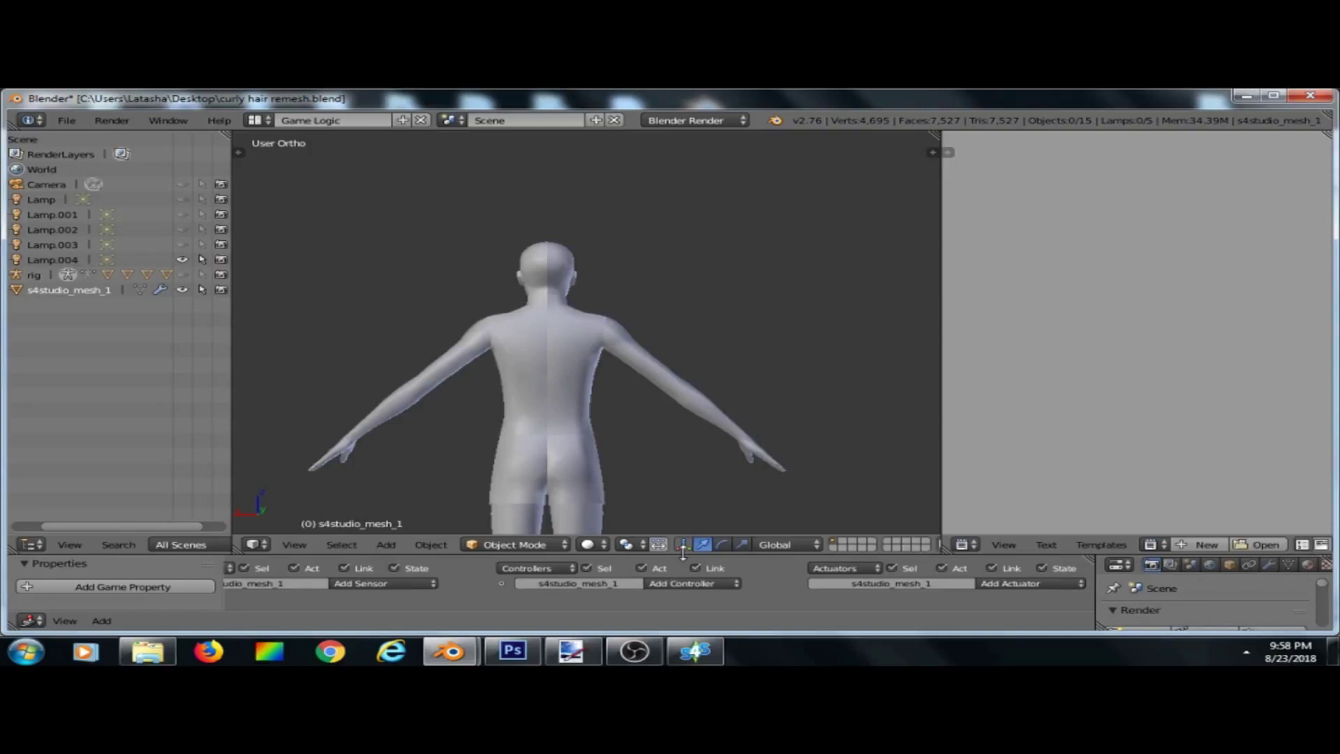
Change the viewport shading so the body is displayed with its skin textures.
{"action": "scroll", "coordinate": [519, 300], "scroll_direction": "up", "scroll_amount": 3}
{"action": "middle_click_drag", "start_coordinate": [551, 235], "coordinate": [561, 282]}
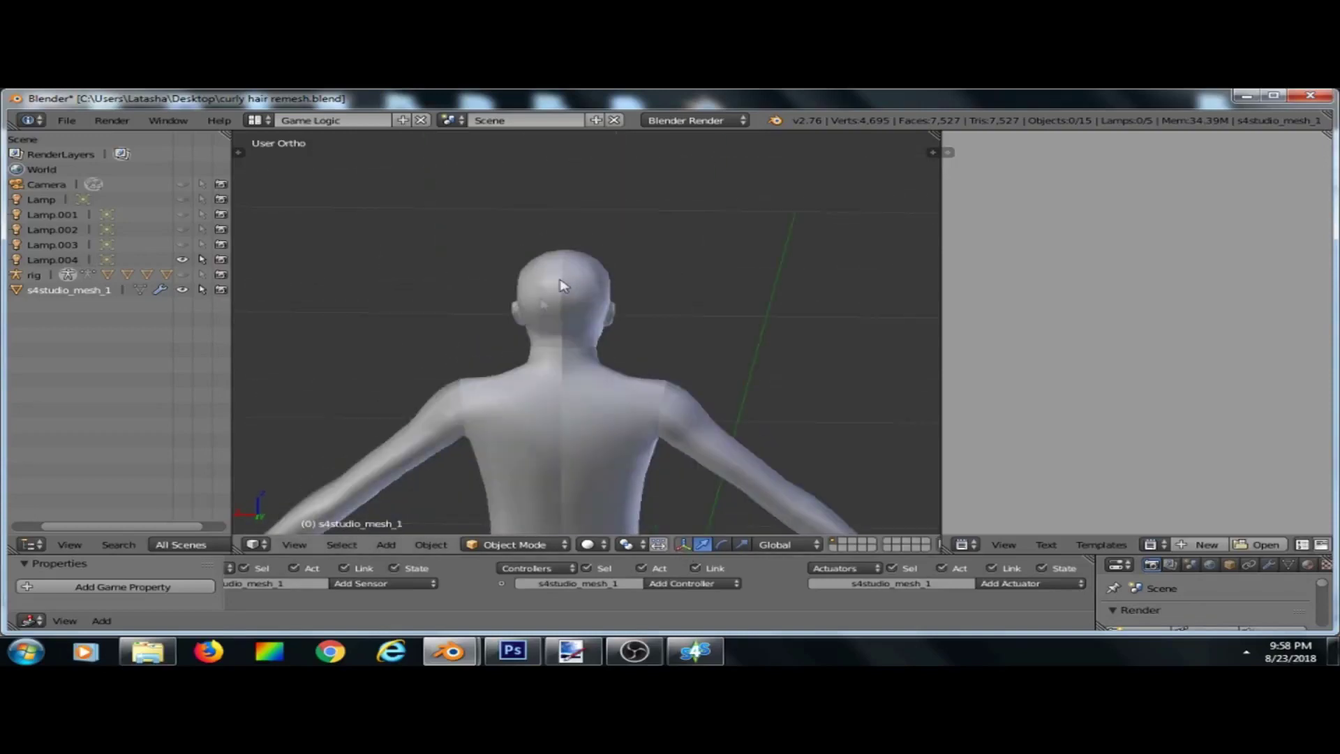
{"action": "scroll", "coordinate": [522, 314], "scroll_direction": "up", "scroll_amount": 2}
{"action": "left_click", "coordinate": [386, 544]}
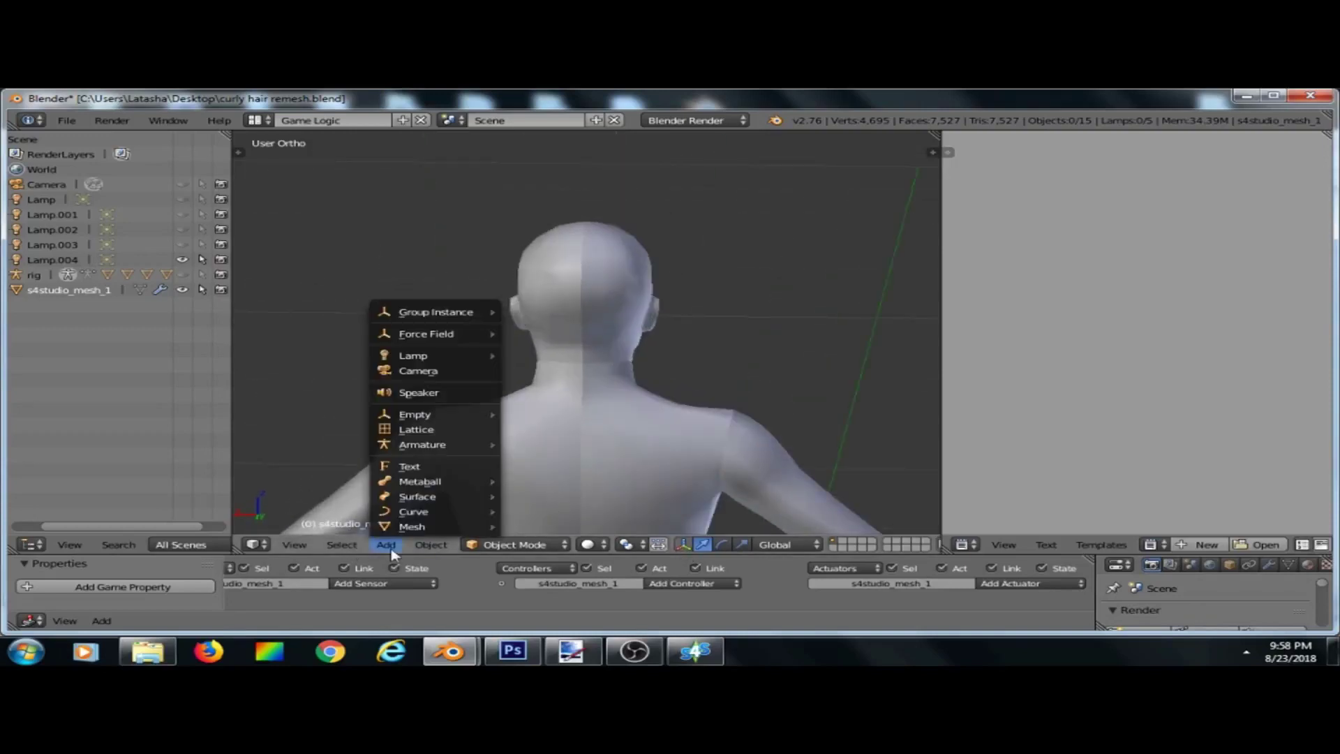
{"action": "left_click", "coordinate": [599, 548]}
{"action": "left_click", "coordinate": [608, 478]}
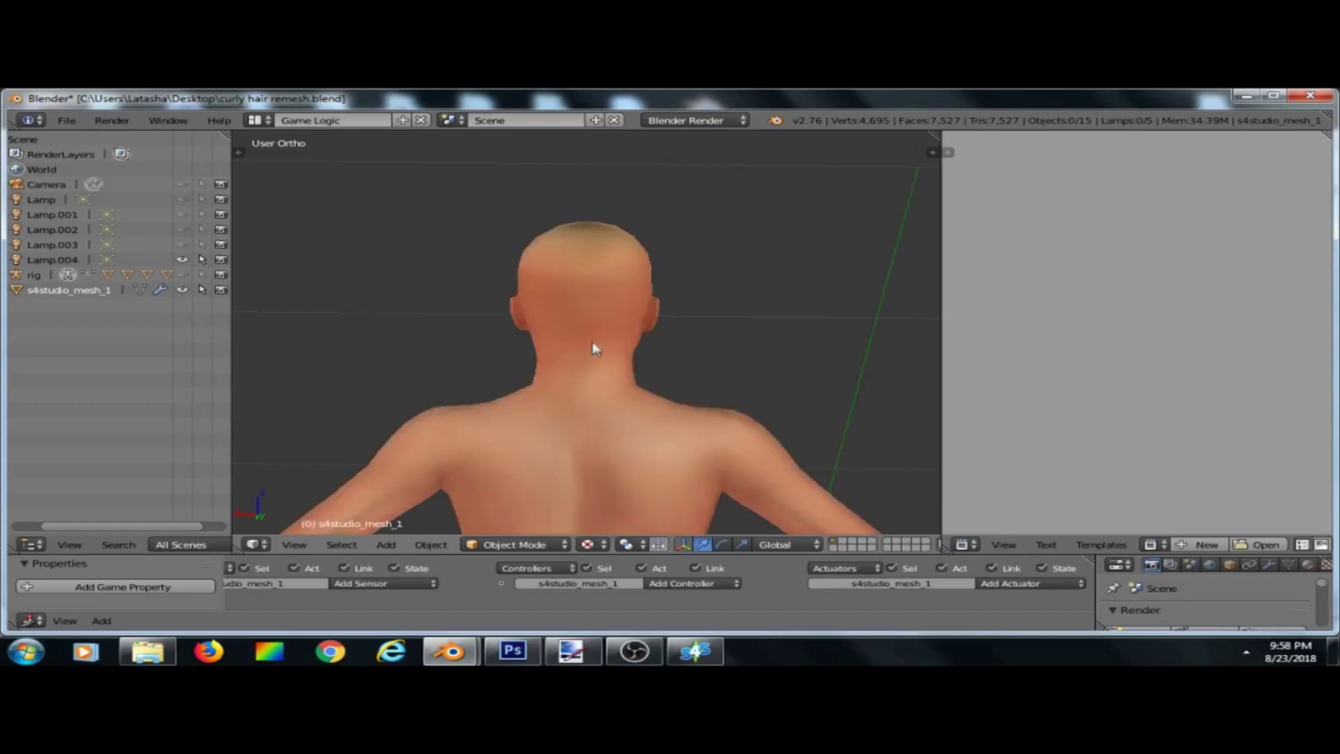
{"action": "scroll", "coordinate": [593, 348], "scroll_direction": "up", "scroll_amount": 1}
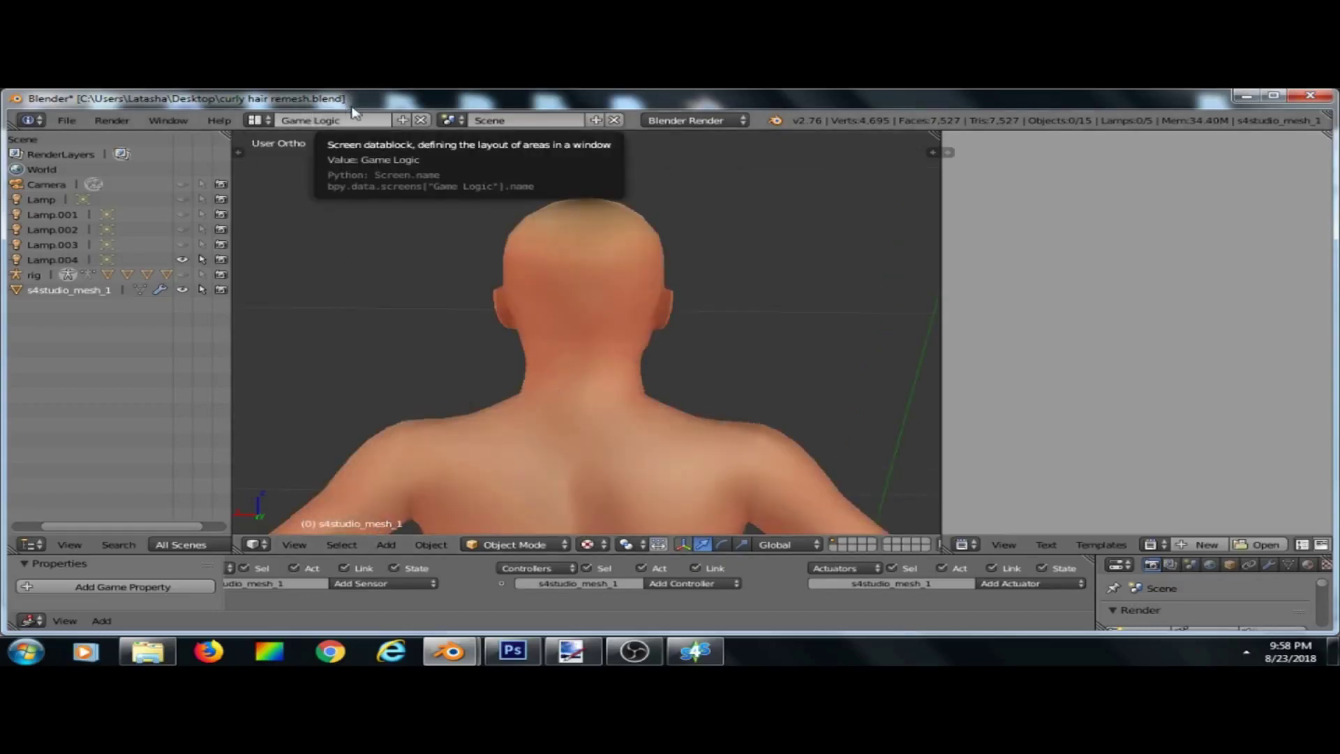
{"action": "middle_click_drag", "start_coordinate": [609, 360], "coordinate": [907, 325]}
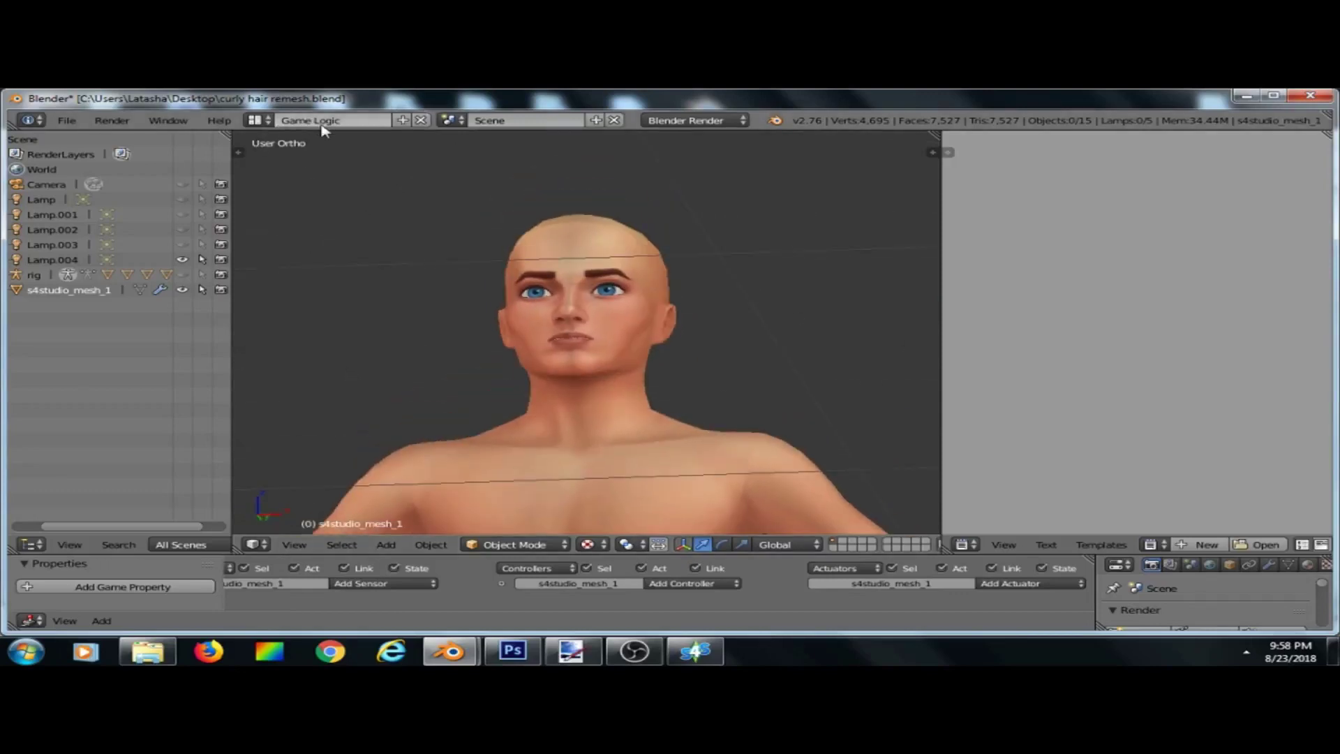
{"action": "middle_click_drag", "start_coordinate": [649, 328], "coordinate": [649, 352]}
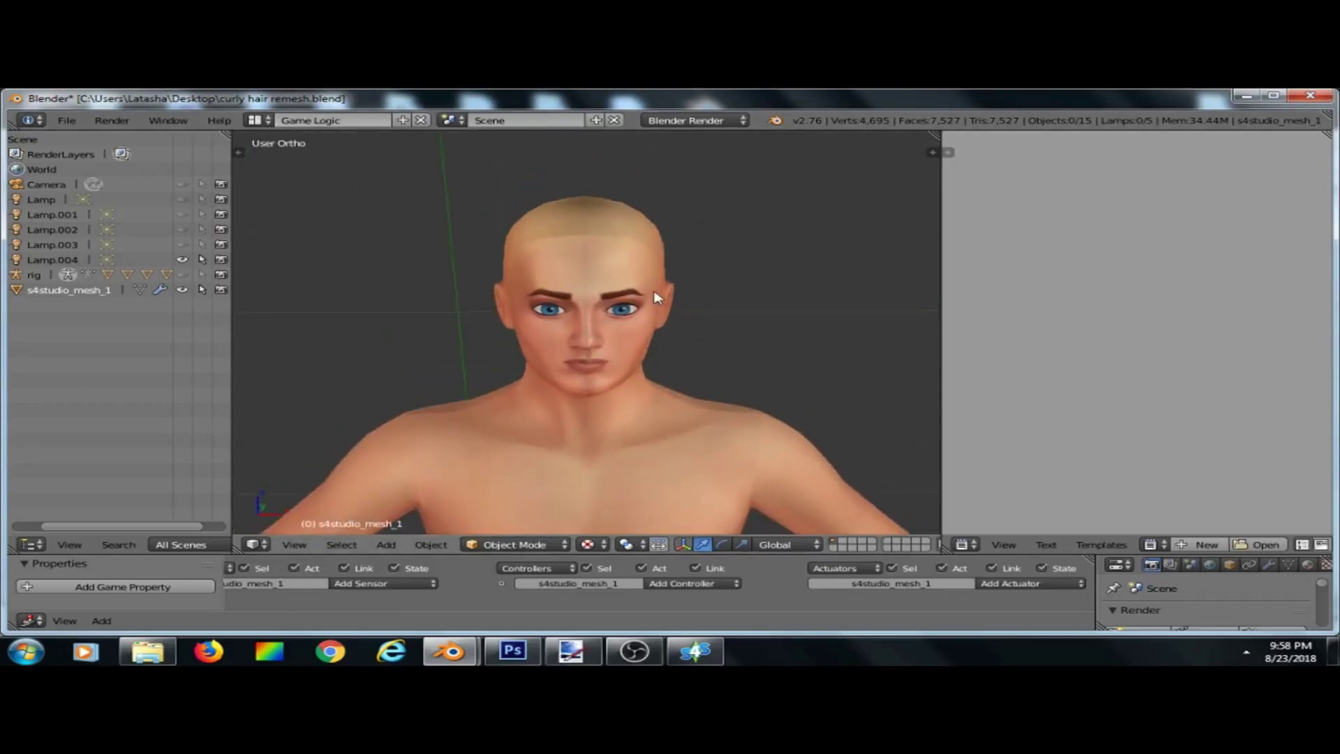
{"action": "middle_click_drag", "start_coordinate": [656, 298], "coordinate": [353, 345]}
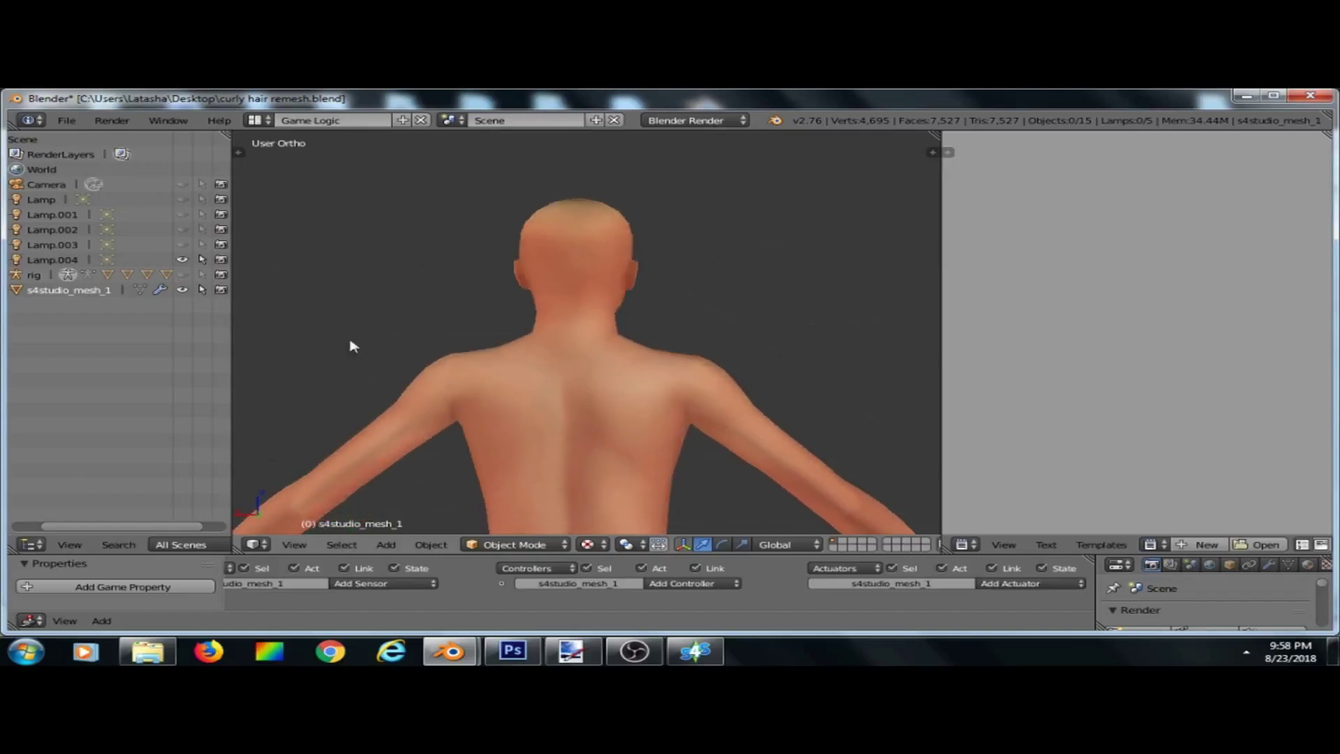
{"action": "scroll", "coordinate": [559, 207], "scroll_direction": "up", "scroll_amount": 3}
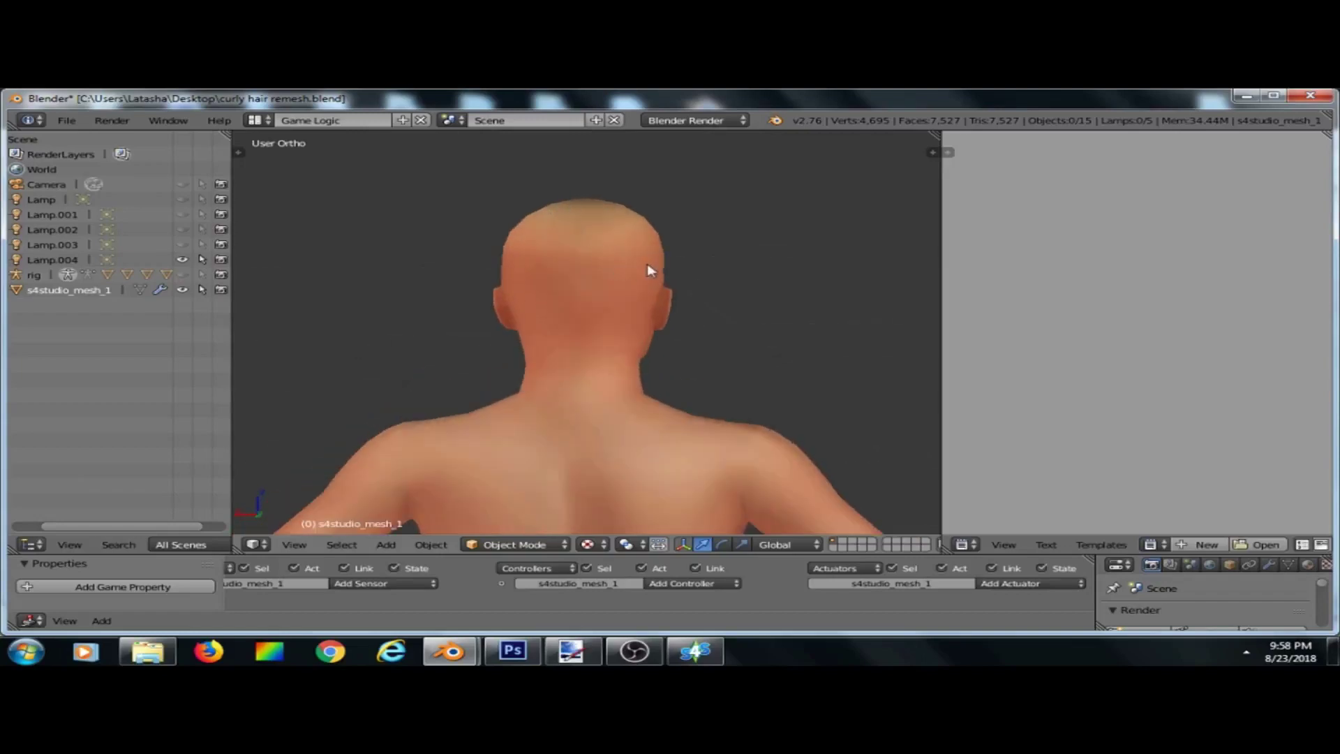
{"action": "middle_click_drag", "start_coordinate": [640, 278], "coordinate": [583, 383]}
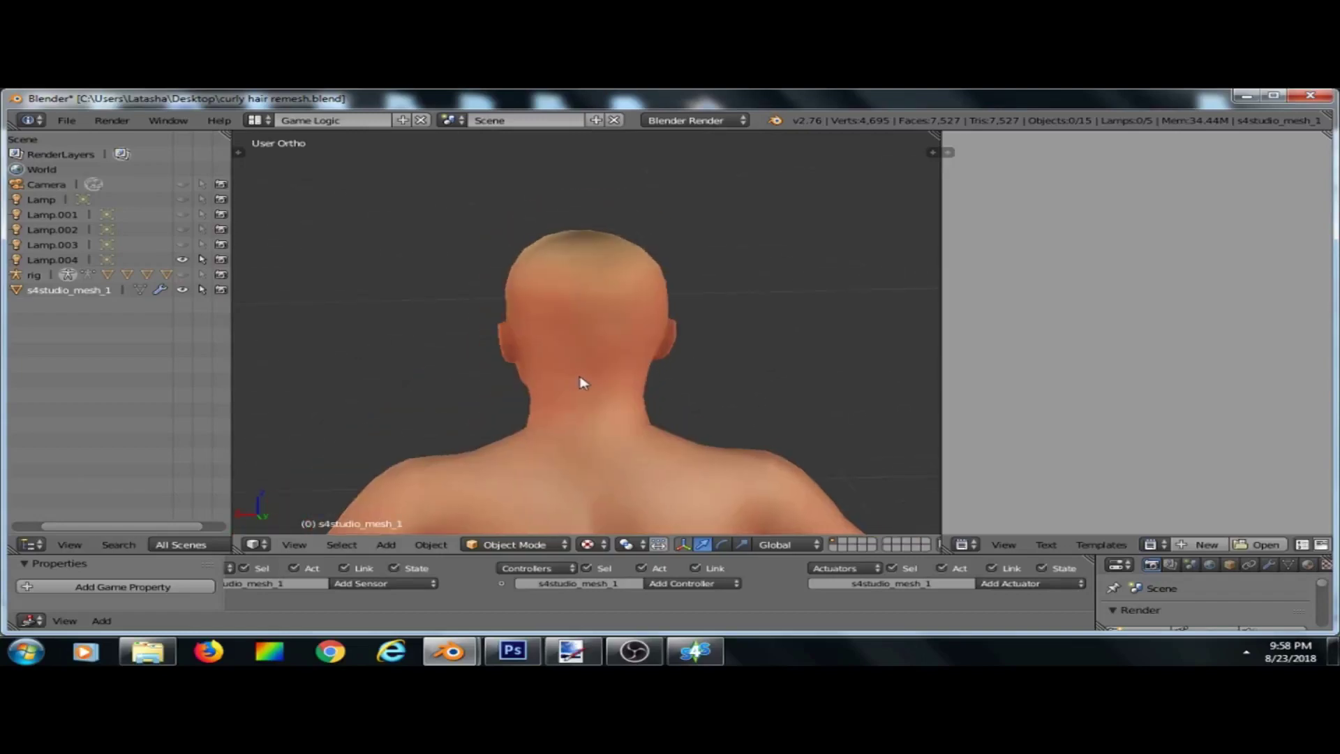
Append s4studio_mesh_1, s4studio_mesh_2 and s4studio_mesh_3 from the Object folder of curlyhairbaseeee.blend on the Desktop.
{"action": "left_click", "coordinate": [66, 120]}
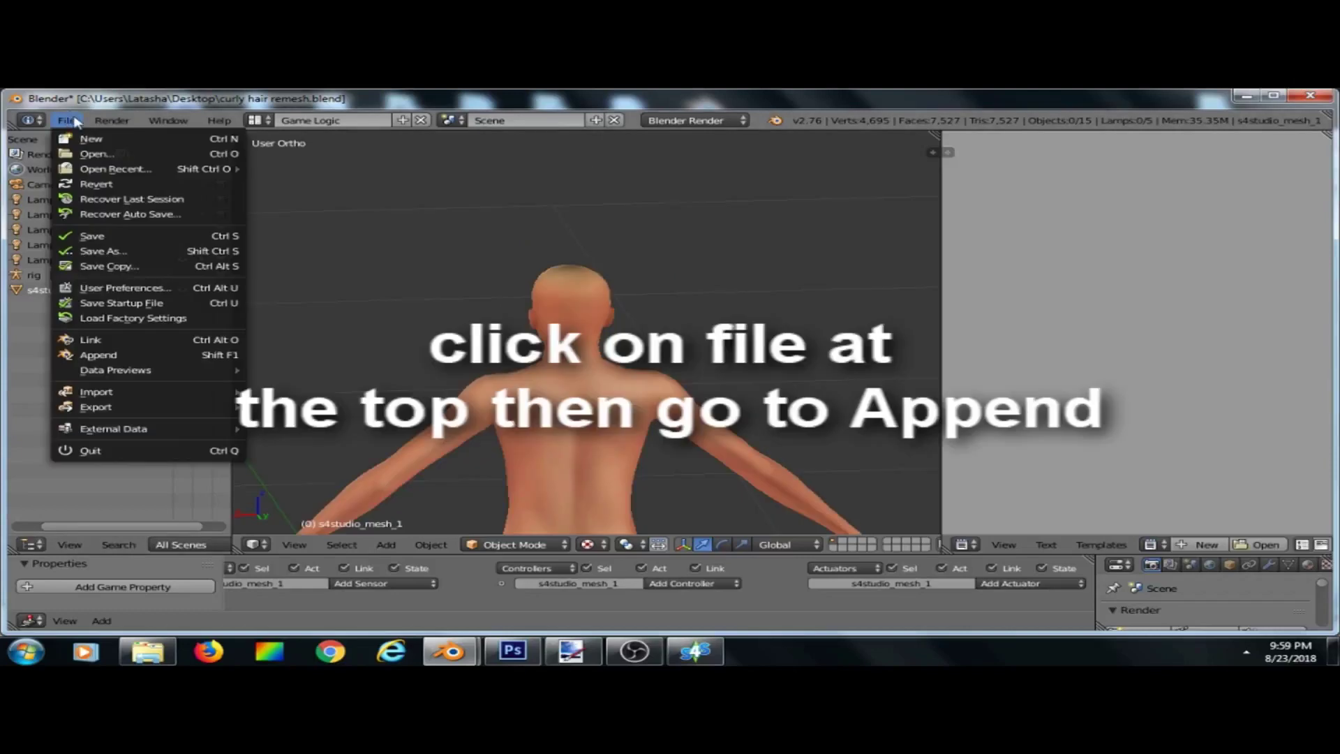
{"action": "left_click", "coordinate": [222, 356]}
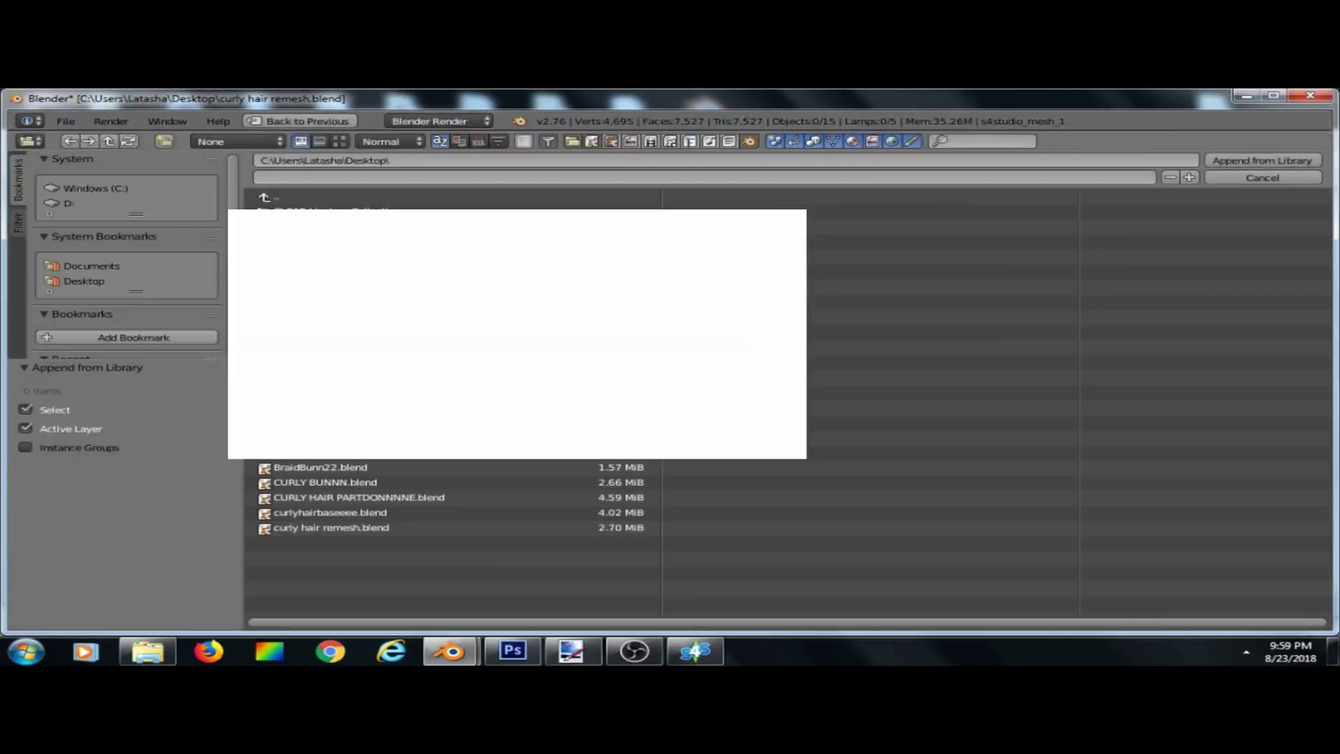
{"action": "double_click", "coordinate": [567, 515]}
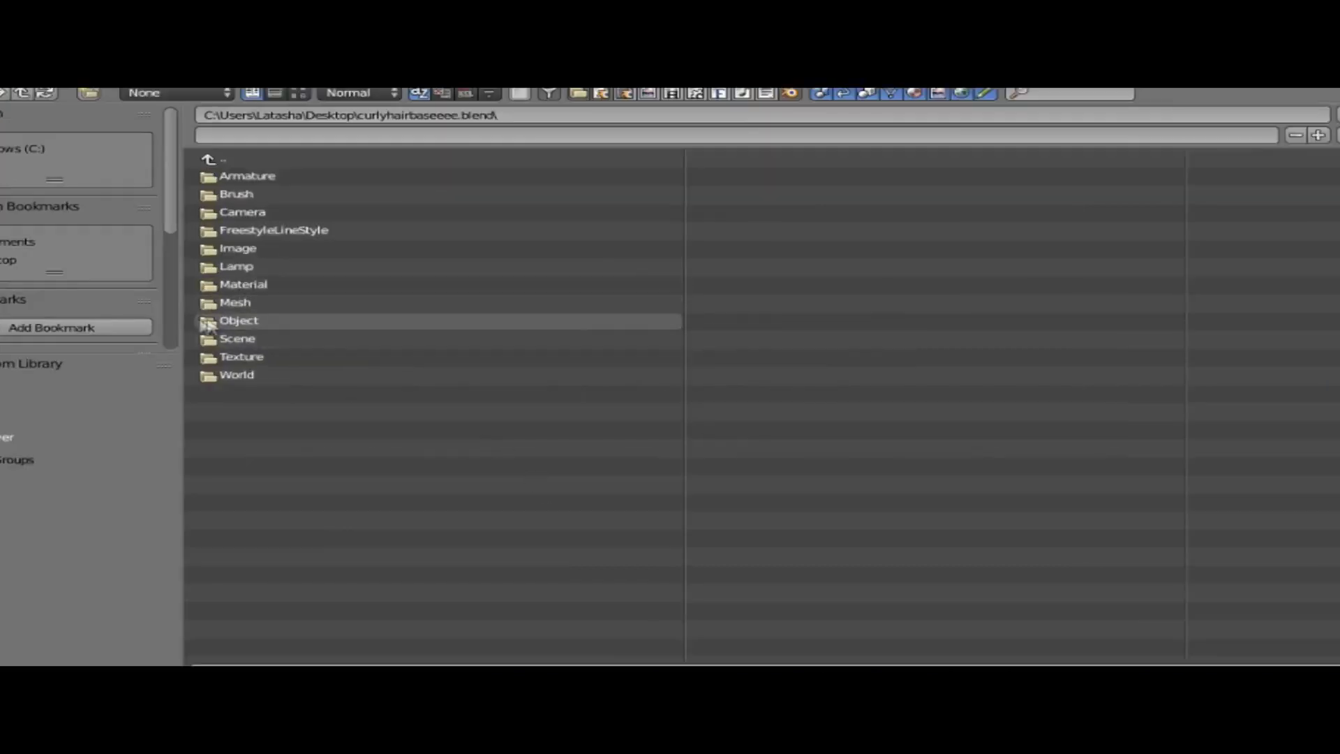
{"action": "left_click", "coordinate": [207, 322]}
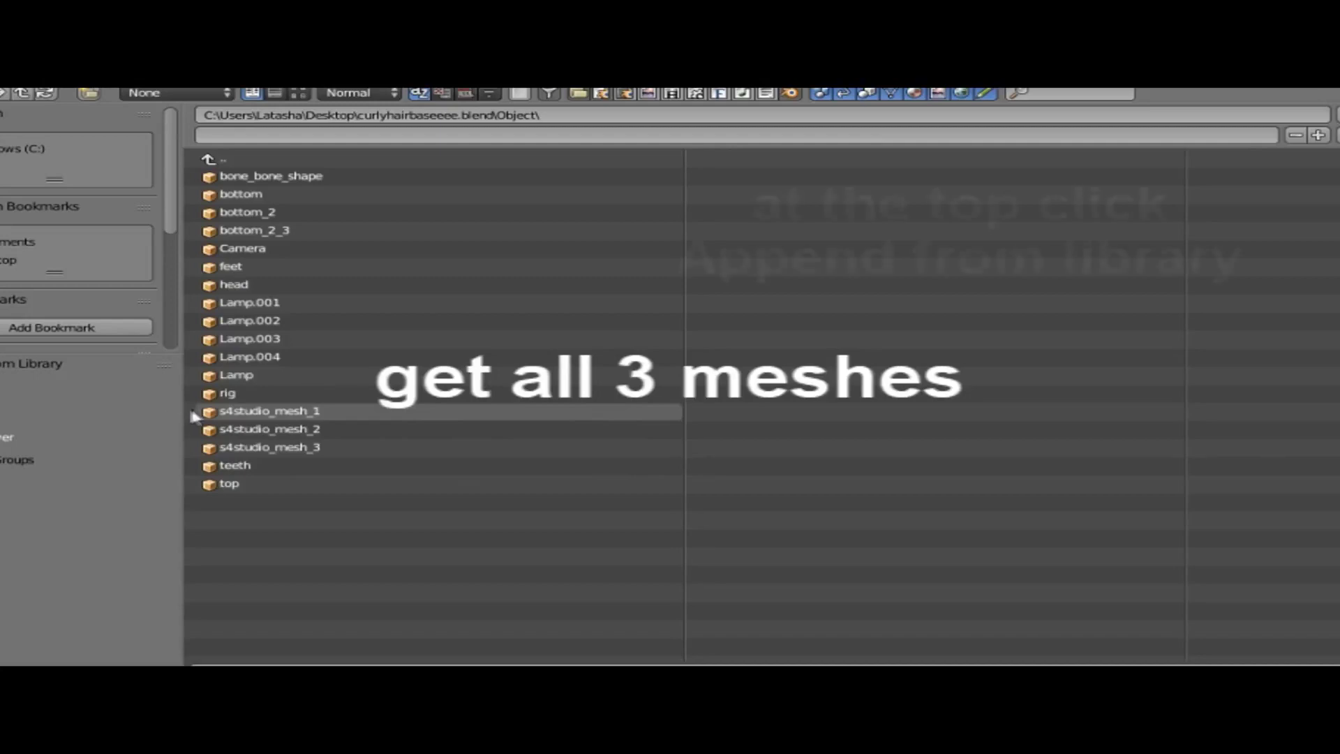
{"action": "left_click_drag", "start_coordinate": [194, 413], "coordinate": [347, 452]}
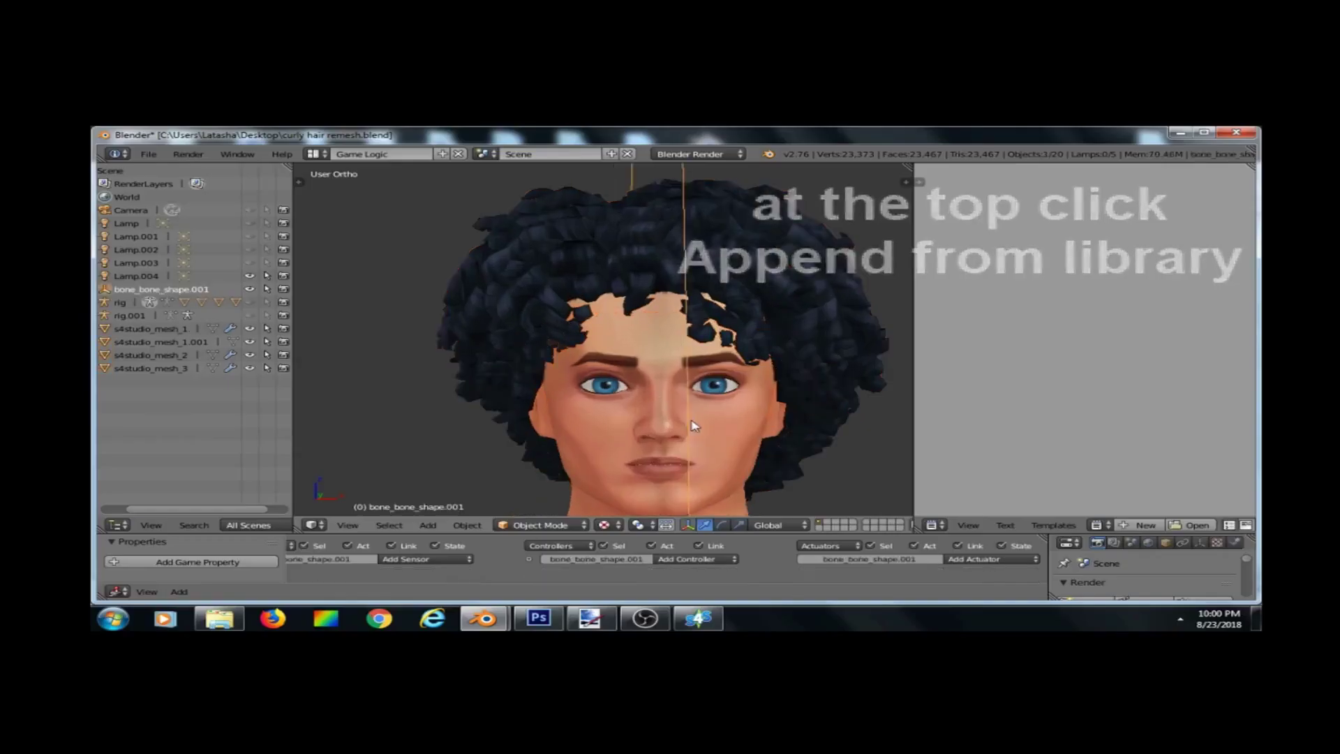
Delete the appended bone_bone_shape.001, s4studio_mesh_3 and s4studio_mesh_2 objects from the scene.
{"action": "key", "text": "x"}
{"action": "left_click", "coordinate": [691, 422]}
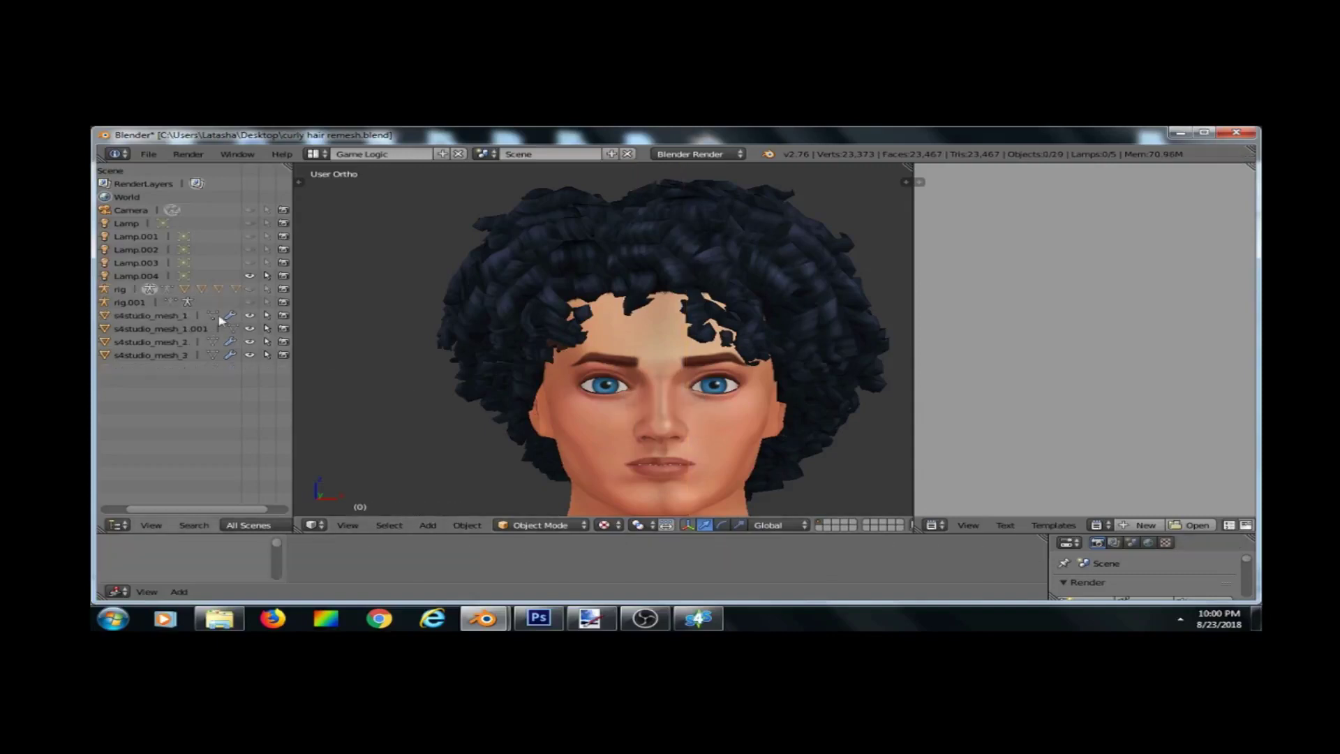
{"action": "right_click", "coordinate": [621, 326]}
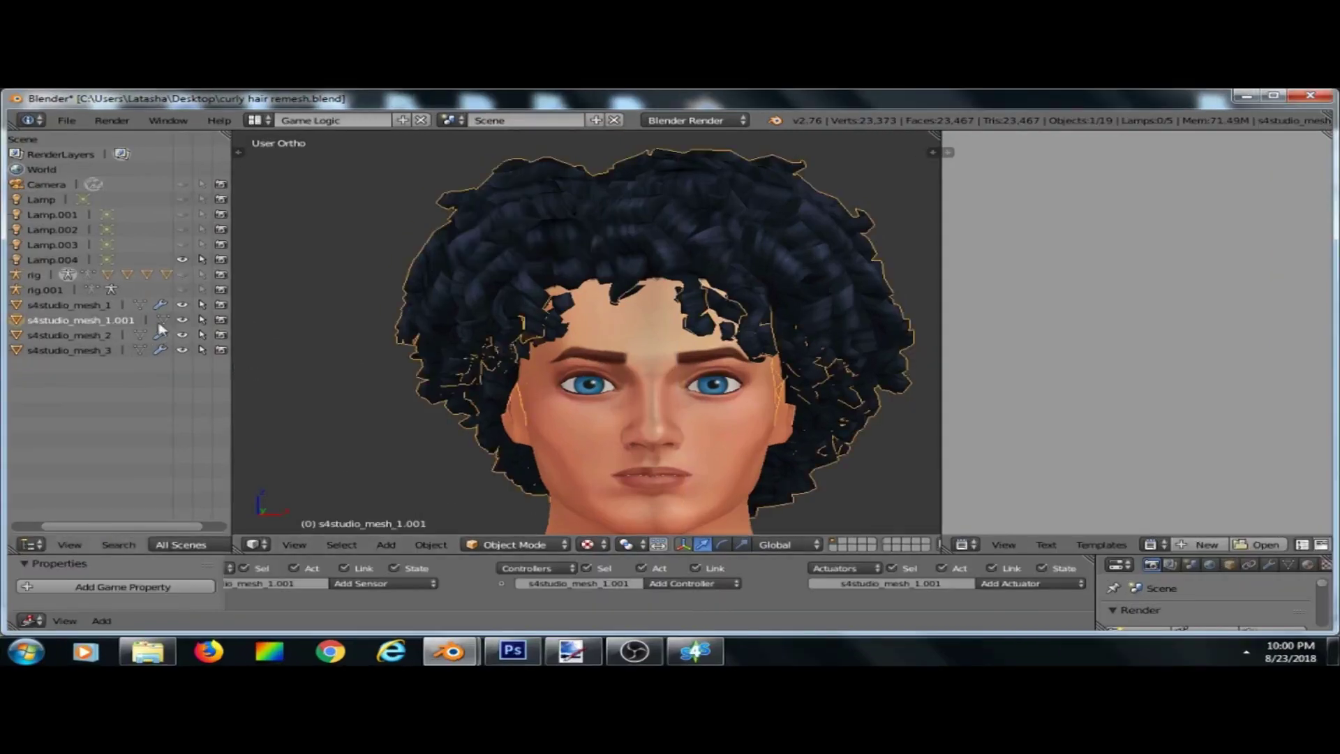
{"action": "left_click", "coordinate": [99, 351]}
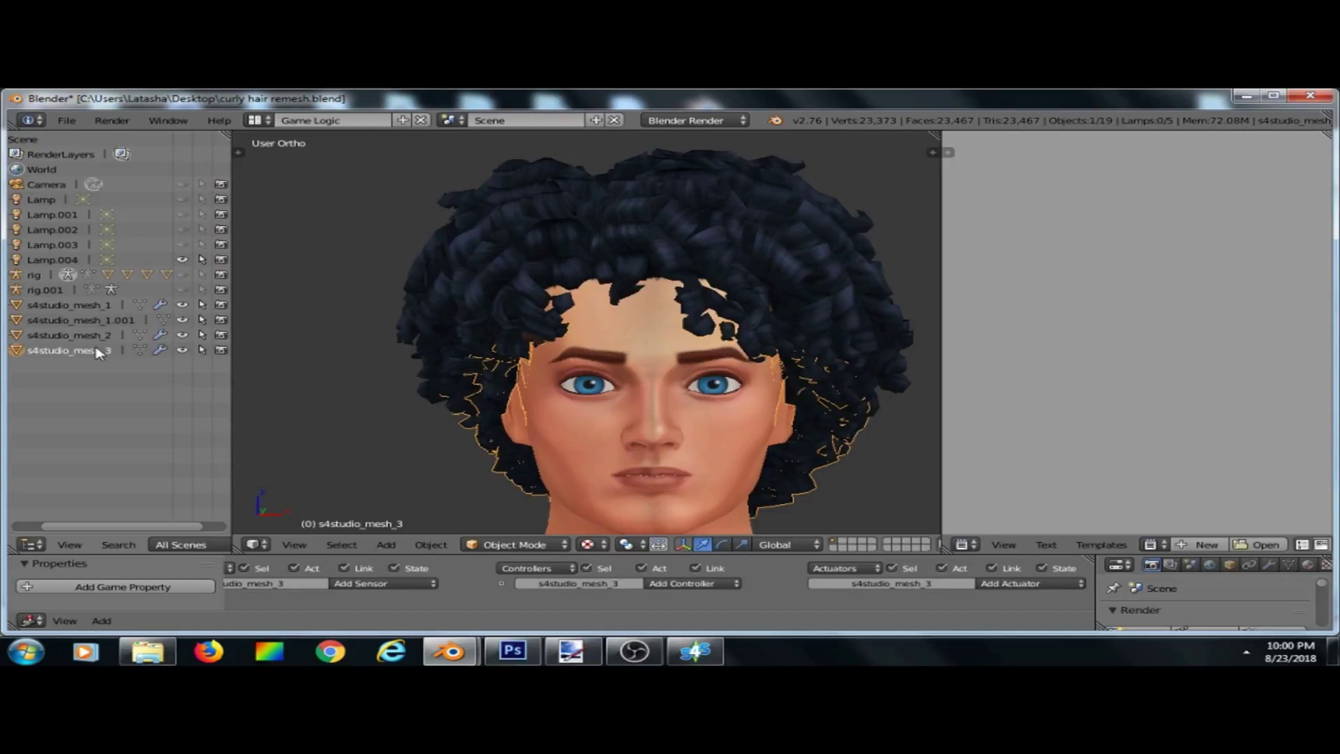
{"action": "right_click", "coordinate": [99, 352]}
{"action": "left_click", "coordinate": [89, 382]}
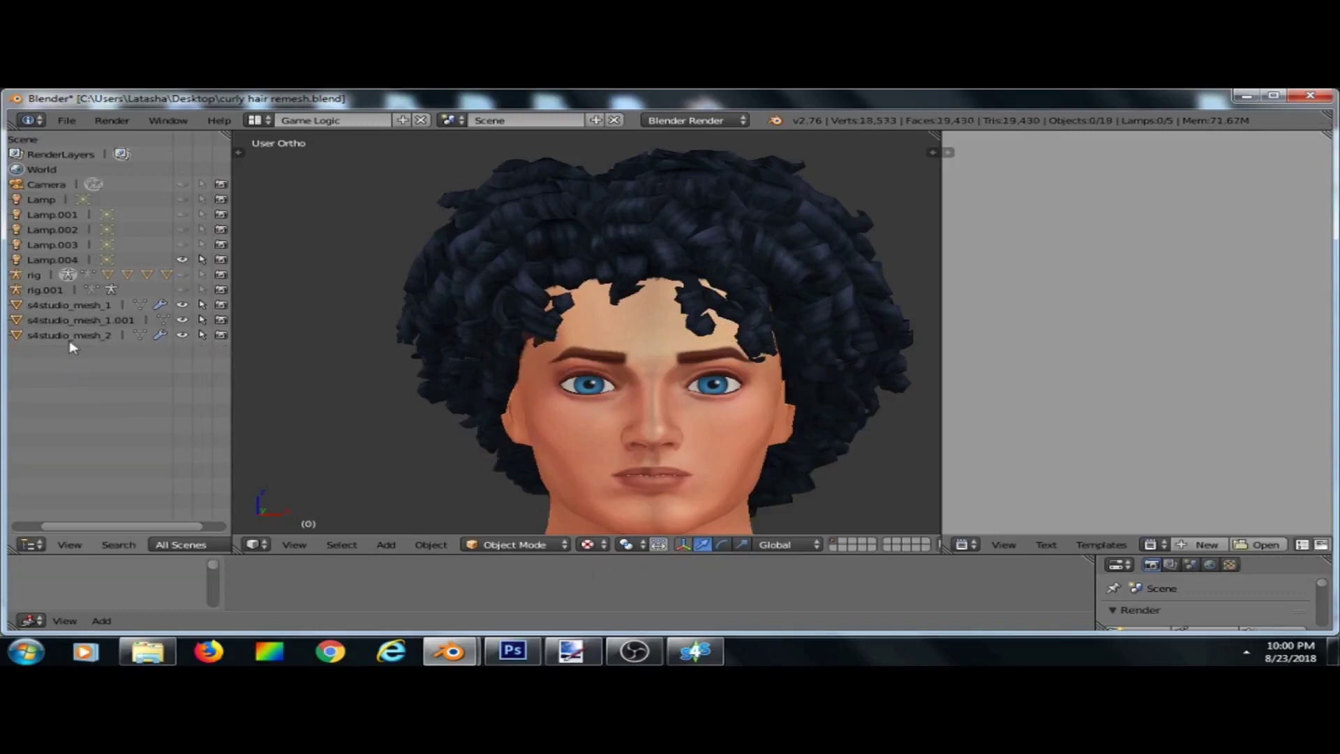
{"action": "right_click", "coordinate": [70, 347]}
{"action": "left_click", "coordinate": [92, 345]}
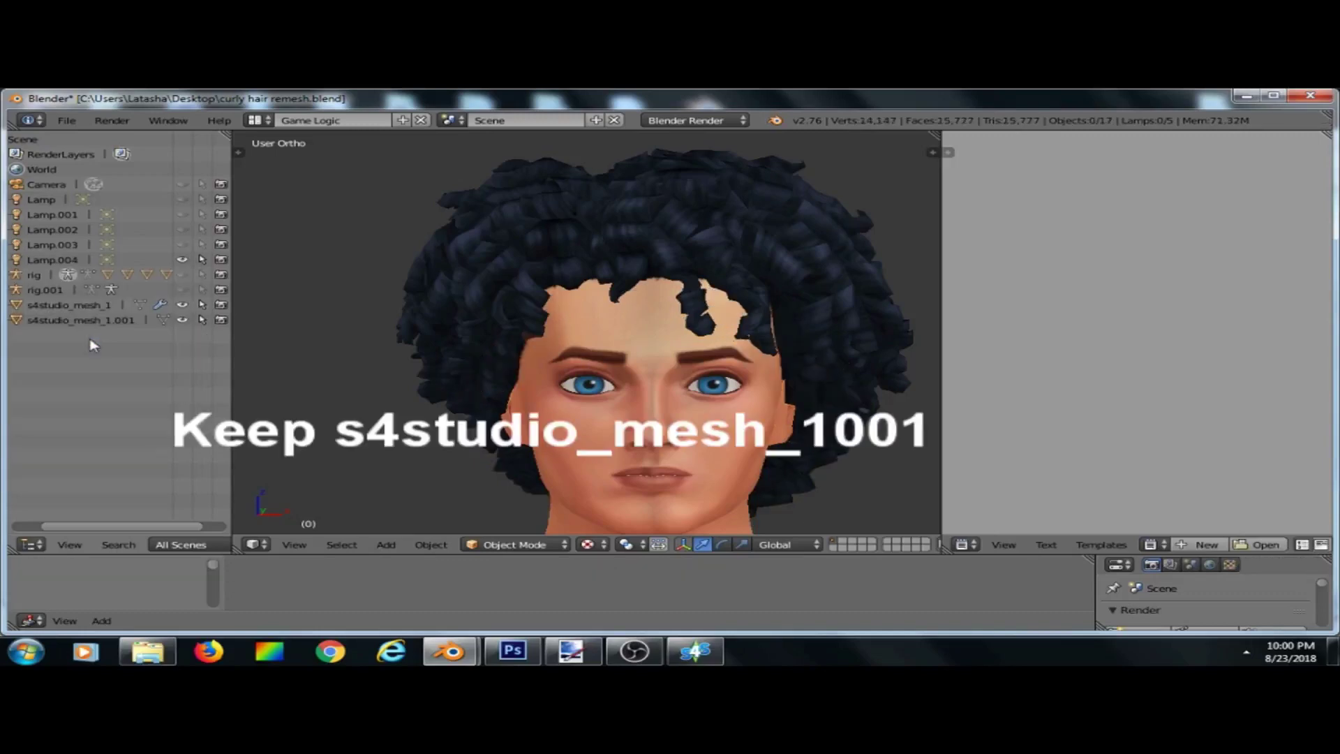
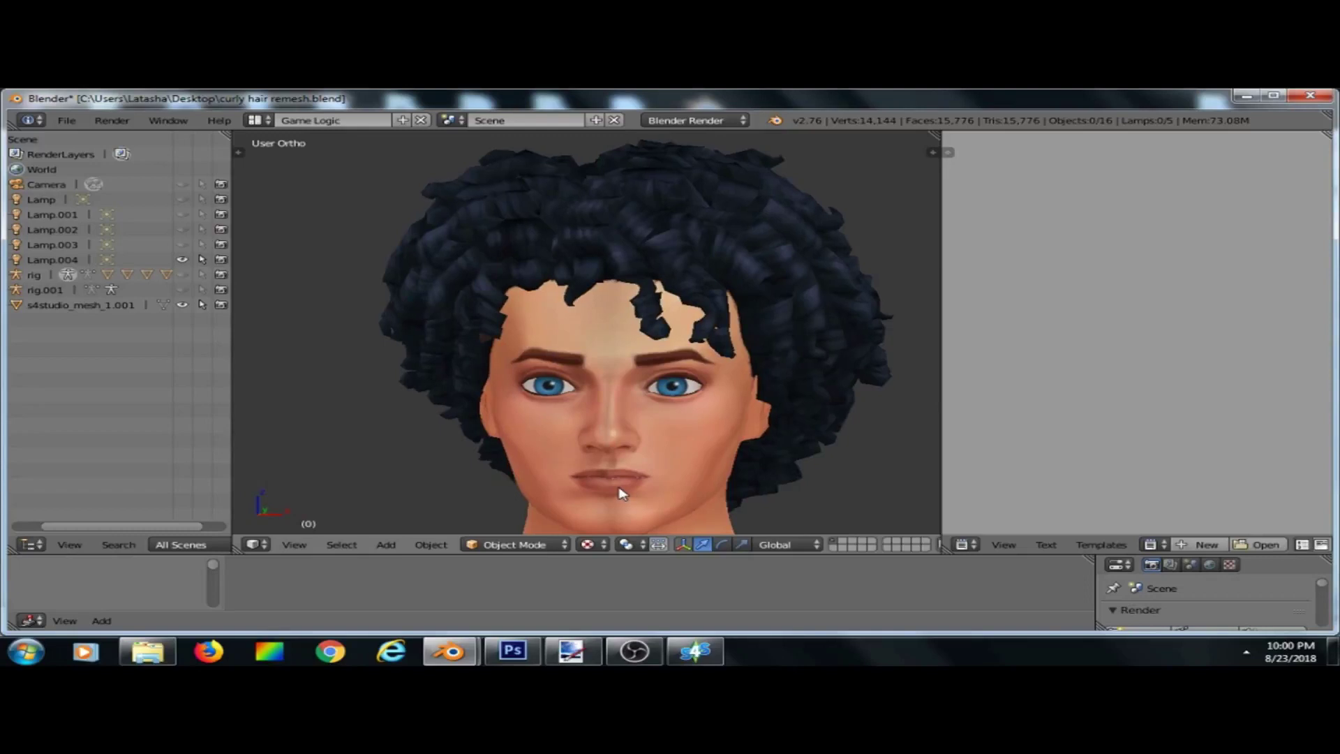
Put the curly hair mesh s4studio_mesh_1.001 in Edit Mode and deselect all of its geometry.
{"action": "middle_click_drag", "start_coordinate": [621, 494], "coordinate": [794, 536]}
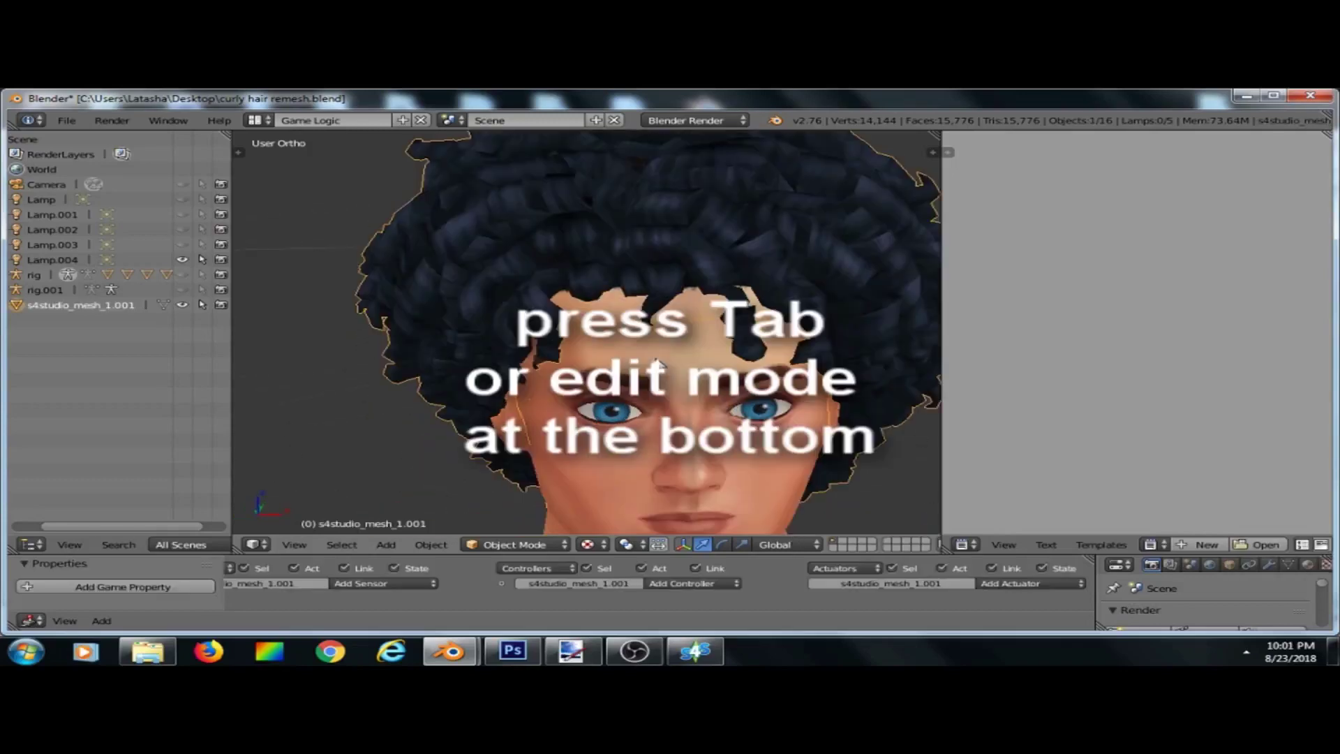
{"action": "key", "text": "Tab"}
{"action": "scroll", "coordinate": [639, 350], "scroll_direction": "up", "scroll_amount": 2}
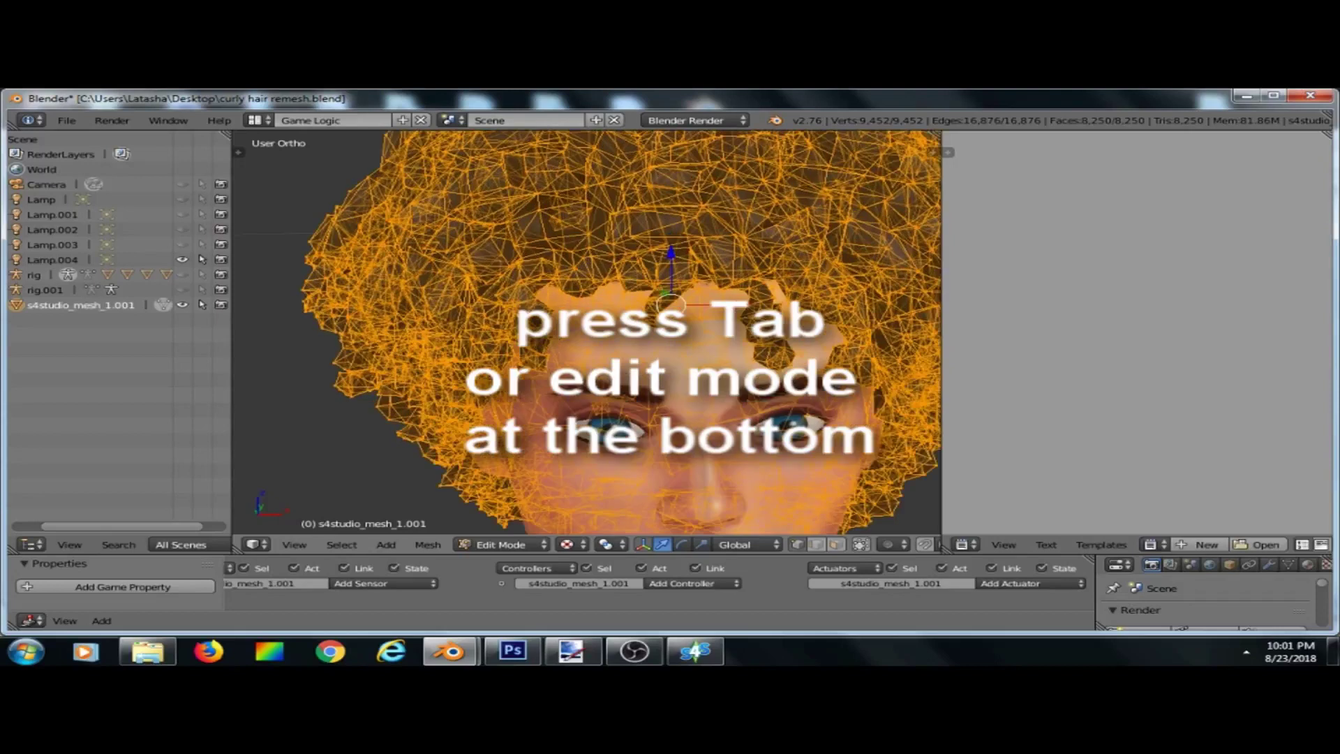
{"action": "left_click", "coordinate": [517, 544]}
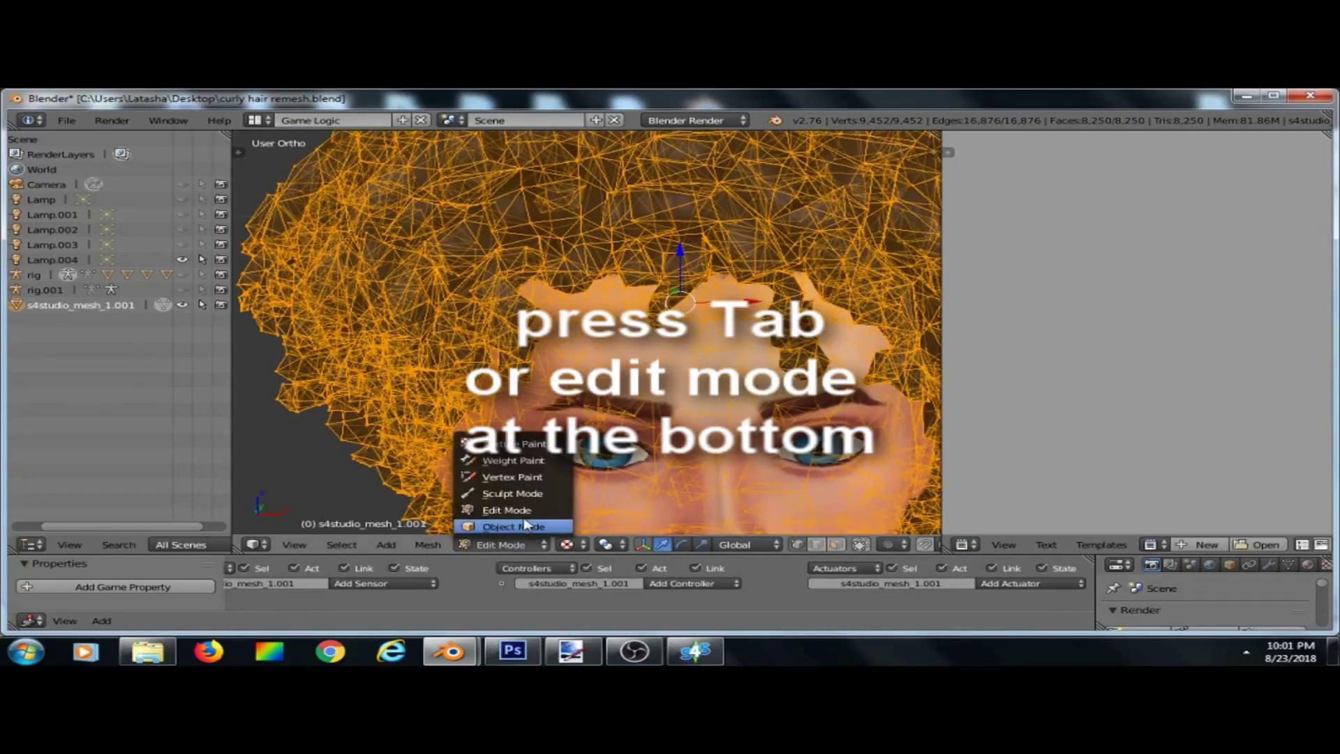
{"action": "left_click", "coordinate": [527, 526]}
{"action": "left_click", "coordinate": [516, 544]}
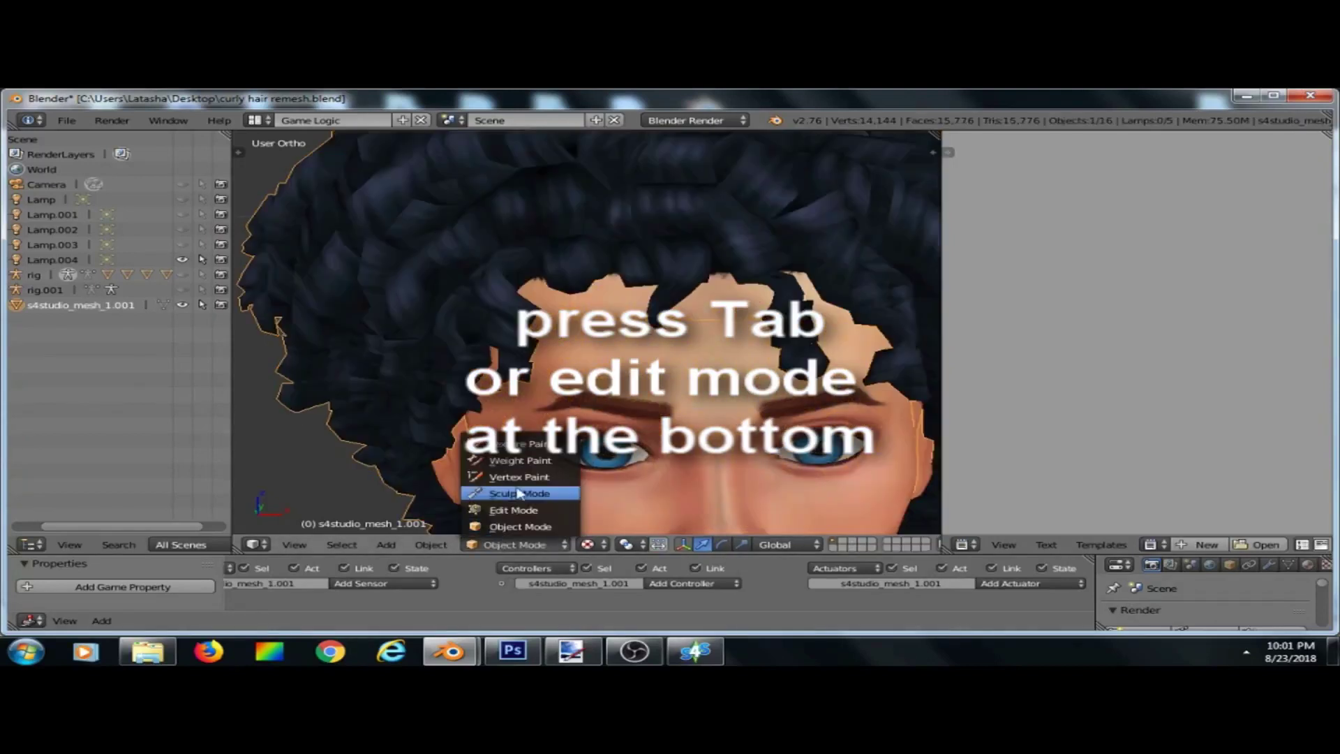
{"action": "left_click", "coordinate": [517, 510]}
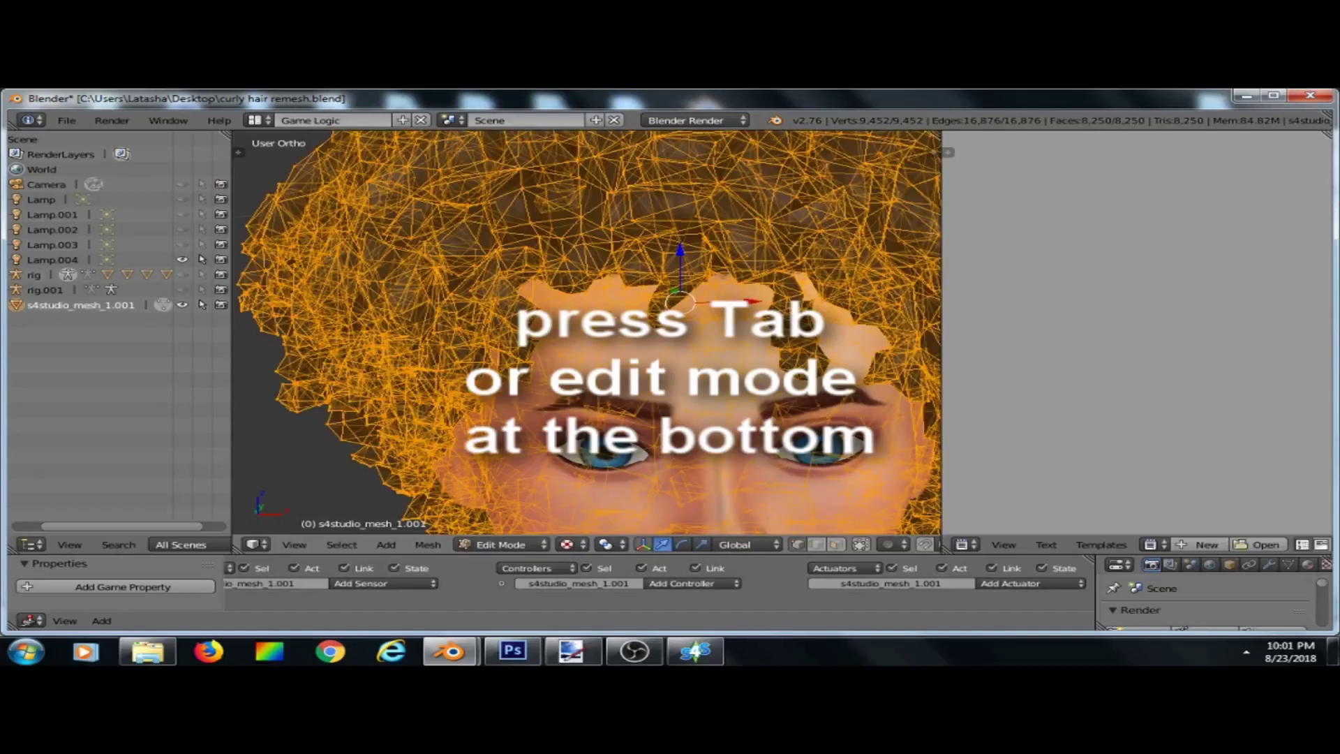
{"action": "key", "text": "a"}
{"action": "scroll", "coordinate": [596, 339], "scroll_direction": "up", "scroll_amount": 4}
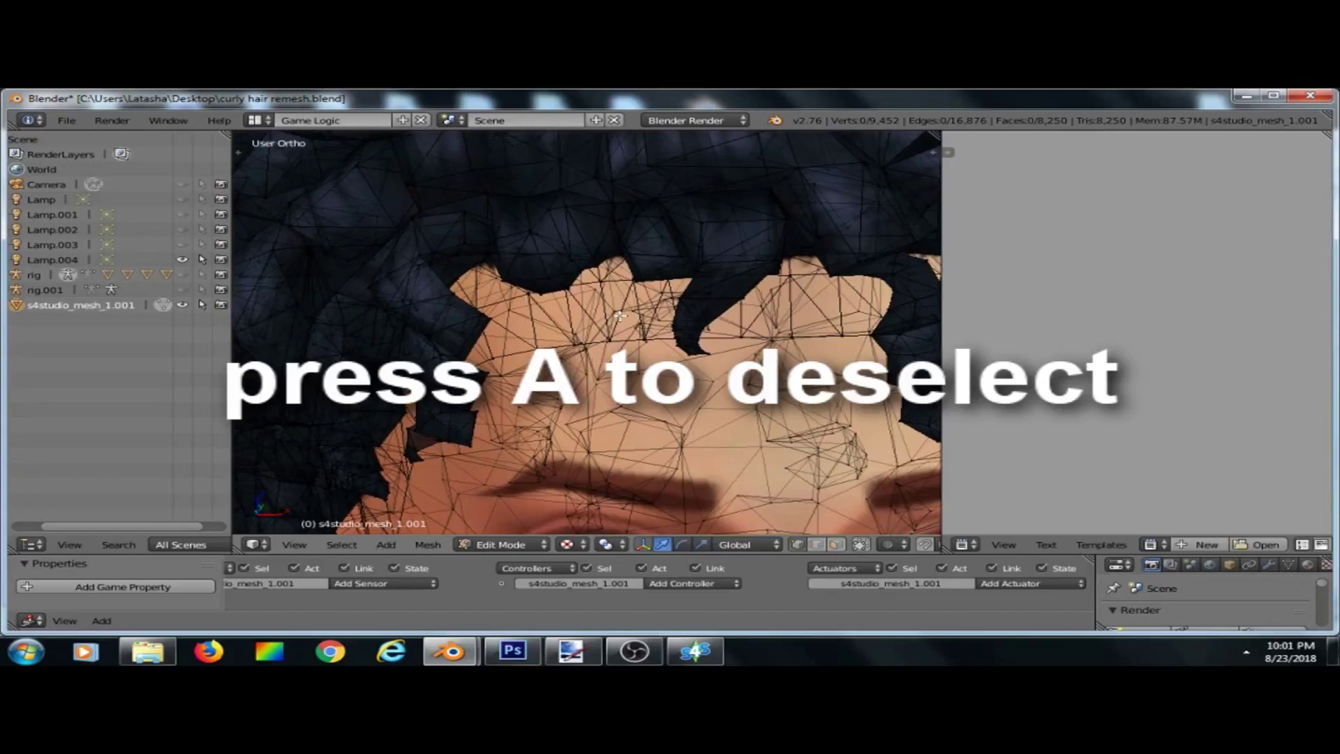
{"action": "key", "text": "l"}
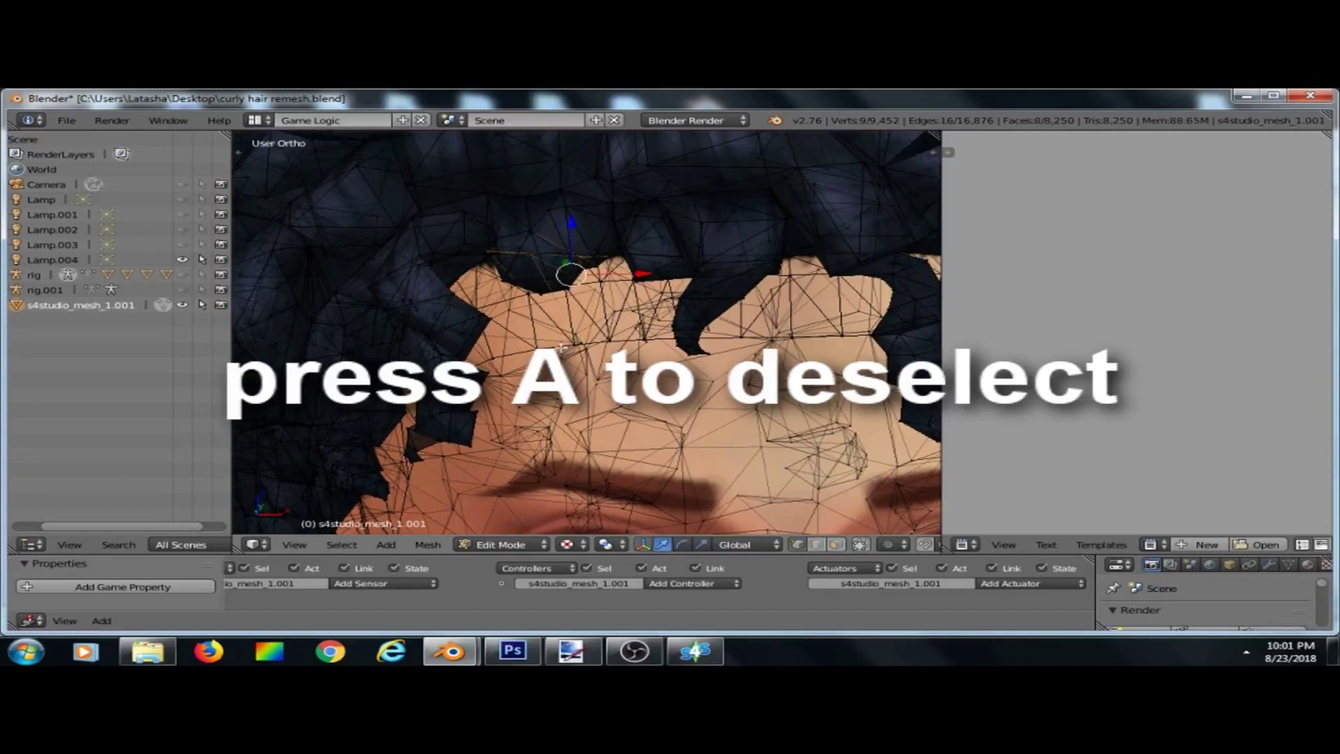
{"action": "key", "text": "a"}
{"action": "scroll", "coordinate": [559, 340], "scroll_direction": "up", "scroll_amount": 3}
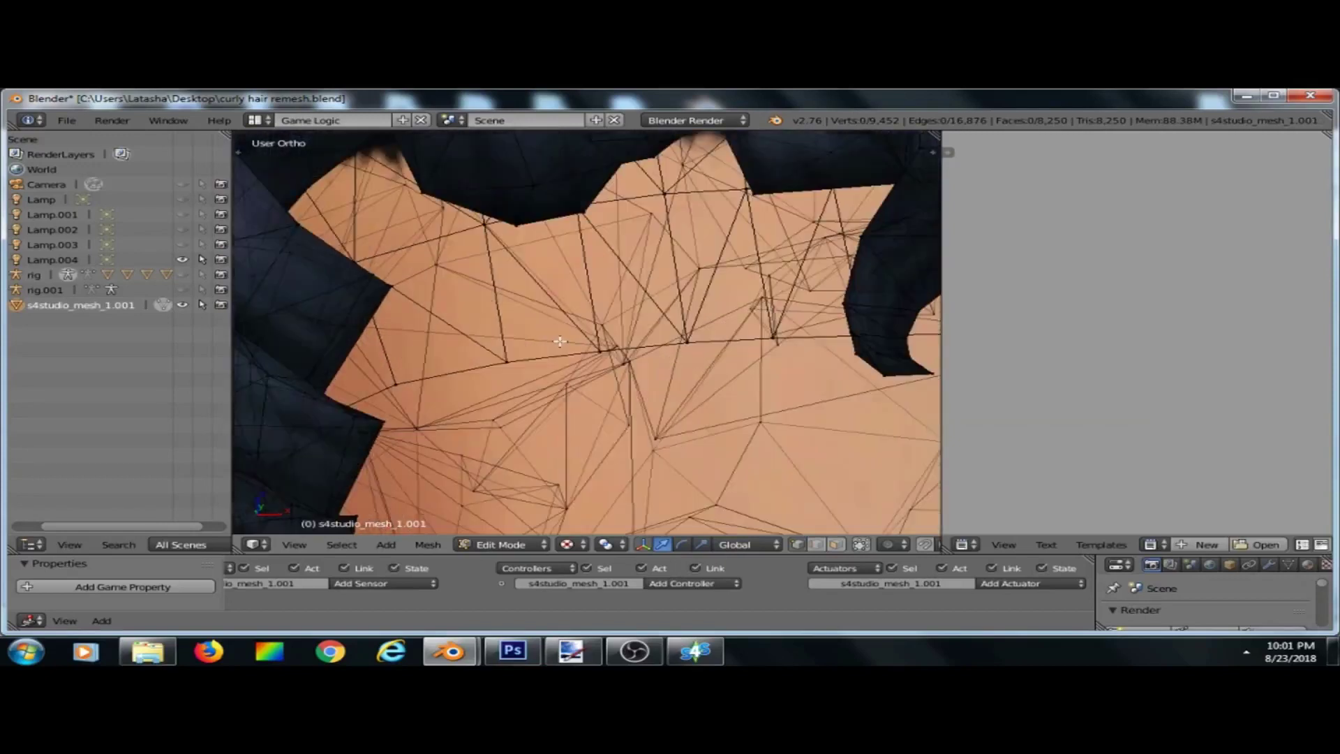
{"action": "key", "text": "l"}
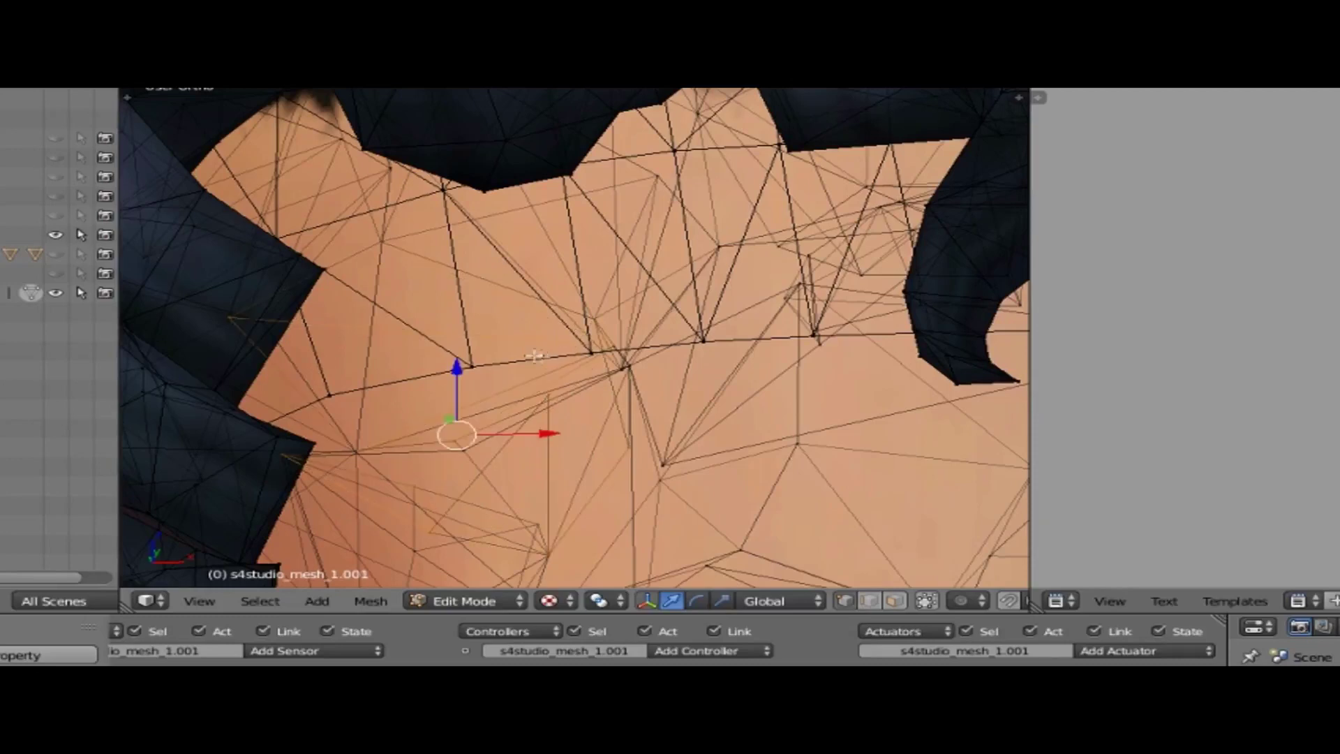
{"action": "key", "text": "ctrl+z"}
Select the linked transparent hairline strip across the forehead and down the temples, and delete its vertices.
{"action": "key", "text": "l"}
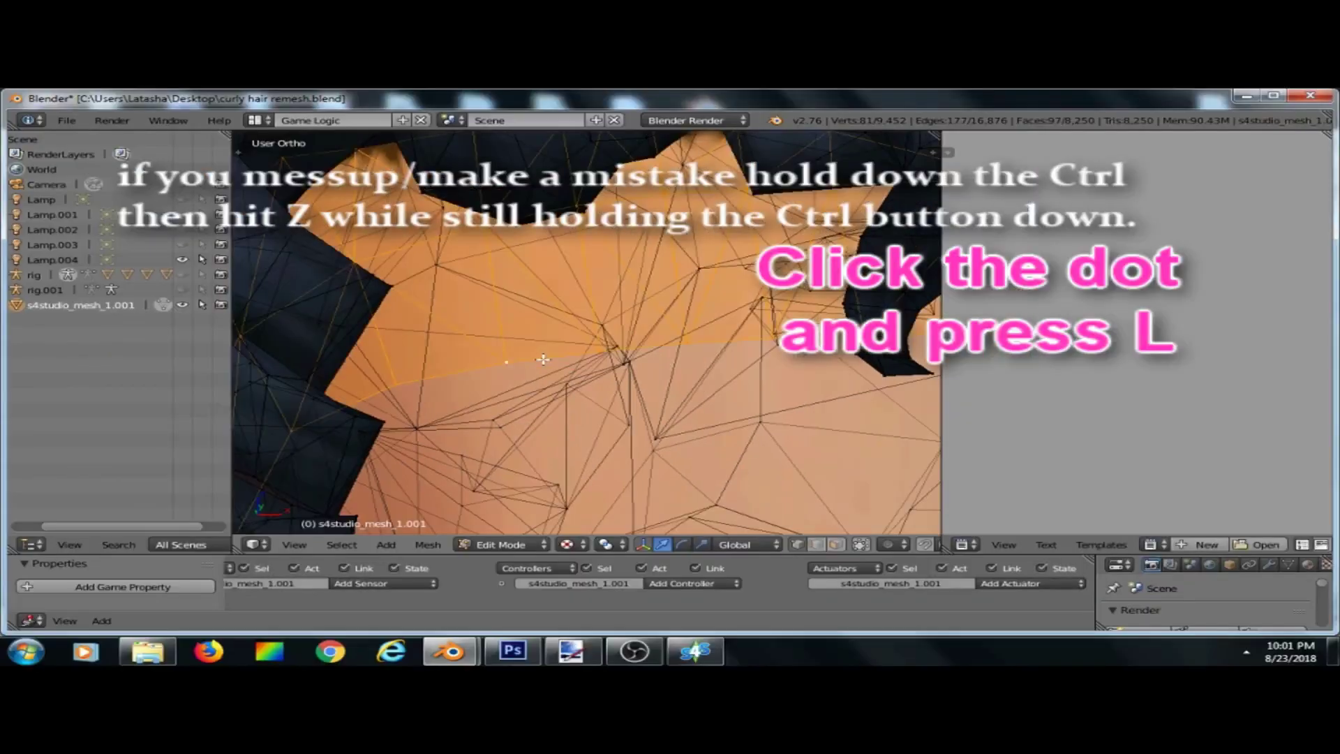
{"action": "scroll", "coordinate": [543, 360], "scroll_direction": "down", "scroll_amount": 6}
{"action": "middle_click_drag", "start_coordinate": [543, 360], "coordinate": [508, 428]}
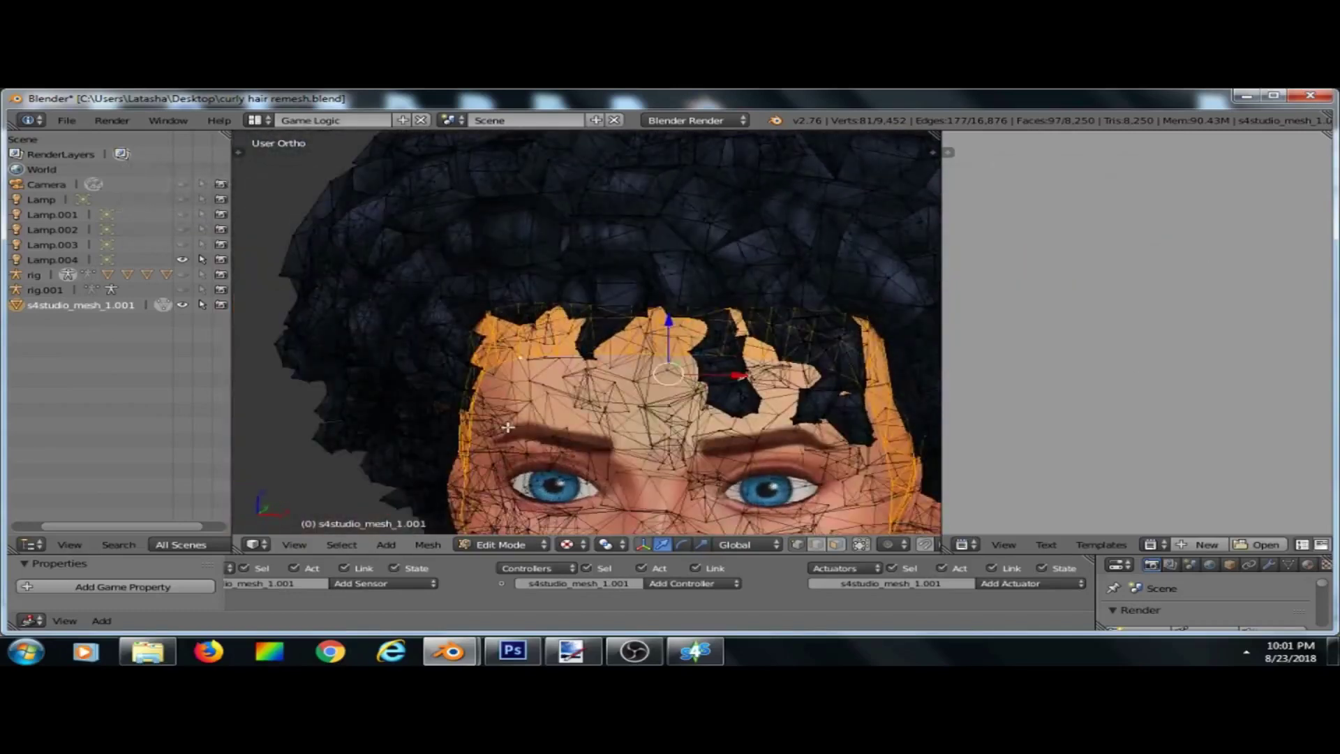
{"action": "key", "text": "Delete"}
{"action": "left_click", "coordinate": [507, 427]}
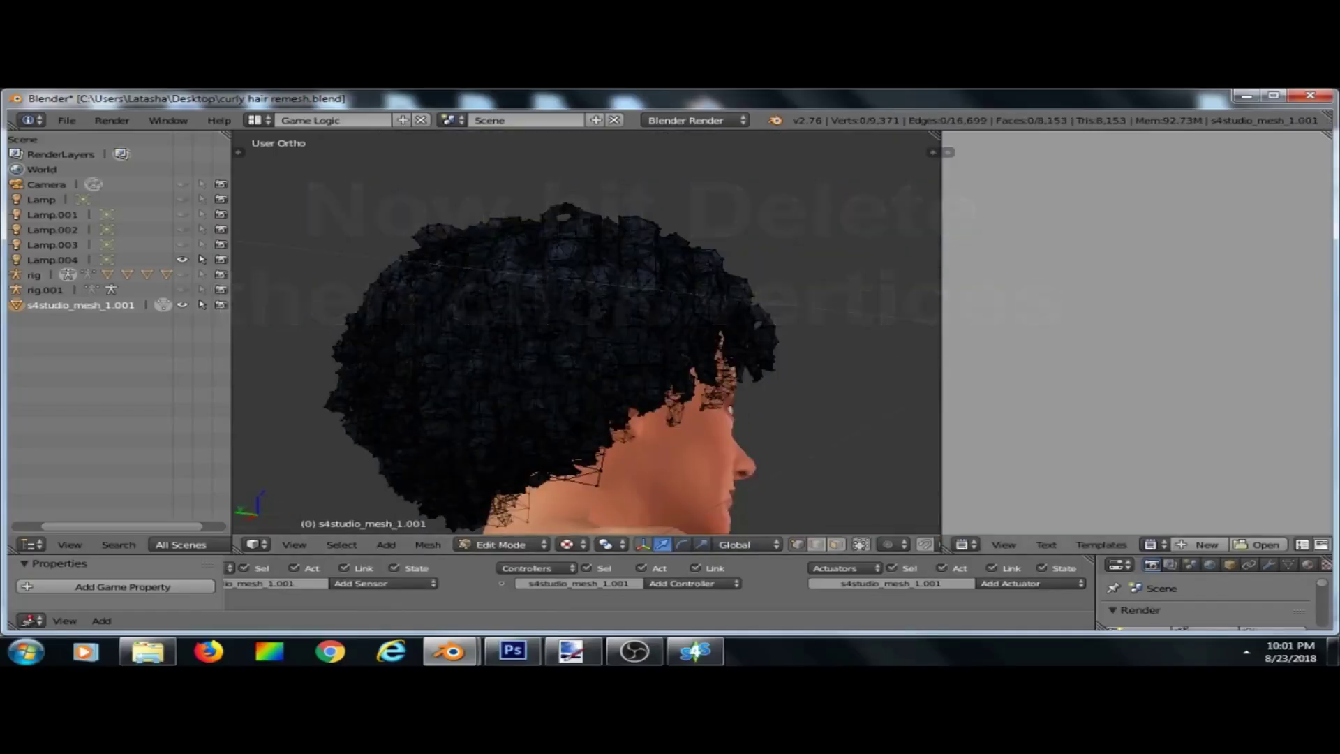
Select the linked transparent strip under the hair's lower edge on the head's right side and delete its vertices.
{"action": "middle_click_drag", "start_coordinate": [439, 518], "coordinate": [595, 458]}
{"action": "scroll", "coordinate": [577, 449], "scroll_direction": "up", "scroll_amount": 5}
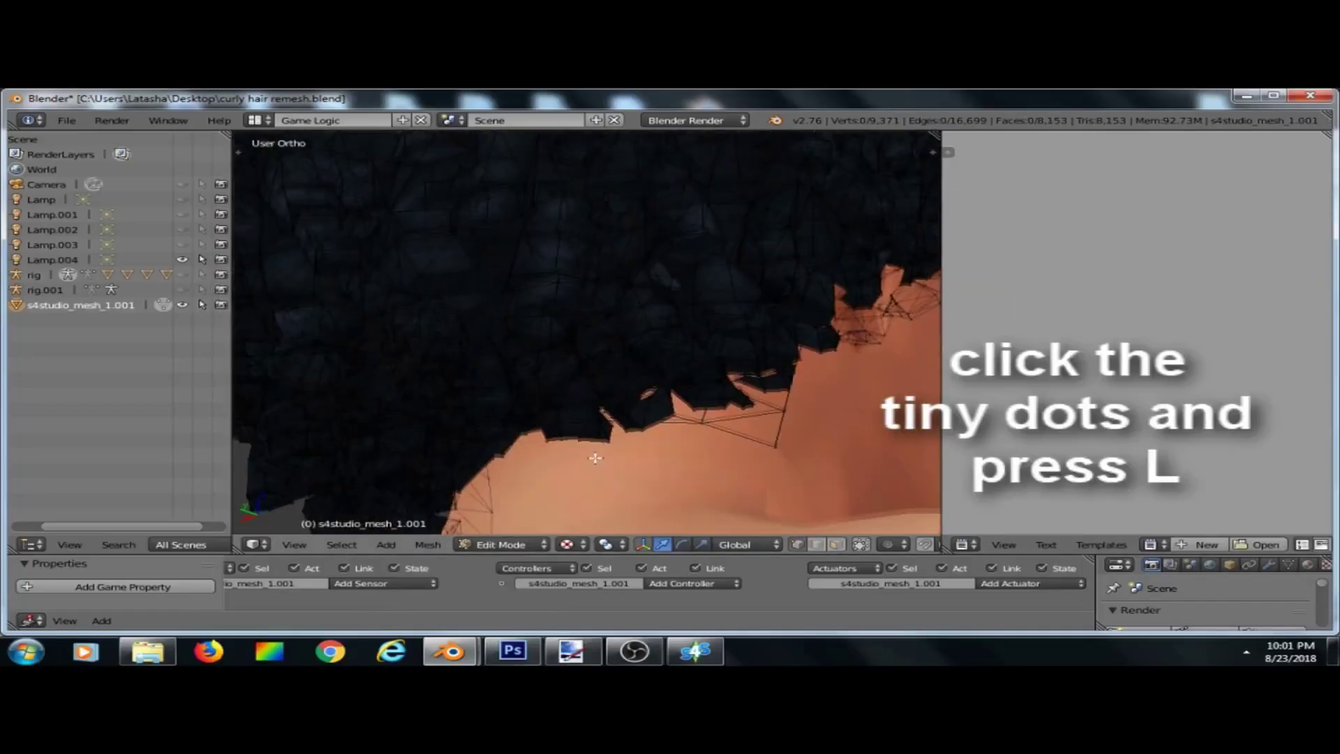
{"action": "scroll", "coordinate": [810, 429], "scroll_direction": "up", "scroll_amount": 4}
{"action": "key", "text": "l"}
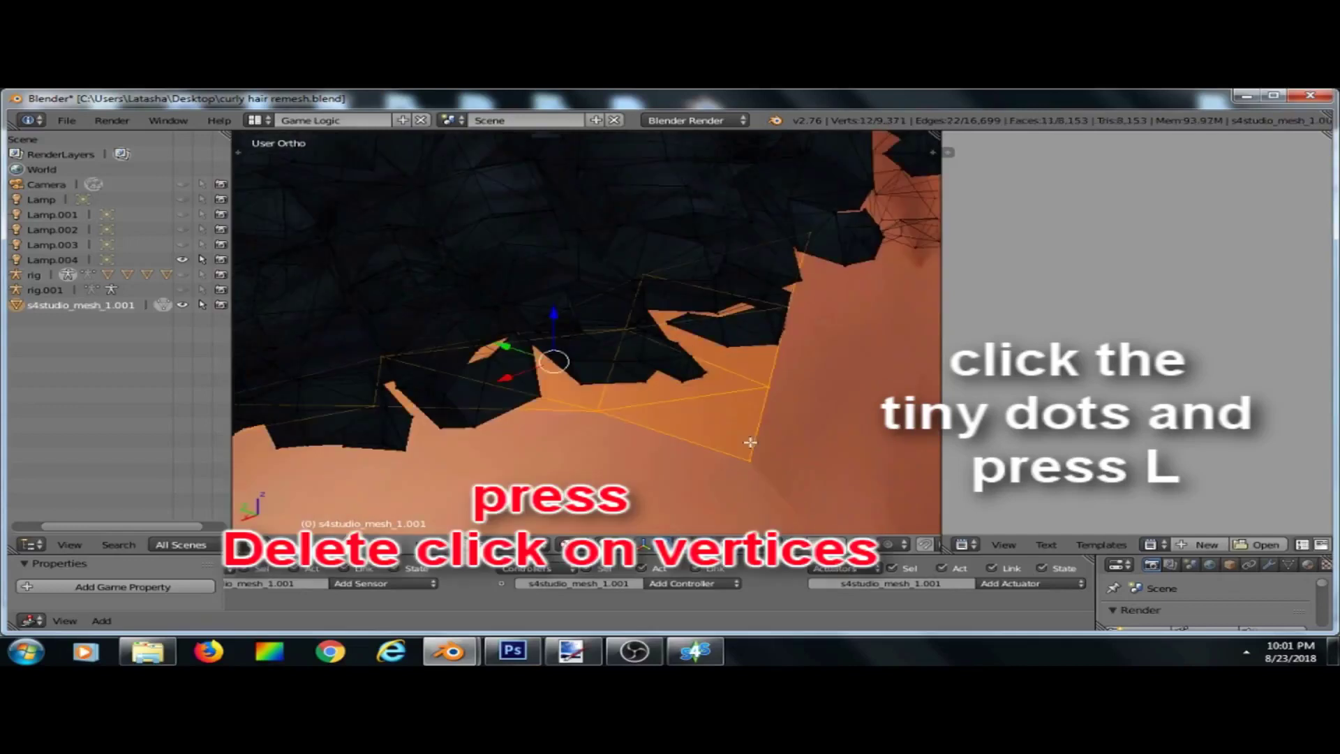
{"action": "key", "text": "Delete"}
{"action": "left_click", "coordinate": [750, 440]}
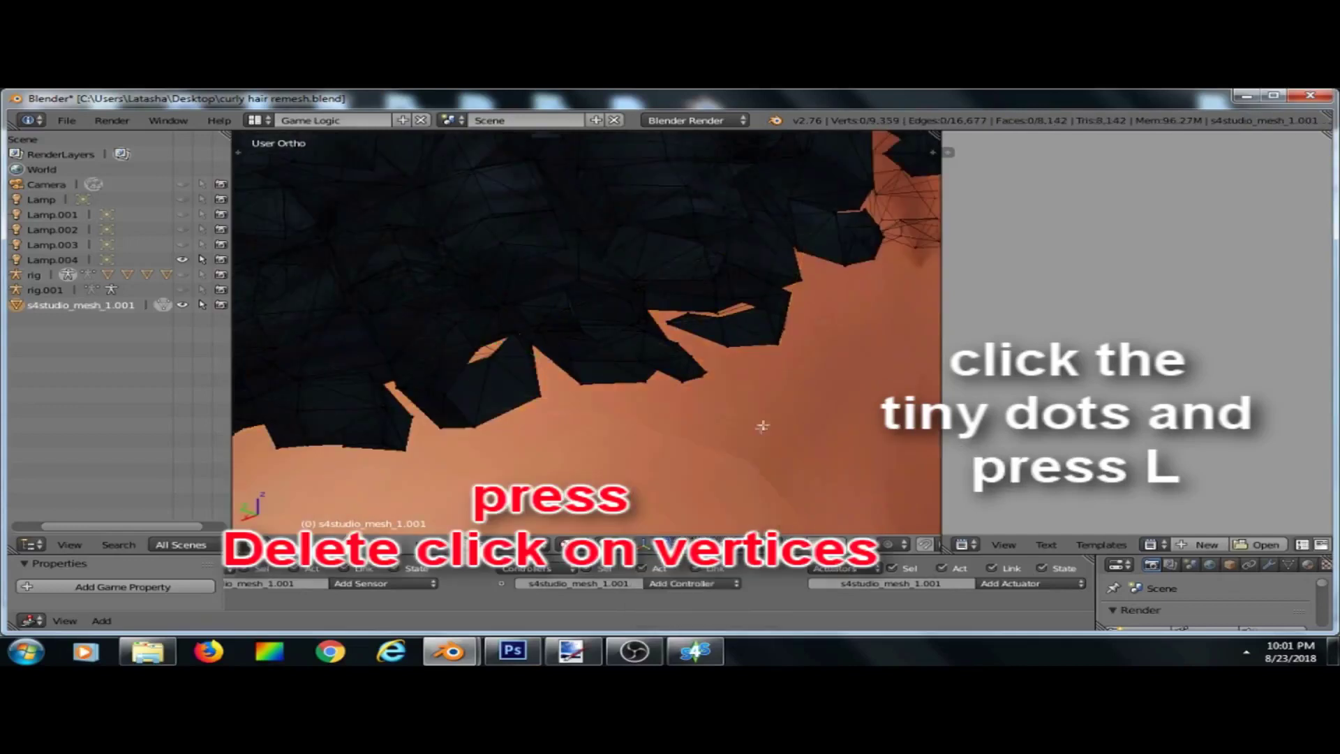
Delete the vertices of the matching linked transparent strip under the hair's lower edge on the head's left side.
{"action": "middle_click_drag", "start_coordinate": [762, 425], "coordinate": [775, 395]}
{"action": "scroll", "coordinate": [775, 395], "scroll_direction": "down", "scroll_amount": 5}
{"action": "middle_click_drag", "start_coordinate": [584, 425], "coordinate": [841, 423]}
{"action": "scroll", "coordinate": [849, 421], "scroll_direction": "up", "scroll_amount": 5}
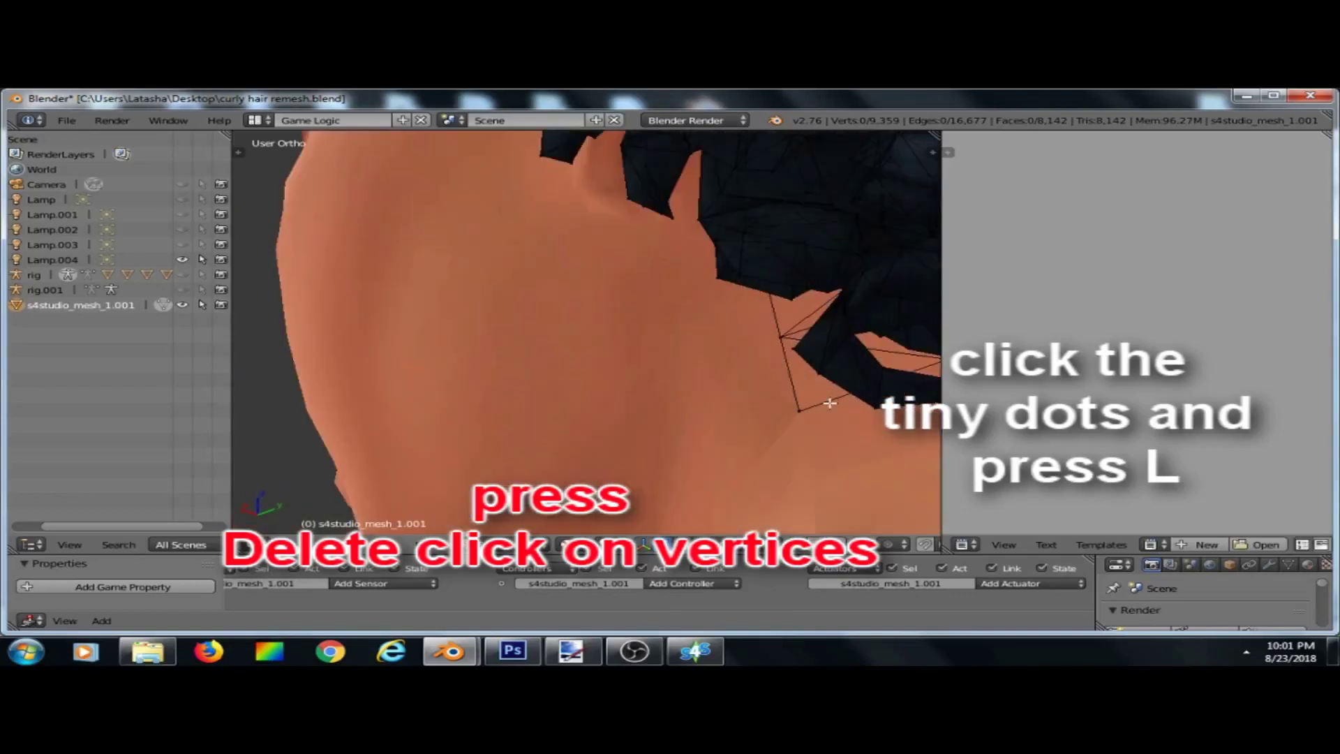
{"action": "key", "text": "l"}
{"action": "key", "text": "a"}
{"action": "key", "text": "l"}
{"action": "key", "text": "Delete"}
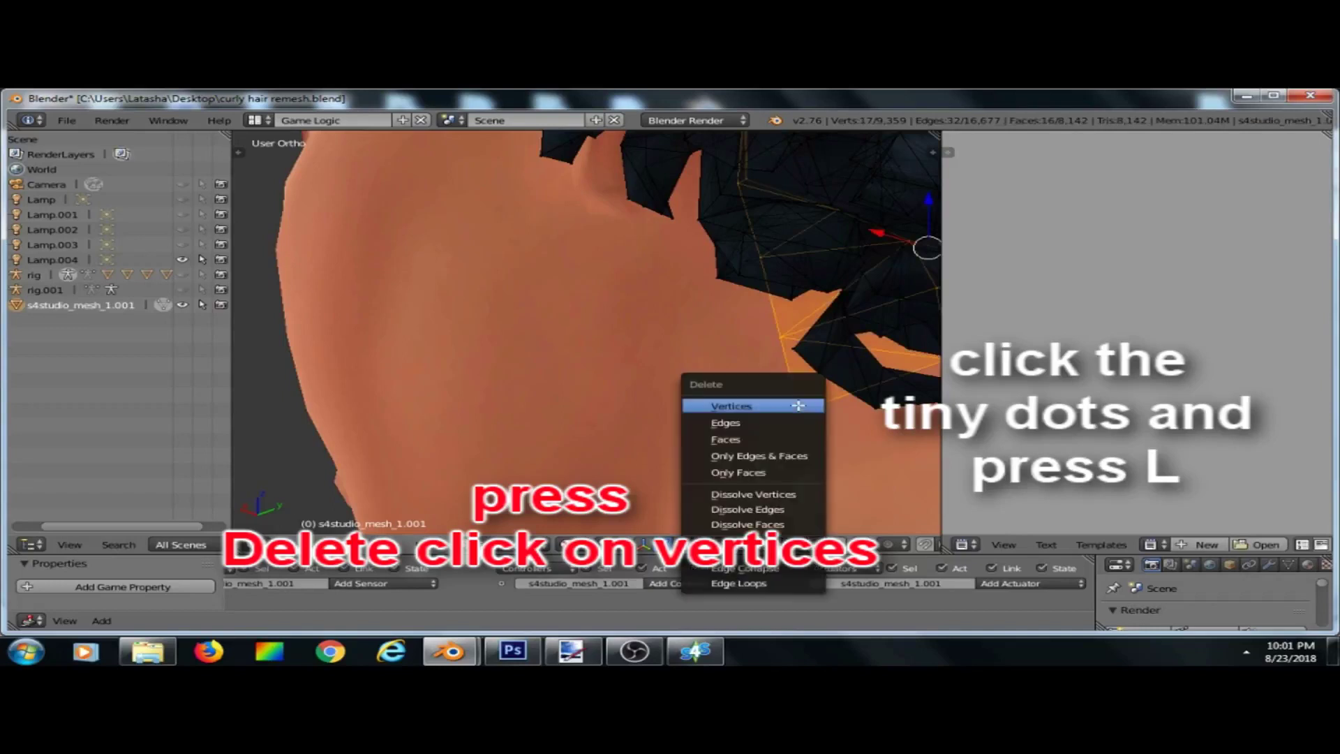
{"action": "left_click", "coordinate": [797, 405]}
{"action": "scroll", "coordinate": [789, 383], "scroll_direction": "down", "scroll_amount": 8}
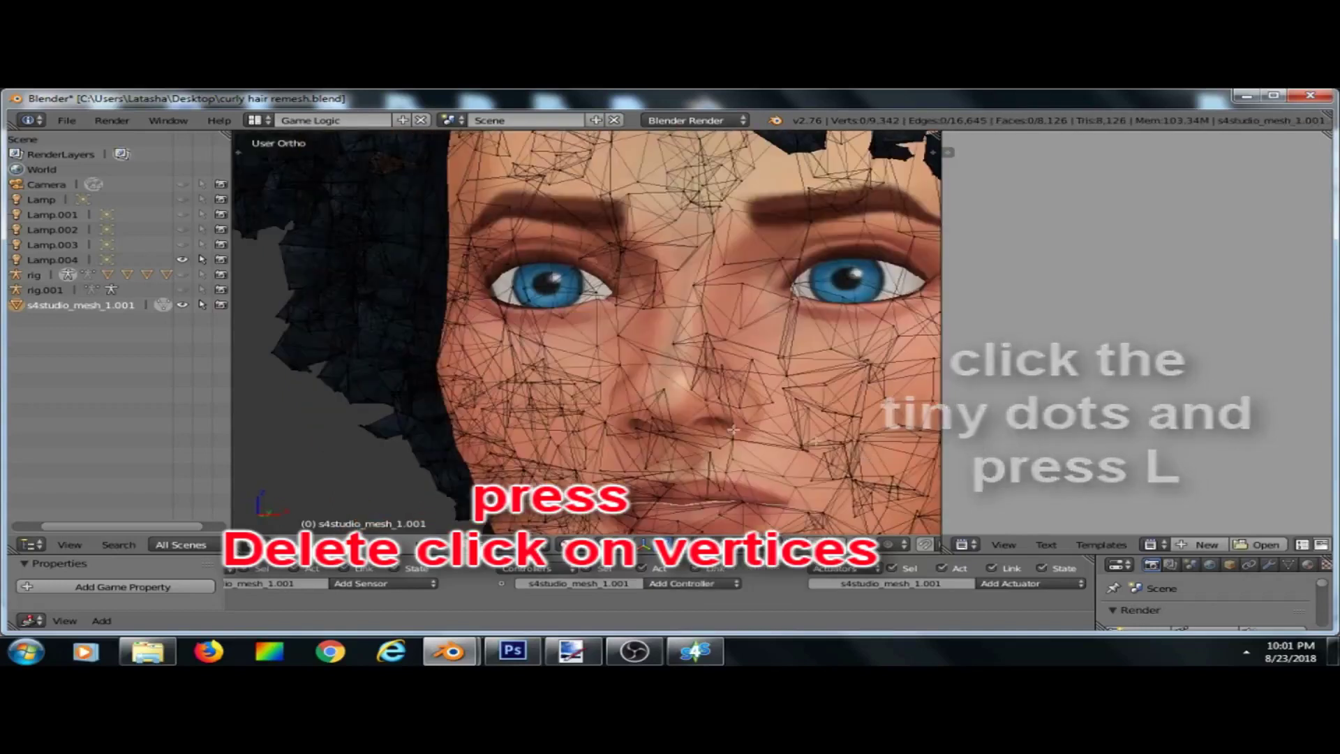
{"action": "scroll", "coordinate": [587, 428], "scroll_direction": "up", "scroll_amount": 8}
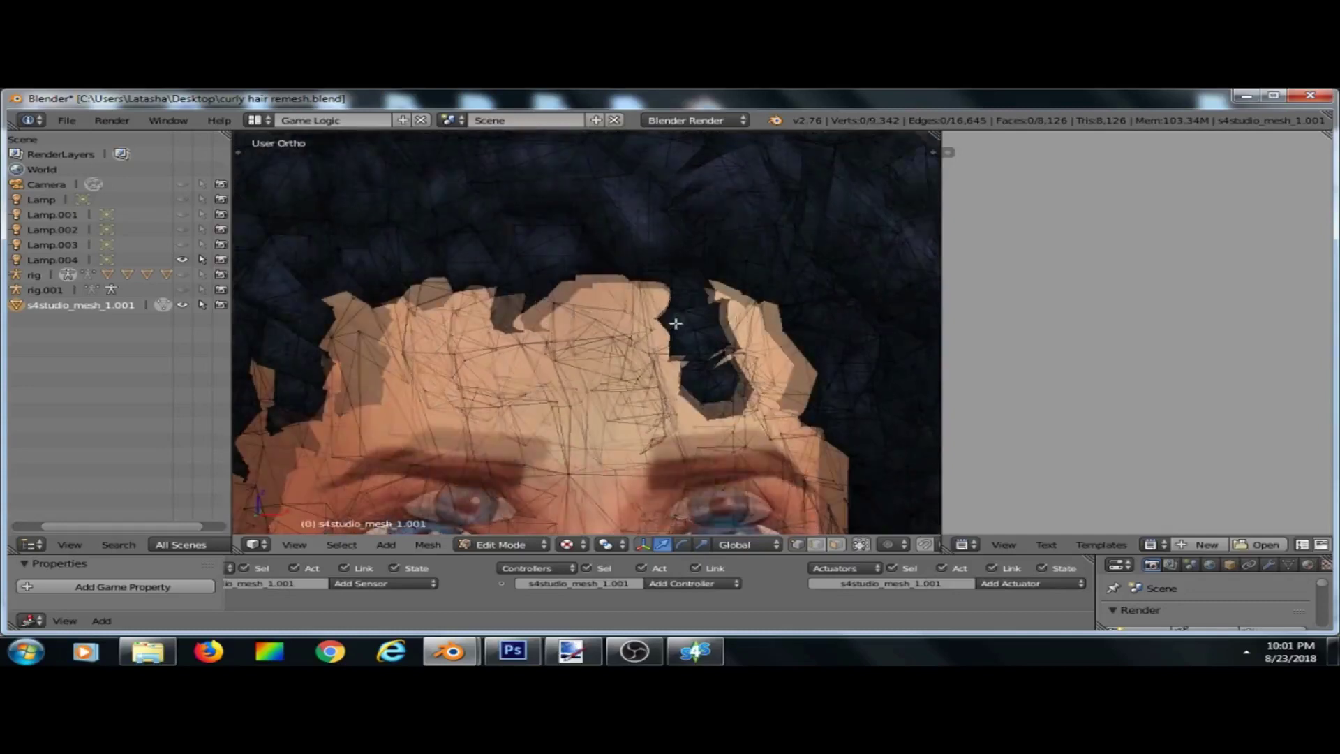
Select several linked curl pieces hanging over the forehead of the curly hair mesh.
{"action": "scroll", "coordinate": [696, 441], "scroll_direction": "up", "scroll_amount": 3}
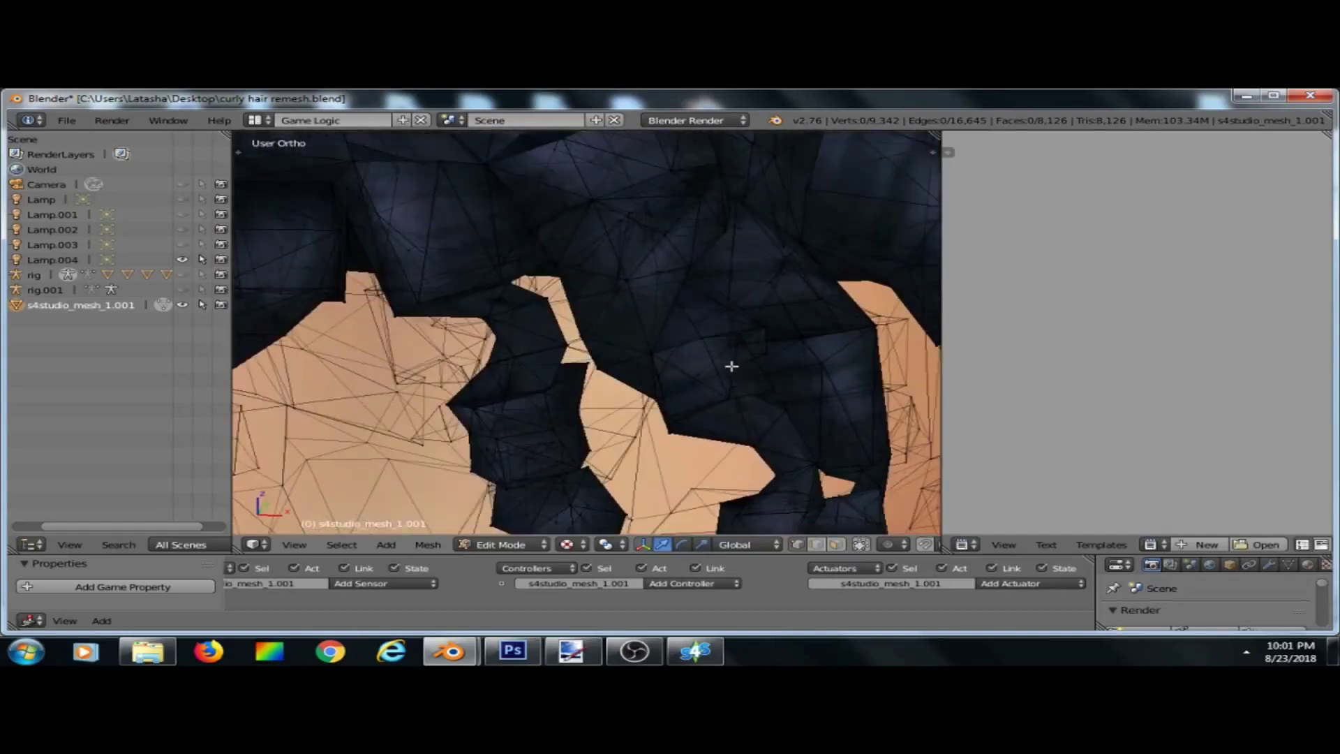
{"action": "key", "text": "l"}
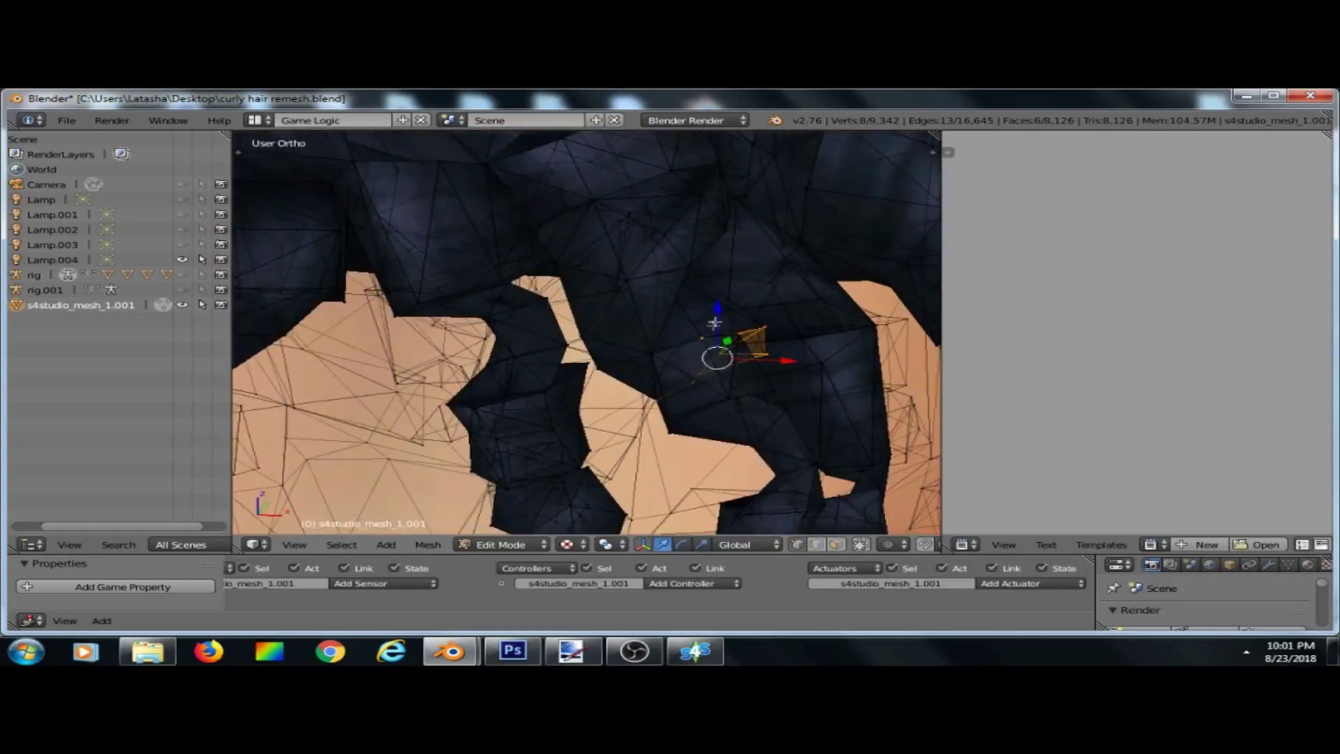
{"action": "key", "text": "l"}
{"action": "key", "text": "l"}
{"action": "key", "text": "l"}
{"action": "key", "text": "l"}
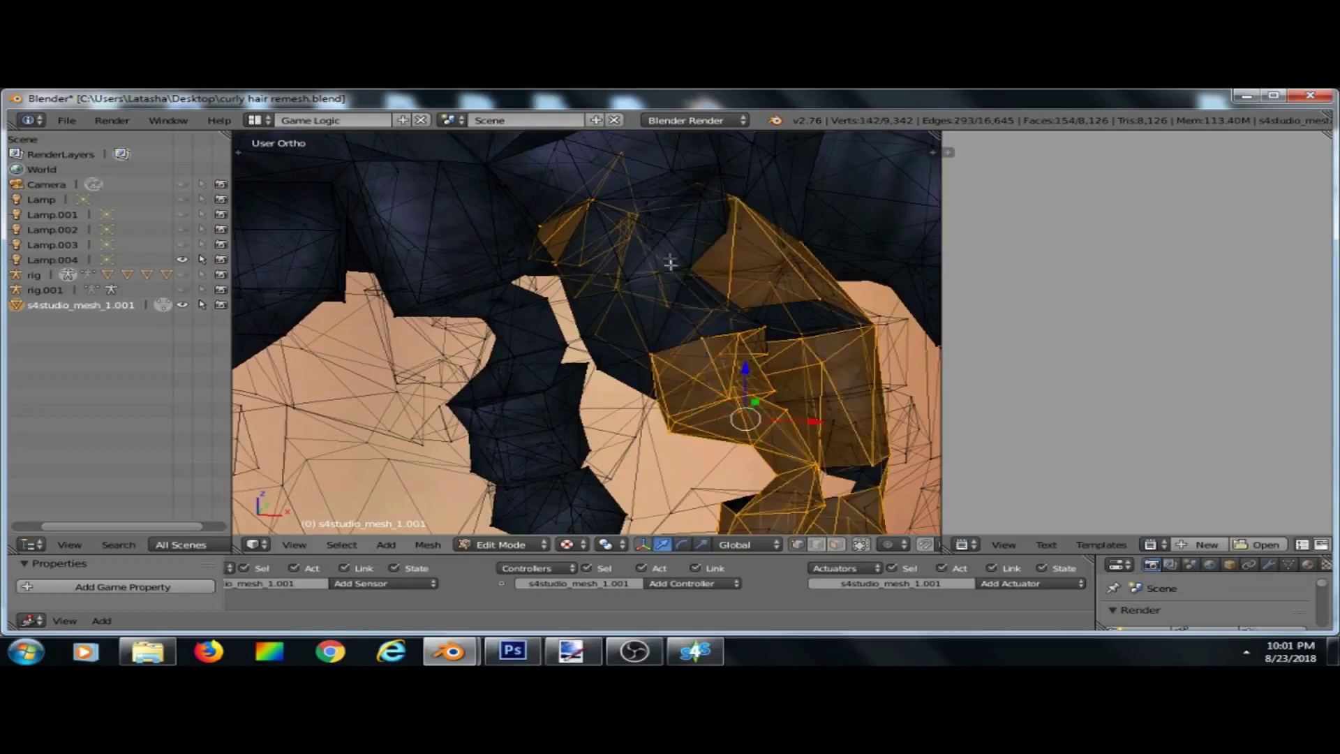
{"action": "key", "text": "l"}
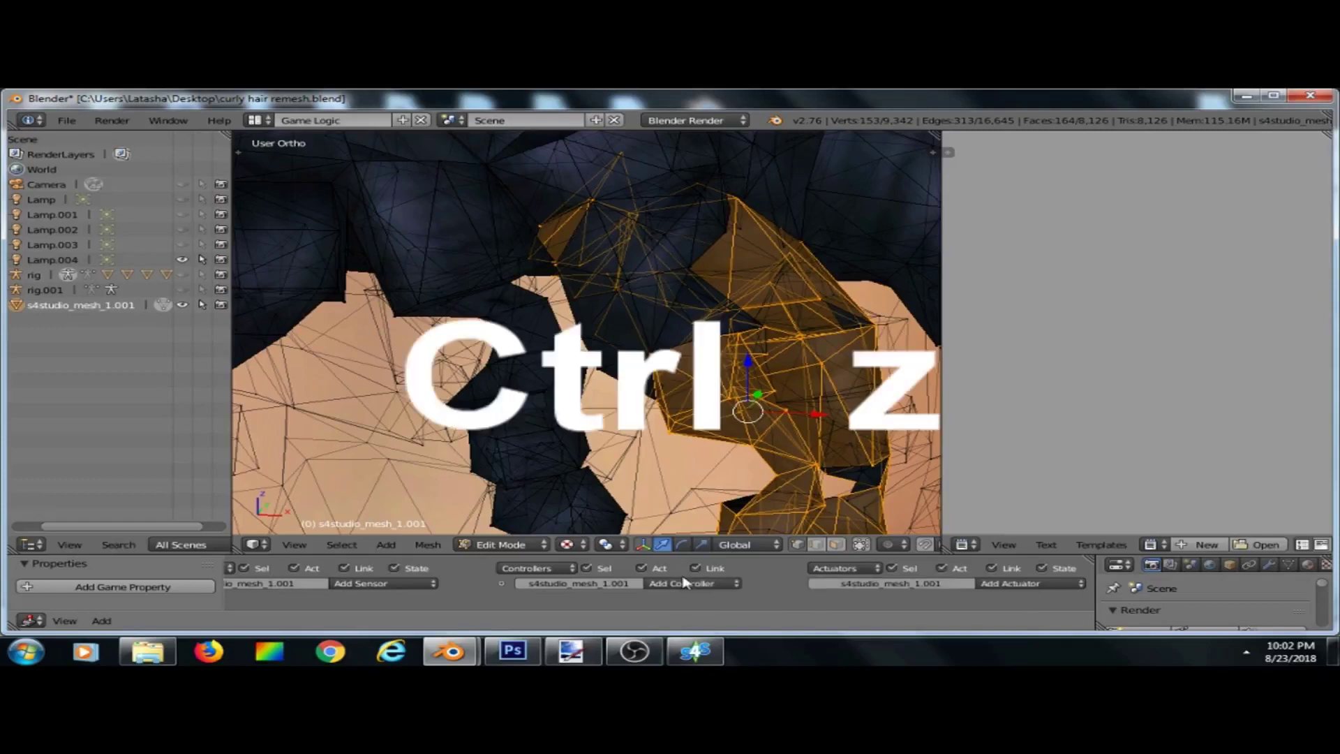
Undo the linked curl selections one after another until none of the hair geometry is selected.
{"action": "key", "text": "ctrl+z"}
{"action": "key", "text": "ctrl+z"}
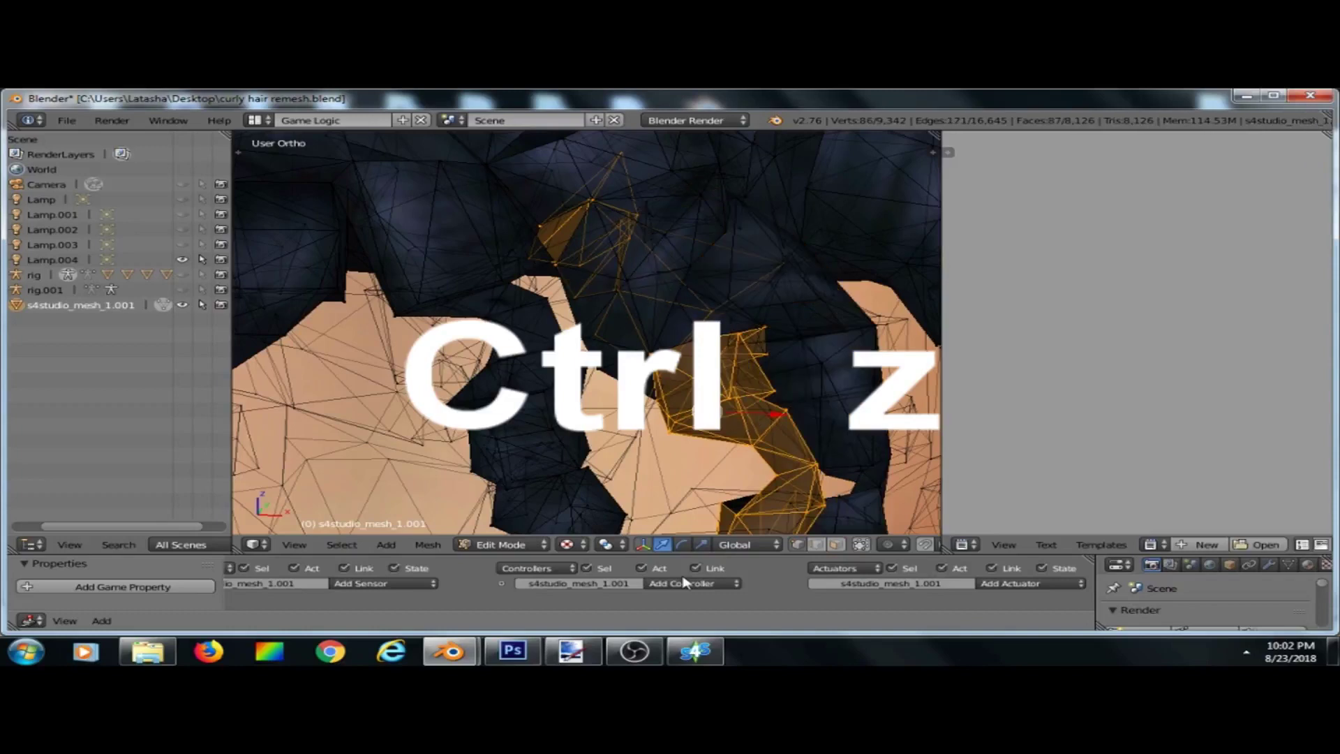
{"action": "key", "text": "ctrl+z"}
{"action": "key", "text": "ctrl+z"}
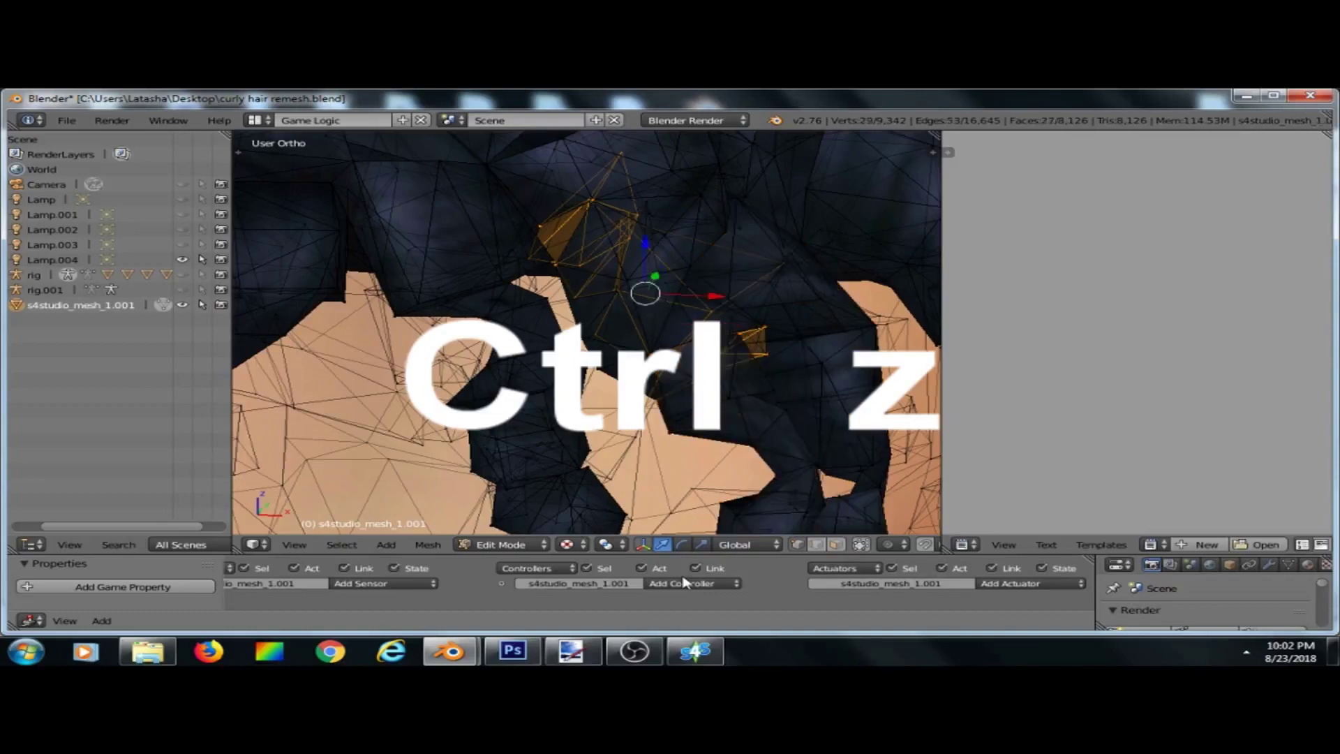
{"action": "key", "text": "ctrl+z"}
{"action": "key", "text": "ctrl+z"}
{"action": "key", "text": "ctrl+z"}
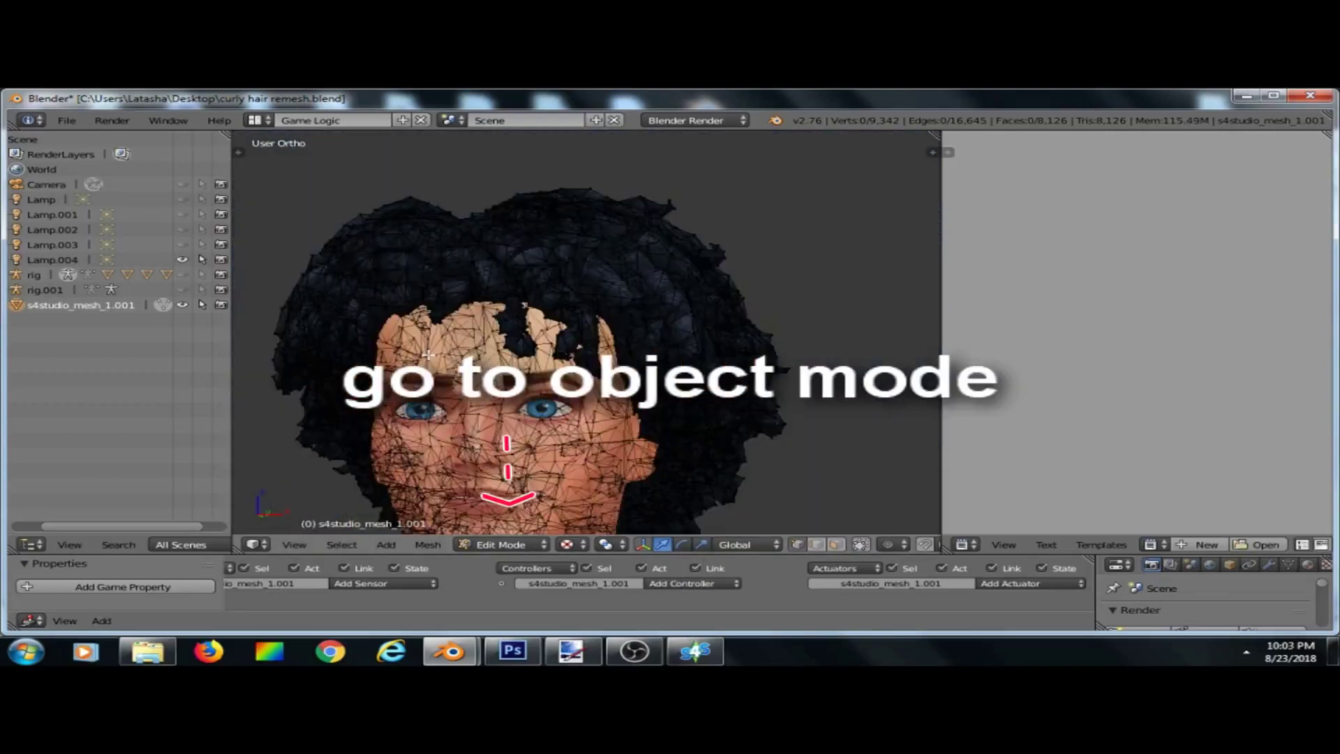
Switch the curly hair mesh s4studio_mesh_1.001 from Edit Mode back to Object Mode.
{"action": "left_click", "coordinate": [512, 550]}
{"action": "left_click", "coordinate": [524, 523]}
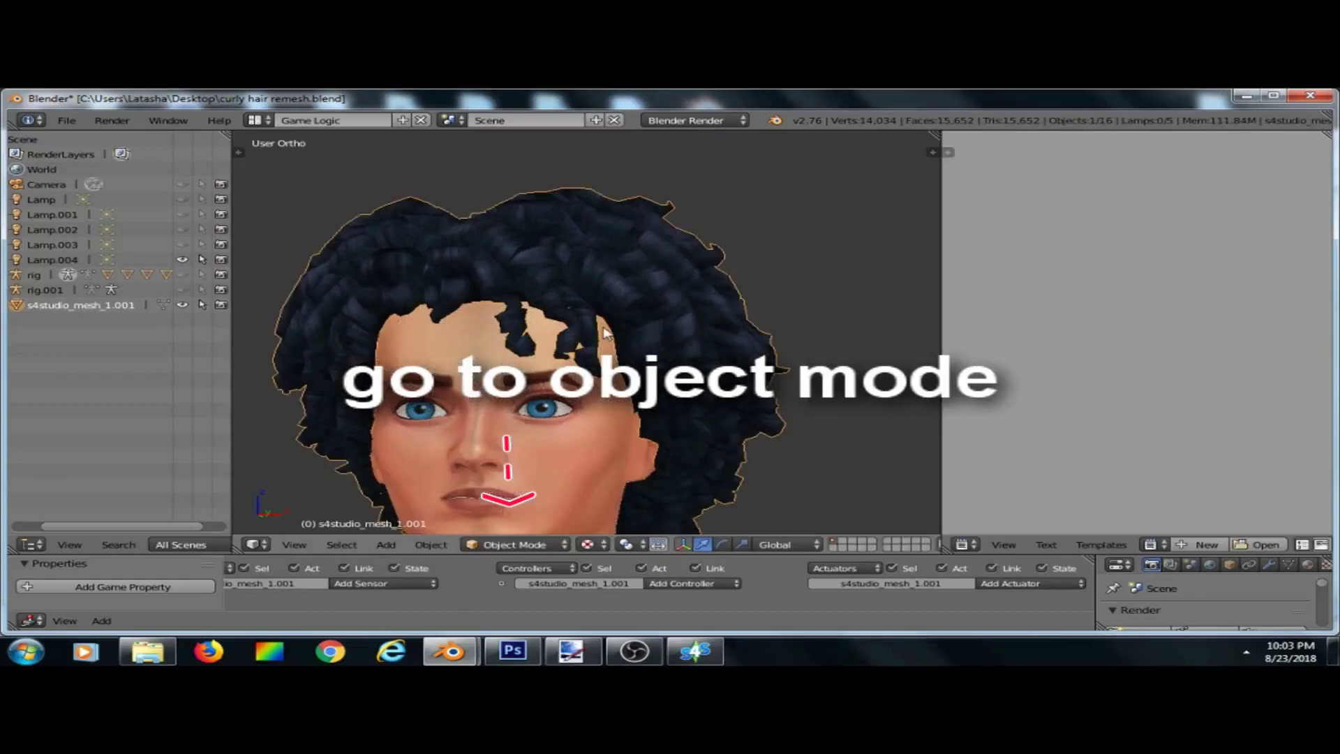
Examine the curly hair's hairline and overall outline around the head from the front and the head's left side.
{"action": "scroll", "coordinate": [349, 488], "scroll_direction": "up", "scroll_amount": 2}
{"action": "middle_click_drag", "start_coordinate": [419, 433], "coordinate": [450, 333]}
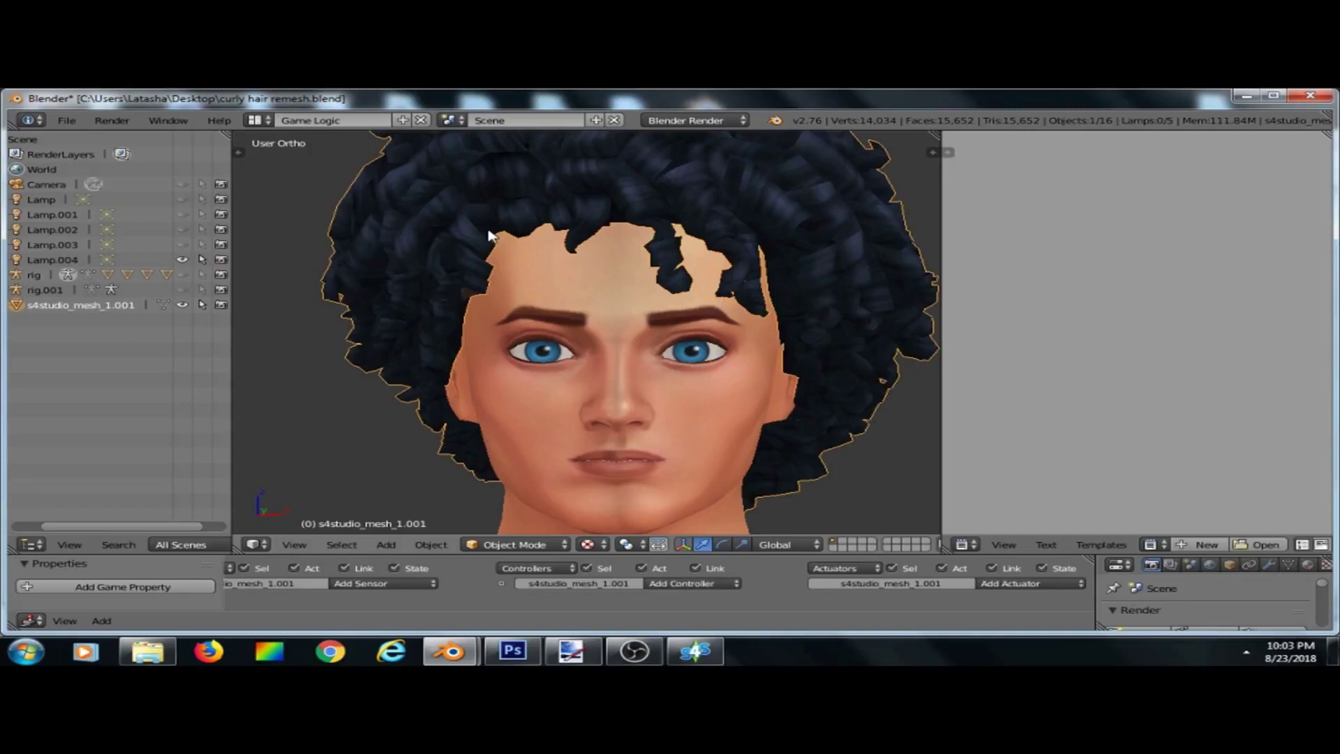
{"action": "scroll", "coordinate": [488, 235], "scroll_direction": "down", "scroll_amount": 2}
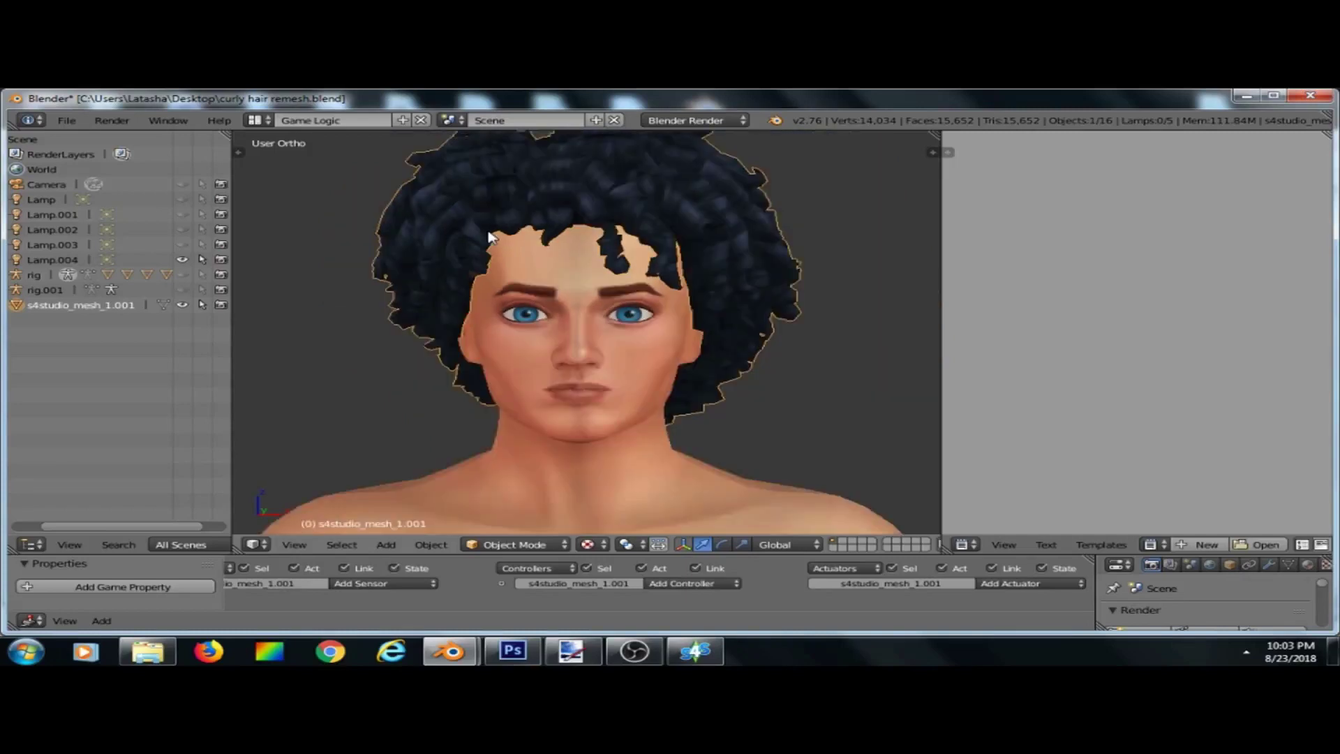
{"action": "scroll", "coordinate": [489, 238], "scroll_direction": "up", "scroll_amount": 1}
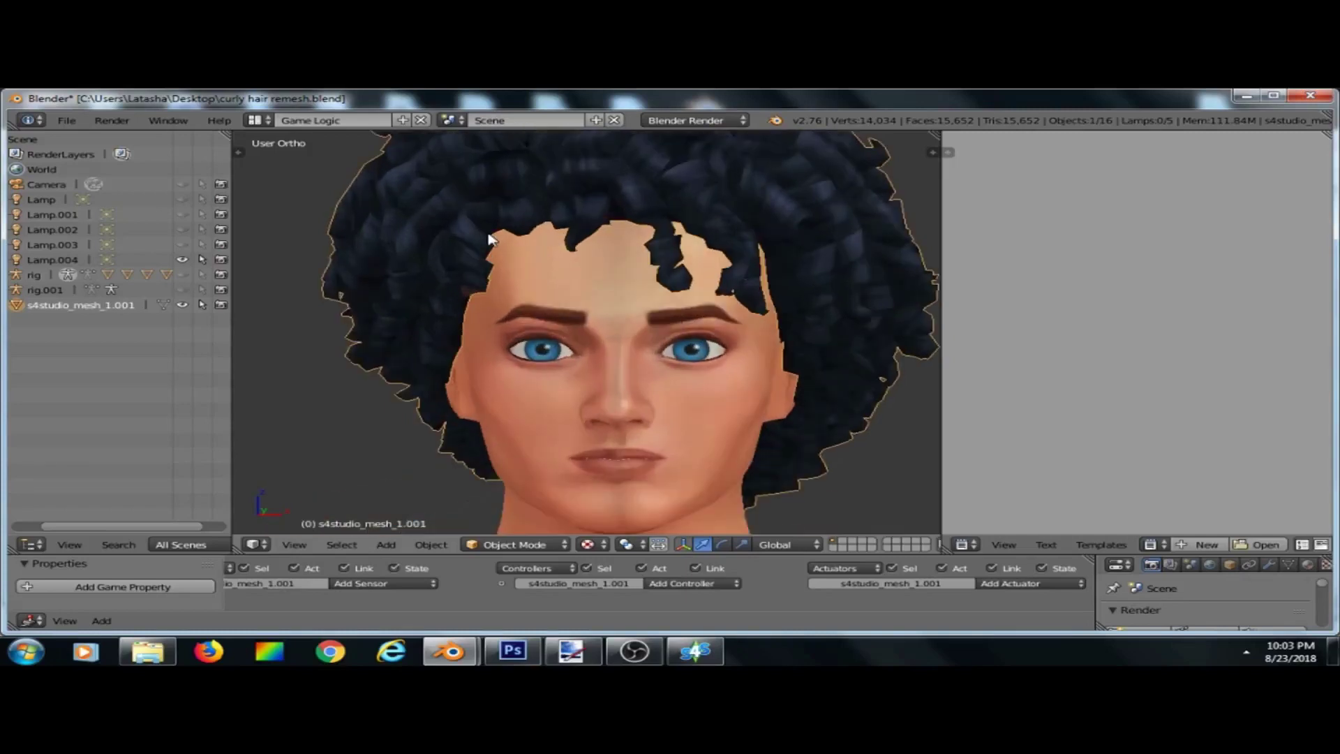
{"action": "scroll", "coordinate": [489, 239], "scroll_direction": "down", "scroll_amount": 1}
{"action": "scroll", "coordinate": [486, 250], "scroll_direction": "up", "scroll_amount": 2}
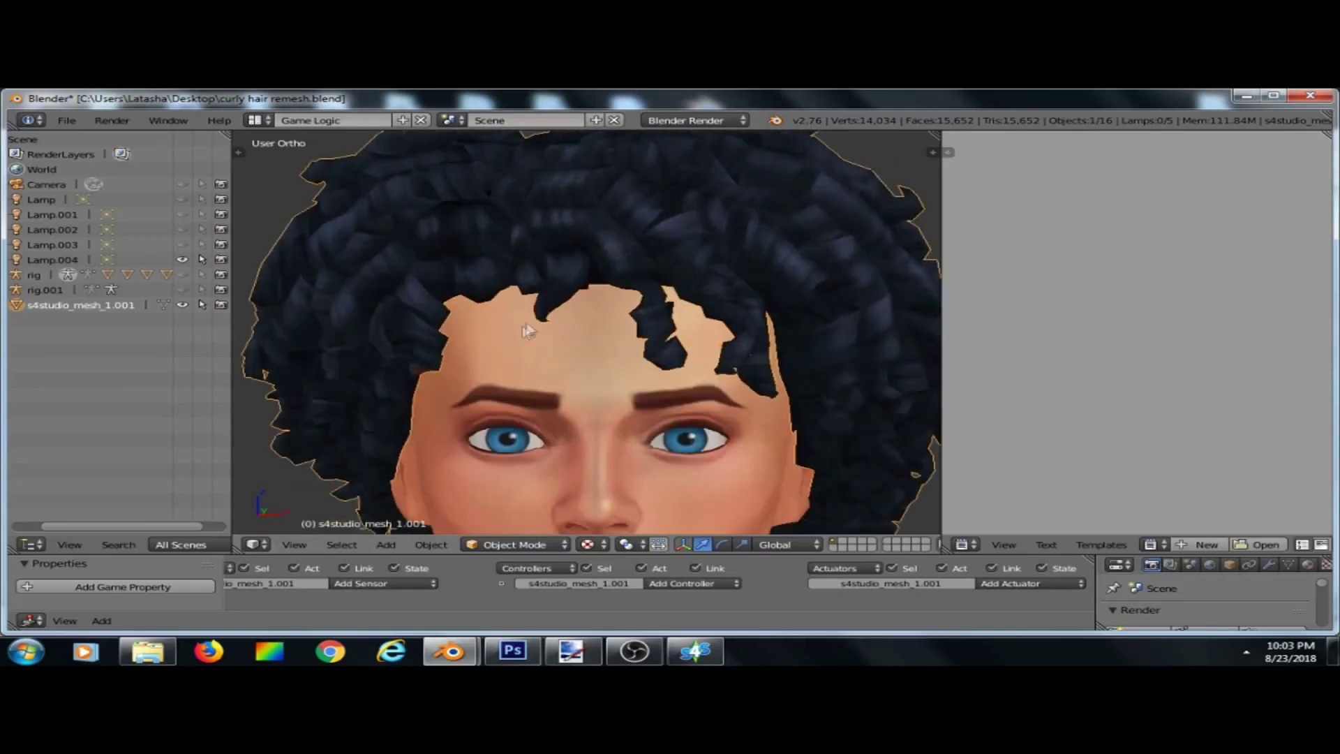
{"action": "middle_click_drag", "start_coordinate": [788, 515], "coordinate": [580, 534]}
{"action": "scroll", "coordinate": [536, 441], "scroll_direction": "down", "scroll_amount": 2}
{"action": "middle_click_drag", "start_coordinate": [538, 439], "coordinate": [581, 323]}
{"action": "scroll", "coordinate": [581, 323], "scroll_direction": "up", "scroll_amount": 2}
{"action": "scroll", "coordinate": [621, 339], "scroll_direction": "down", "scroll_amount": 1}
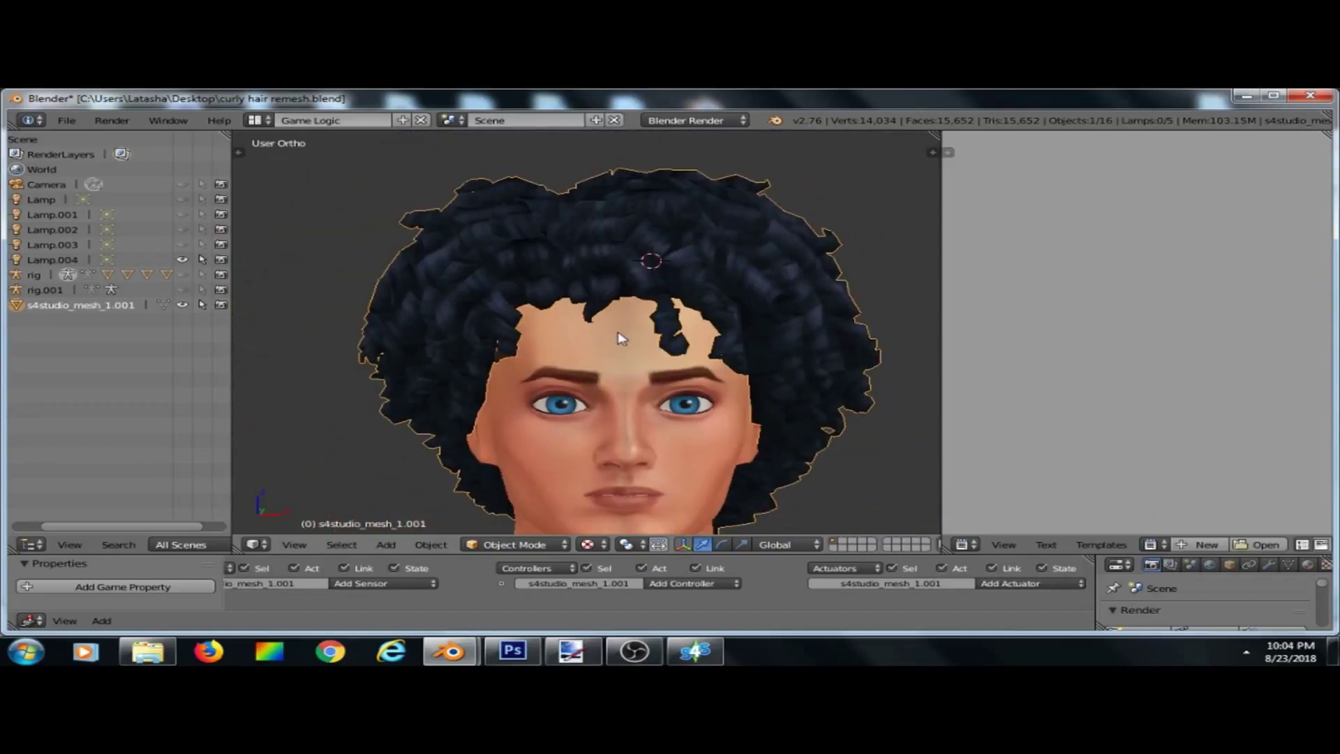
{"action": "middle_click_drag", "start_coordinate": [621, 338], "coordinate": [567, 328]}
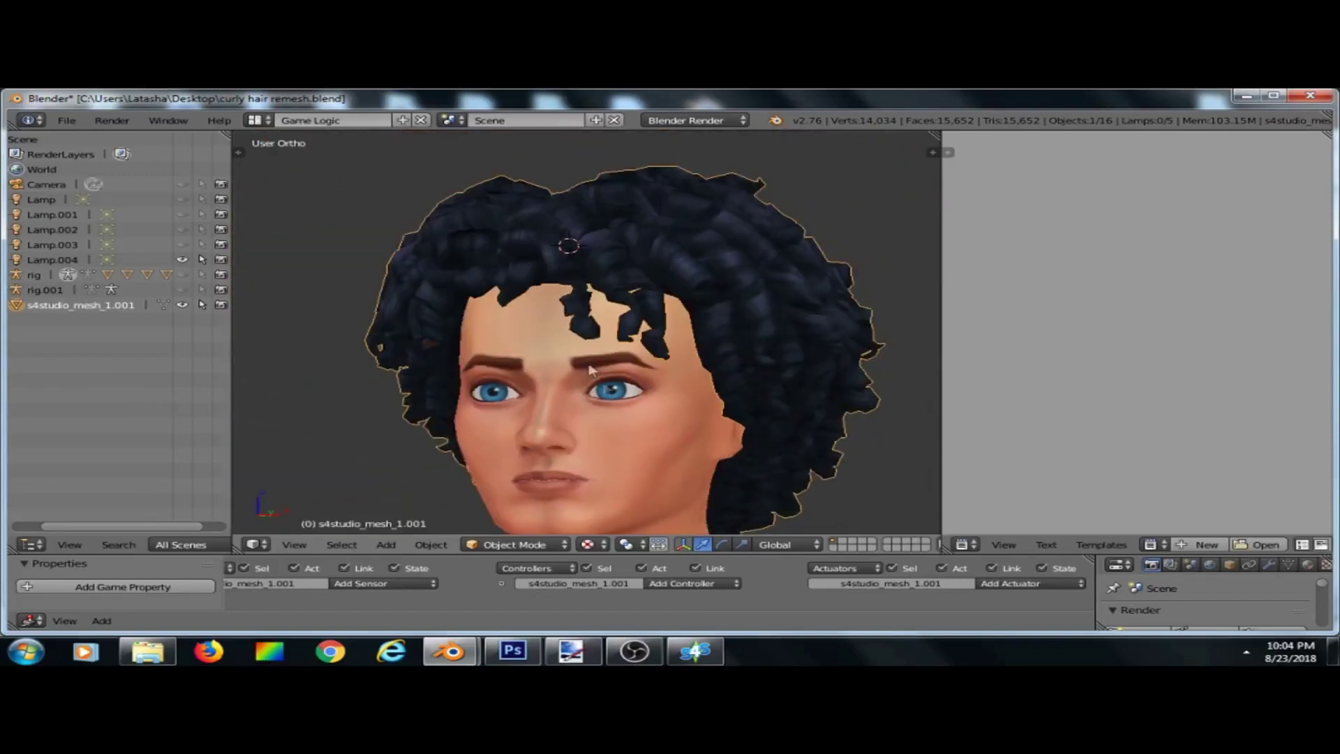
{"action": "middle_click_drag", "start_coordinate": [623, 441], "coordinate": [549, 314]}
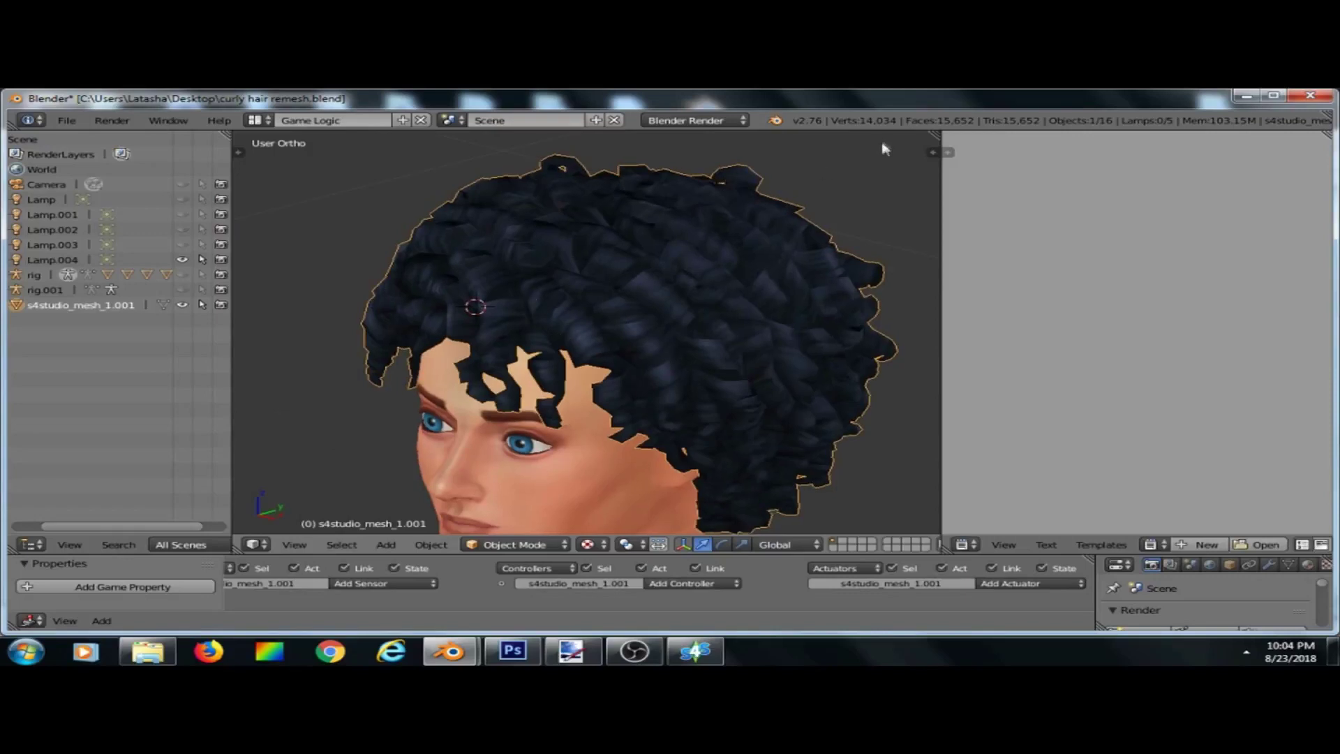
Scale the curly hair down and raise it about 0.05 along the Z axis onto the top of the head.
{"action": "key", "text": "s"}
{"action": "left_click", "coordinate": [714, 232]}
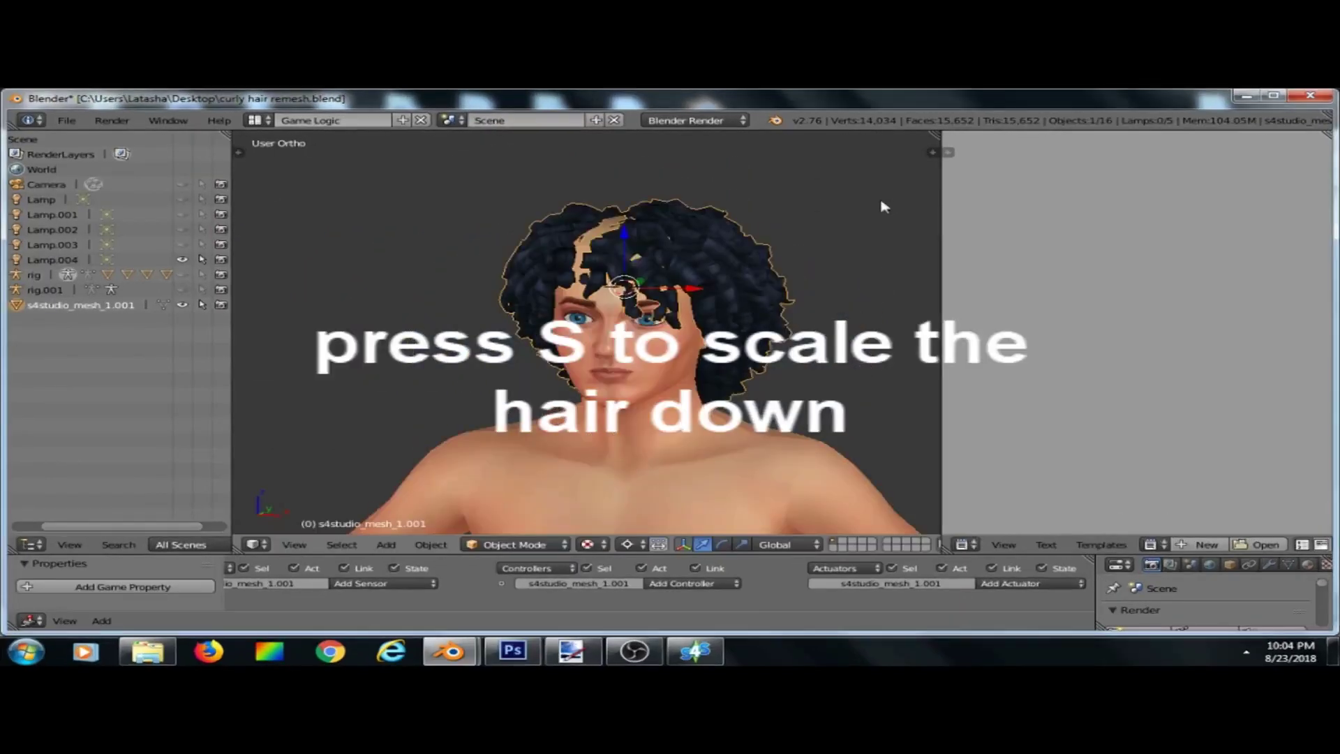
{"action": "key", "text": "s"}
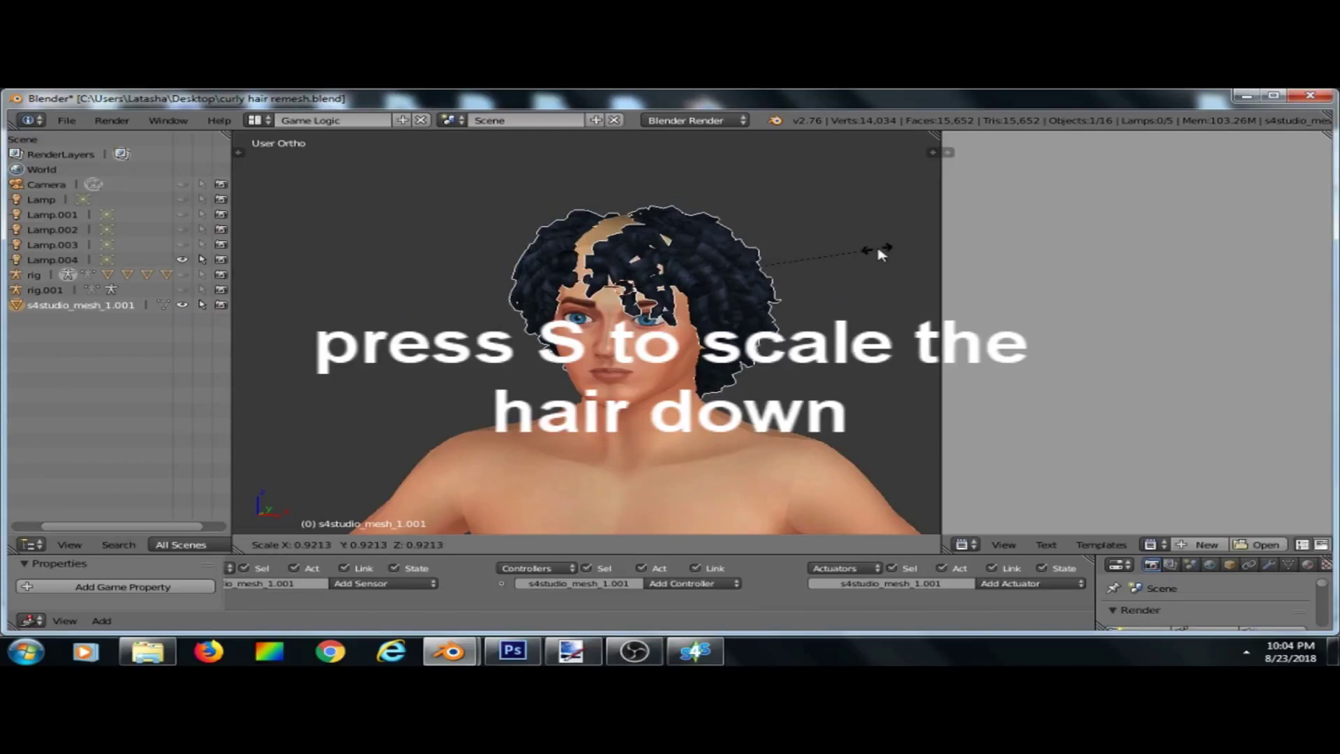
{"action": "left_click", "coordinate": [809, 282]}
{"action": "key", "text": "g"}
{"action": "key", "text": "z"}
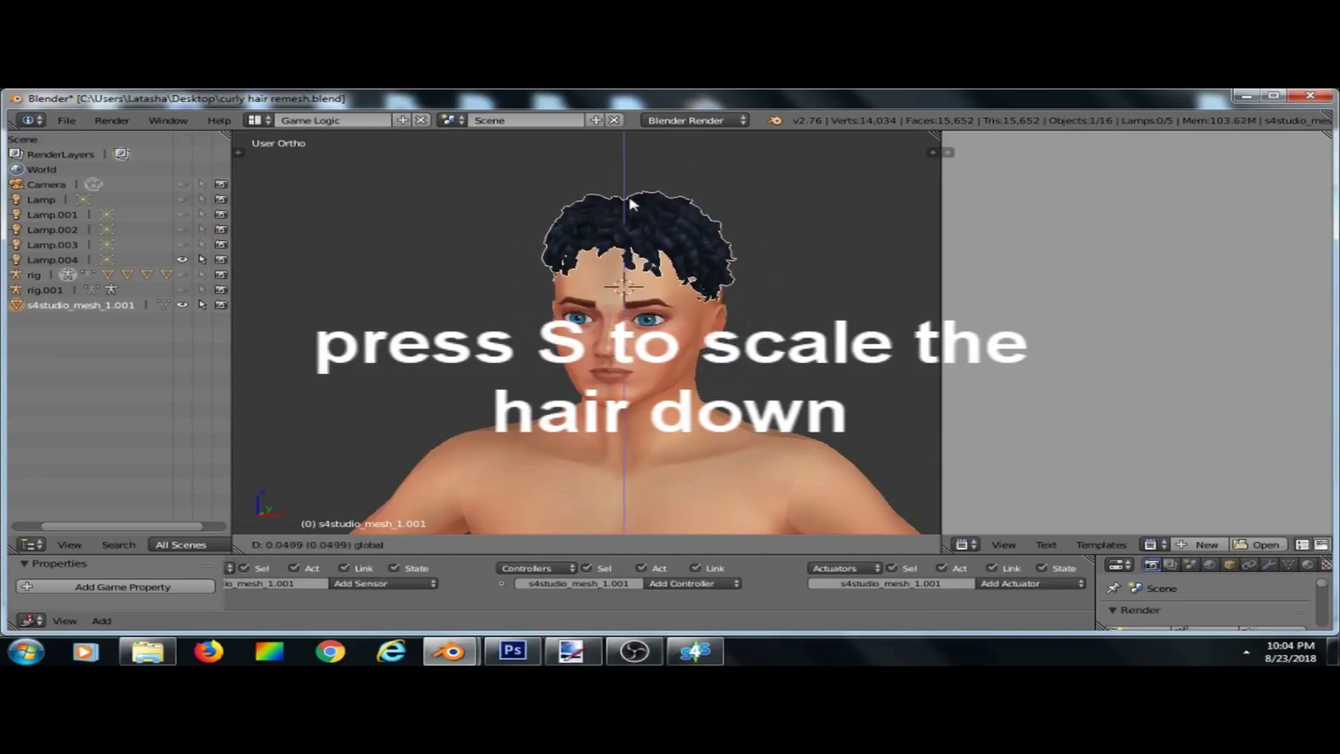
{"action": "left_click", "coordinate": [630, 206]}
Check how the scaled hair sits on the head from the side and around the front hairline.
{"action": "middle_click_drag", "start_coordinate": [514, 380], "coordinate": [660, 282]}
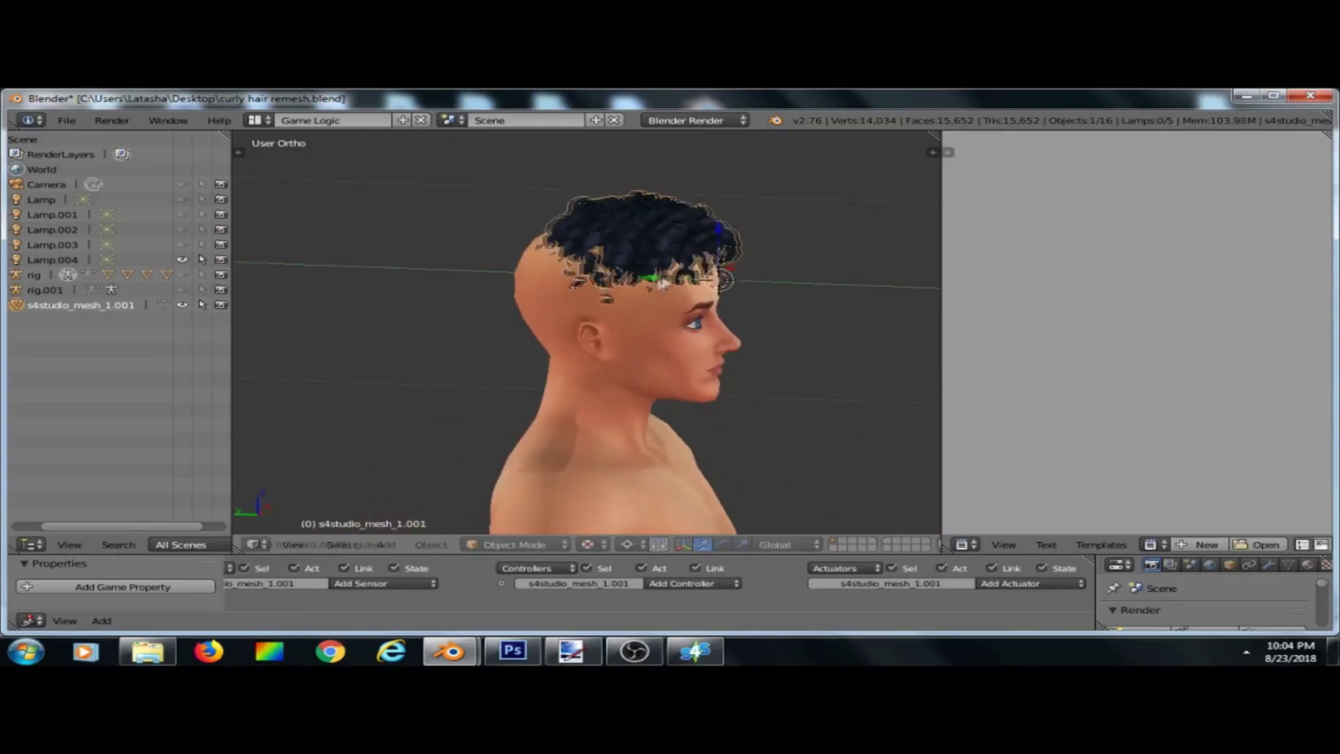
{"action": "middle_click_drag", "start_coordinate": [736, 413], "coordinate": [496, 386]}
{"action": "scroll", "coordinate": [589, 237], "scroll_direction": "up", "scroll_amount": 2}
{"action": "middle_click_drag", "start_coordinate": [644, 288], "coordinate": [660, 377]}
{"action": "scroll", "coordinate": [670, 275], "scroll_direction": "up", "scroll_amount": 3}
{"action": "middle_click_drag", "start_coordinate": [642, 315], "coordinate": [662, 277]}
{"action": "scroll", "coordinate": [665, 319], "scroll_direction": "down", "scroll_amount": 1}
{"action": "middle_click_drag", "start_coordinate": [668, 396], "coordinate": [528, 368]}
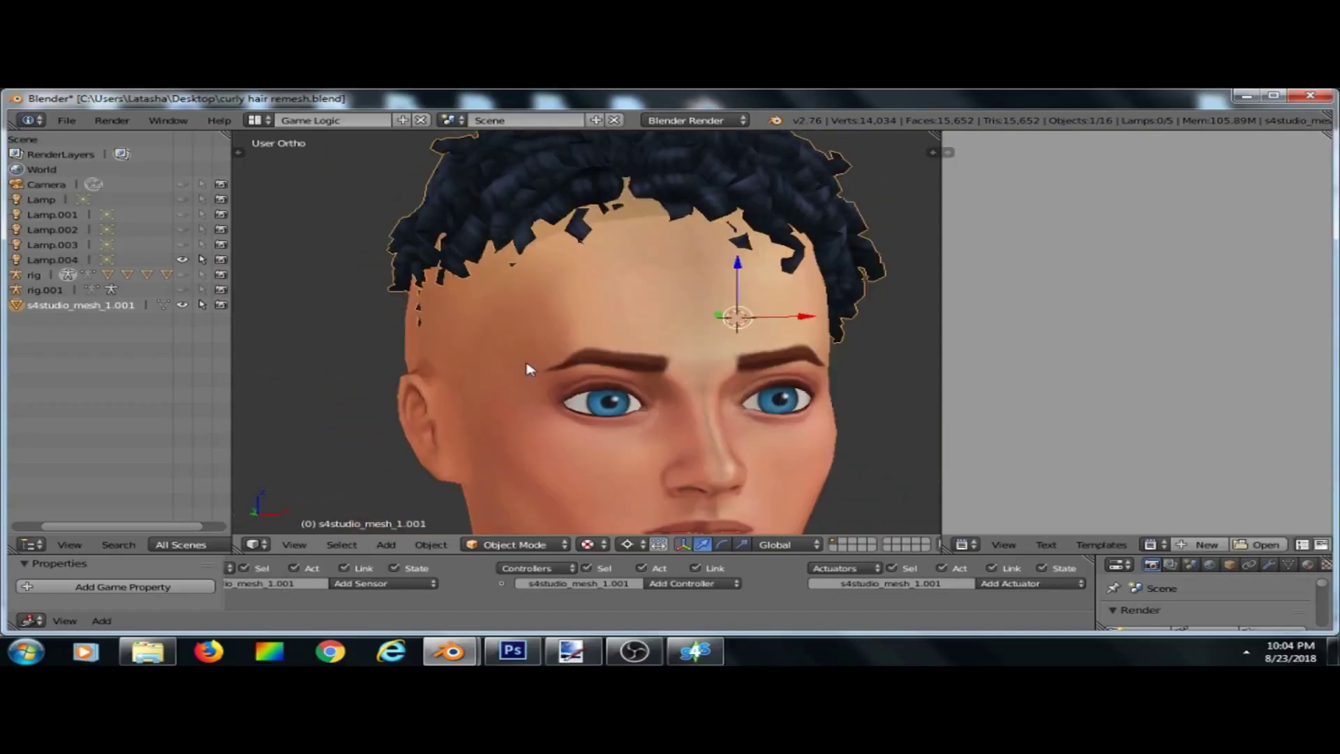
Put the curly hair in Sculpt Mode with the Grab brush and enlarge the brush radius.
{"action": "left_click", "coordinate": [497, 547]}
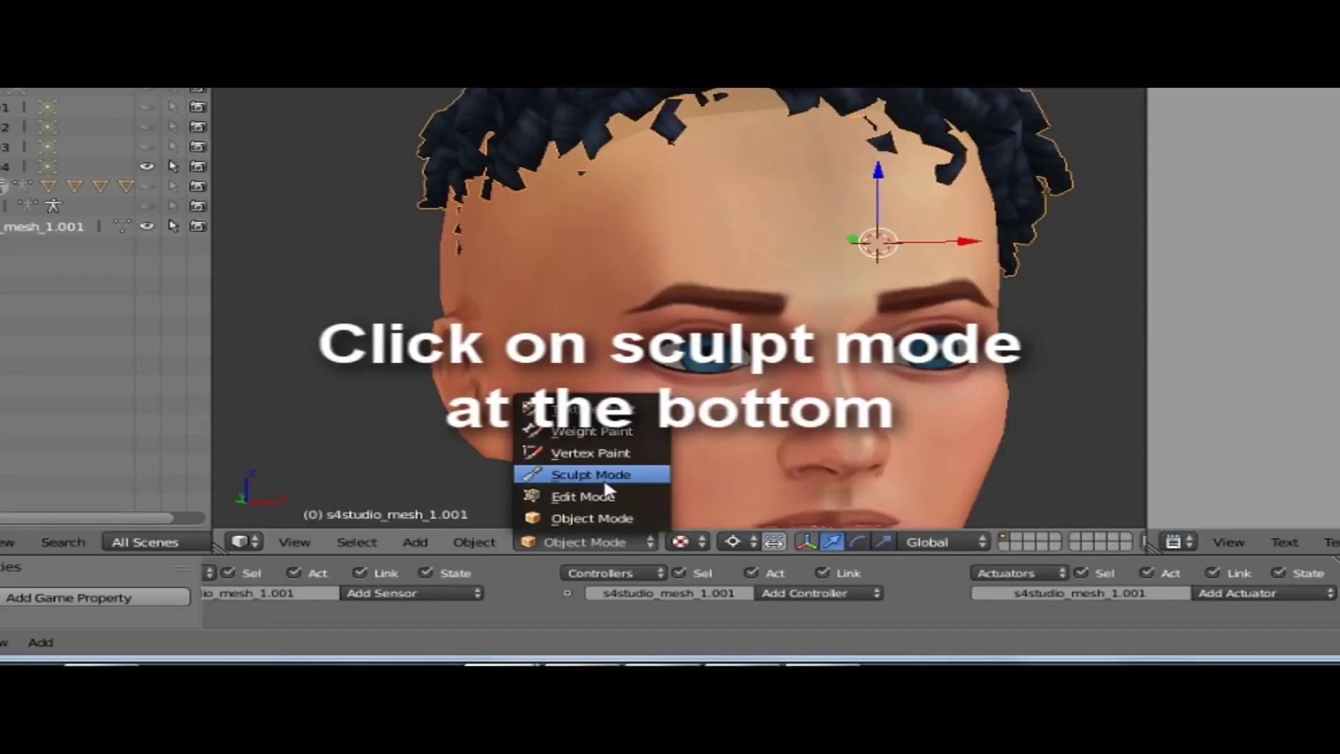
{"action": "left_click", "coordinate": [604, 481]}
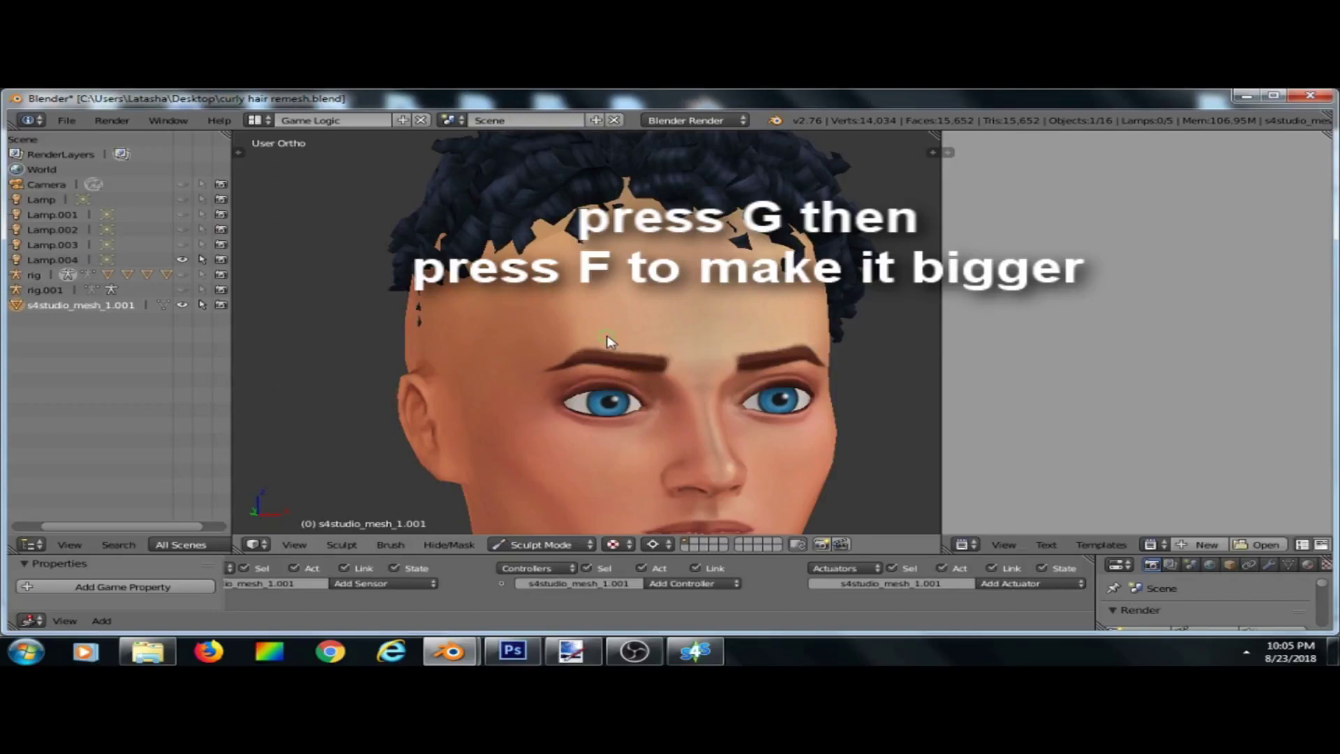
{"action": "key", "text": "f"}
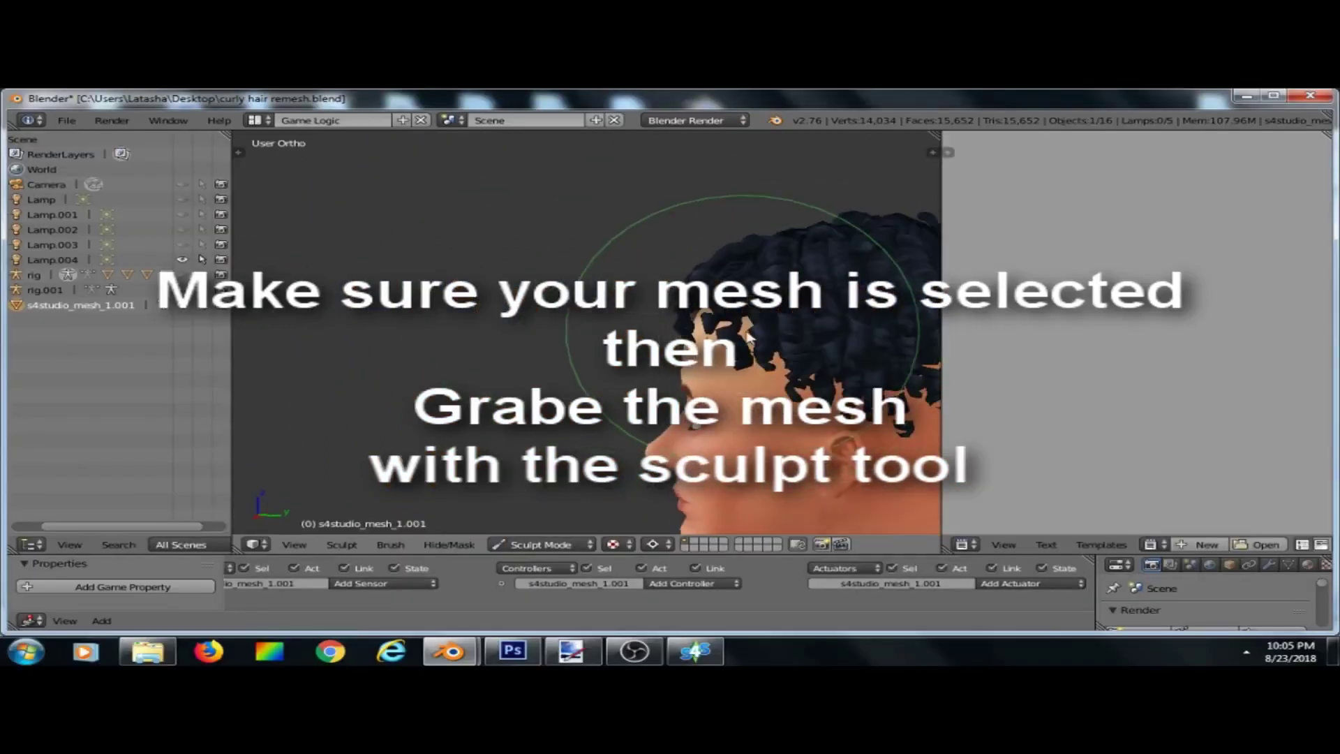
Grab the curls at the head's right temple and pull them slightly outward.
{"action": "middle_click_drag", "start_coordinate": [707, 335], "coordinate": [626, 324]}
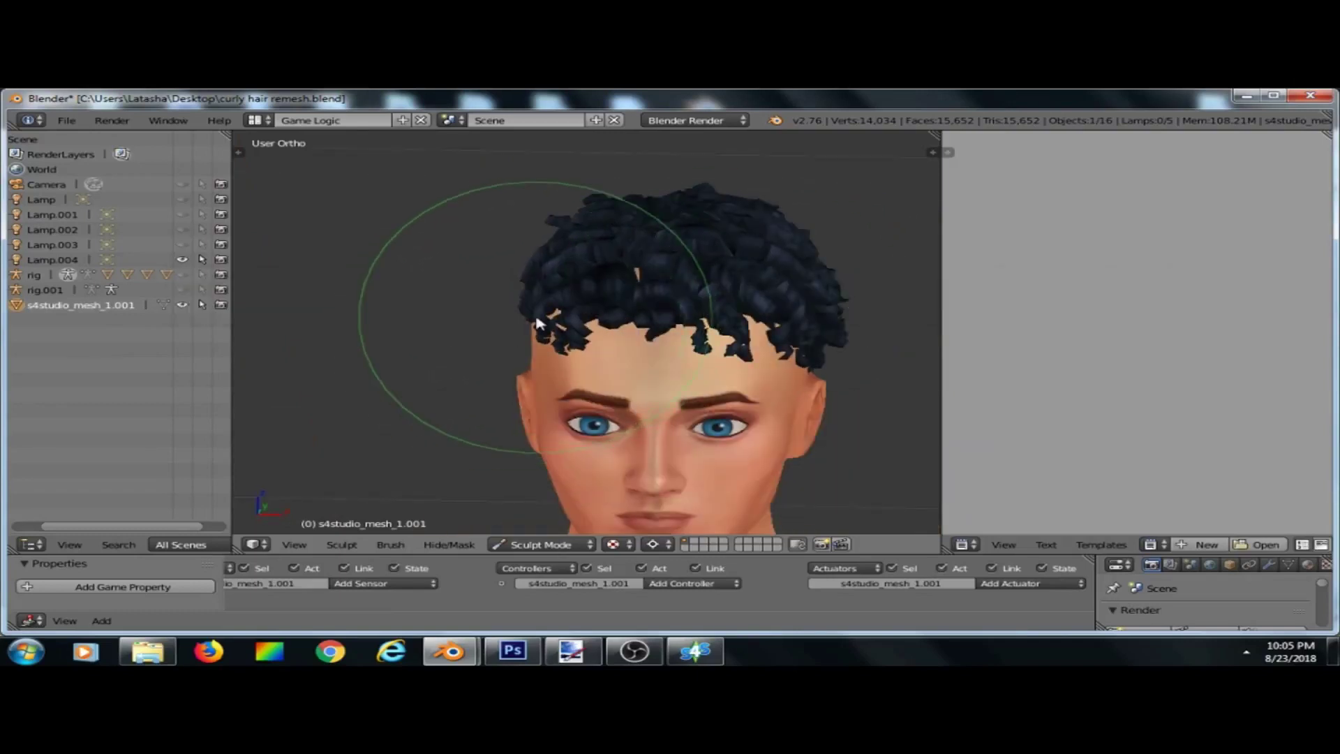
{"action": "left_click_drag", "start_coordinate": [536, 319], "coordinate": [519, 325]}
{"action": "middle_click_drag", "start_coordinate": [328, 328], "coordinate": [681, 346]}
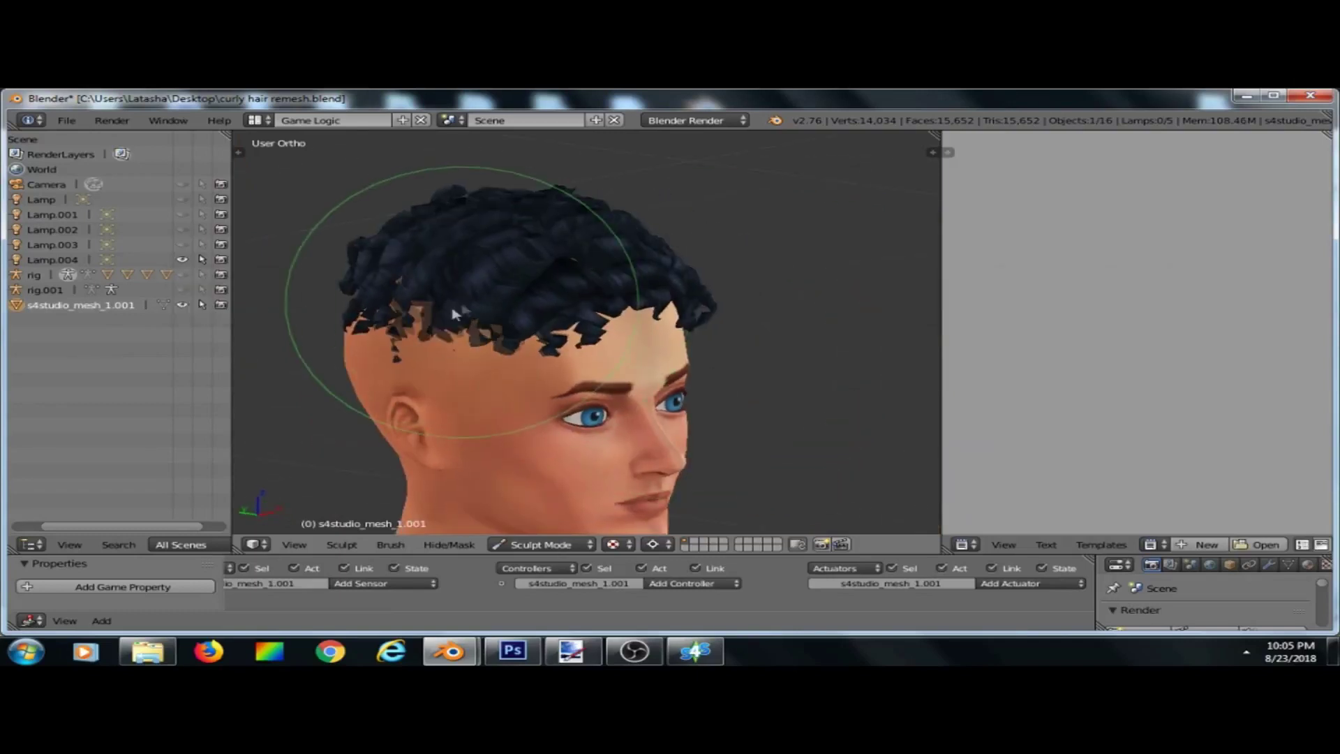
Grab the curls above and behind the head's left ear and pull them to cover the side of the scalp.
{"action": "middle_click_drag", "start_coordinate": [440, 383], "coordinate": [94, 461]}
{"action": "scroll", "coordinate": [556, 437], "scroll_direction": "down", "scroll_amount": 2}
{"action": "scroll", "coordinate": [553, 447], "scroll_direction": "up", "scroll_amount": 4}
{"action": "middle_click_drag", "start_coordinate": [548, 467], "coordinate": [593, 331]}
{"action": "left_click_drag", "start_coordinate": [587, 314], "coordinate": [610, 323]}
{"action": "mouse_move", "coordinate": [613, 329]}
{"action": "middle_mouse_down"}
{"action": "mouse_move", "coordinate": [516, 418]}
{"action": "mouse_move", "coordinate": [563, 353]}
{"action": "middle_mouse_up"}
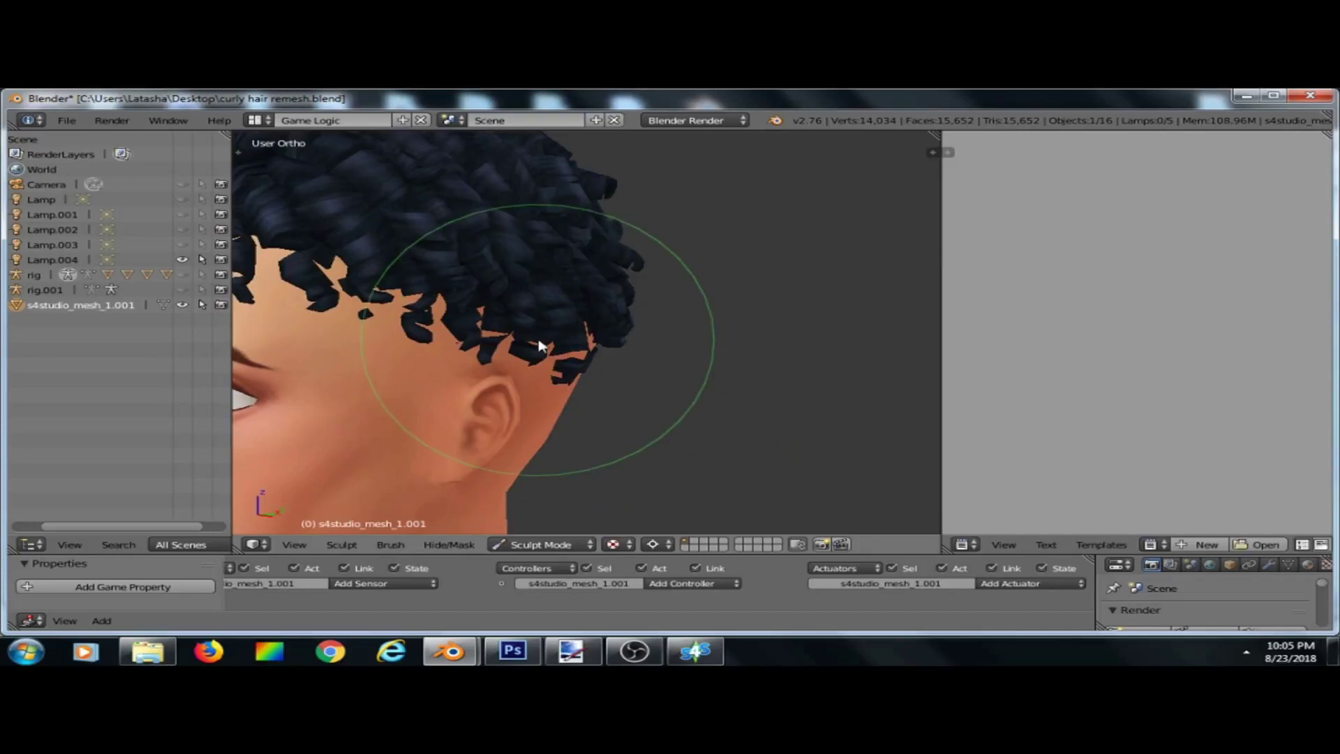
{"action": "mouse_move", "coordinate": [569, 350]}
{"action": "left_mouse_down"}
{"action": "mouse_move", "coordinate": [532, 383]}
{"action": "mouse_move", "coordinate": [562, 383]}
{"action": "mouse_move", "coordinate": [527, 368]}
{"action": "left_mouse_up"}
{"action": "middle_click_drag", "start_coordinate": [527, 367], "coordinate": [589, 372]}
{"action": "left_click_drag", "start_coordinate": [551, 354], "coordinate": [647, 325]}
Grab the curls at the back of the head and pull them outward and down toward the nape.
{"action": "mouse_move", "coordinate": [647, 325]}
{"action": "middle_mouse_down"}
{"action": "mouse_move", "coordinate": [496, 344]}
{"action": "mouse_move", "coordinate": [709, 354]}
{"action": "mouse_move", "coordinate": [837, 265]}
{"action": "middle_mouse_up"}
{"action": "scroll", "coordinate": [496, 345], "scroll_direction": "down", "scroll_amount": 2}
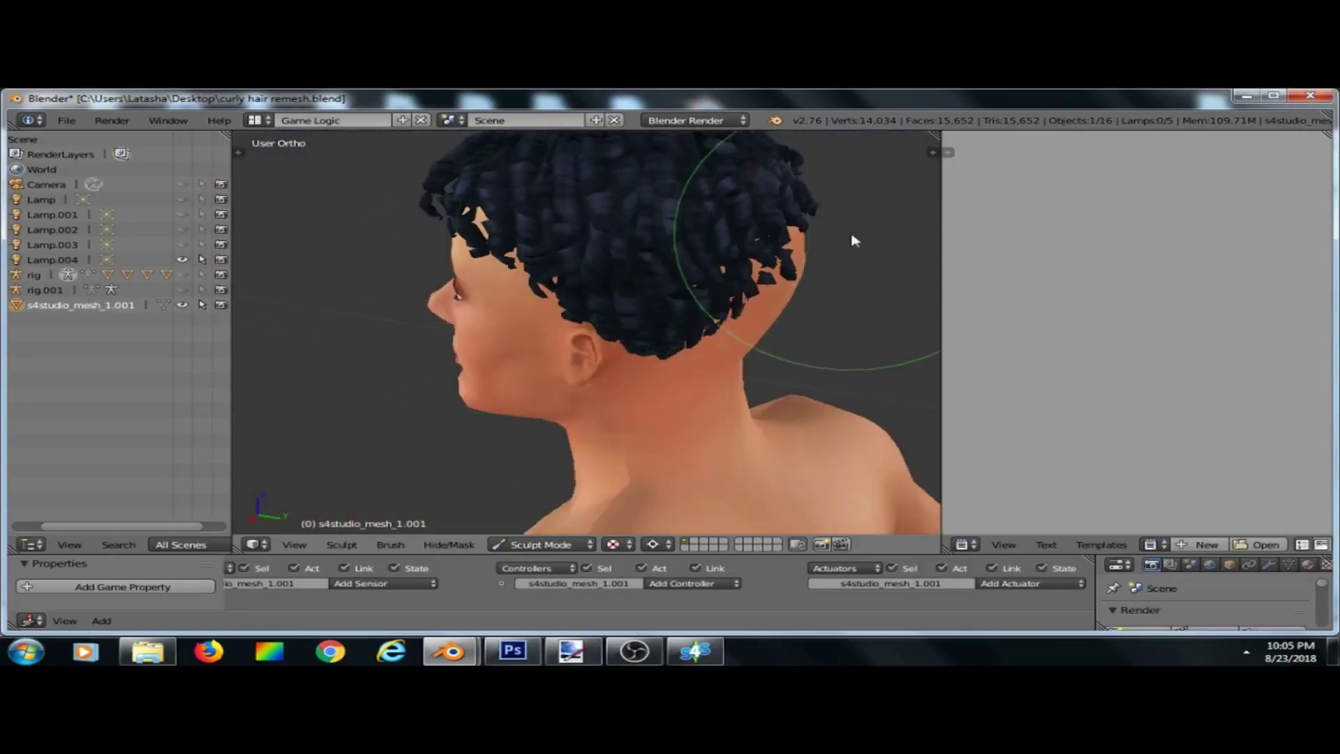
{"action": "left_click_drag", "start_coordinate": [787, 247], "coordinate": [828, 264]}
{"action": "mouse_move", "coordinate": [828, 263]}
{"action": "middle_mouse_down"}
{"action": "mouse_move", "coordinate": [437, 377]}
{"action": "mouse_move", "coordinate": [574, 323]}
{"action": "mouse_move", "coordinate": [837, 299]}
{"action": "mouse_move", "coordinate": [664, 314]}
{"action": "mouse_move", "coordinate": [614, 284]}
{"action": "mouse_move", "coordinate": [635, 320]}
{"action": "middle_mouse_up"}
{"action": "mouse_move", "coordinate": [635, 319]}
{"action": "left_mouse_down"}
{"action": "mouse_move", "coordinate": [614, 316]}
{"action": "mouse_move", "coordinate": [646, 330]}
{"action": "mouse_move", "coordinate": [637, 347]}
{"action": "left_mouse_up"}
{"action": "middle_click_drag", "start_coordinate": [636, 347], "coordinate": [727, 419]}
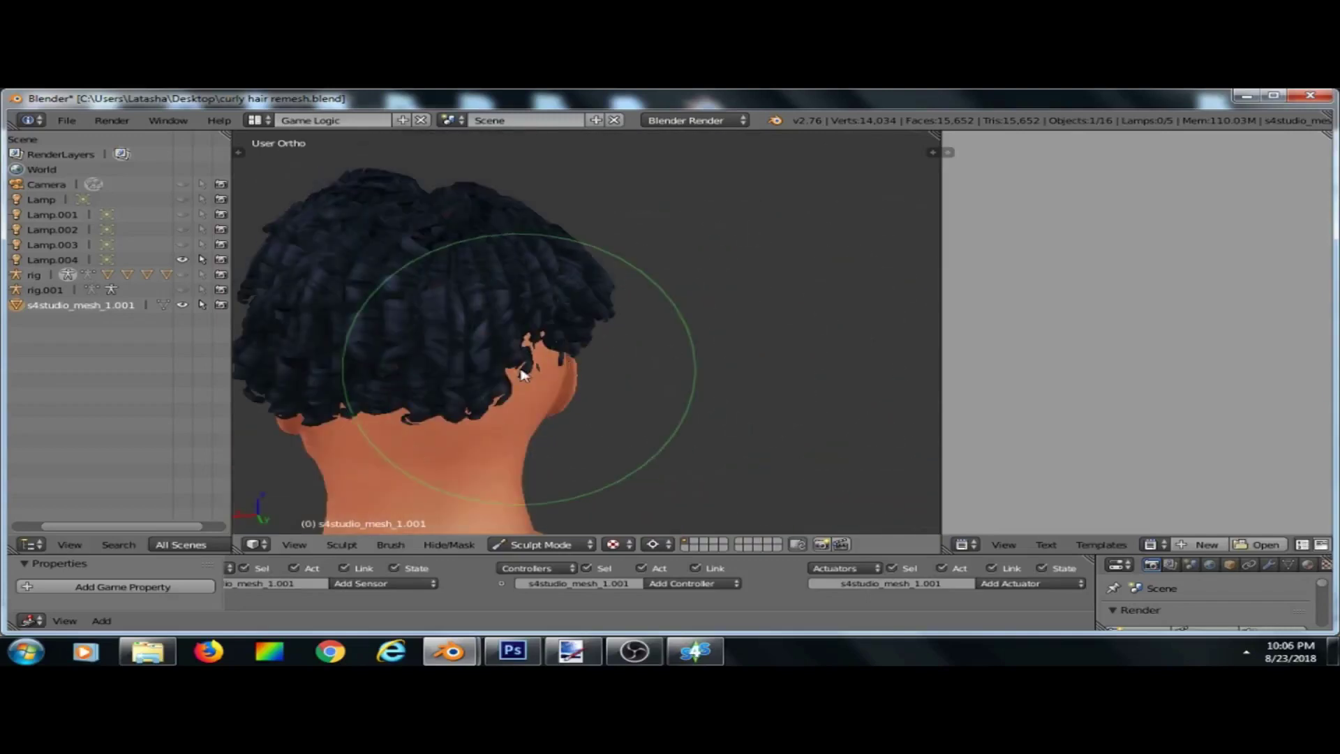
Push the overhanging curls at the sides of the hair inward, closer to the head.
{"action": "mouse_move", "coordinate": [563, 383]}
{"action": "middle_mouse_down"}
{"action": "mouse_move", "coordinate": [676, 457]}
{"action": "mouse_move", "coordinate": [903, 419]}
{"action": "mouse_move", "coordinate": [771, 363]}
{"action": "mouse_move", "coordinate": [771, 409]}
{"action": "mouse_move", "coordinate": [263, 349]}
{"action": "mouse_move", "coordinate": [541, 310]}
{"action": "mouse_move", "coordinate": [577, 357]}
{"action": "mouse_move", "coordinate": [646, 321]}
{"action": "mouse_move", "coordinate": [426, 454]}
{"action": "mouse_move", "coordinate": [599, 374]}
{"action": "mouse_move", "coordinate": [730, 412]}
{"action": "middle_mouse_up"}
{"action": "scroll", "coordinate": [579, 345], "scroll_direction": "up", "scroll_amount": 2}
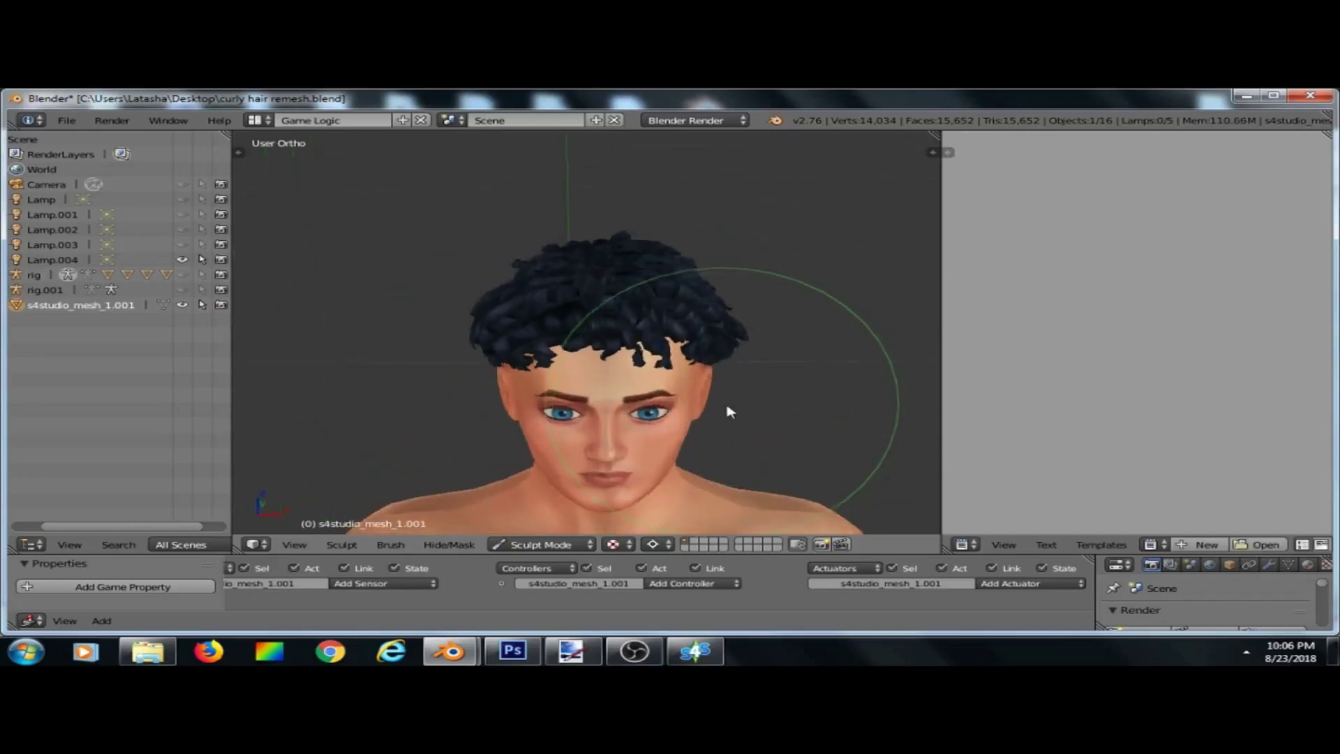
{"action": "scroll", "coordinate": [715, 363], "scroll_direction": "up", "scroll_amount": 3}
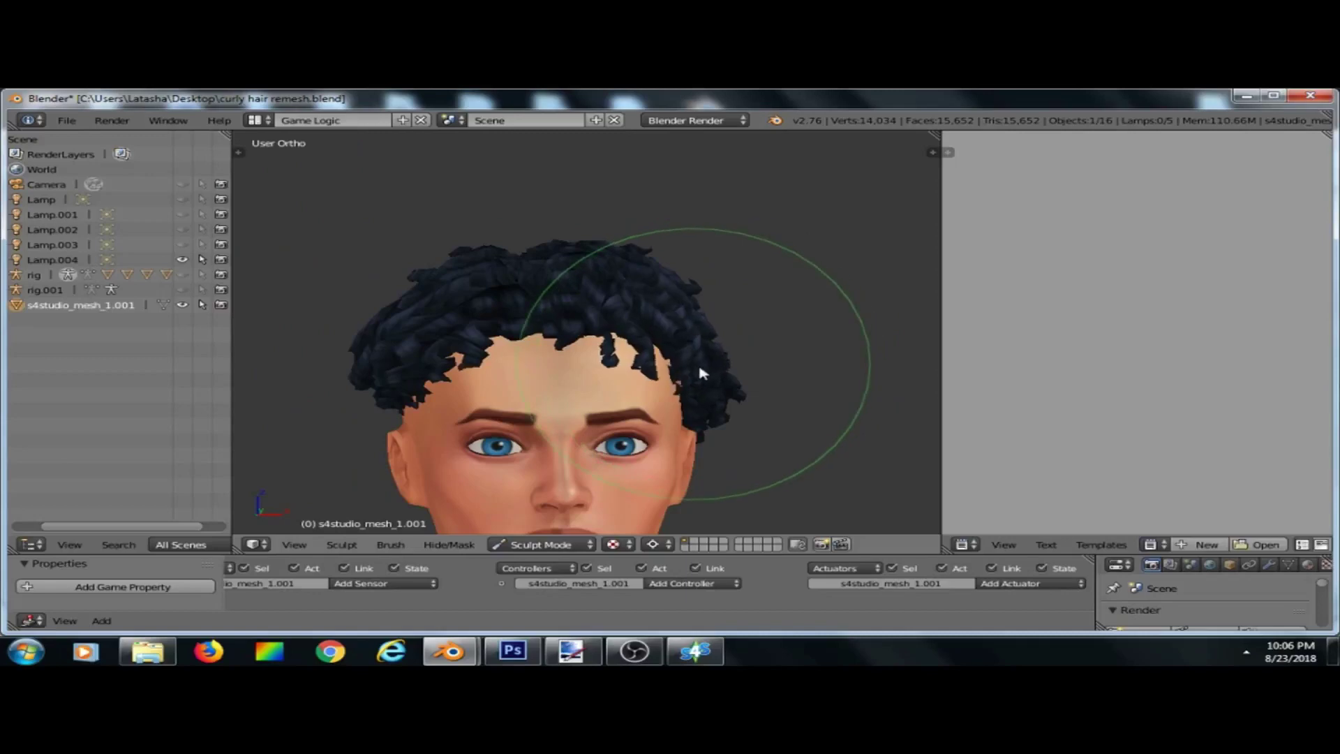
{"action": "left_click_drag", "start_coordinate": [360, 378], "coordinate": [381, 377]}
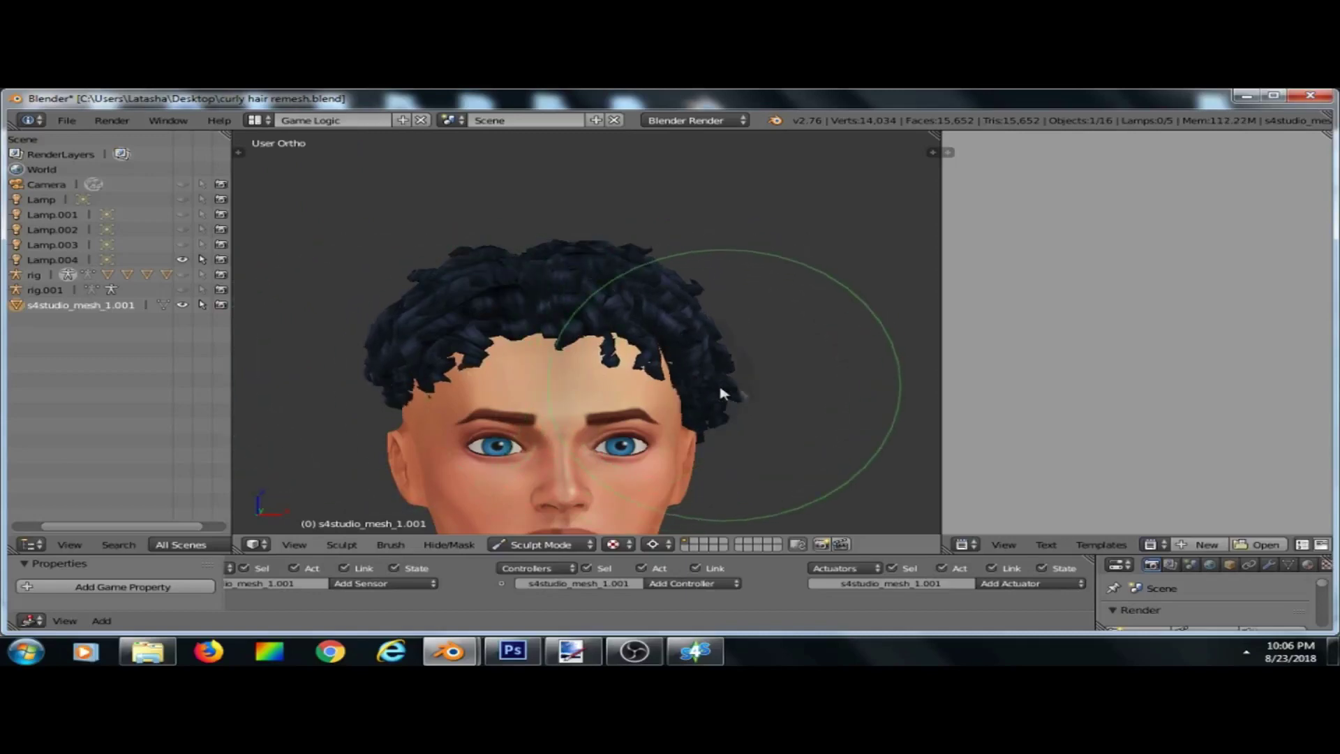
{"action": "middle_click_drag", "start_coordinate": [718, 404], "coordinate": [721, 476]}
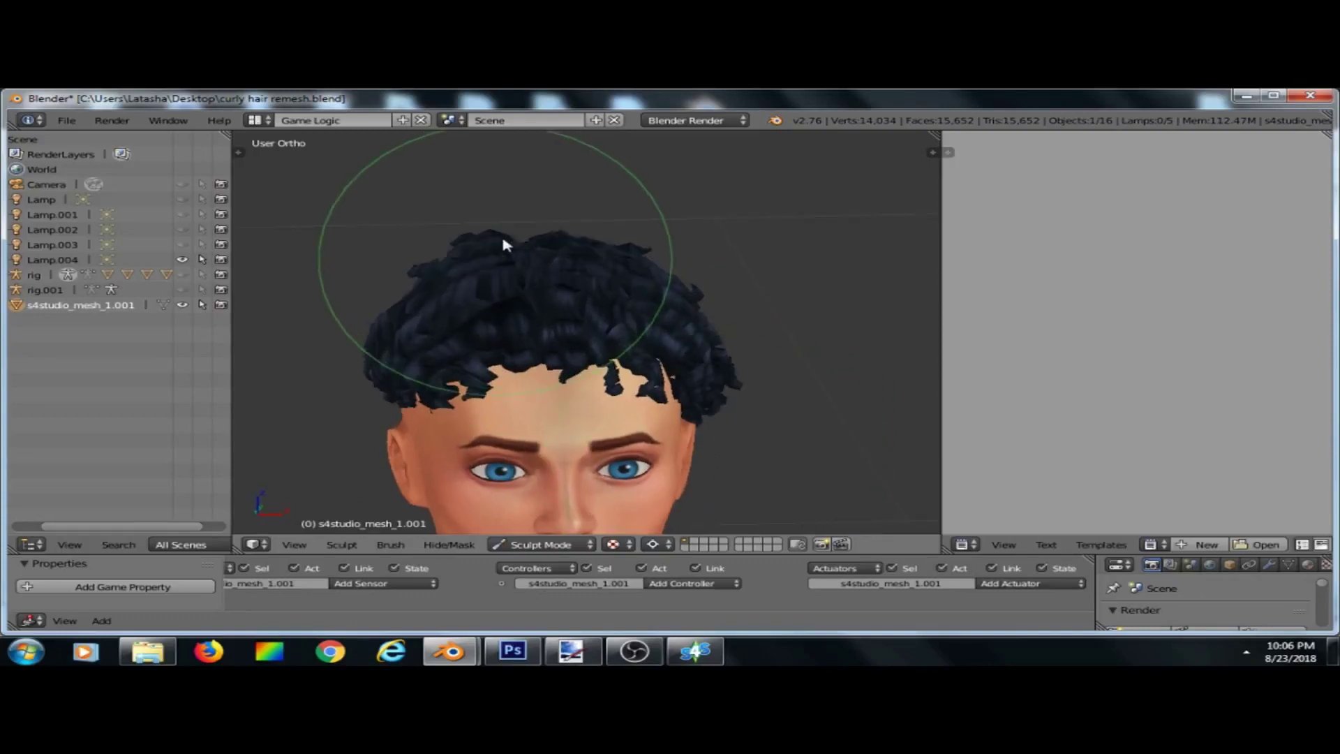
Grab the curls over the forehead and toward the back of the head and pull them outward to round the shape.
{"action": "scroll", "coordinate": [606, 322], "scroll_direction": "up", "scroll_amount": 1}
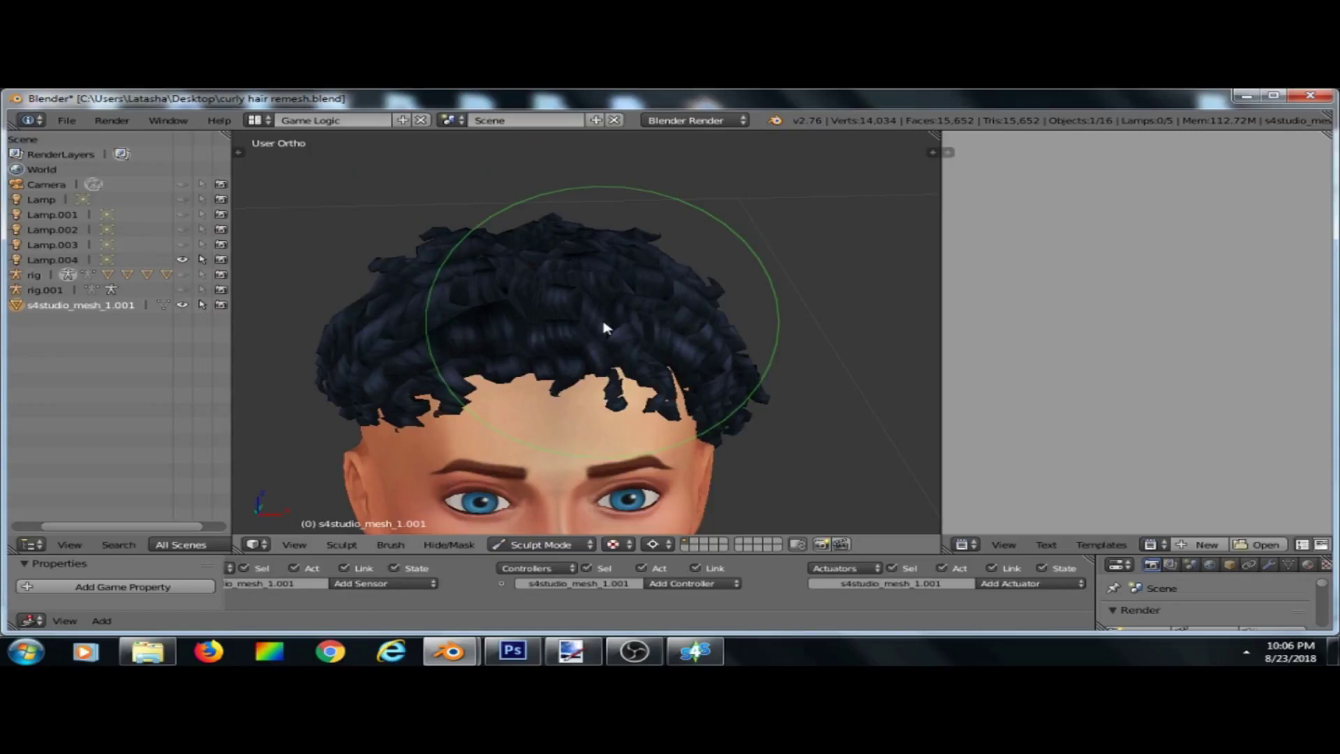
{"action": "scroll", "coordinate": [593, 331], "scroll_direction": "down", "scroll_amount": 5}
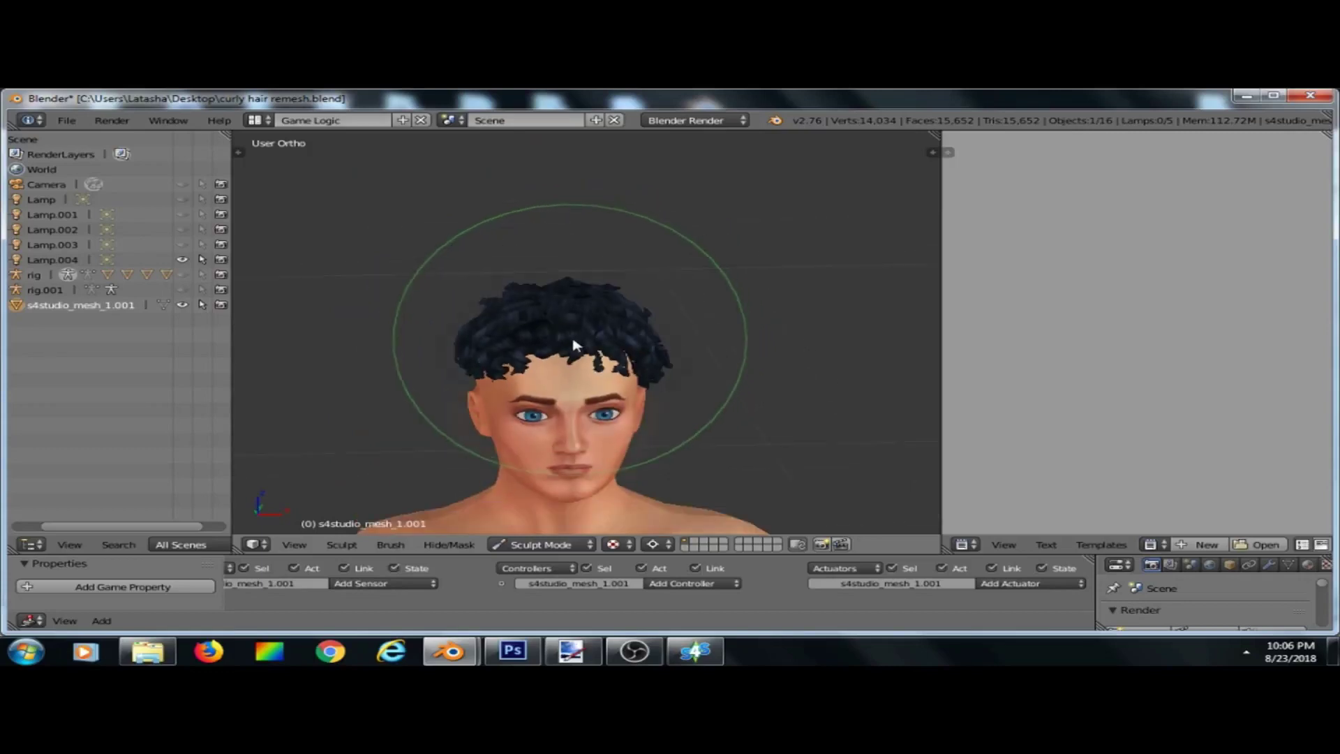
{"action": "middle_click_drag", "start_coordinate": [574, 339], "coordinate": [514, 336]}
{"action": "scroll", "coordinate": [514, 336], "scroll_direction": "up", "scroll_amount": 2}
{"action": "left_click_drag", "start_coordinate": [545, 305], "coordinate": [469, 296]}
{"action": "left_click_drag", "start_coordinate": [645, 335], "coordinate": [707, 331]}
{"action": "middle_click_drag", "start_coordinate": [747, 371], "coordinate": [754, 297]}
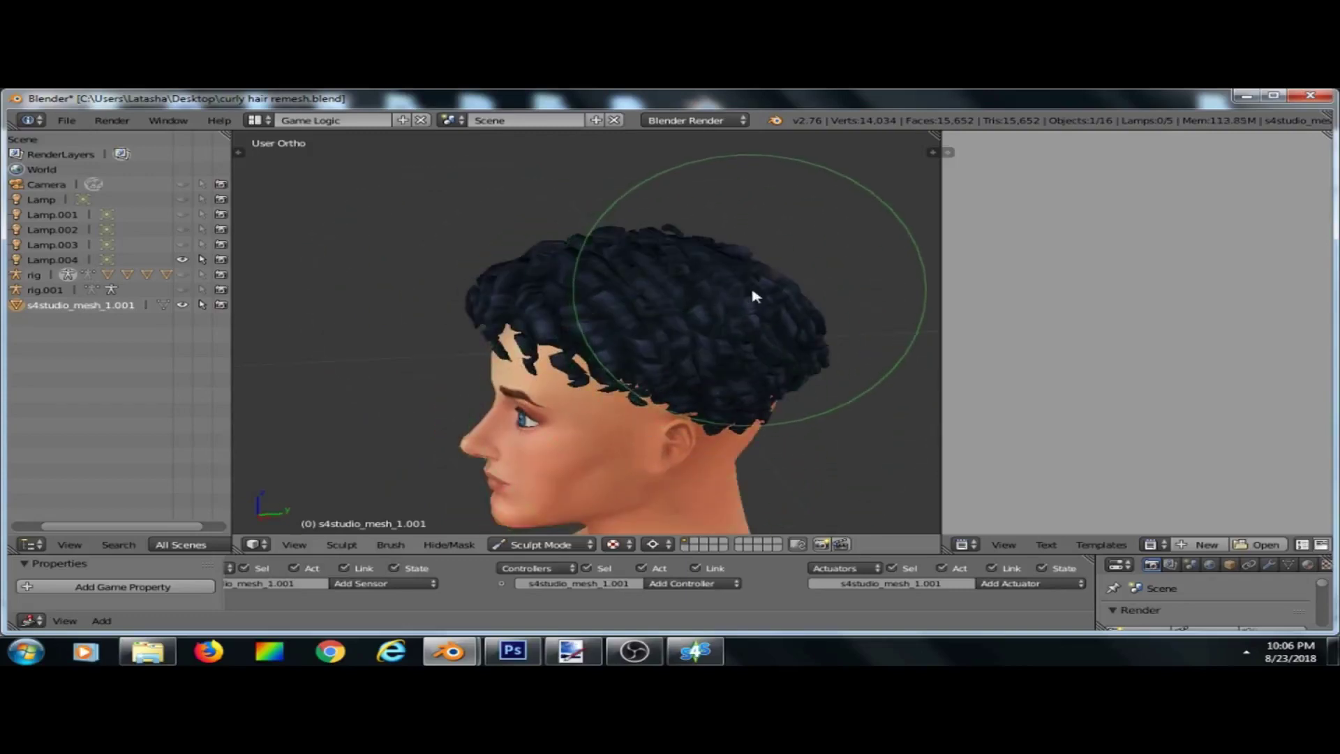
Examine the sculpted hair from both sides and the front for gaps and uneven shape.
{"action": "mouse_move", "coordinate": [569, 389]}
{"action": "middle_mouse_down"}
{"action": "mouse_move", "coordinate": [676, 402]}
{"action": "mouse_move", "coordinate": [727, 264]}
{"action": "middle_mouse_up"}
{"action": "middle_click_drag", "start_coordinate": [392, 341], "coordinate": [749, 340]}
{"action": "scroll", "coordinate": [712, 335], "scroll_direction": "up", "scroll_amount": 2}
{"action": "scroll", "coordinate": [493, 299], "scroll_direction": "down", "scroll_amount": 2}
{"action": "scroll", "coordinate": [493, 299], "scroll_direction": "up", "scroll_amount": 3}
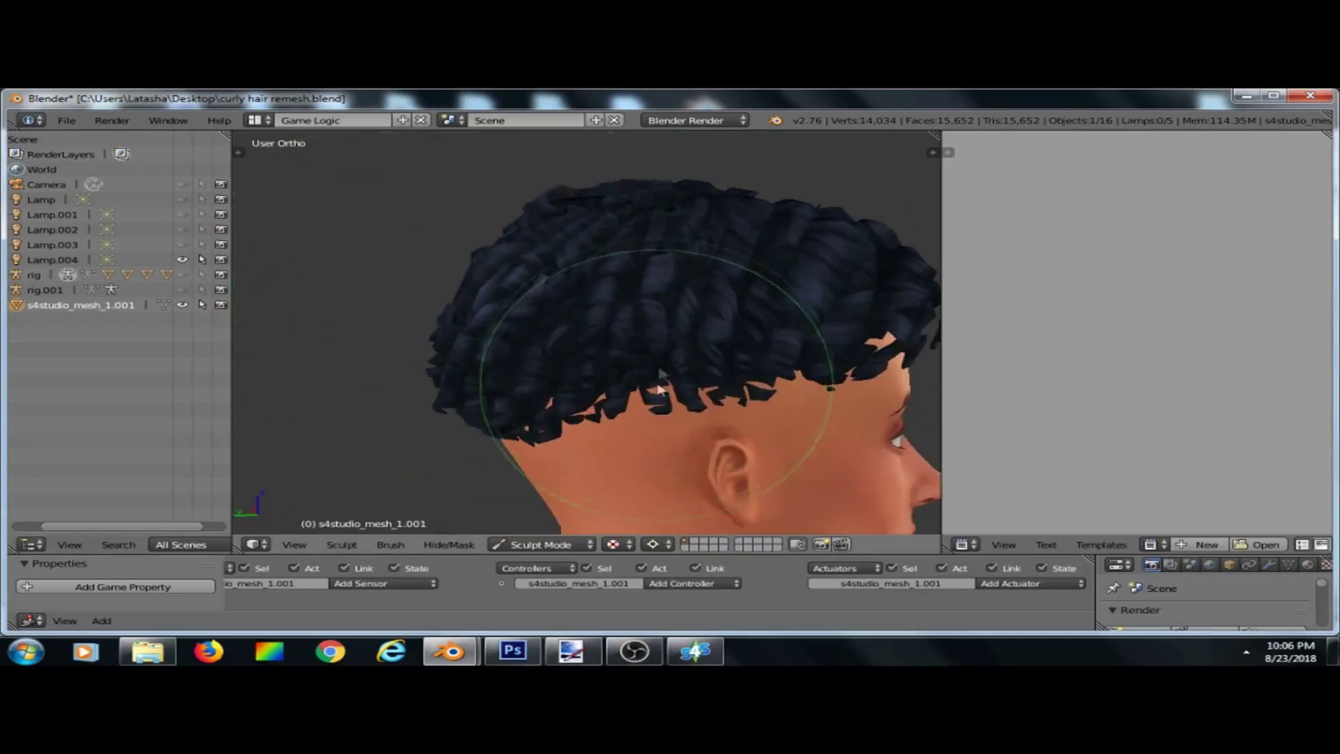
{"action": "middle_click_drag", "start_coordinate": [672, 421], "coordinate": [768, 359]}
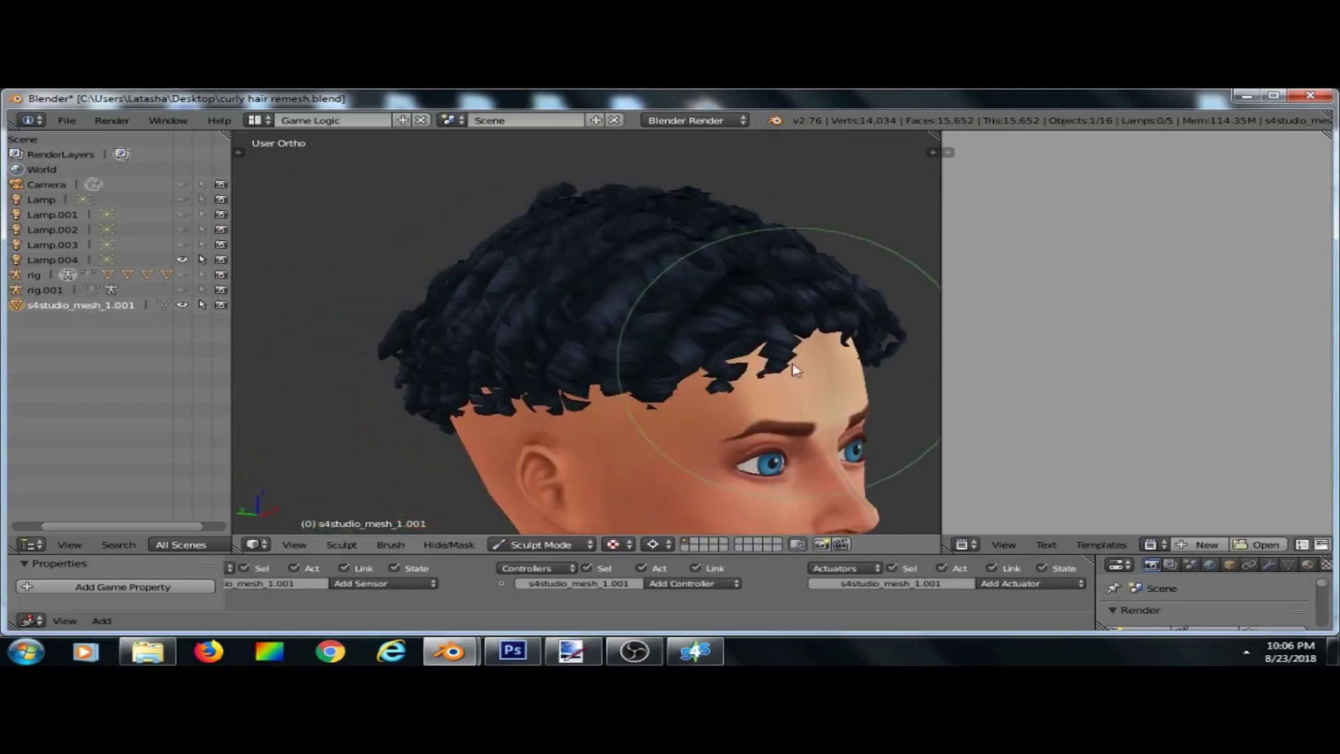
{"action": "mouse_move", "coordinate": [851, 347]}
{"action": "middle_mouse_down"}
{"action": "mouse_move", "coordinate": [491, 404]}
{"action": "mouse_move", "coordinate": [472, 392]}
{"action": "middle_mouse_up"}
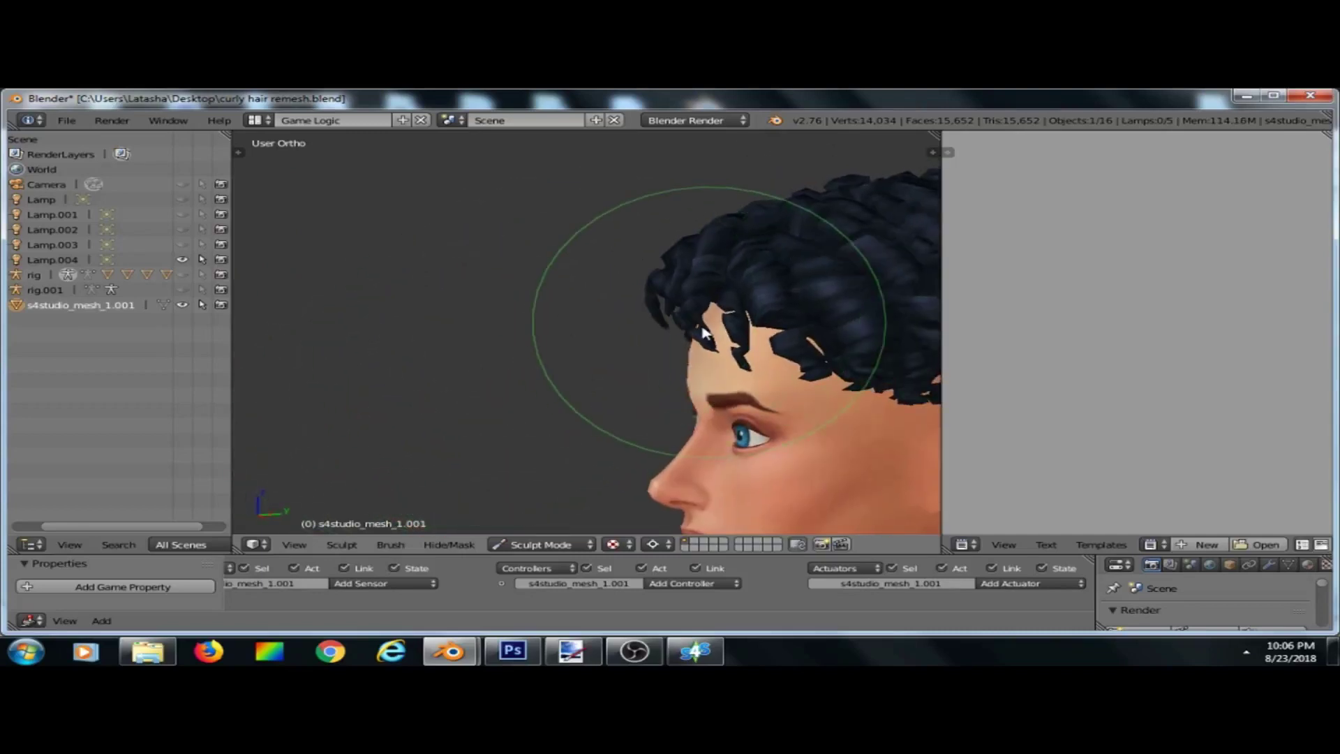
{"action": "scroll", "coordinate": [511, 312], "scroll_direction": "down", "scroll_amount": 5}
{"action": "scroll", "coordinate": [618, 354], "scroll_direction": "up", "scroll_amount": 2}
{"action": "mouse_move", "coordinate": [619, 354]}
{"action": "middle_mouse_down"}
{"action": "mouse_move", "coordinate": [763, 365]}
{"action": "mouse_move", "coordinate": [583, 318]}
{"action": "middle_mouse_up"}
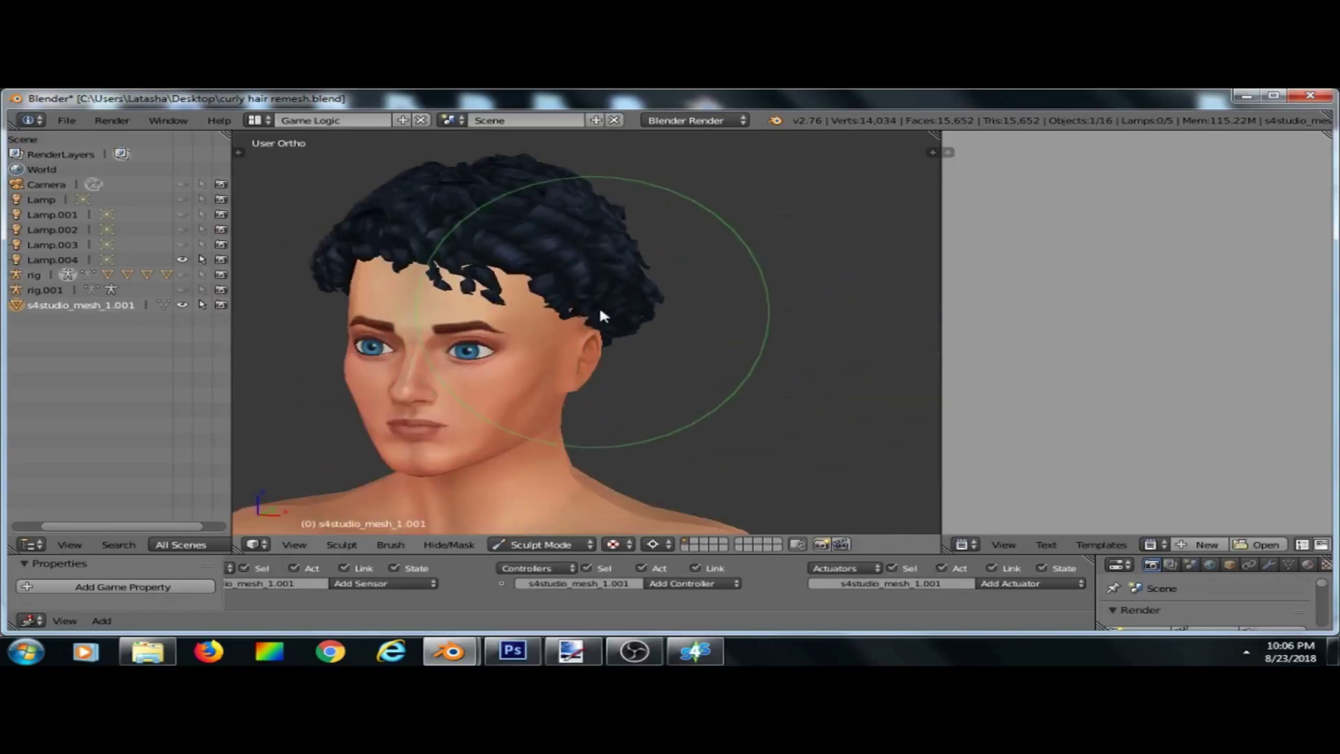
Grab the curls on the upper side of the hair above the head's right temple and pull them outward.
{"action": "mouse_move", "coordinate": [610, 211]}
{"action": "middle_mouse_down"}
{"action": "mouse_move", "coordinate": [455, 254]}
{"action": "mouse_move", "coordinate": [491, 293]}
{"action": "mouse_move", "coordinate": [685, 329]}
{"action": "mouse_move", "coordinate": [648, 340]}
{"action": "mouse_move", "coordinate": [377, 301]}
{"action": "mouse_move", "coordinate": [858, 321]}
{"action": "mouse_move", "coordinate": [361, 303]}
{"action": "mouse_move", "coordinate": [559, 238]}
{"action": "mouse_move", "coordinate": [419, 265]}
{"action": "mouse_move", "coordinate": [588, 141]}
{"action": "mouse_move", "coordinate": [472, 186]}
{"action": "middle_mouse_up"}
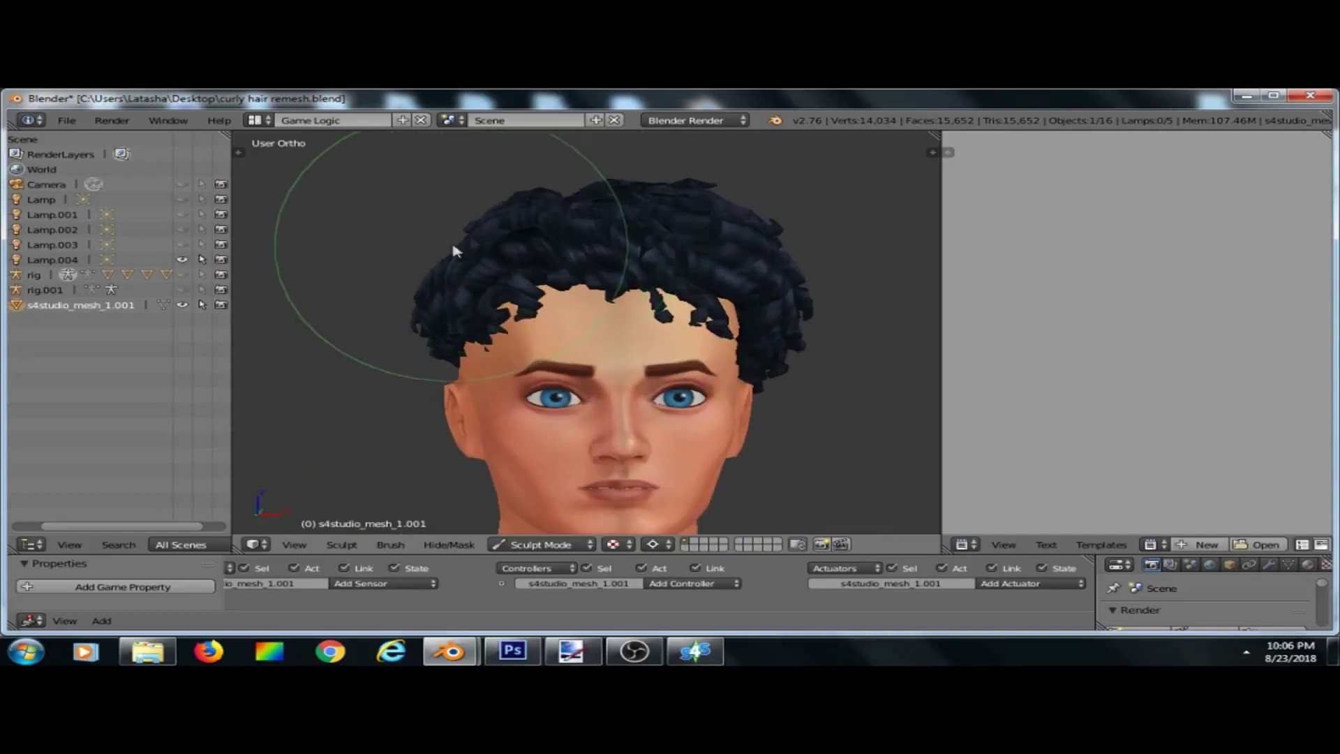
{"action": "left_click_drag", "start_coordinate": [455, 252], "coordinate": [416, 261]}
{"action": "mouse_move", "coordinate": [374, 249]}
{"action": "middle_mouse_down"}
{"action": "mouse_move", "coordinate": [751, 293]}
{"action": "mouse_move", "coordinate": [254, 314]}
{"action": "mouse_move", "coordinate": [652, 275]}
{"action": "mouse_move", "coordinate": [700, 307]}
{"action": "middle_mouse_up"}
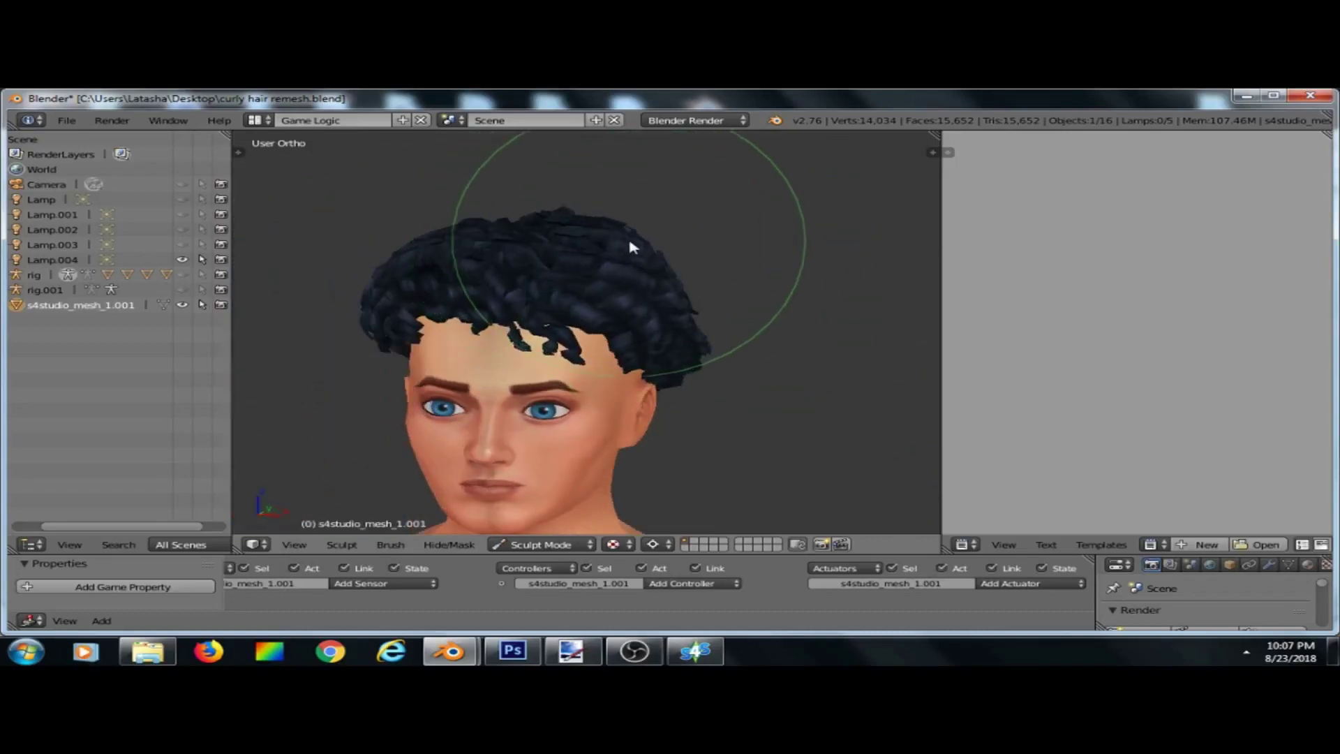
{"action": "scroll", "coordinate": [584, 323], "scroll_direction": "down", "scroll_amount": 3}
{"action": "scroll", "coordinate": [520, 359], "scroll_direction": "up", "scroll_amount": 4}
{"action": "mouse_move", "coordinate": [521, 358]}
{"action": "middle_mouse_down"}
{"action": "mouse_move", "coordinate": [586, 314]}
{"action": "mouse_move", "coordinate": [709, 305]}
{"action": "middle_mouse_up"}
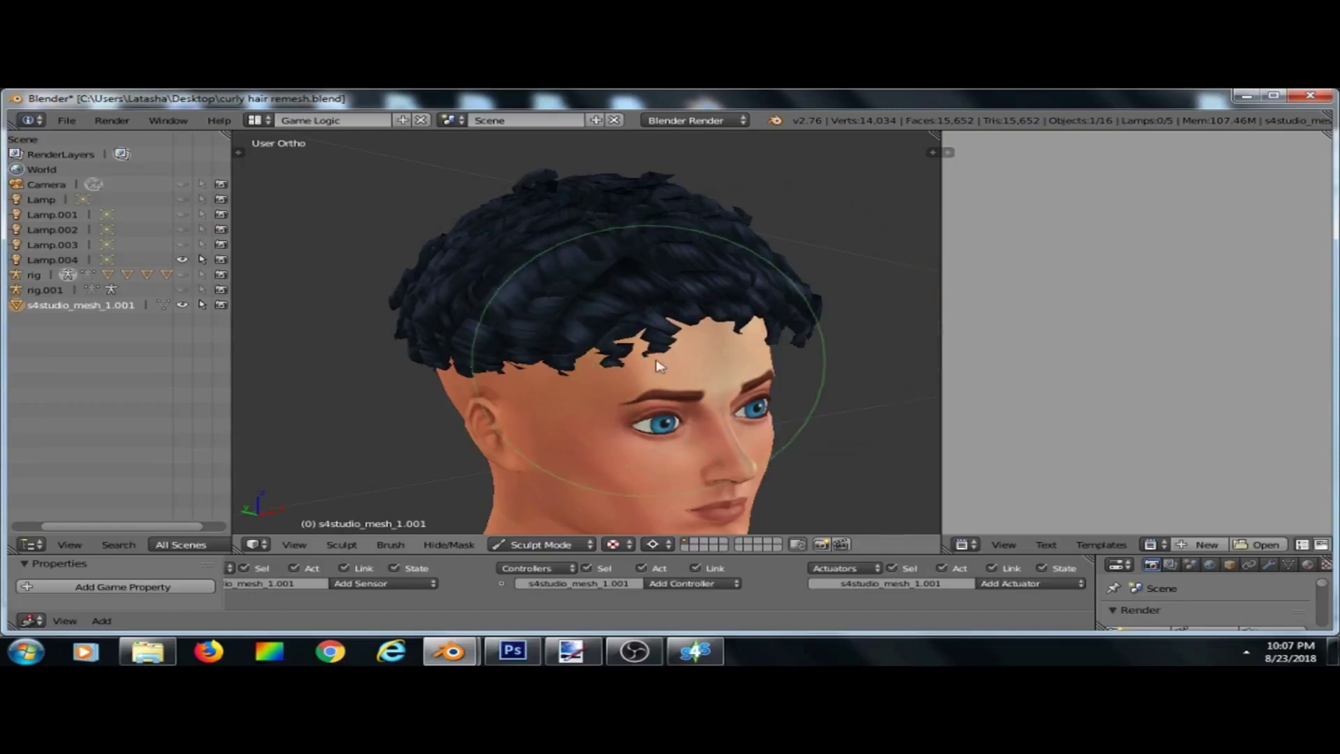
{"action": "middle_click_drag", "start_coordinate": [617, 375], "coordinate": [532, 438]}
Switch the hair mesh from Sculpt Mode back to Object Mode.
{"action": "scroll", "coordinate": [422, 227], "scroll_direction": "down", "scroll_amount": 3}
{"action": "left_click", "coordinate": [541, 544]}
{"action": "left_click", "coordinate": [541, 527]}
{"action": "mouse_move", "coordinate": [548, 488]}
{"action": "middle_mouse_down"}
{"action": "mouse_move", "coordinate": [559, 398]}
{"action": "mouse_move", "coordinate": [692, 192]}
{"action": "mouse_move", "coordinate": [416, 398]}
{"action": "mouse_move", "coordinate": [397, 386]}
{"action": "mouse_move", "coordinate": [817, 374]}
{"action": "mouse_move", "coordinate": [781, 400]}
{"action": "mouse_move", "coordinate": [706, 278]}
{"action": "middle_mouse_up"}
{"action": "scroll", "coordinate": [706, 279], "scroll_direction": "up", "scroll_amount": 5}
{"action": "middle_click_drag", "start_coordinate": [601, 314], "coordinate": [793, 314]}
{"action": "scroll", "coordinate": [803, 317], "scroll_direction": "down", "scroll_amount": 3}
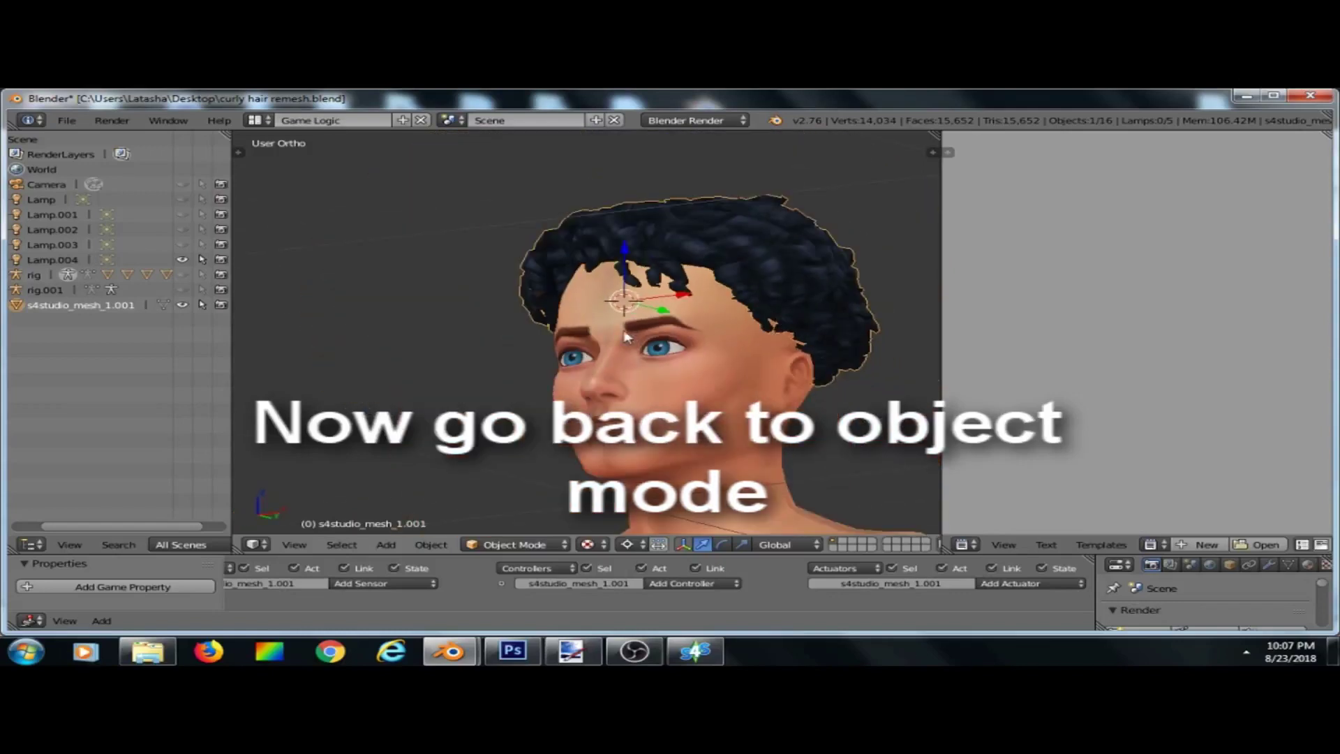
Scale the hair mesh along the X axis to about 0.96 so it sits closer to the head.
{"action": "middle_click_drag", "start_coordinate": [626, 337], "coordinate": [731, 342]}
{"action": "middle_click_drag", "start_coordinate": [762, 232], "coordinate": [718, 260]}
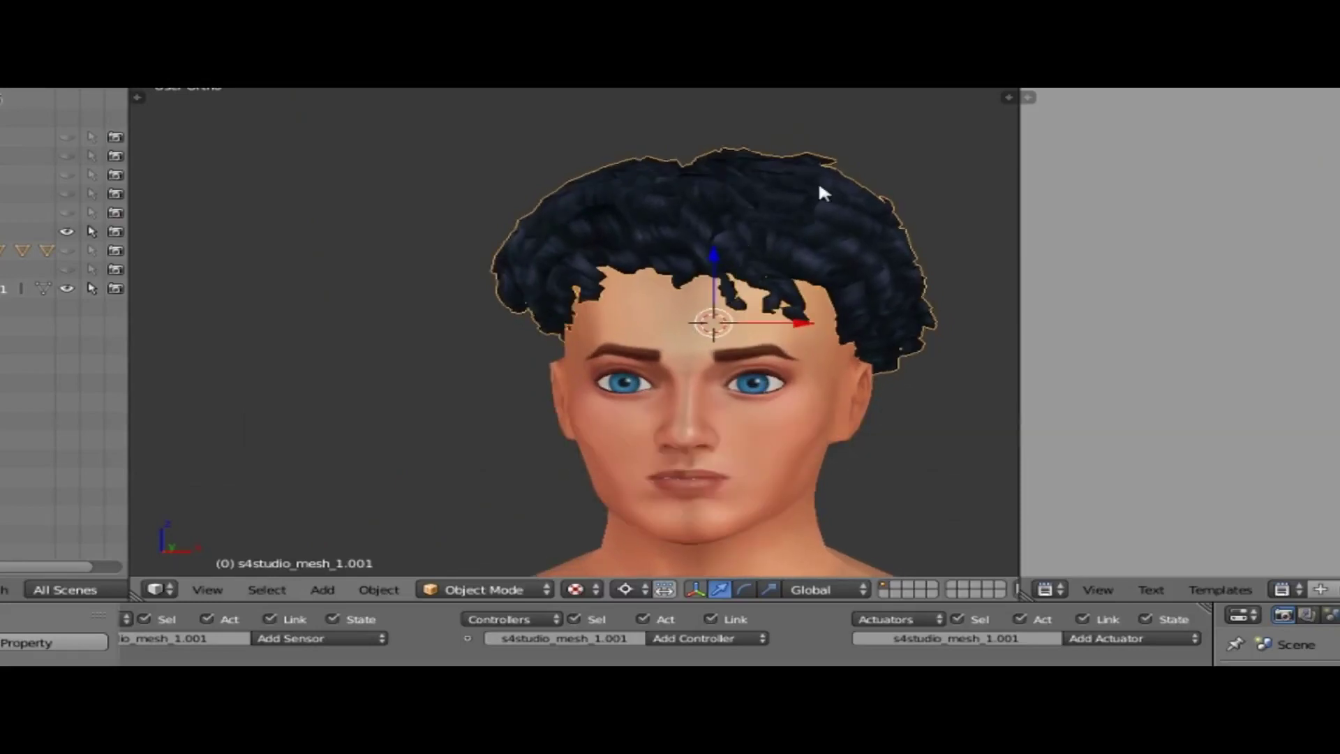
{"action": "key", "text": "s"}
{"action": "key", "text": "x"}
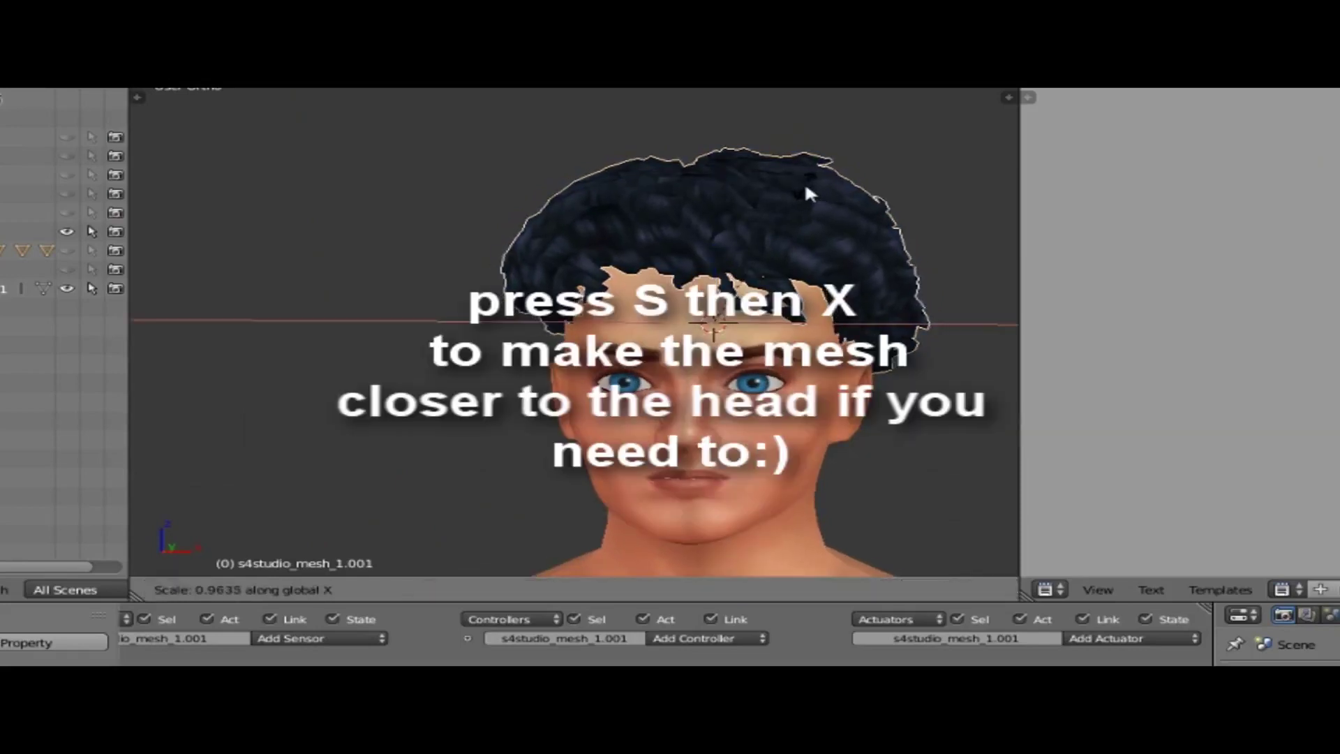
{"action": "left_click", "coordinate": [803, 182]}
{"action": "middle_click_drag", "start_coordinate": [903, 144], "coordinate": [697, 138]}
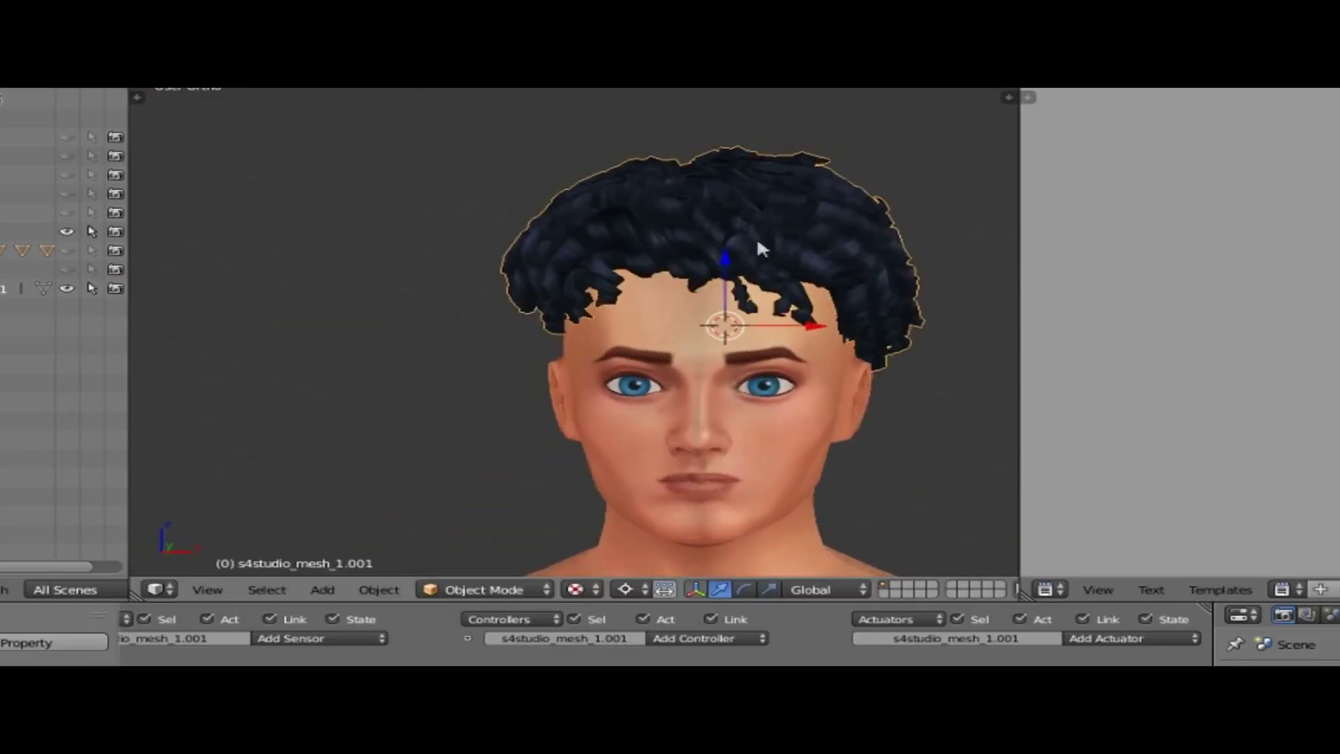
{"action": "key", "text": "a"}
{"action": "middle_click_drag", "start_coordinate": [803, 379], "coordinate": [146, 359]}
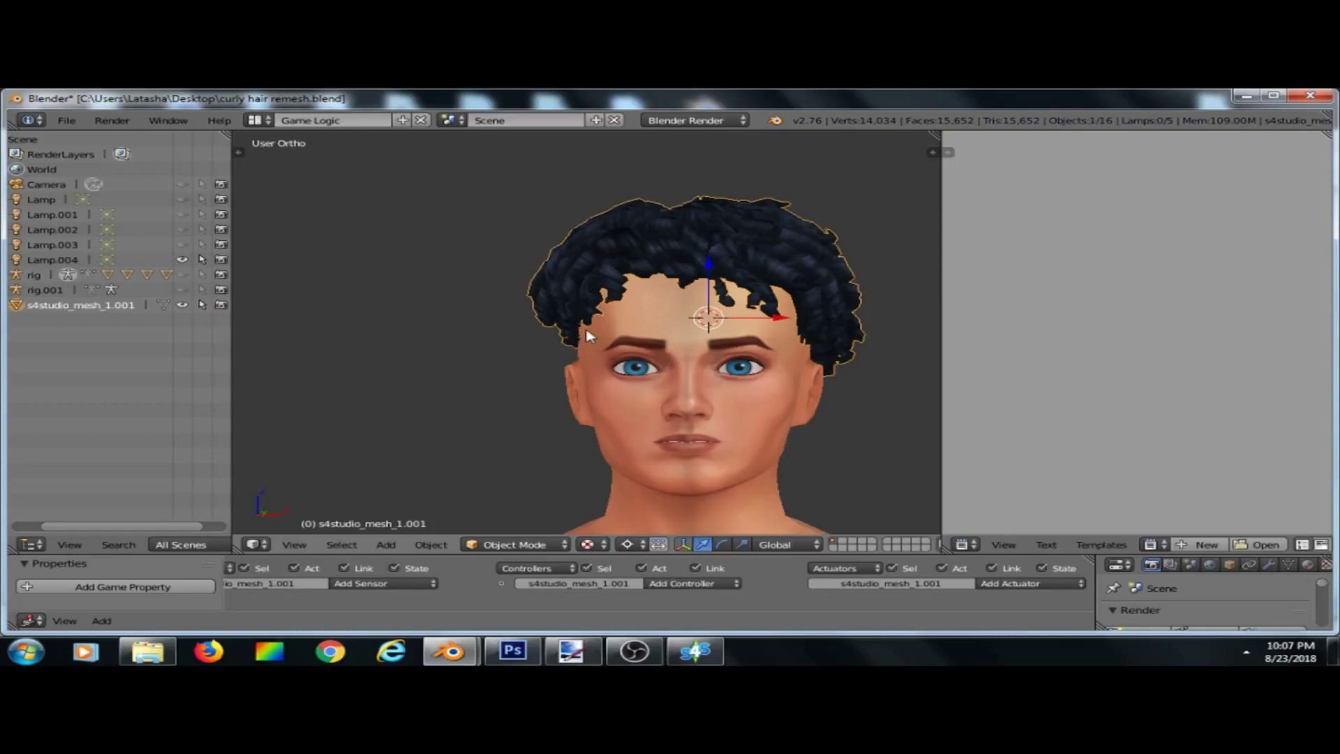
Change the screen layout to UV Editing and bring the hair into view.
{"action": "scroll", "coordinate": [493, 322], "scroll_direction": "up", "scroll_amount": 3}
{"action": "scroll", "coordinate": [471, 319], "scroll_direction": "down", "scroll_amount": 4}
{"action": "middle_click_drag", "start_coordinate": [635, 331], "coordinate": [335, 280]}
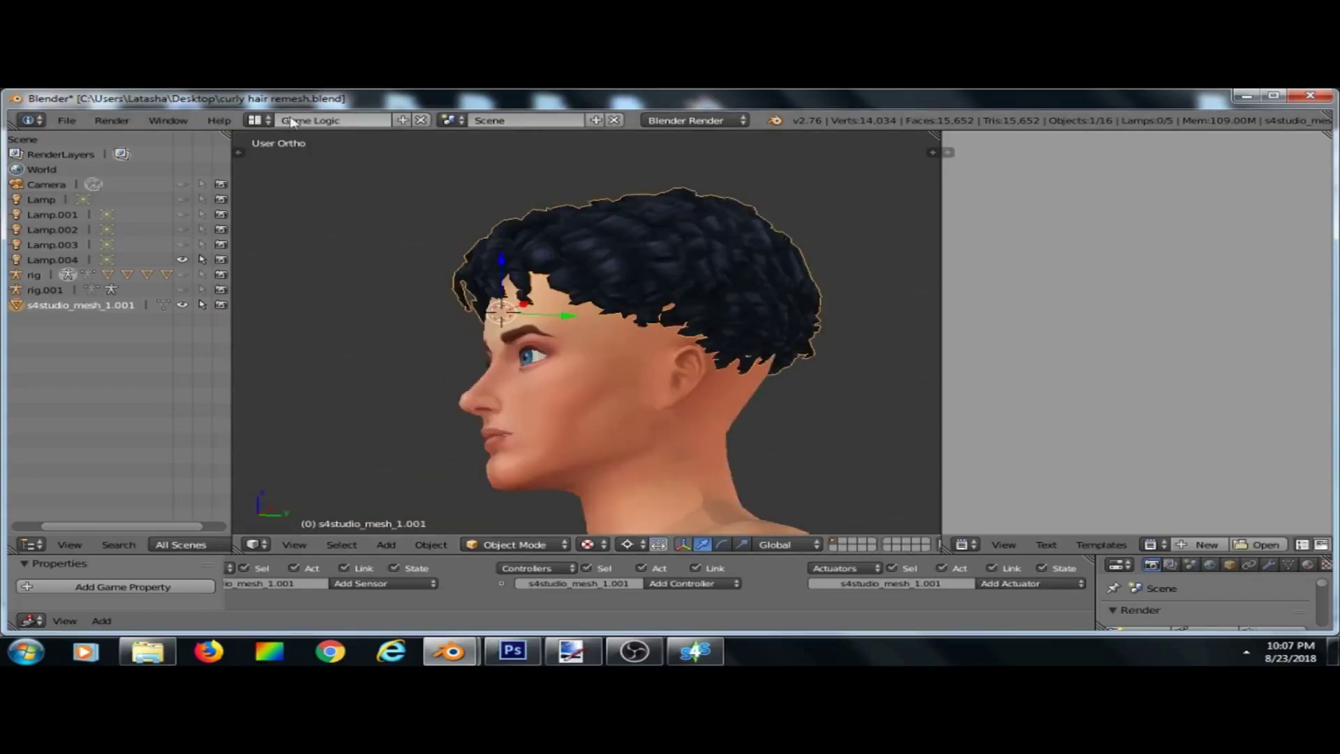
{"action": "left_click", "coordinate": [256, 123]}
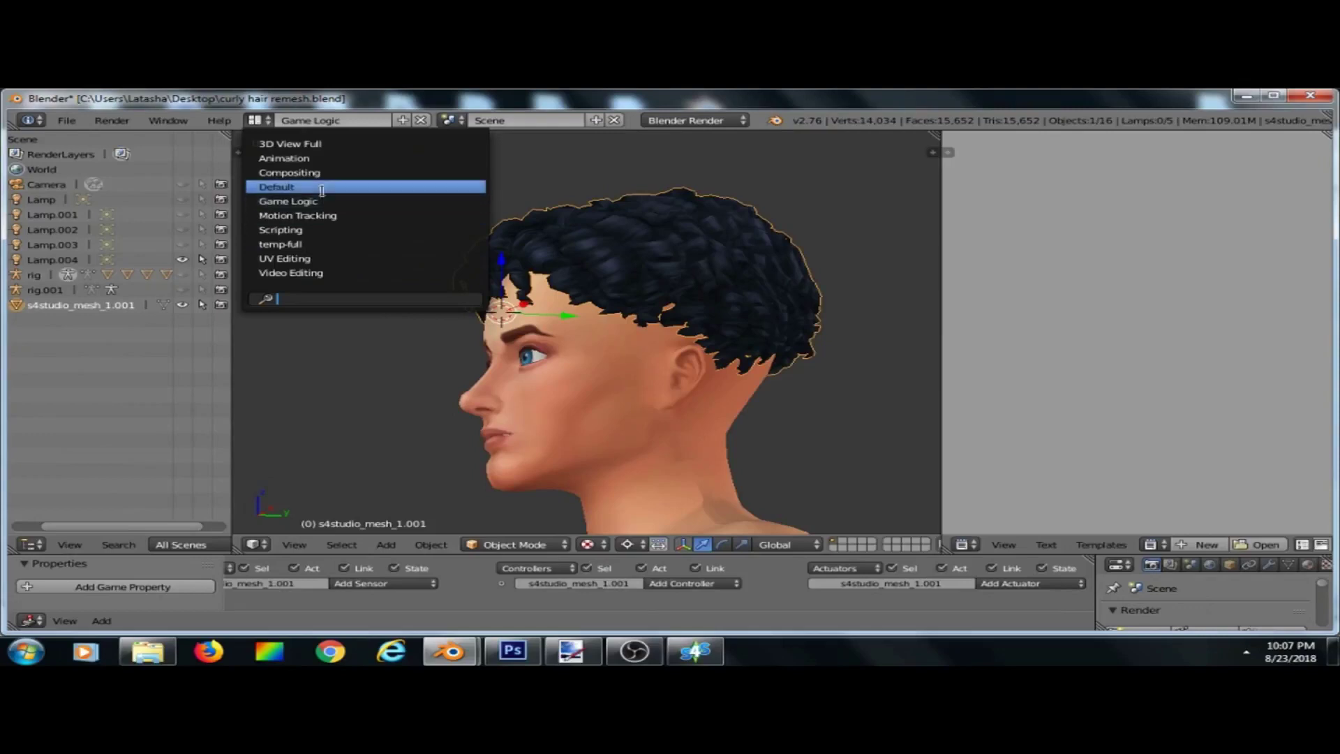
{"action": "left_click", "coordinate": [336, 261]}
{"action": "scroll", "coordinate": [882, 189], "scroll_direction": "up", "scroll_amount": 6}
{"action": "scroll", "coordinate": [772, 340], "scroll_direction": "down", "scroll_amount": 4}
{"action": "middle_click_drag", "start_coordinate": [773, 341], "coordinate": [971, 334]}
Put the hair mesh into Edit Mode.
{"action": "left_click", "coordinate": [1045, 620]}
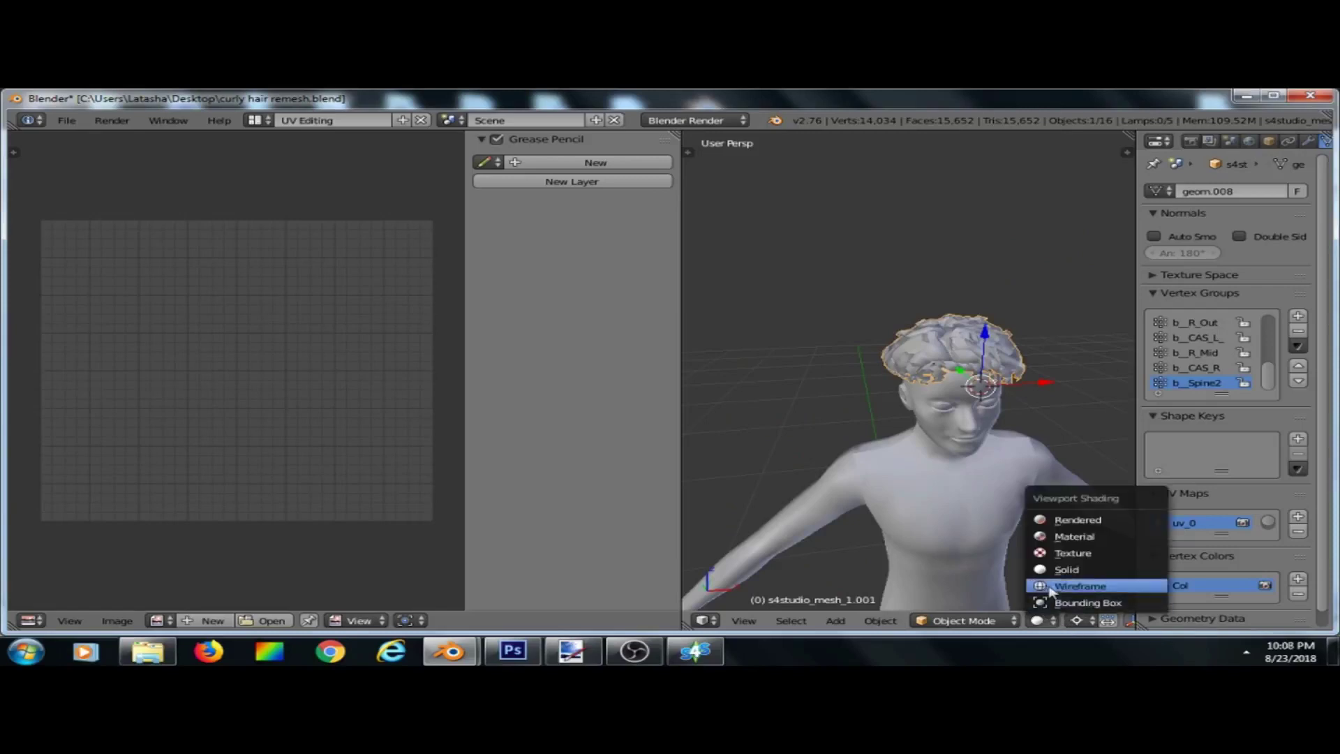
{"action": "scroll", "coordinate": [978, 377], "scroll_direction": "up", "scroll_amount": 4}
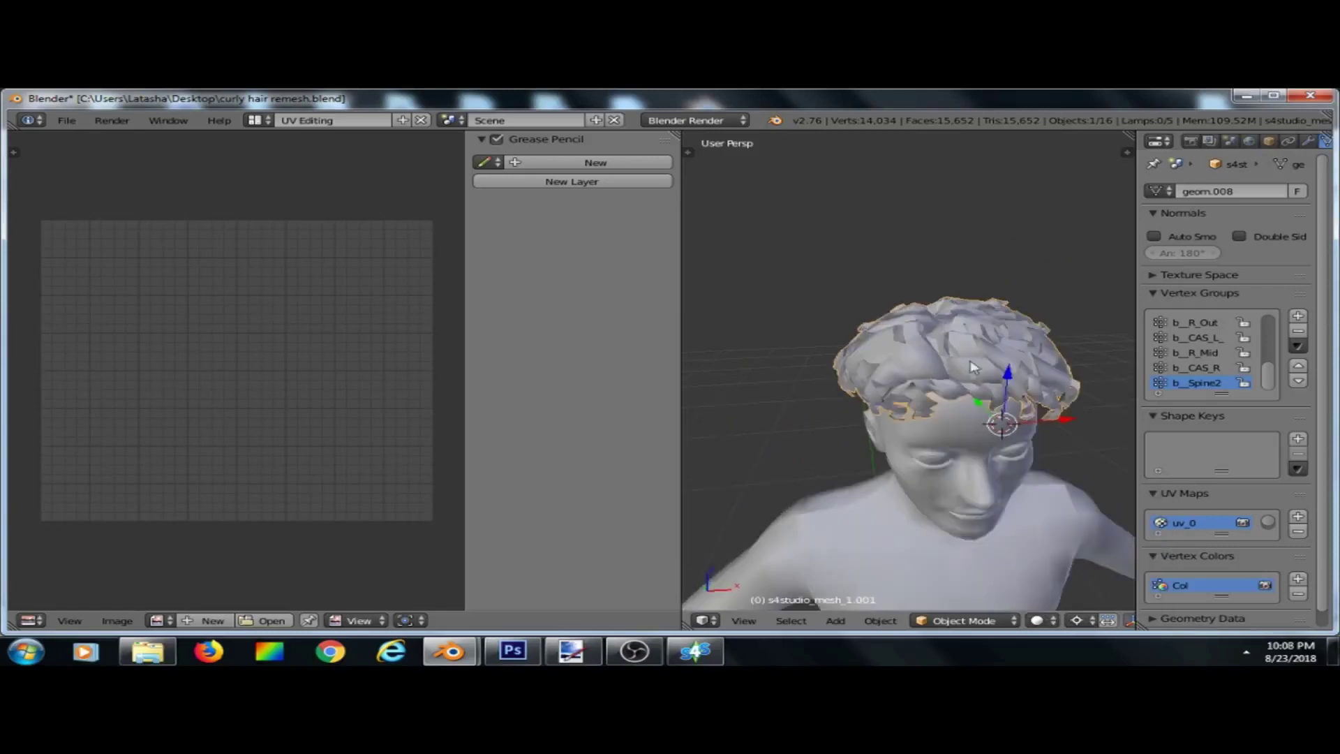
{"action": "left_click", "coordinate": [984, 622]}
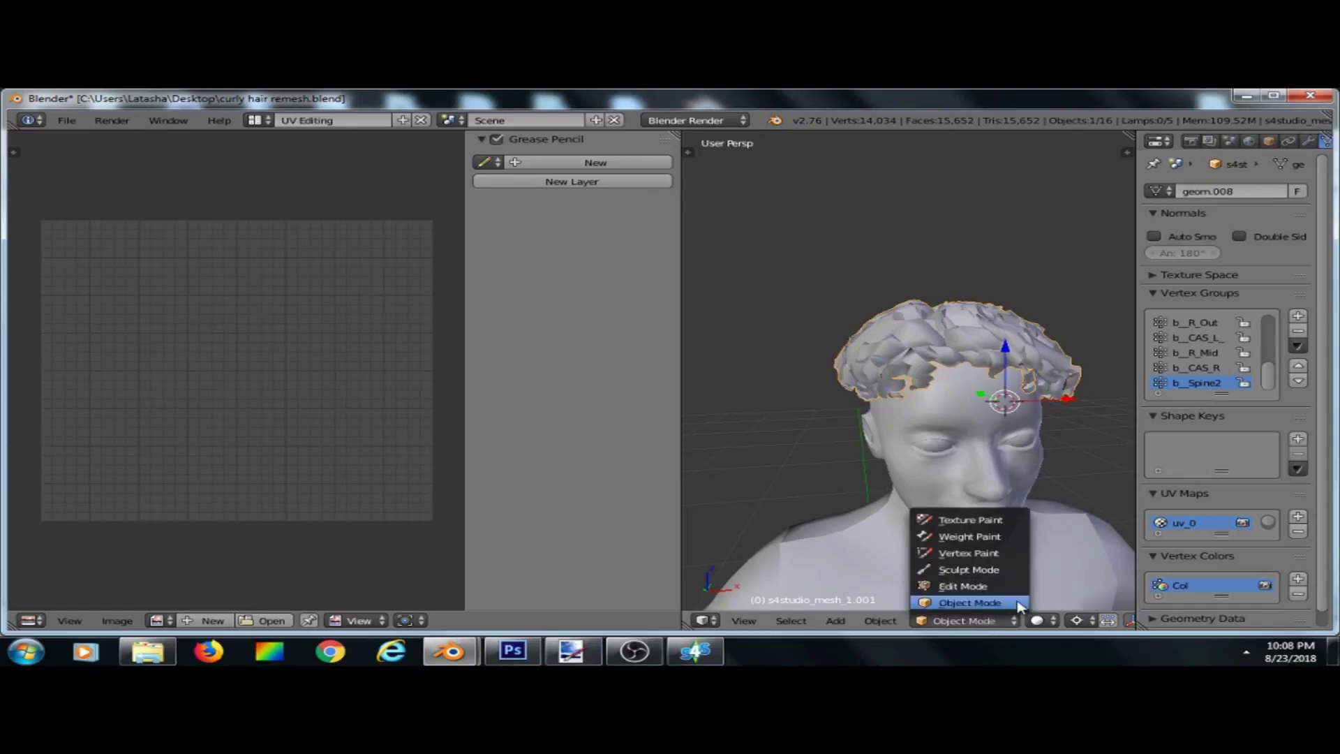
{"action": "left_click", "coordinate": [973, 588]}
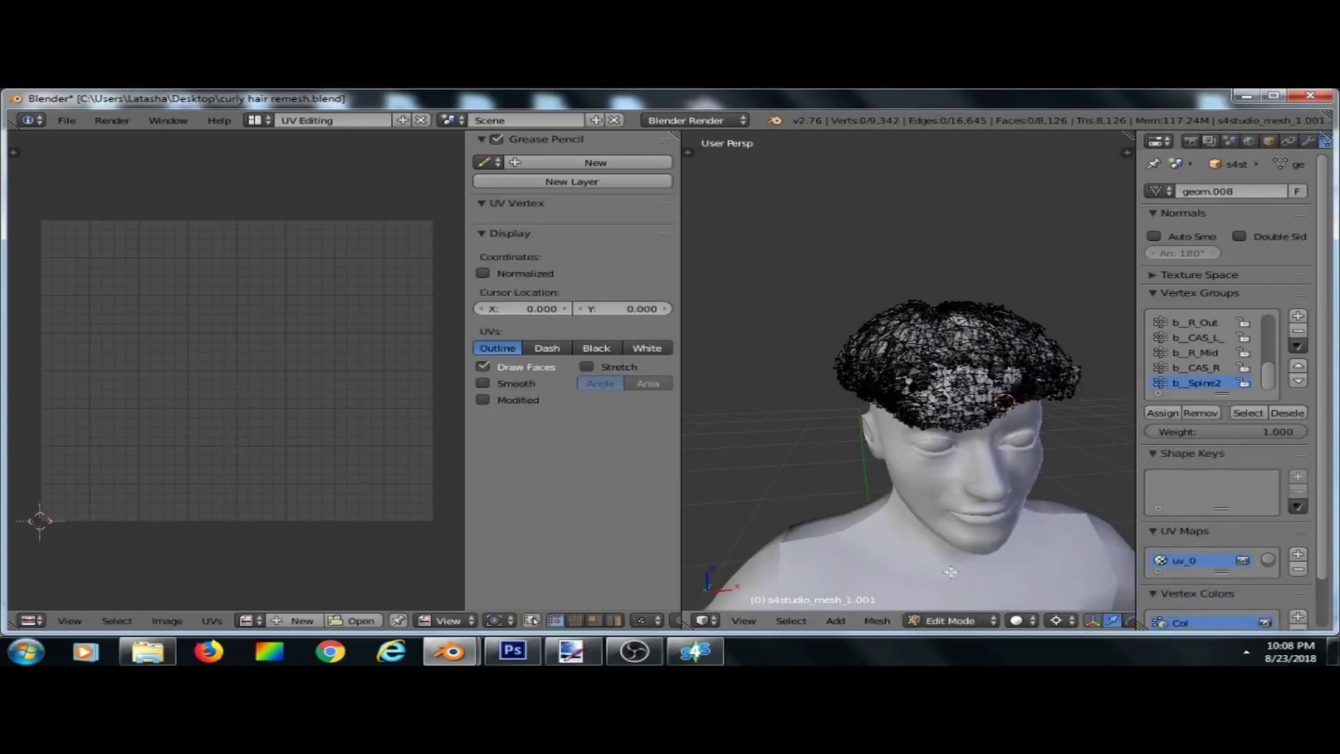
Set the 3D viewport shading to Texture while keeping the hair mesh in Edit Mode.
{"action": "left_click", "coordinate": [1018, 621]}
{"action": "left_click", "coordinate": [947, 619]}
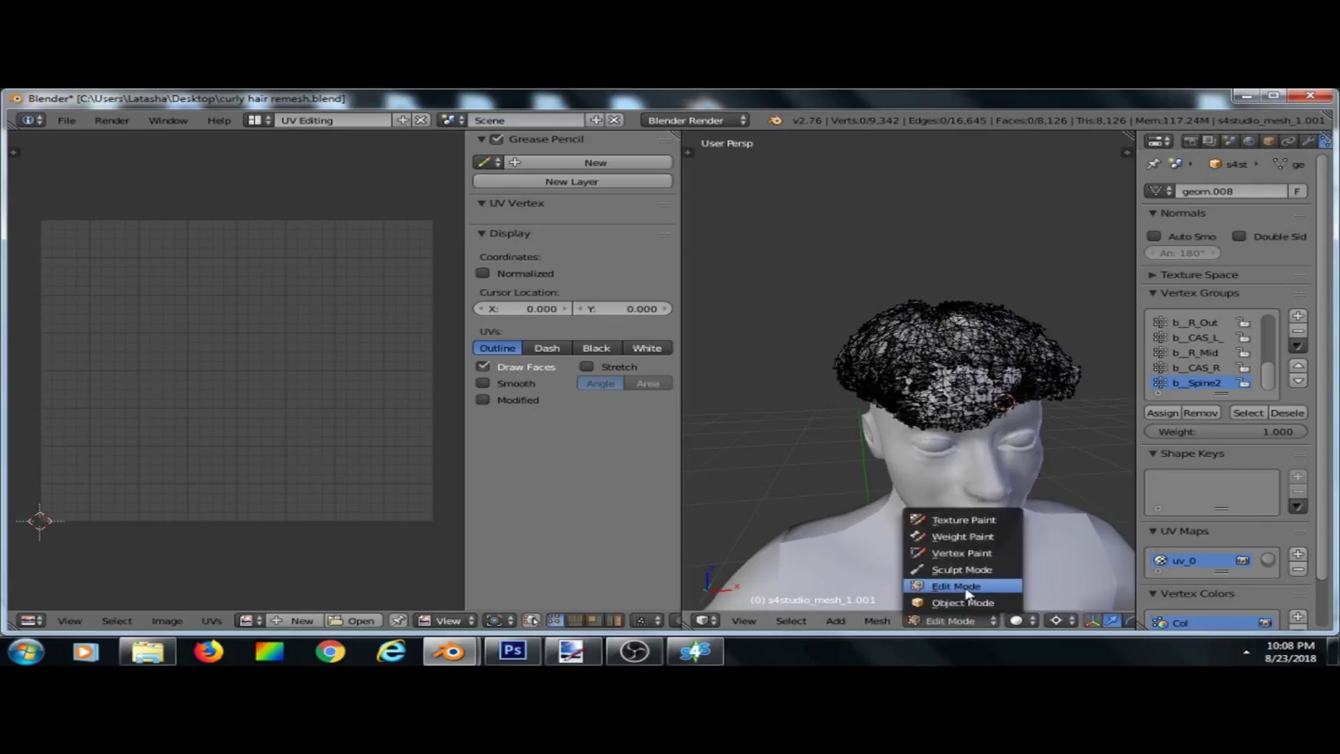
{"action": "left_click", "coordinate": [968, 589]}
{"action": "left_click", "coordinate": [1031, 622]}
{"action": "left_click", "coordinate": [1052, 553]}
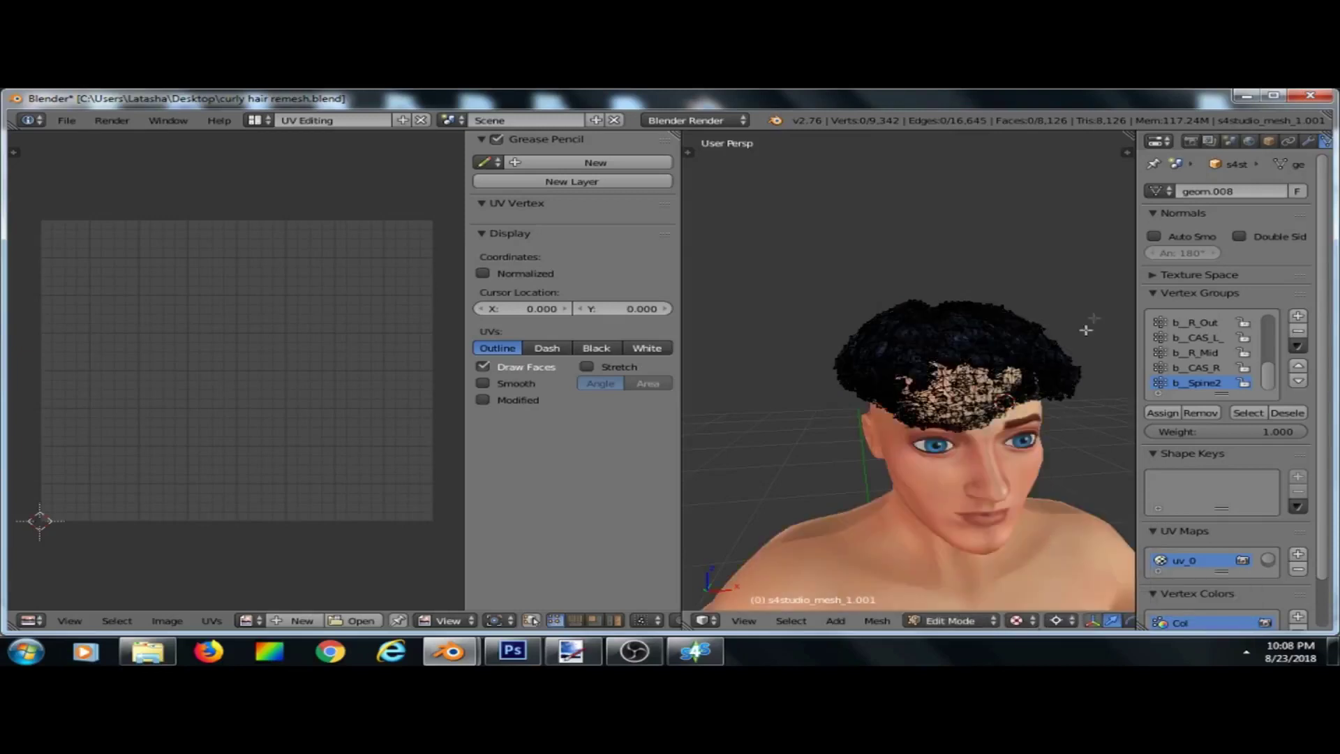
{"action": "scroll", "coordinate": [946, 414], "scroll_direction": "up", "scroll_amount": 6}
{"action": "scroll", "coordinate": [946, 414], "scroll_direction": "down", "scroll_amount": 7}
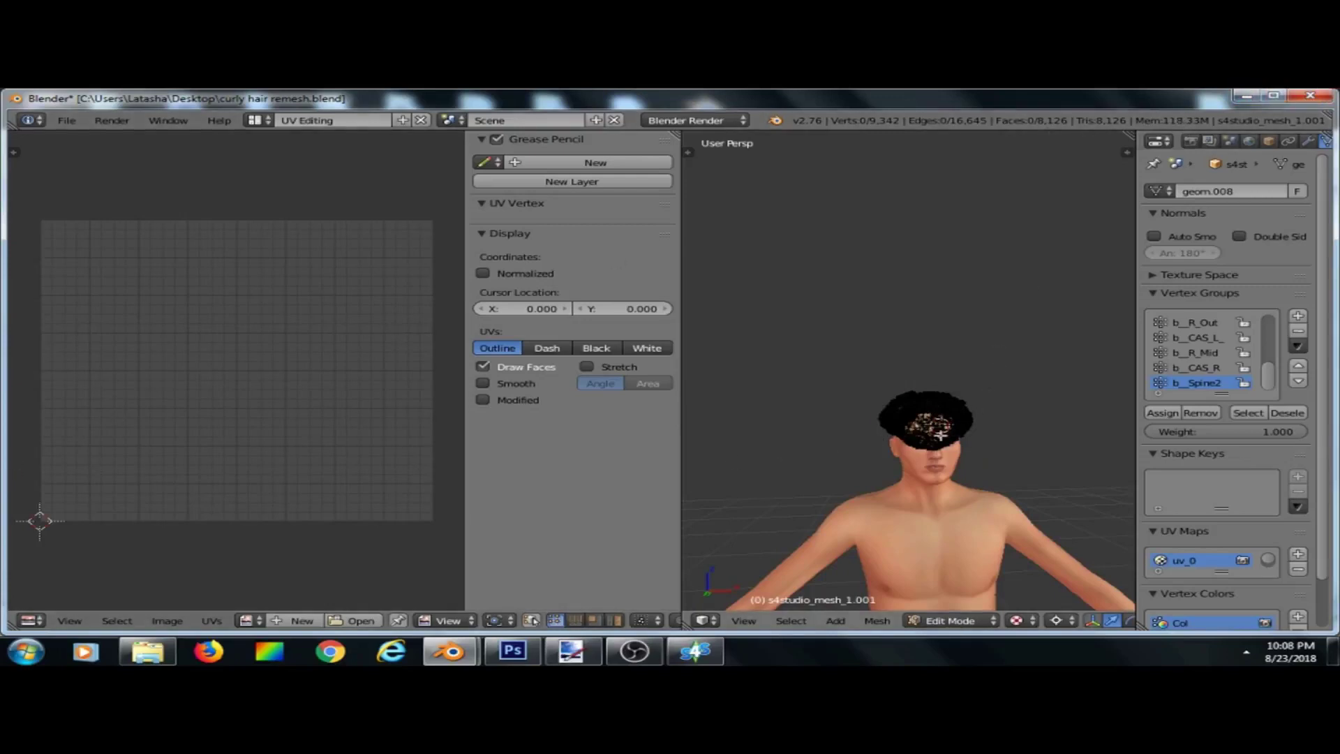
Select all of the hair mesh's vertices to display its UV layout.
{"action": "key", "text": "a"}
{"action": "scroll", "coordinate": [203, 269], "scroll_direction": "up", "scroll_amount": 4}
{"action": "scroll", "coordinate": [93, 283], "scroll_direction": "down", "scroll_amount": 4}
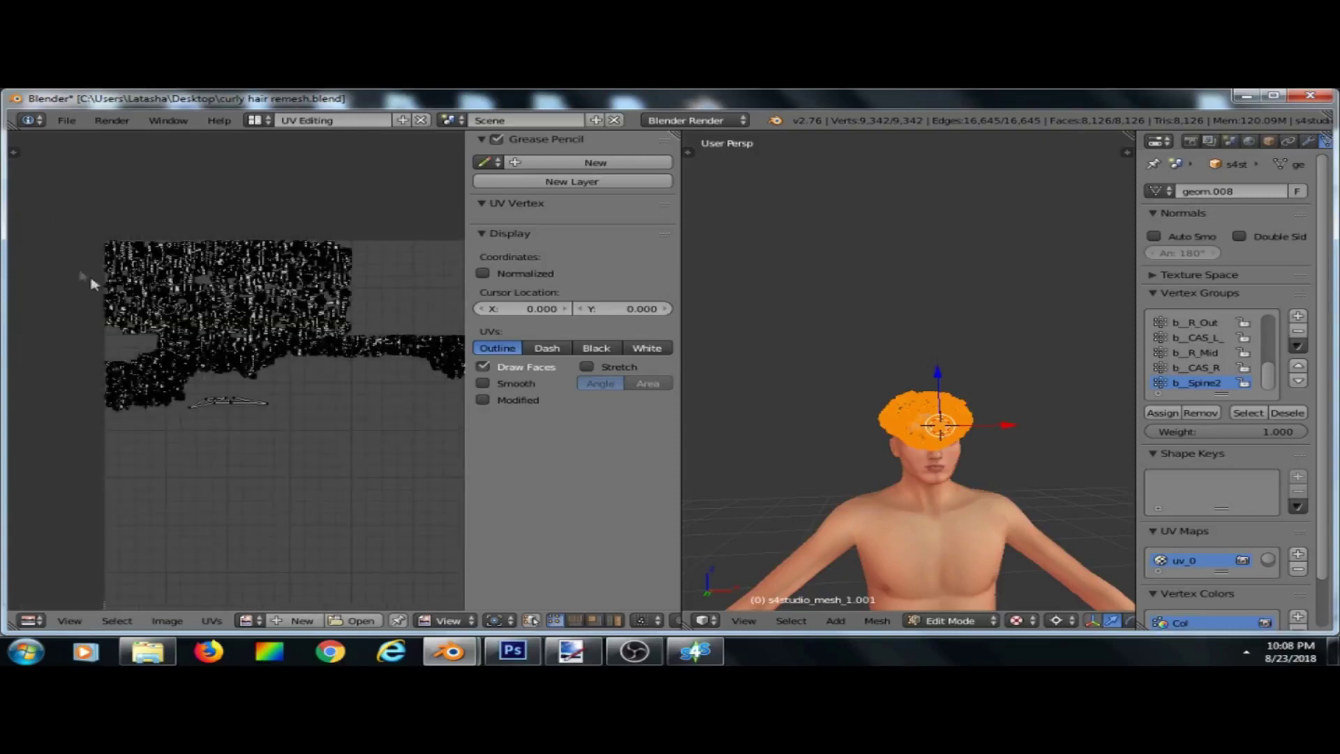
Examine how the hair's UV islands are arranged across the texture area in the UV editor.
{"action": "scroll", "coordinate": [93, 282], "scroll_direction": "down", "scroll_amount": 3}
{"action": "scroll", "coordinate": [419, 335], "scroll_direction": "up", "scroll_amount": 3}
{"action": "scroll", "coordinate": [58, 320], "scroll_direction": "down", "scroll_amount": 4}
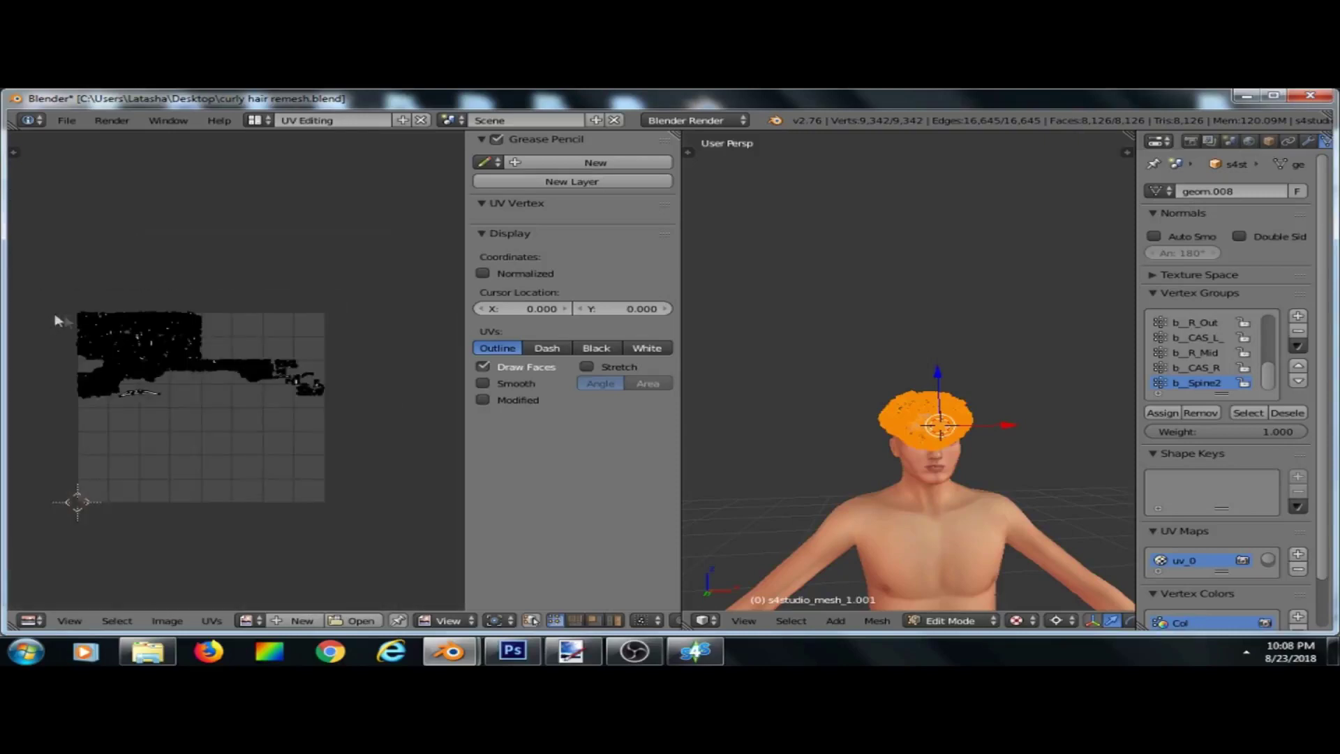
{"action": "scroll", "coordinate": [58, 320], "scroll_direction": "up", "scroll_amount": 2}
{"action": "scroll", "coordinate": [198, 360], "scroll_direction": "down", "scroll_amount": 2}
{"action": "scroll", "coordinate": [412, 435], "scroll_direction": "up", "scroll_amount": 2}
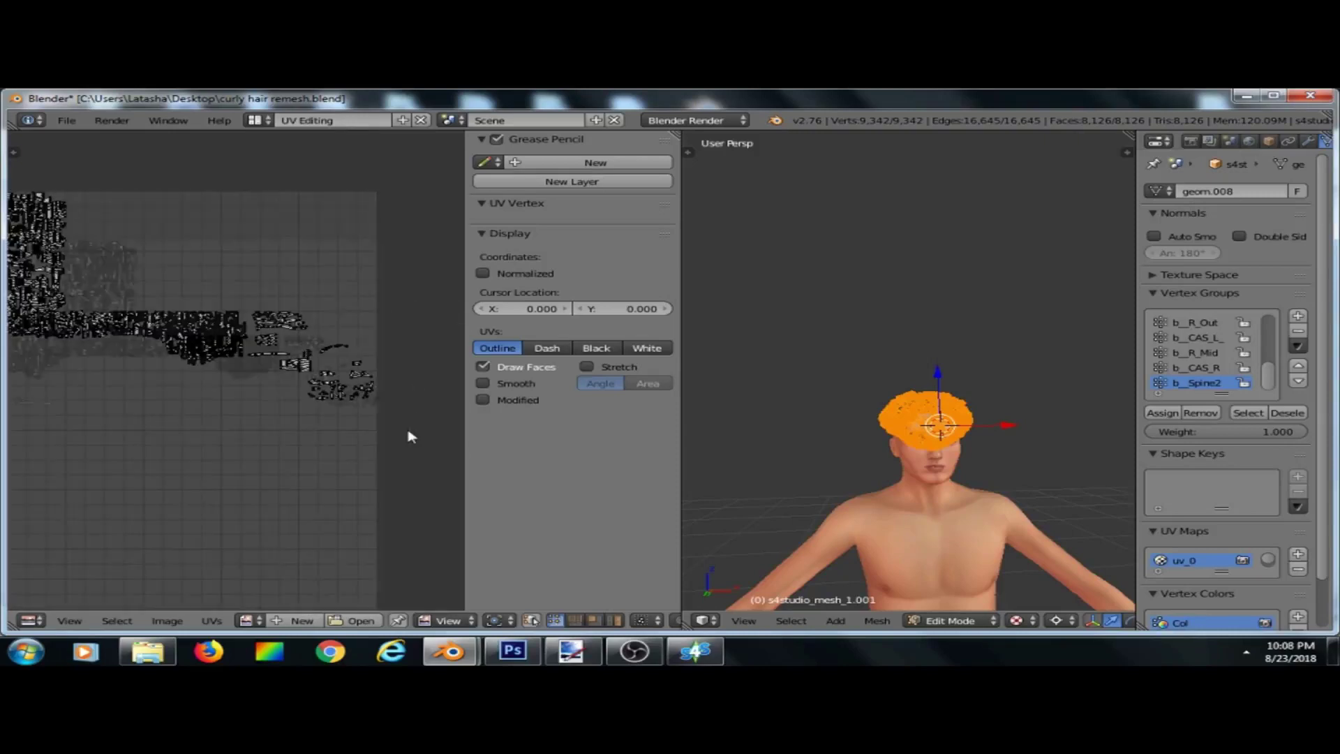
{"action": "scroll", "coordinate": [410, 437], "scroll_direction": "down", "scroll_amount": 1}
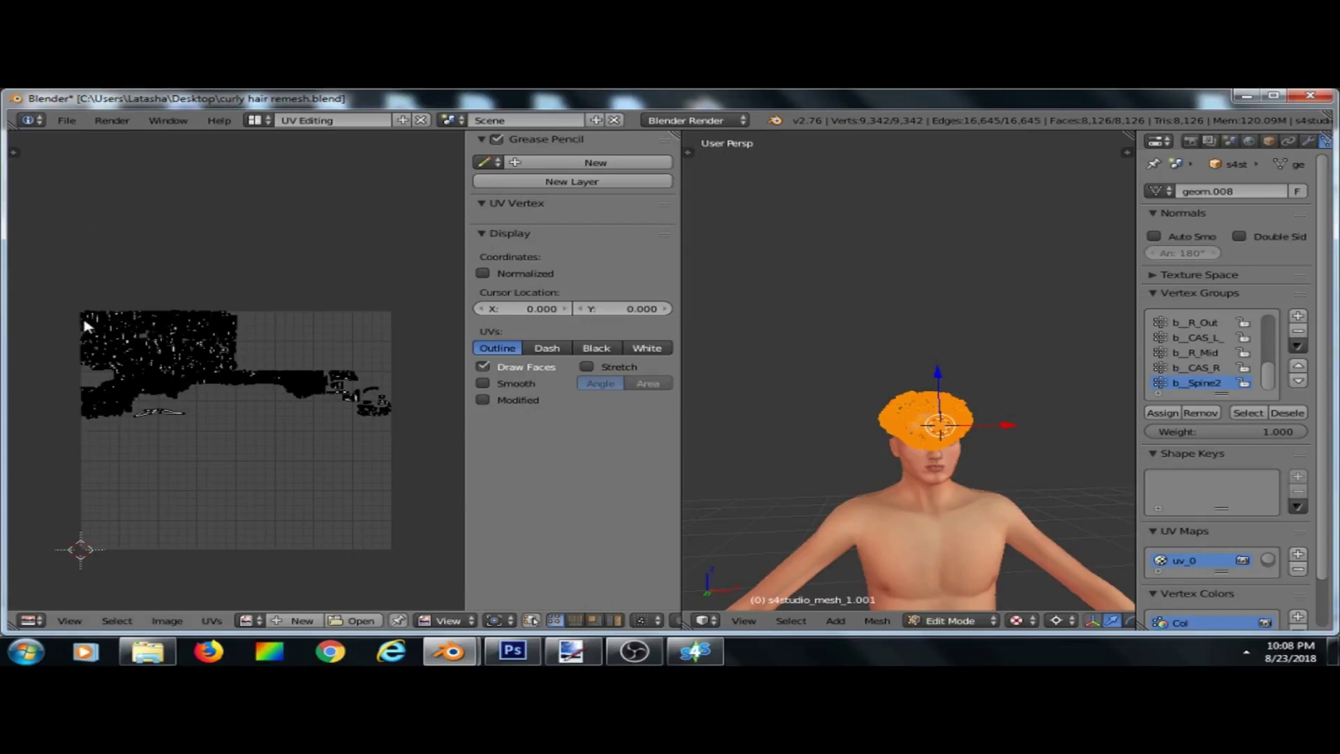
{"action": "scroll", "coordinate": [85, 325], "scroll_direction": "up", "scroll_amount": 2}
{"action": "scroll", "coordinate": [109, 334], "scroll_direction": "down", "scroll_amount": 2}
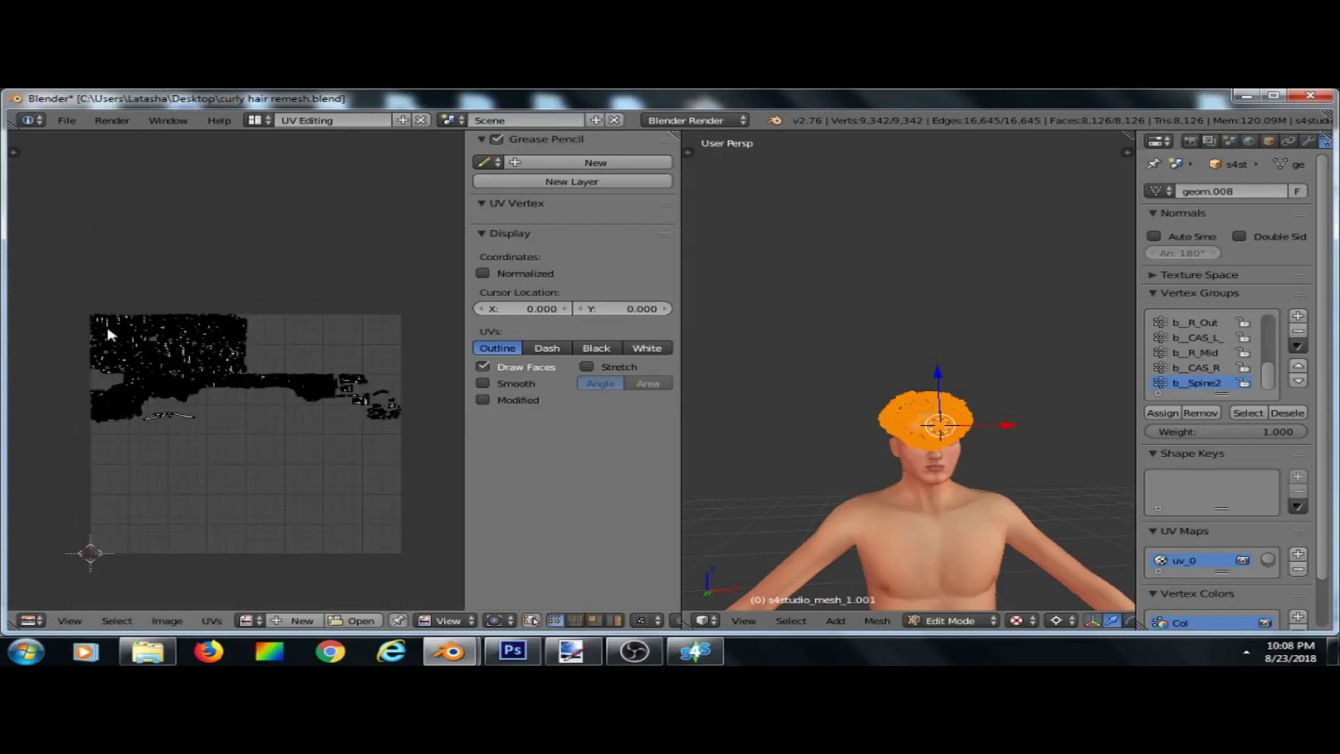
{"action": "scroll", "coordinate": [109, 335], "scroll_direction": "up", "scroll_amount": 3}
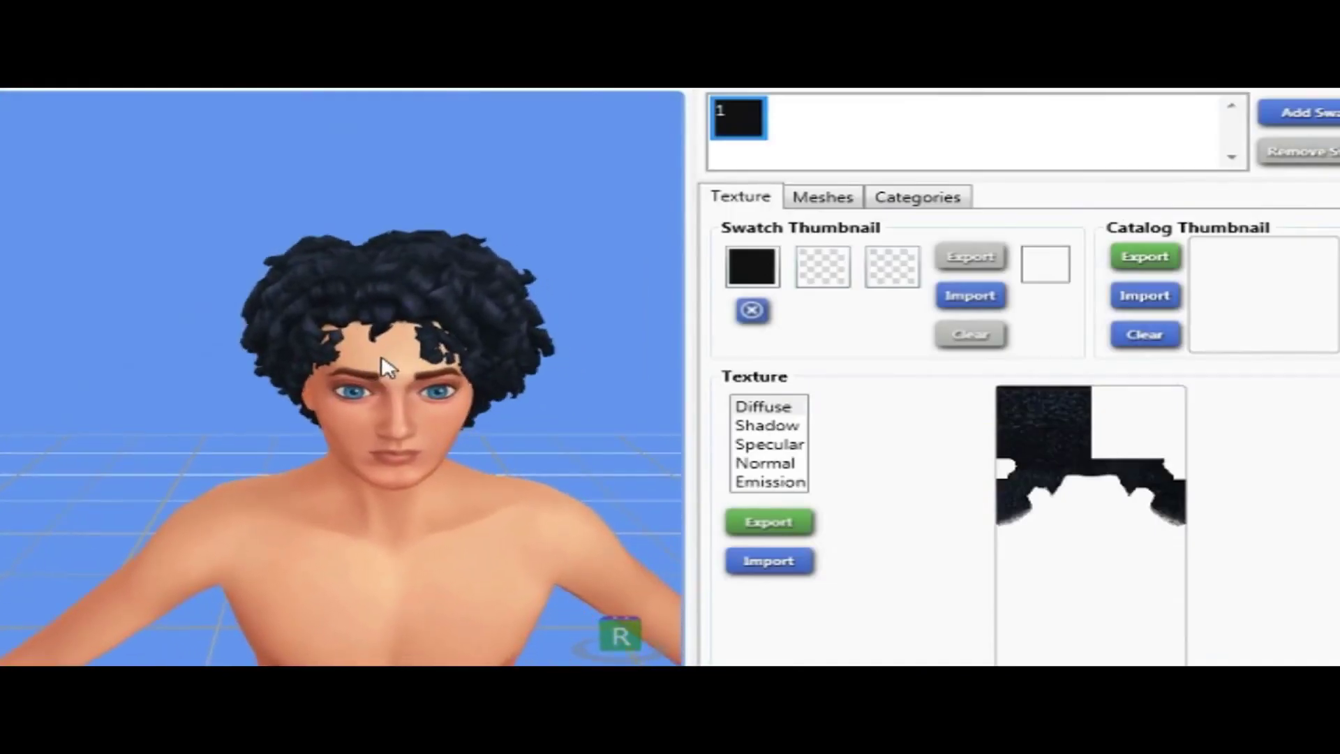
Examine the original curly hair and its diffuse texture in Sims 4 Studio and return to the Blender UV editing window.
{"action": "scroll", "coordinate": [502, 425], "scroll_direction": "up", "scroll_amount": 3}
{"action": "right_click_drag", "start_coordinate": [501, 426], "coordinate": [513, 394]}
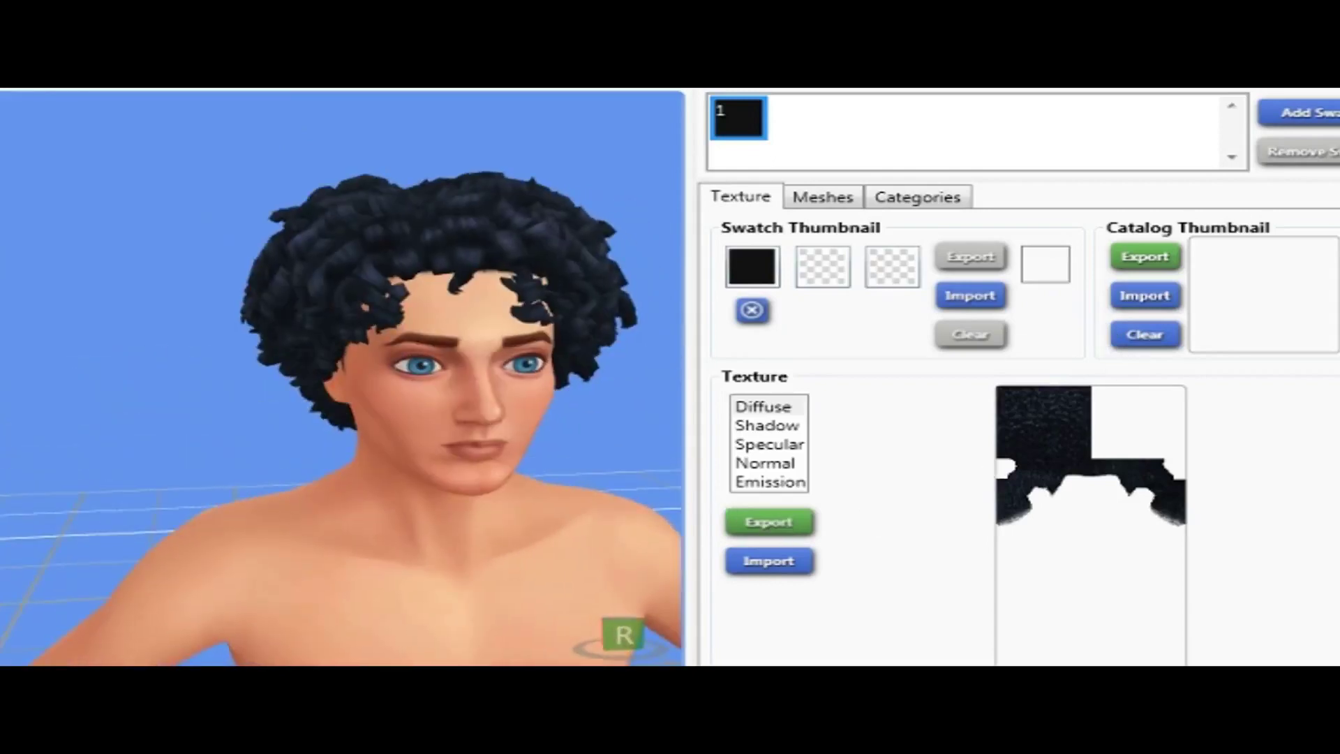
{"action": "mouse_move", "coordinate": [356, 743]}
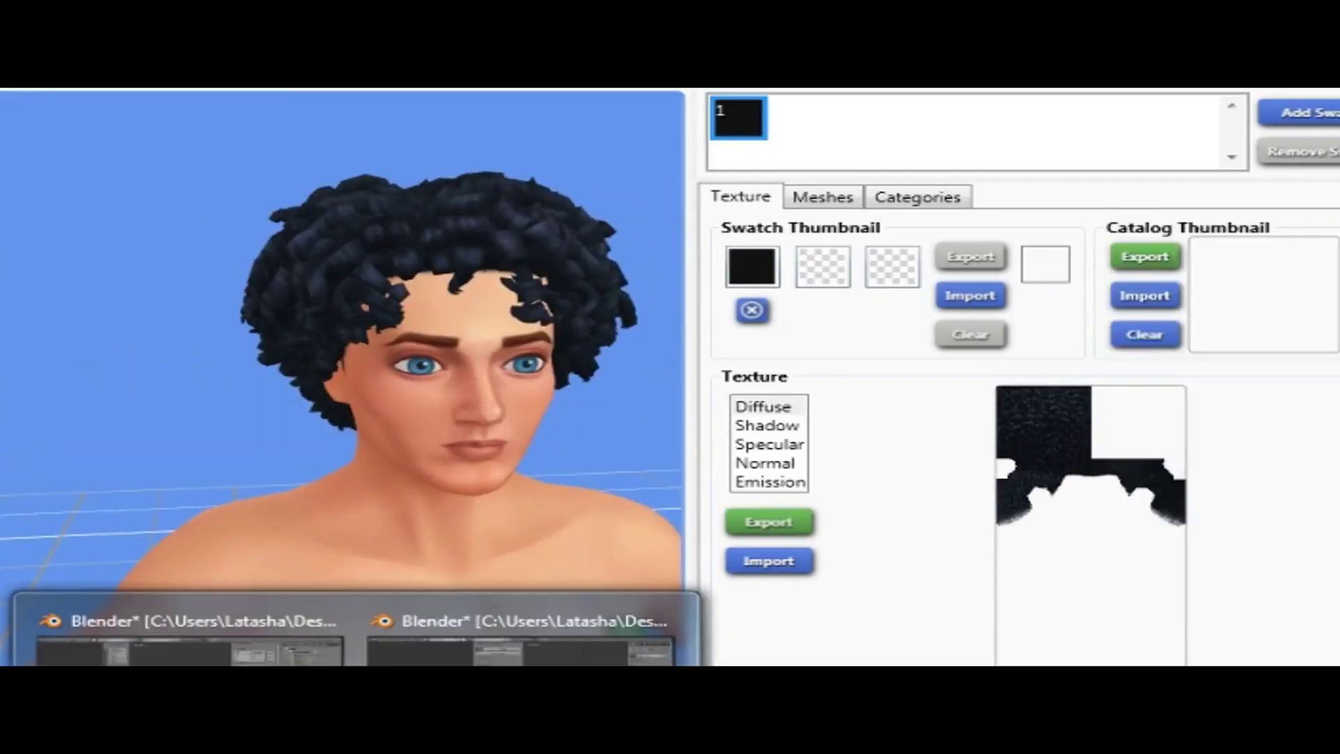
{"action": "left_click", "coordinate": [520, 638]}
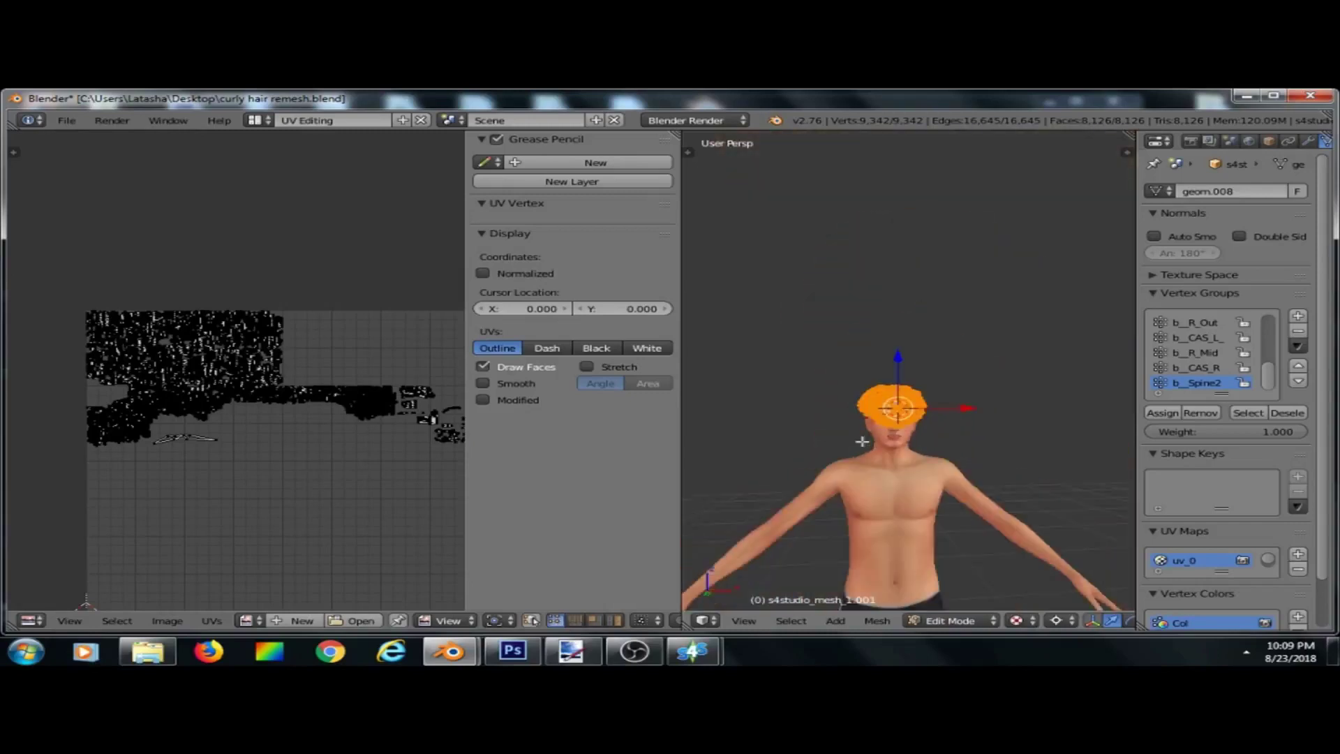
Deselect all of the hair mesh's vertices and select them all again to redisplay the UV layout.
{"action": "scroll", "coordinate": [871, 419], "scroll_direction": "up", "scroll_amount": 6}
{"action": "middle_click_drag", "start_coordinate": [862, 441], "coordinate": [938, 473]}
{"action": "key", "text": "a"}
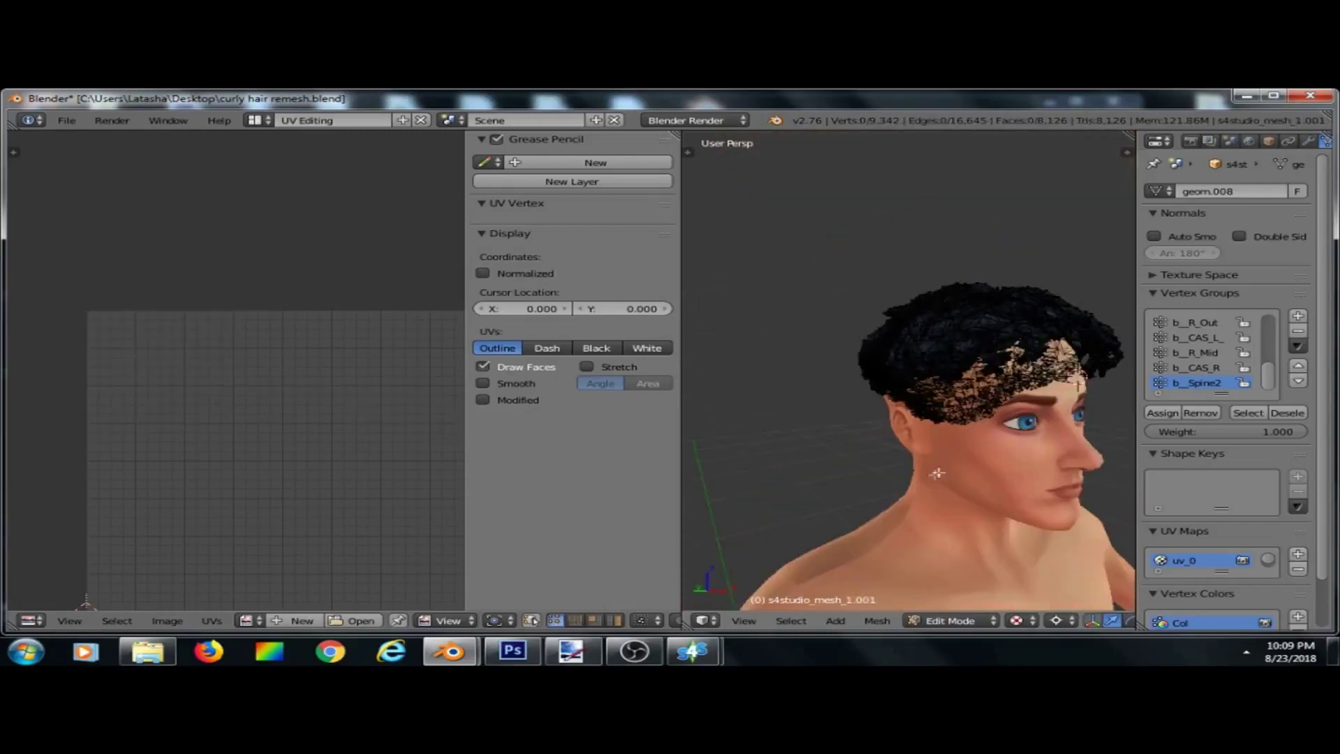
{"action": "key", "text": "a"}
Switch to the Sims 4 Studio window with ddddd.package, turn the preview toward the front and maximize the window.
{"action": "mouse_move", "coordinate": [710, 652]}
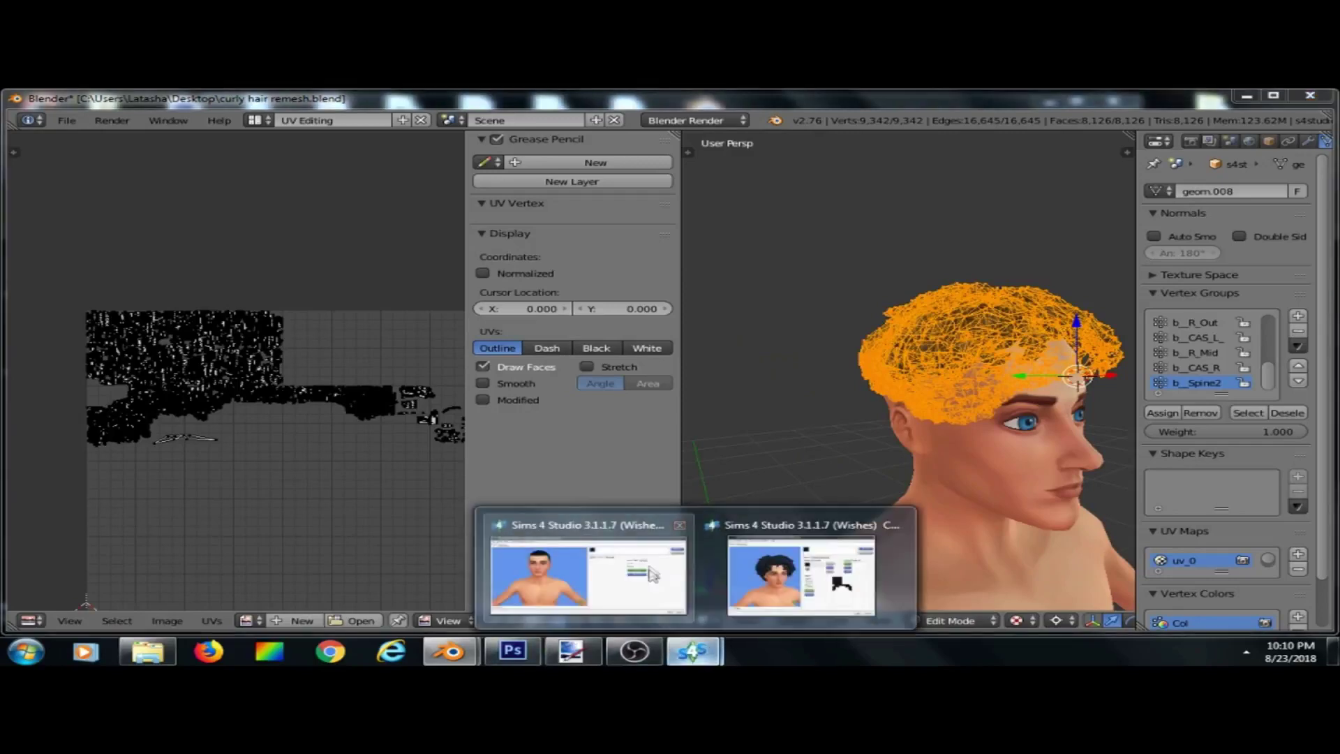
{"action": "left_click", "coordinate": [803, 568]}
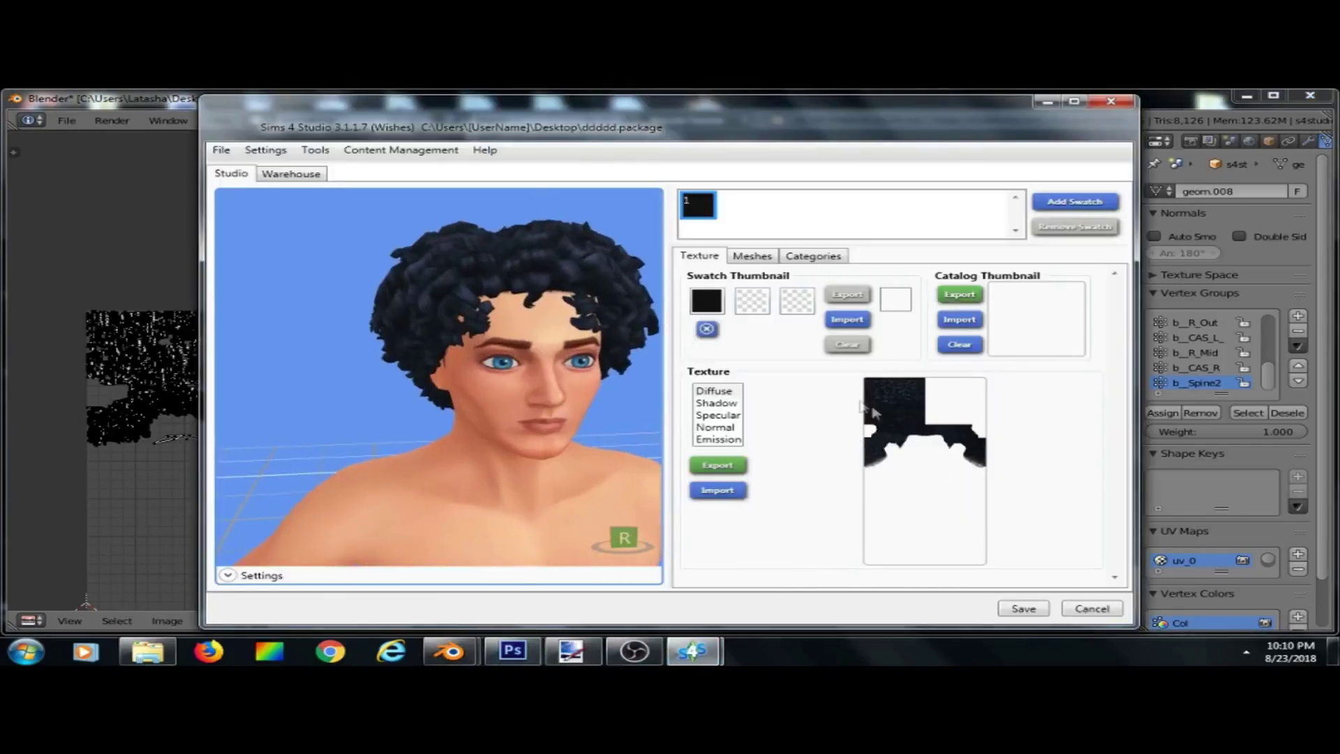
{"action": "scroll", "coordinate": [574, 384], "scroll_direction": "down", "scroll_amount": 2}
{"action": "right_click_drag", "start_coordinate": [568, 381], "coordinate": [472, 396]}
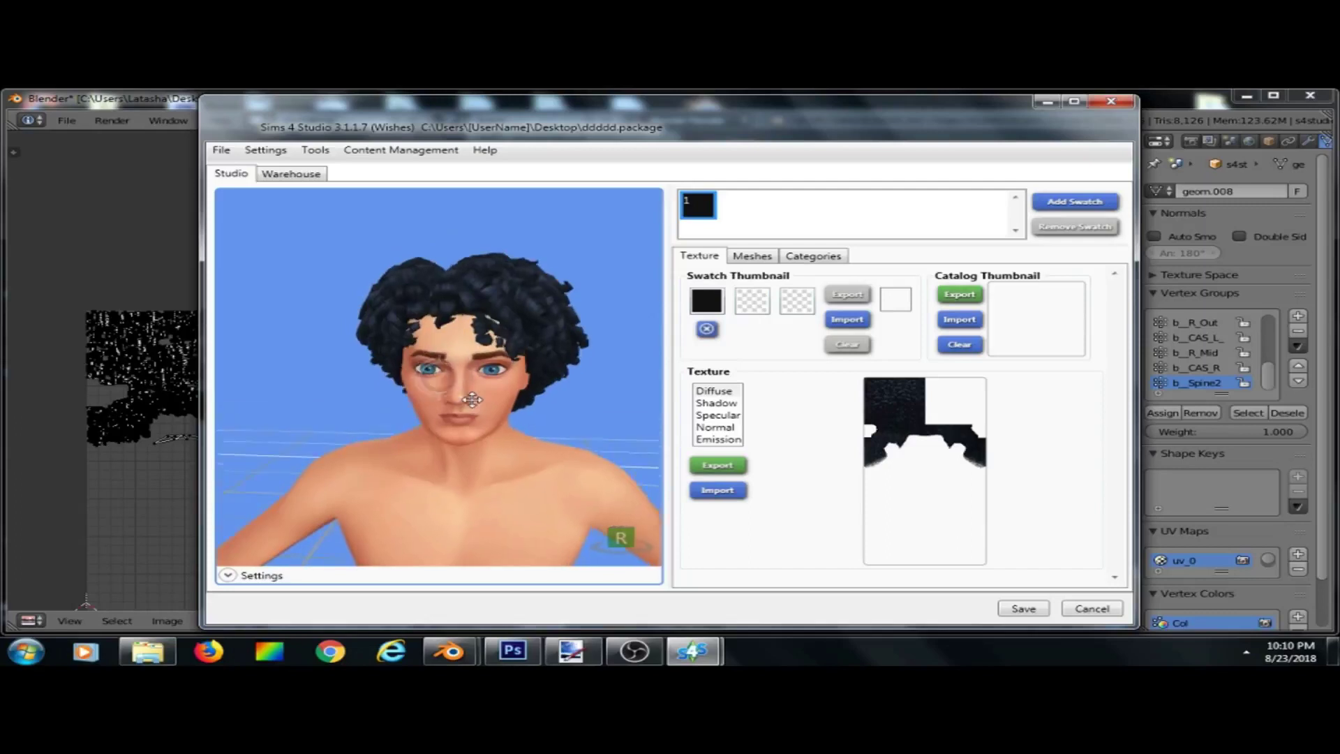
{"action": "left_click", "coordinate": [1068, 103]}
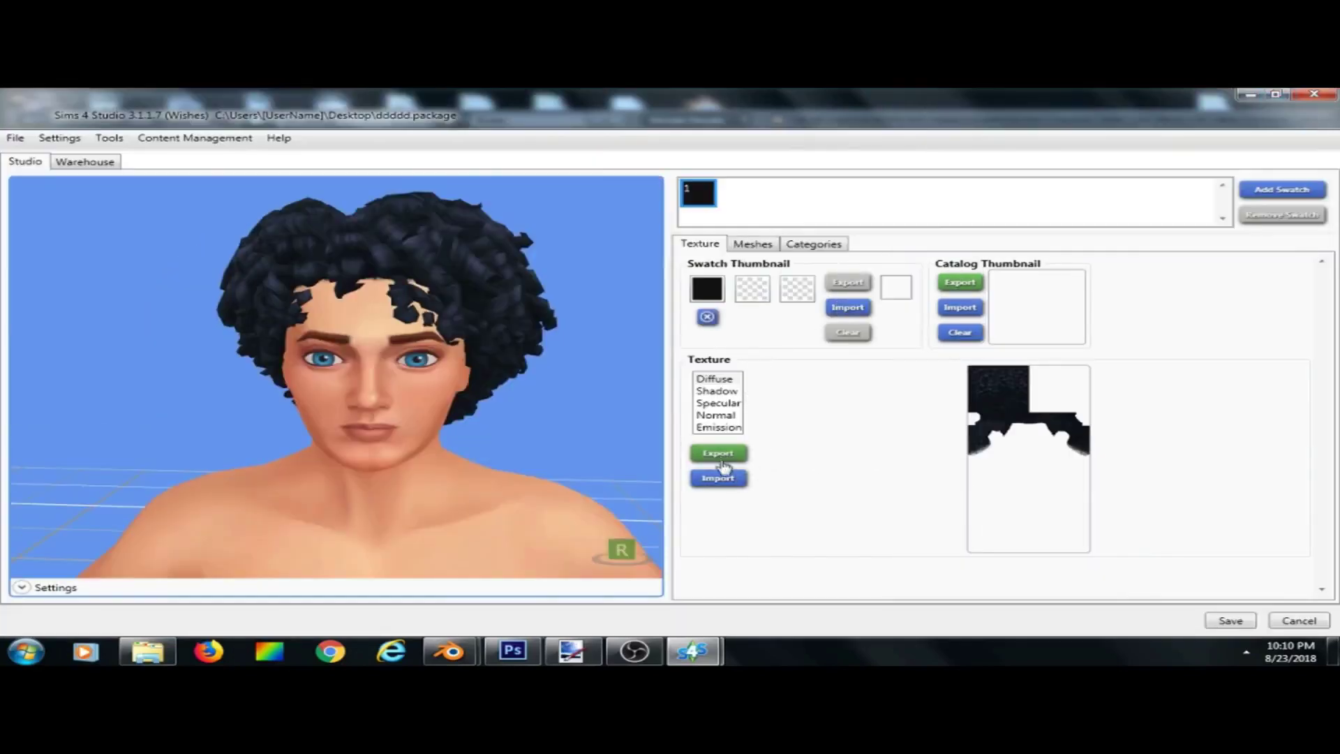
Export the curly hair's diffuse texture as a PNG named curly fade textureeee and view the exported image up close.
{"action": "left_click", "coordinate": [722, 455]}
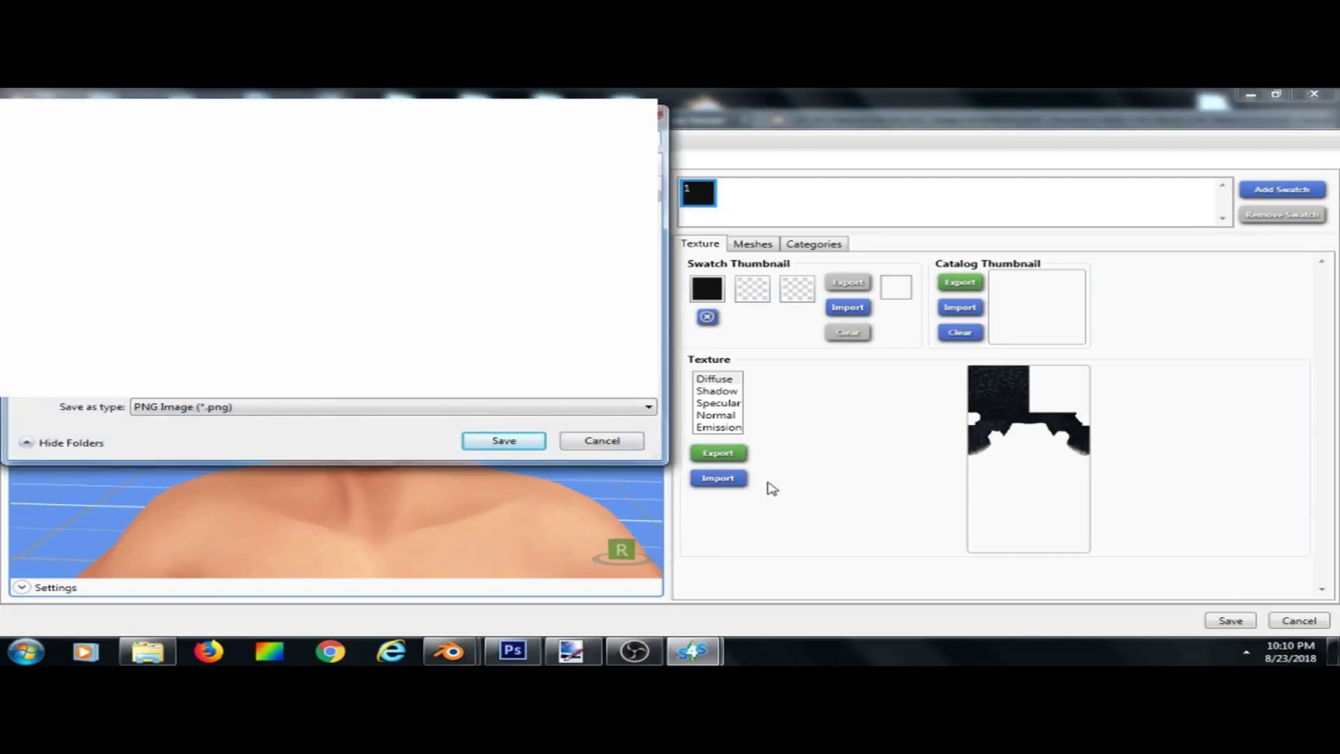
{"action": "type", "text": "curl"}
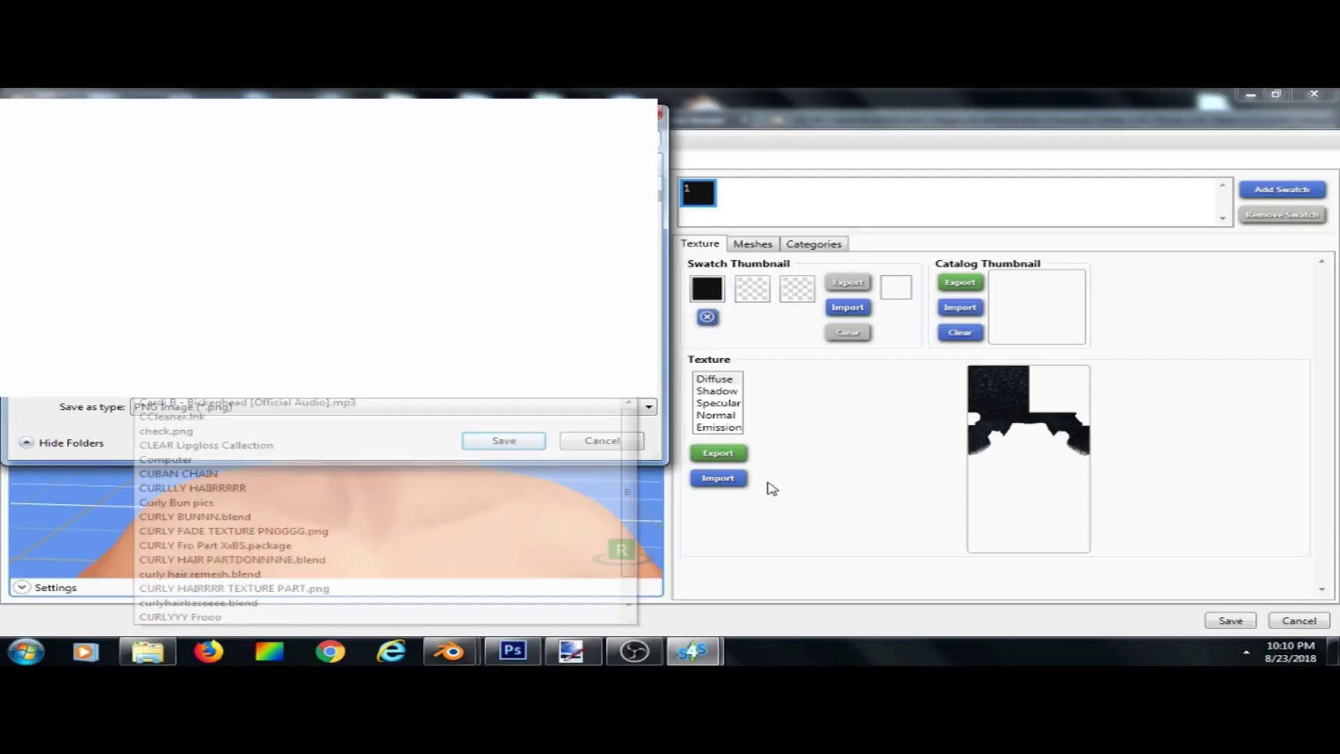
{"action": "type", "text": "y fa"}
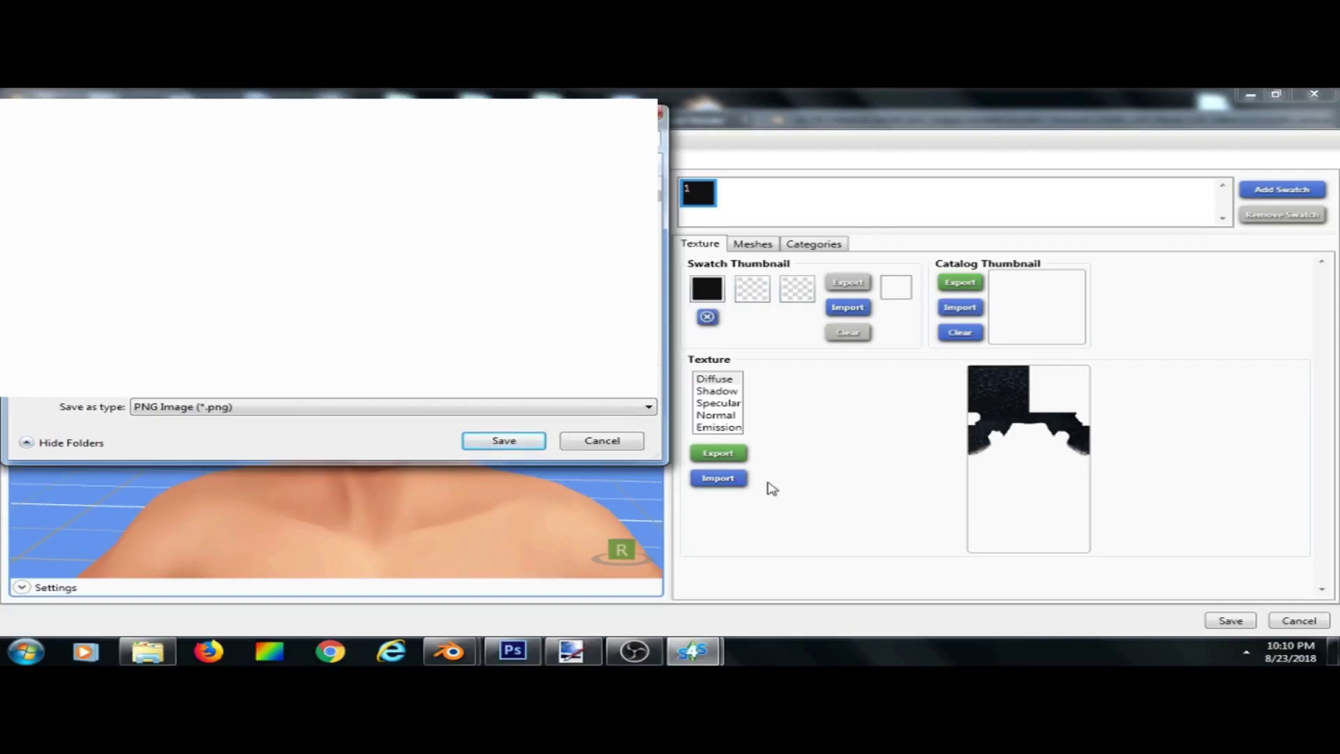
{"action": "key", "text": "BackSpace"}
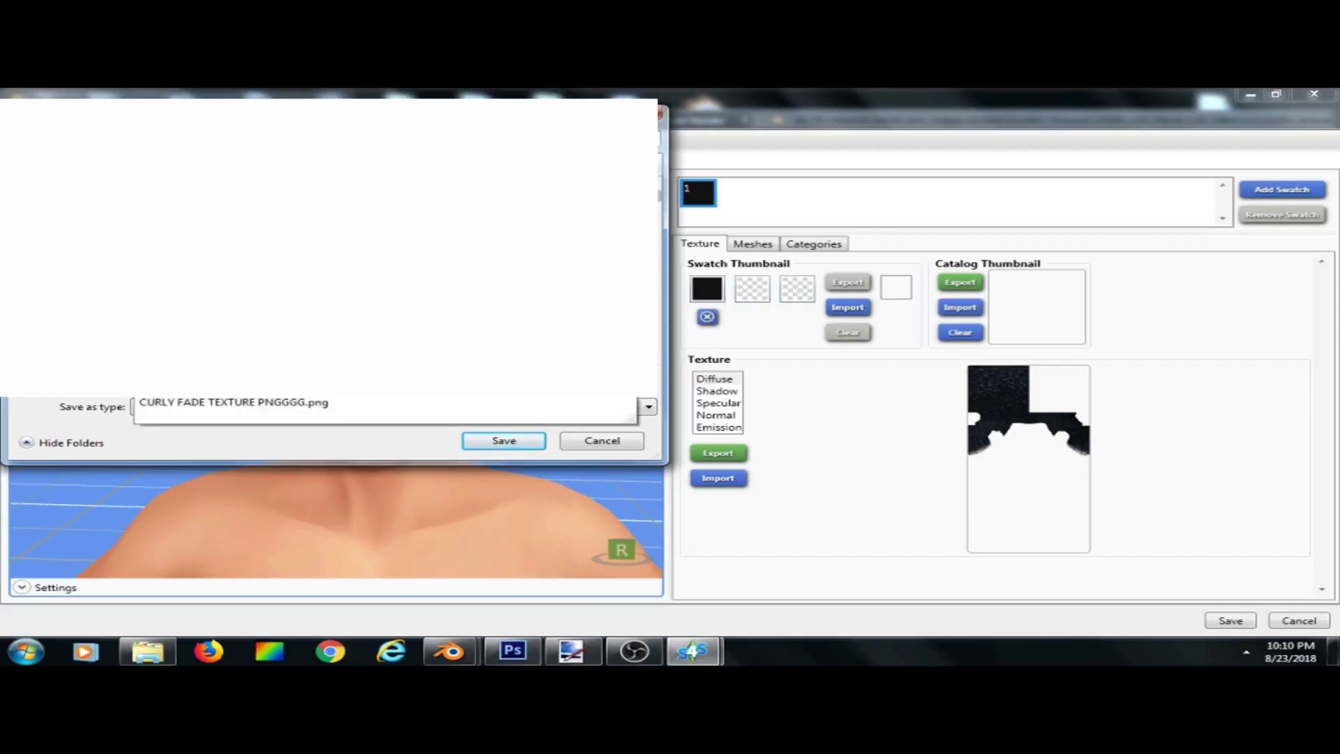
{"action": "key", "text": "Return"}
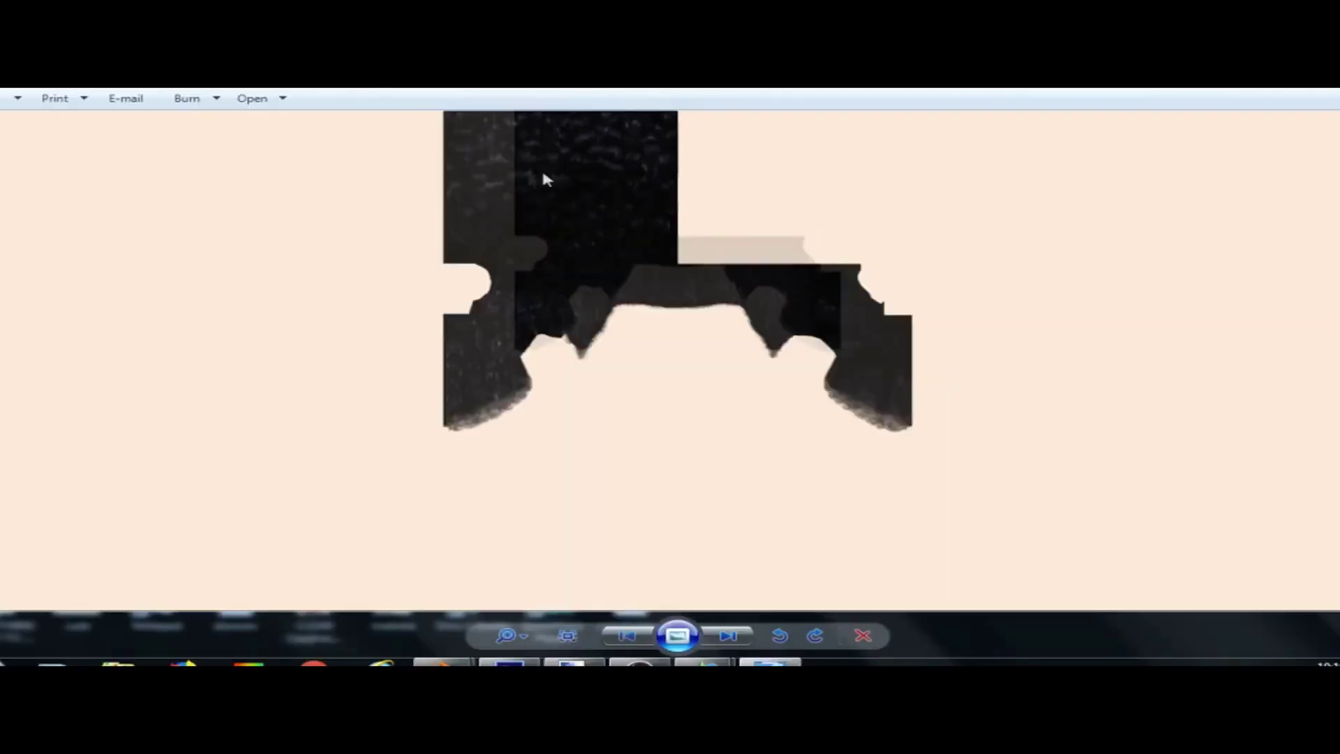
{"action": "scroll", "coordinate": [541, 179], "scroll_direction": "up", "scroll_amount": 5}
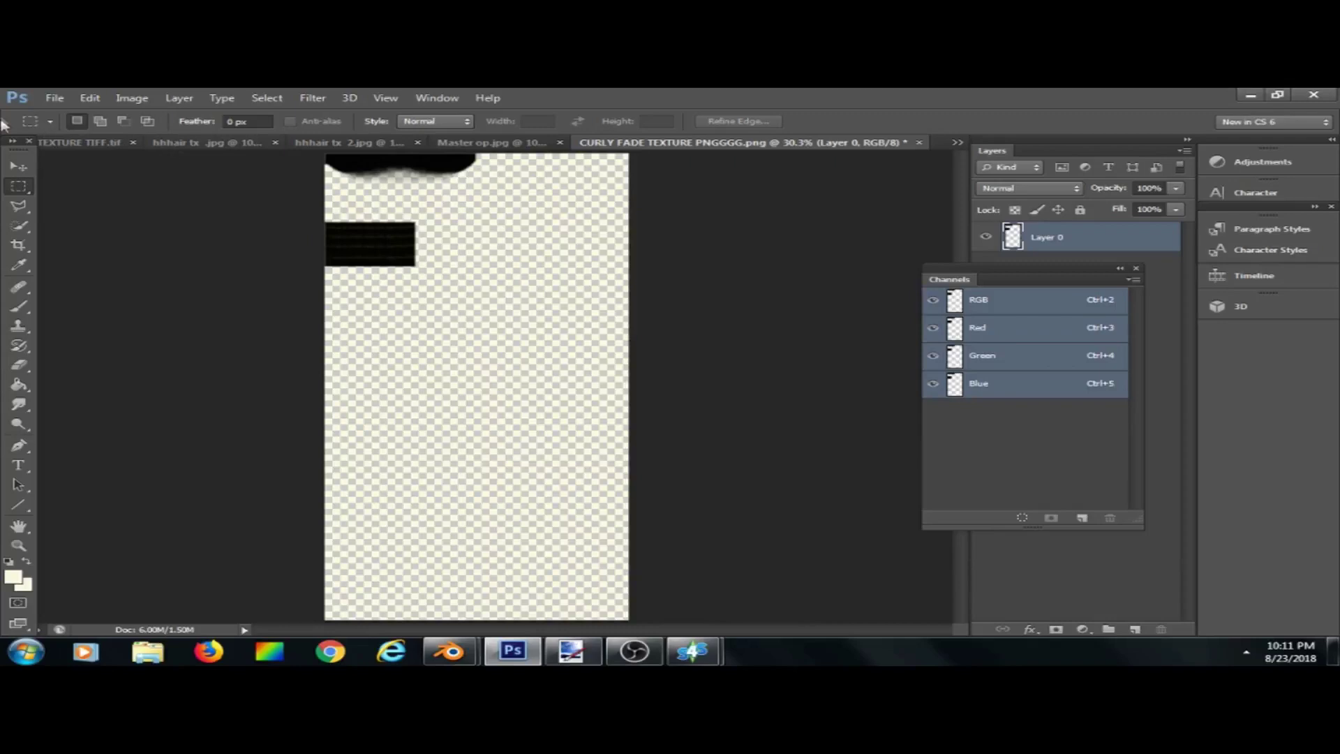
Open the exported curly fade textureeee.png in Photoshop and dismiss the floating Channels window.
{"action": "left_click", "coordinate": [54, 99]}
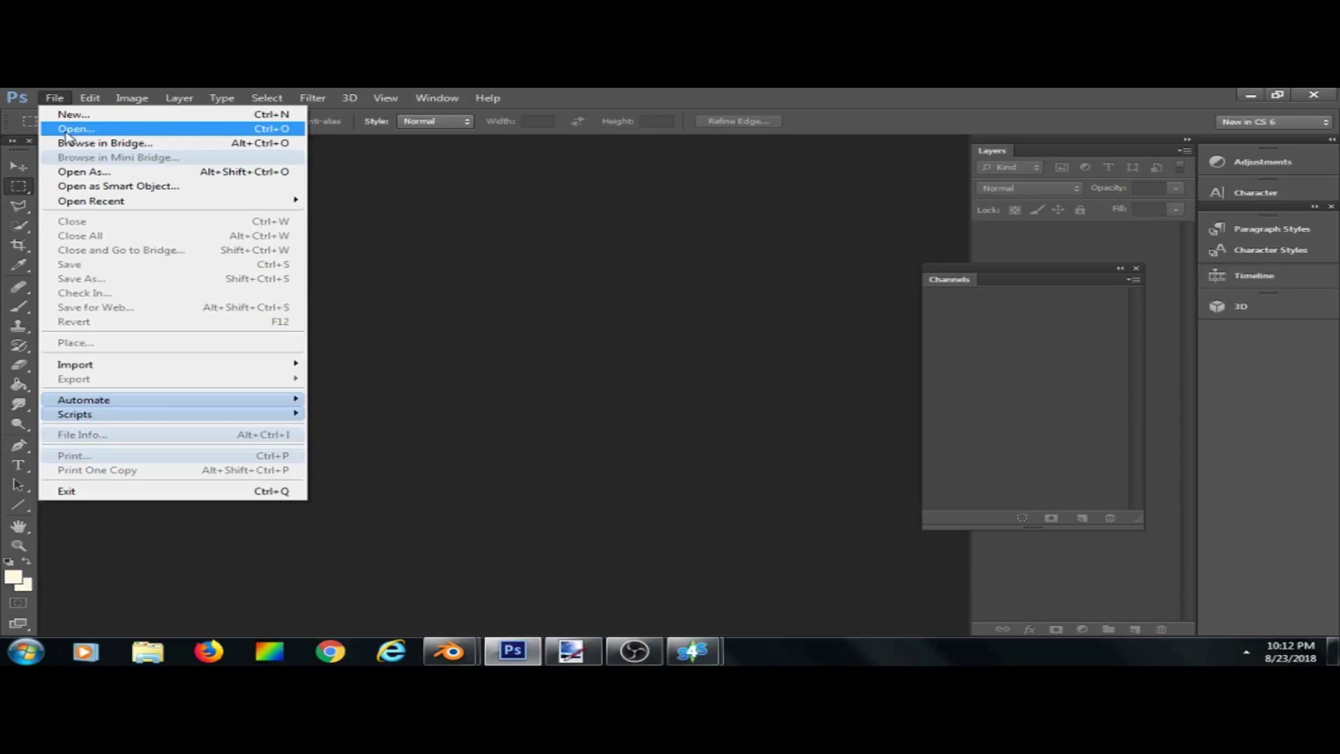
{"action": "left_click", "coordinate": [68, 129]}
{"action": "type", "text": "curly fad"}
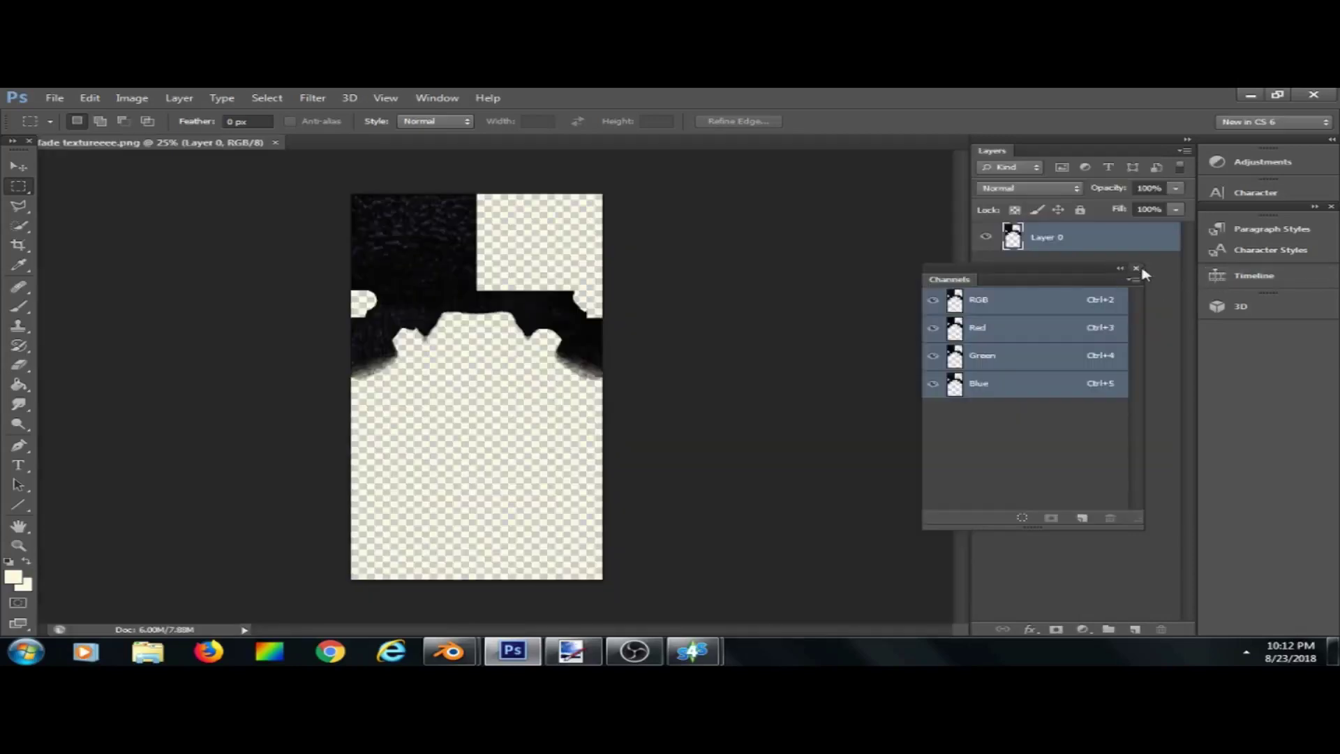
{"action": "left_click", "coordinate": [1137, 268]}
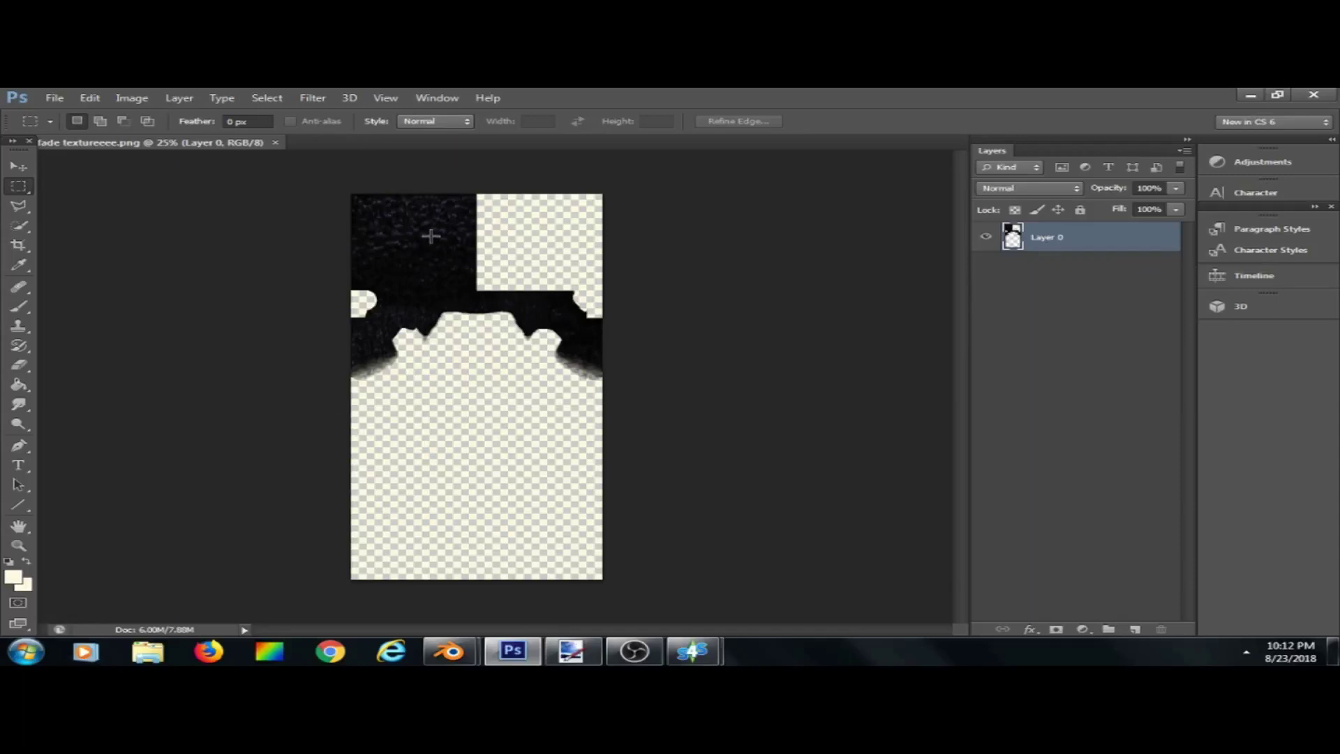
Add a Curves adjustment layer above the hair texture and darken it by bending the RGB curve to input 196, output 148.
{"action": "scroll", "coordinate": [430, 236], "scroll_direction": "up", "scroll_amount": 3, "text": "alt"}
{"action": "scroll", "coordinate": [447, 167], "scroll_direction": "up", "scroll_amount": 1}
{"action": "scroll", "coordinate": [488, 192], "scroll_direction": "up", "scroll_amount": 7, "text": "alt"}
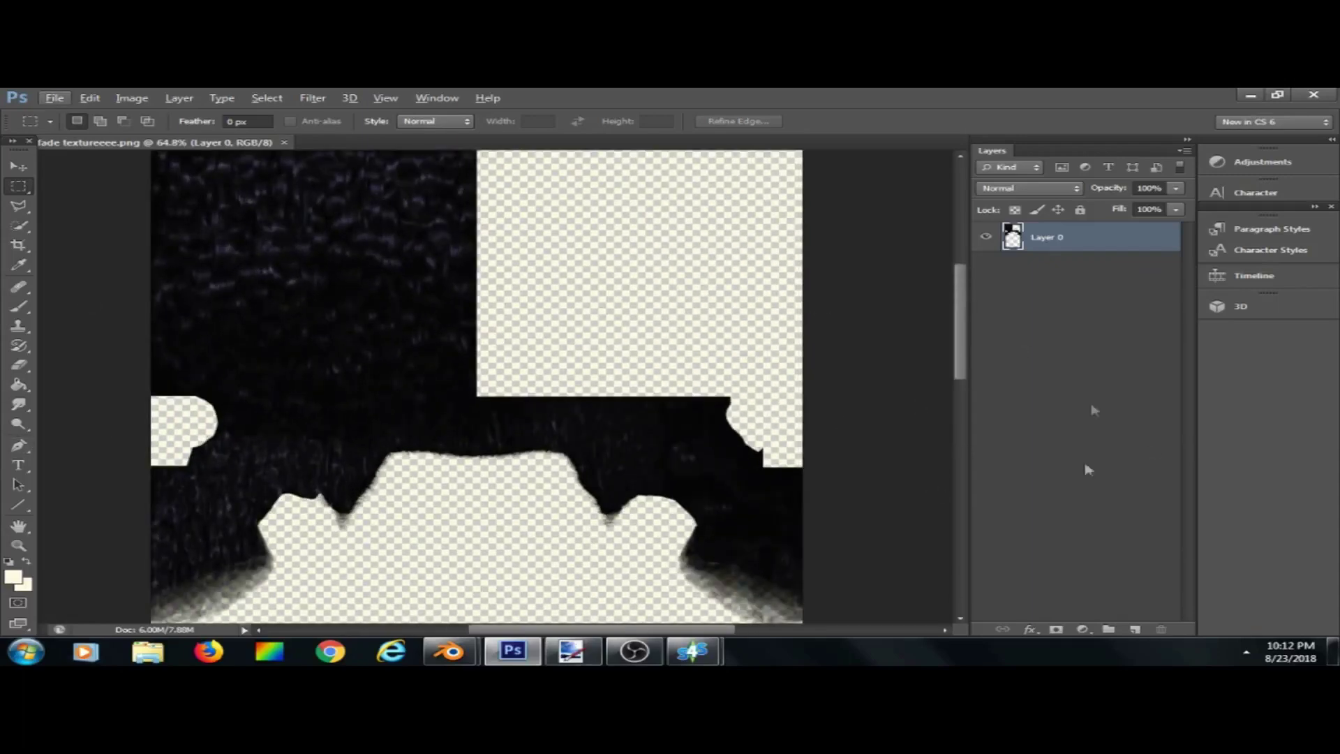
{"action": "left_click", "coordinate": [1082, 628]}
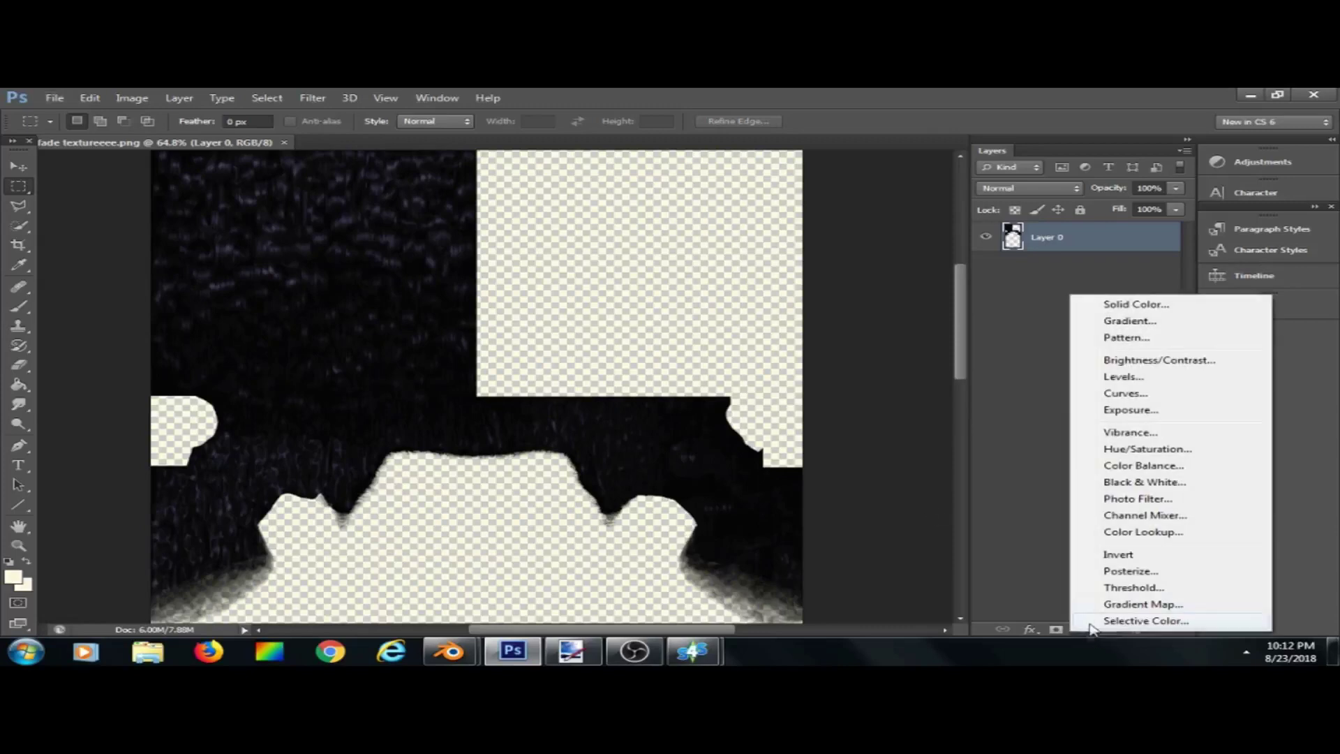
{"action": "left_click", "coordinate": [1157, 395]}
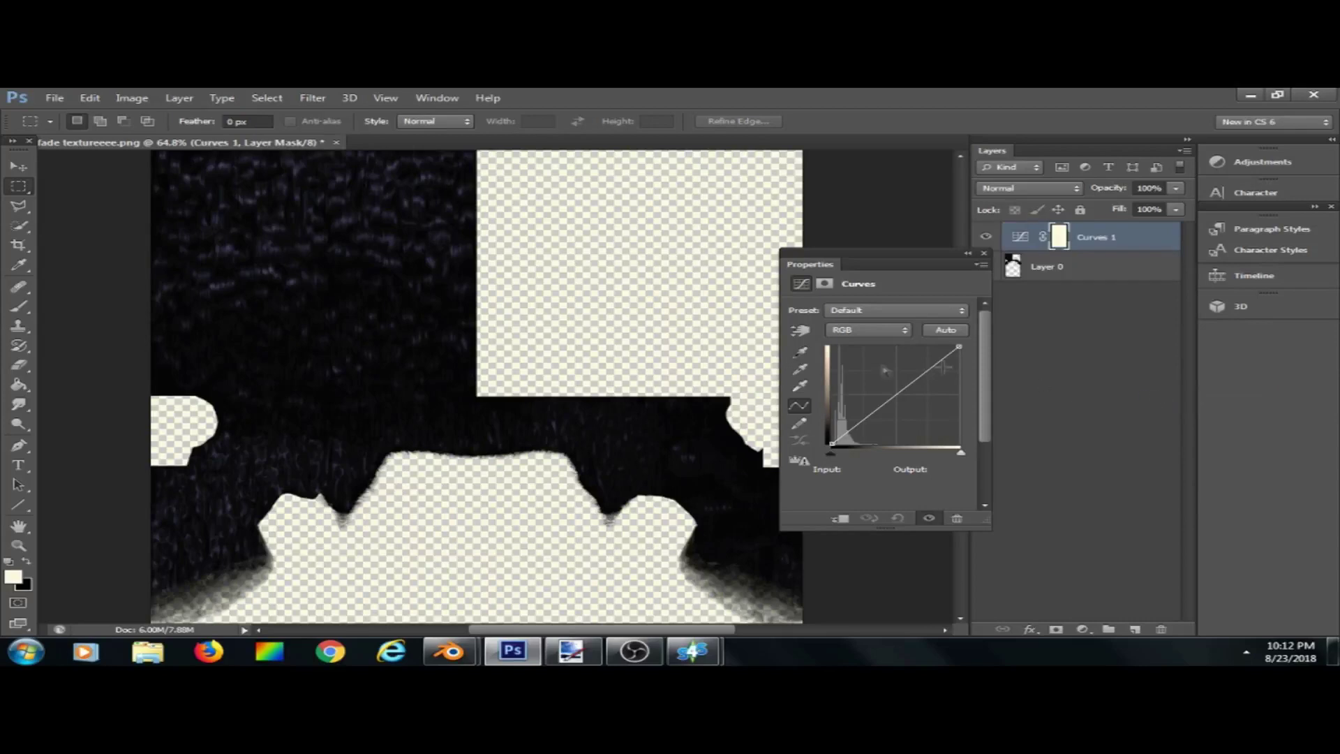
{"action": "left_click_drag", "start_coordinate": [901, 378], "coordinate": [929, 386]}
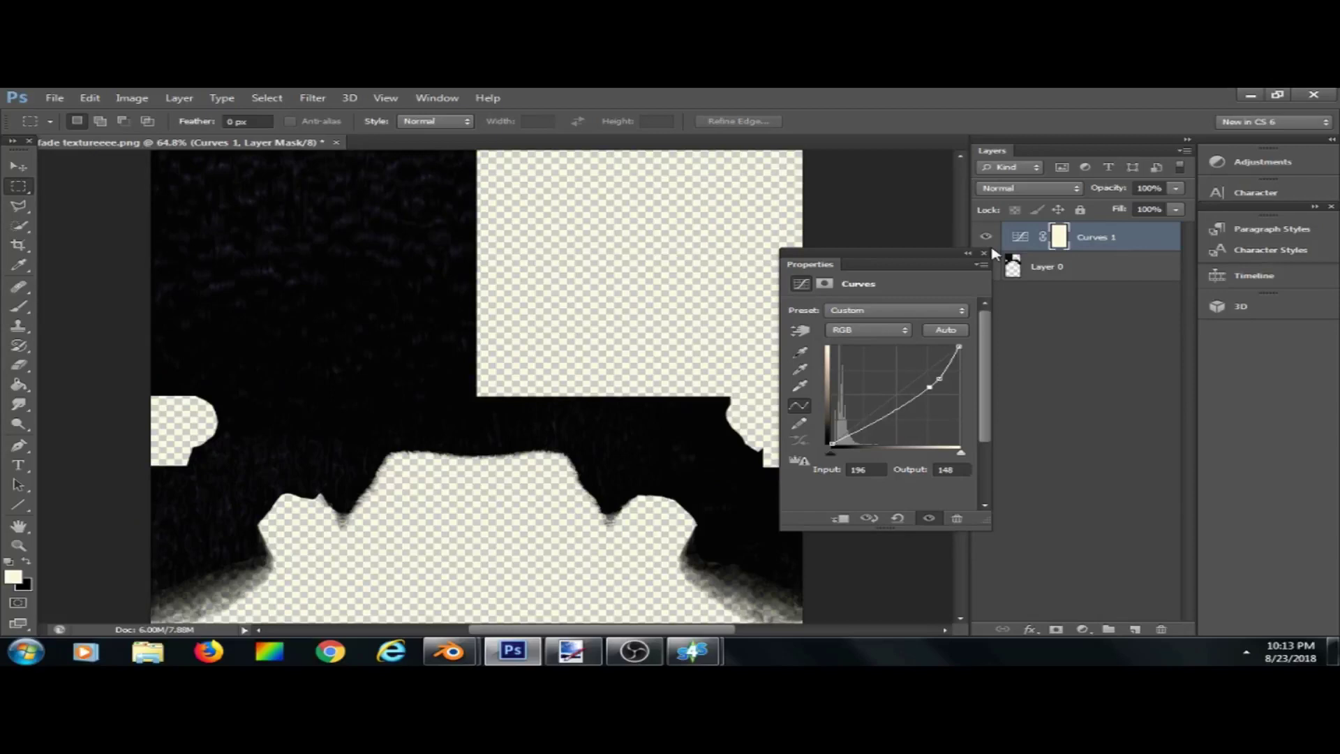
{"action": "left_click", "coordinate": [985, 254]}
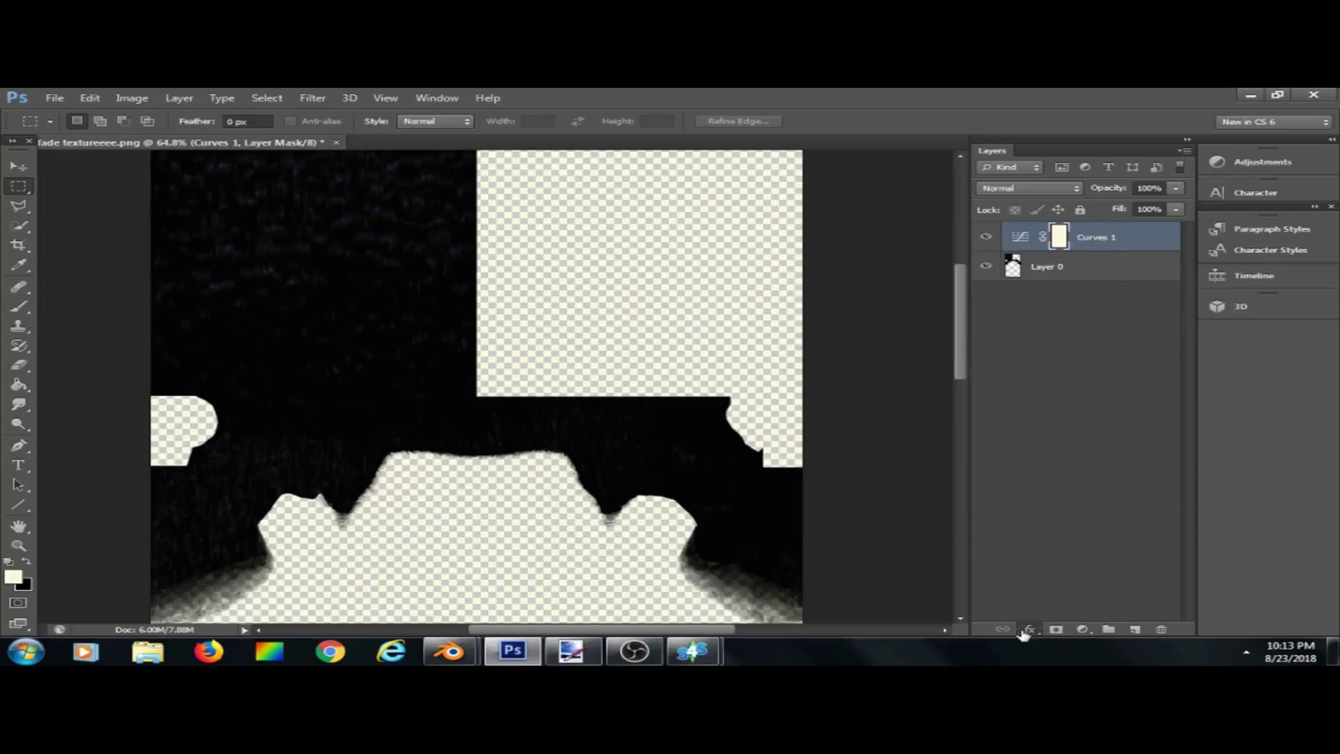
Add a Black & White adjustment layer with the default preset above the Curves layer.
{"action": "left_click", "coordinate": [1029, 629]}
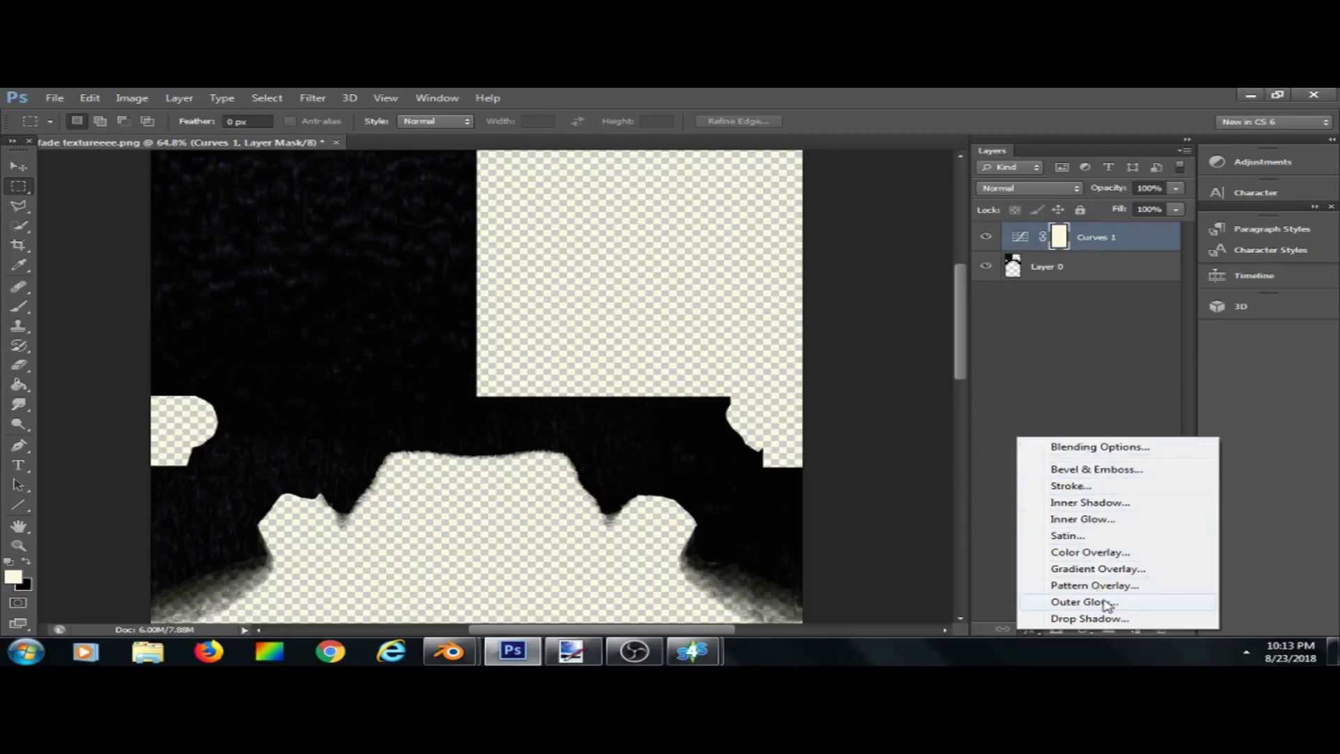
{"action": "left_click", "coordinate": [1081, 629]}
{"action": "left_click", "coordinate": [1103, 380]}
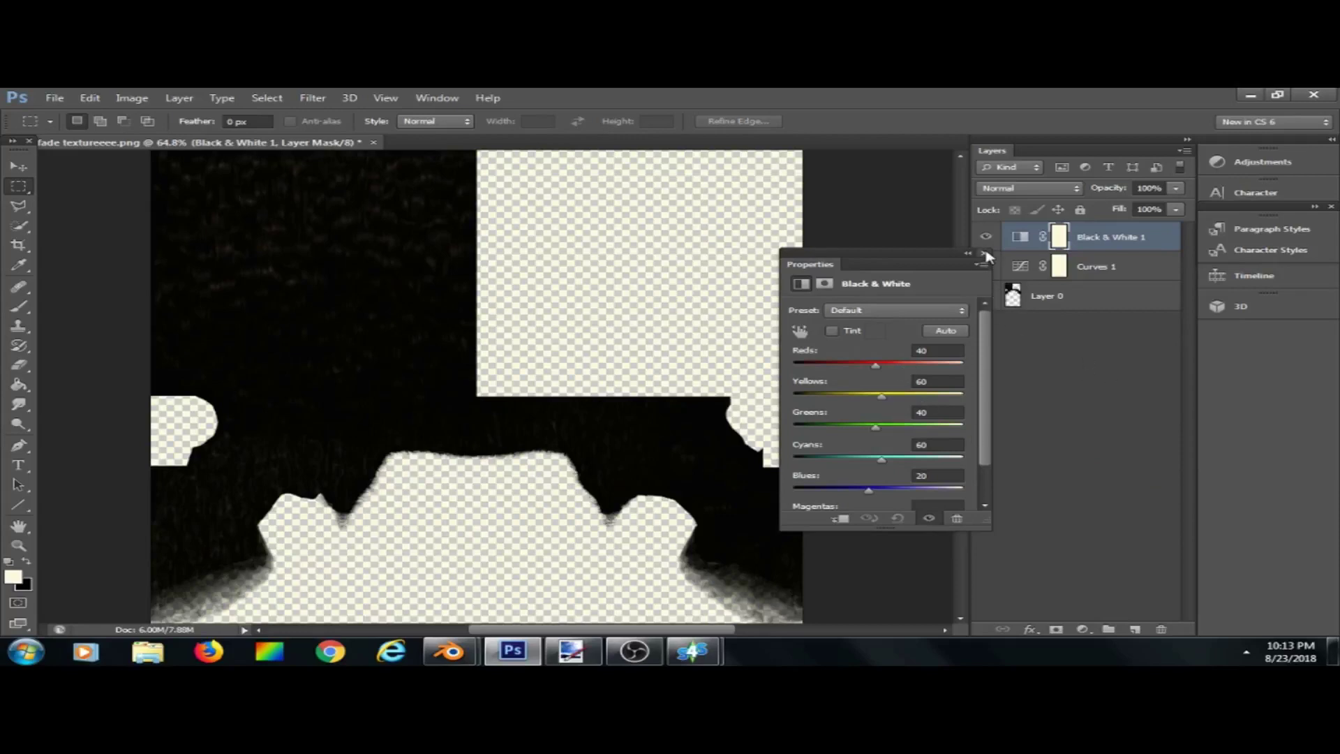
{"action": "left_click", "coordinate": [984, 254]}
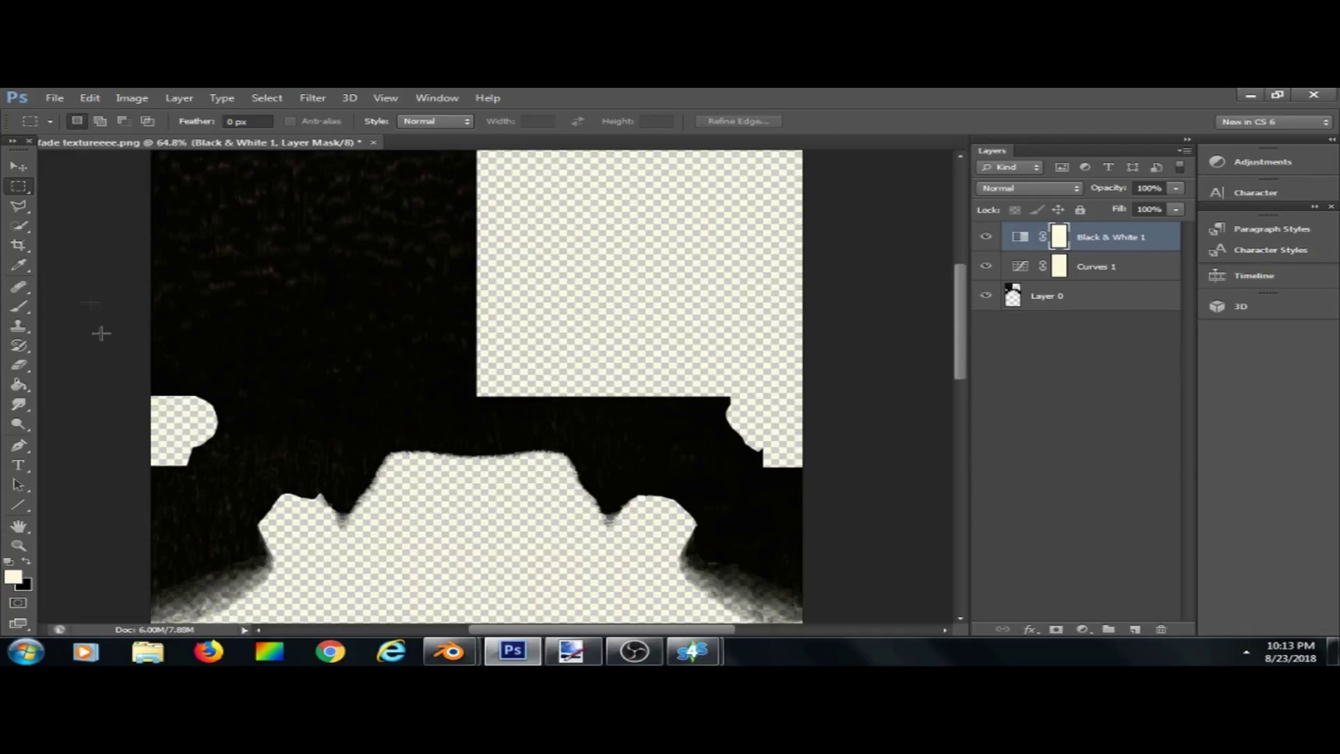
{"action": "scroll", "coordinate": [873, 526], "scroll_direction": "up", "scroll_amount": 2}
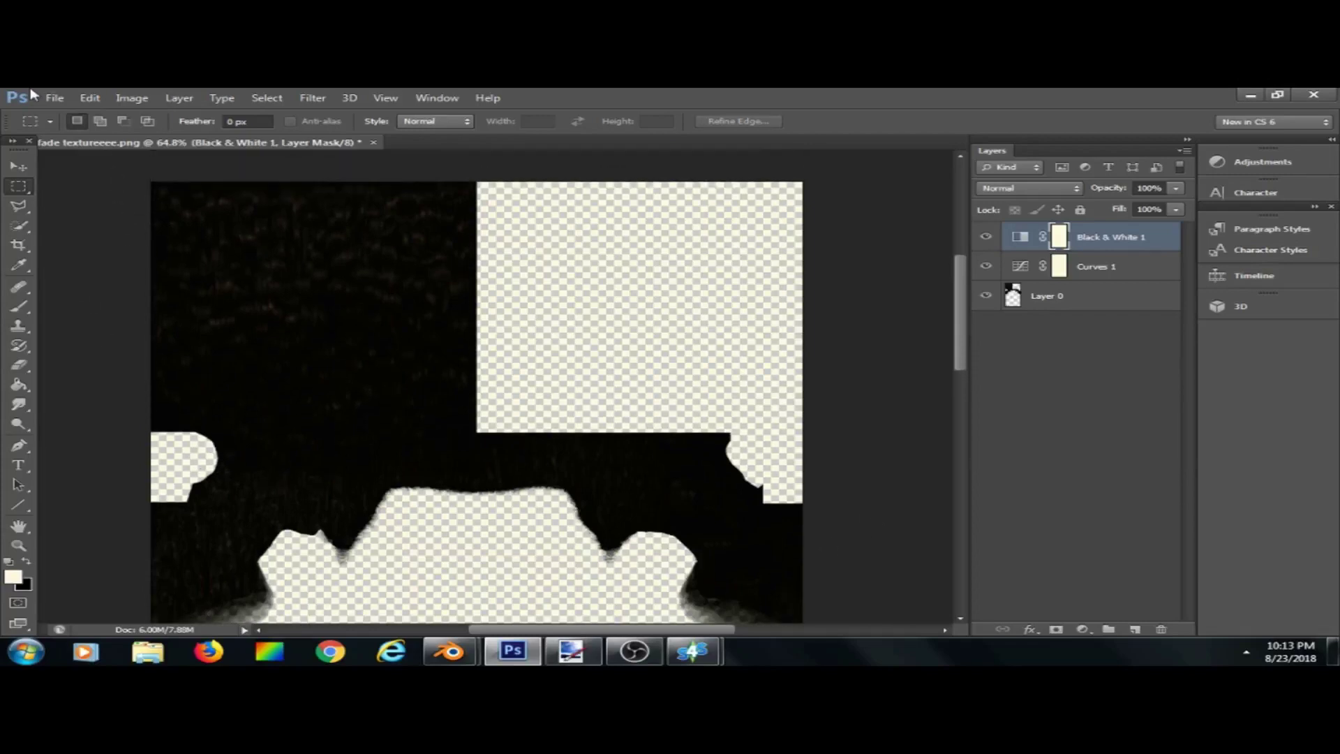
Save the adjusted texture to the Desktop as a PNG with Smallest / Slow compression and no interlacing.
{"action": "left_click", "coordinate": [55, 98]}
{"action": "left_click", "coordinate": [168, 278]}
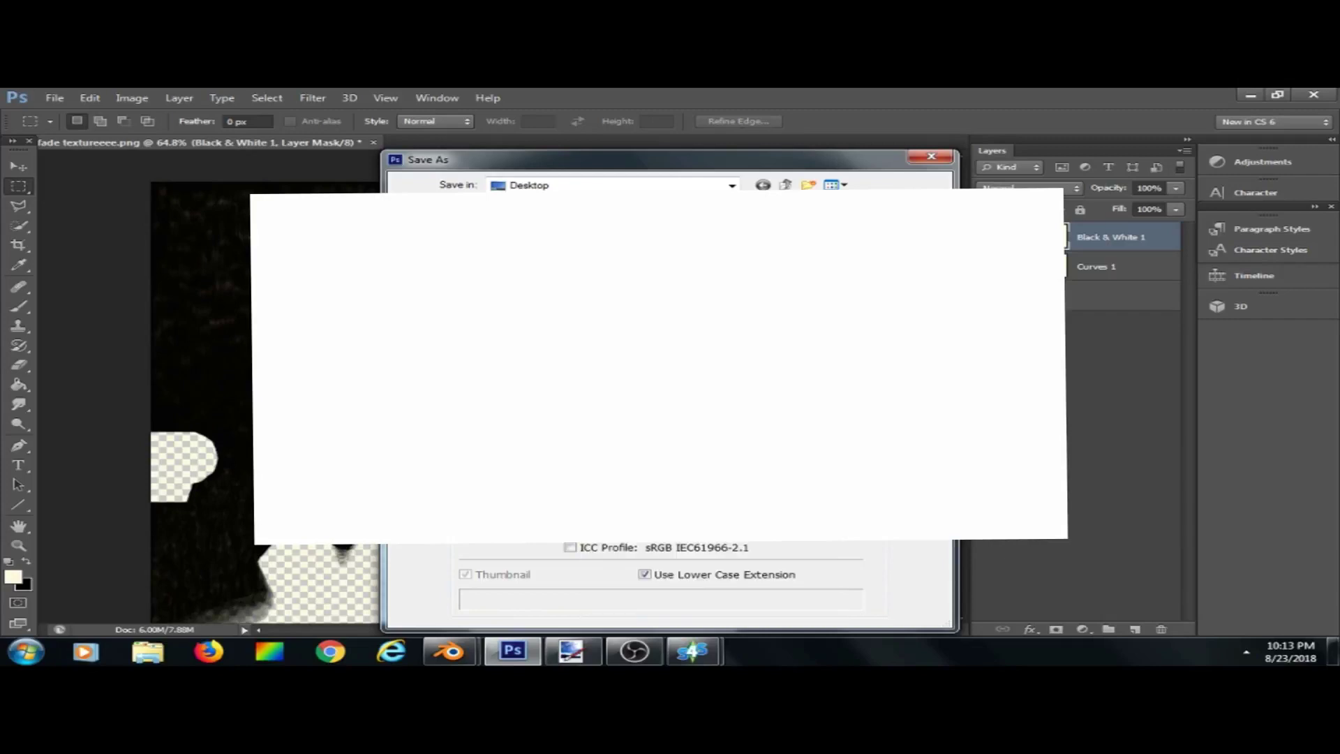
{"action": "key", "text": "Return"}
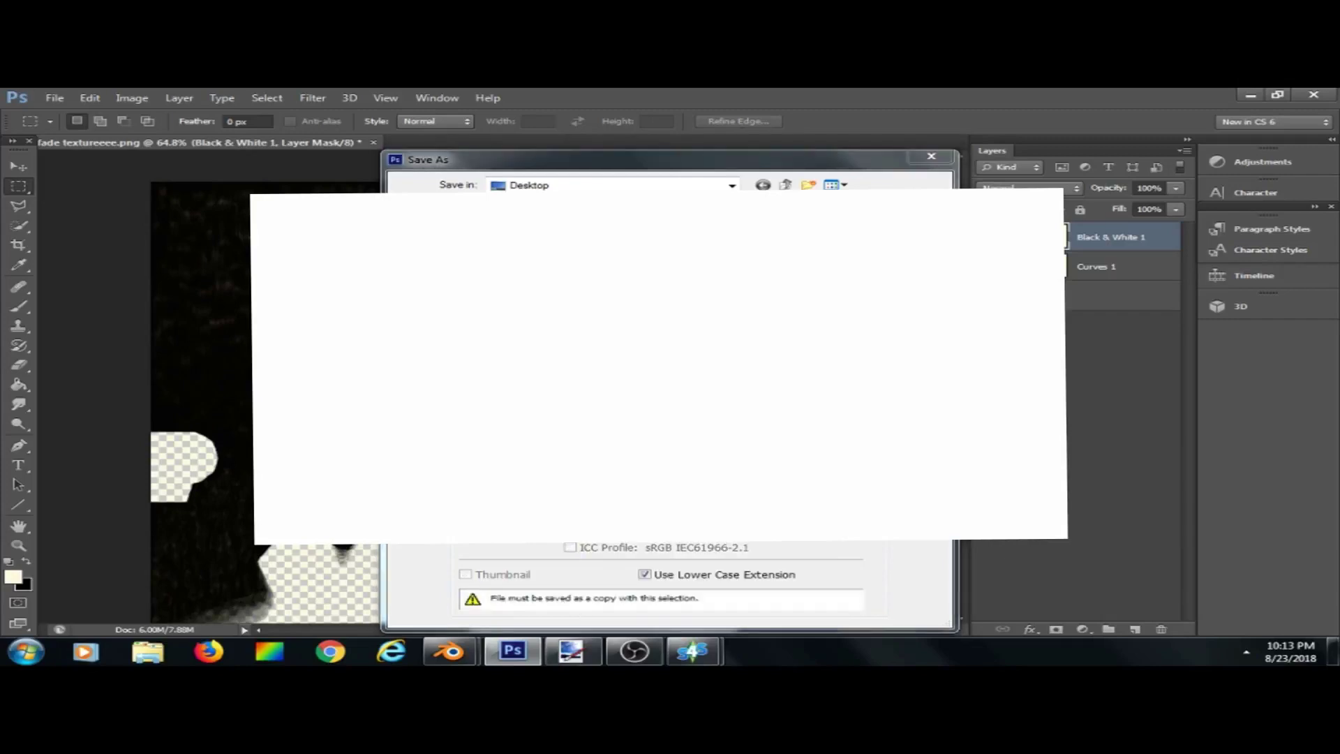
{"action": "key", "text": "Return"}
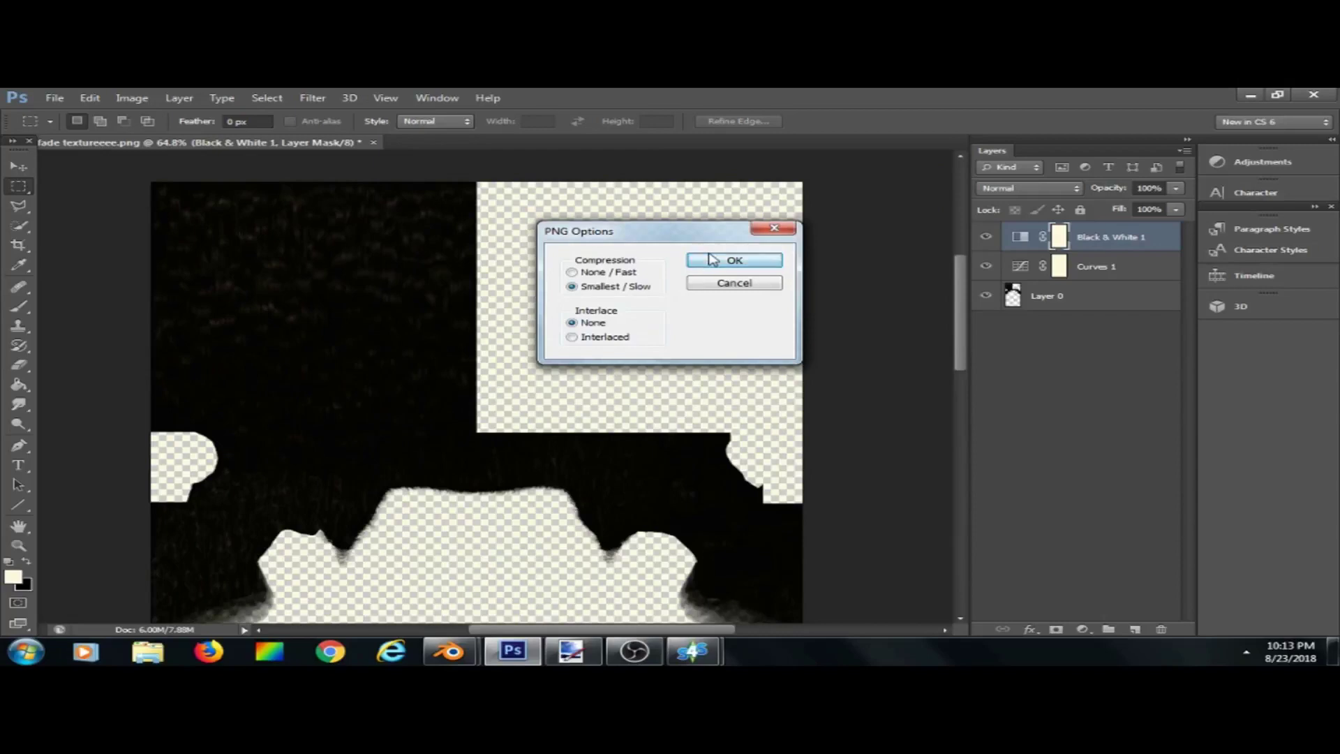
{"action": "left_click", "coordinate": [709, 258]}
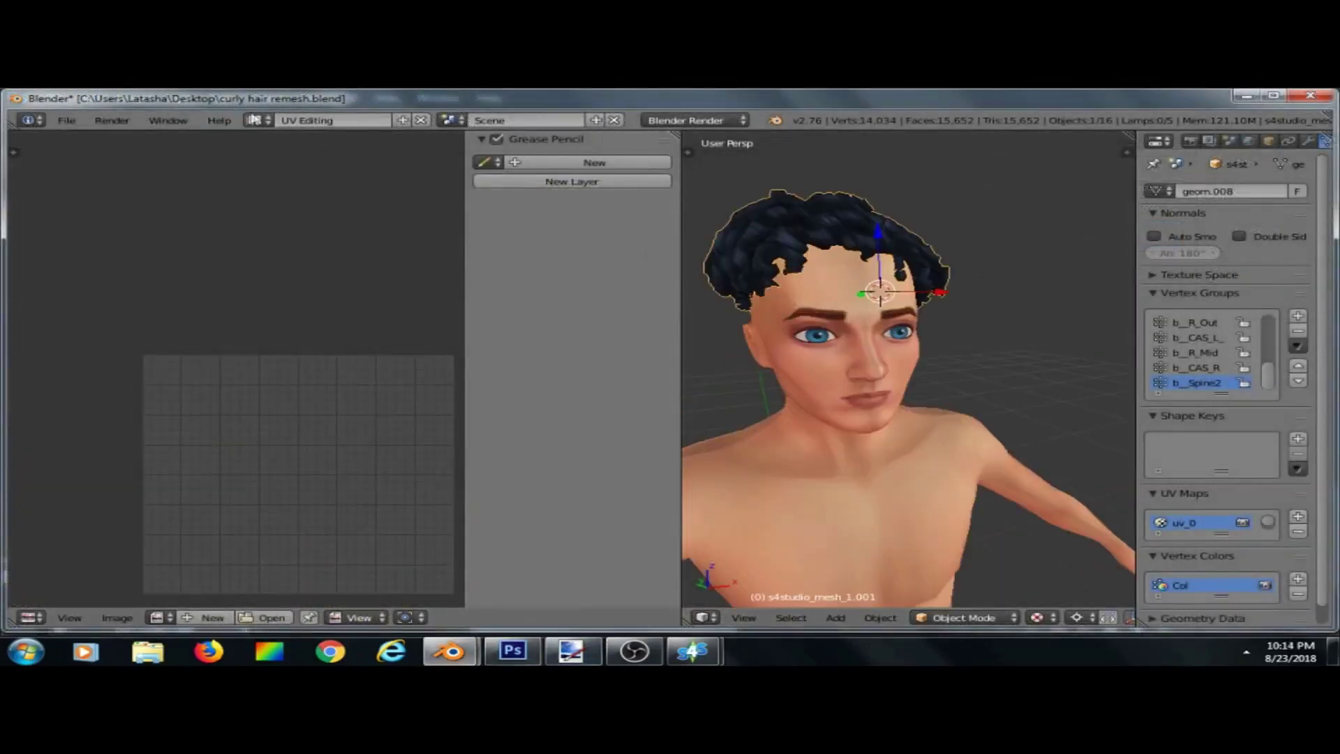
Switch to Blender, choose the Game Logic screen layout, enlarge the 3D view and examine the curly hair from several angles.
{"action": "left_click", "coordinate": [253, 120]}
{"action": "left_click", "coordinate": [293, 200]}
{"action": "middle_click_drag", "start_coordinate": [752, 206], "coordinate": [643, 365]}
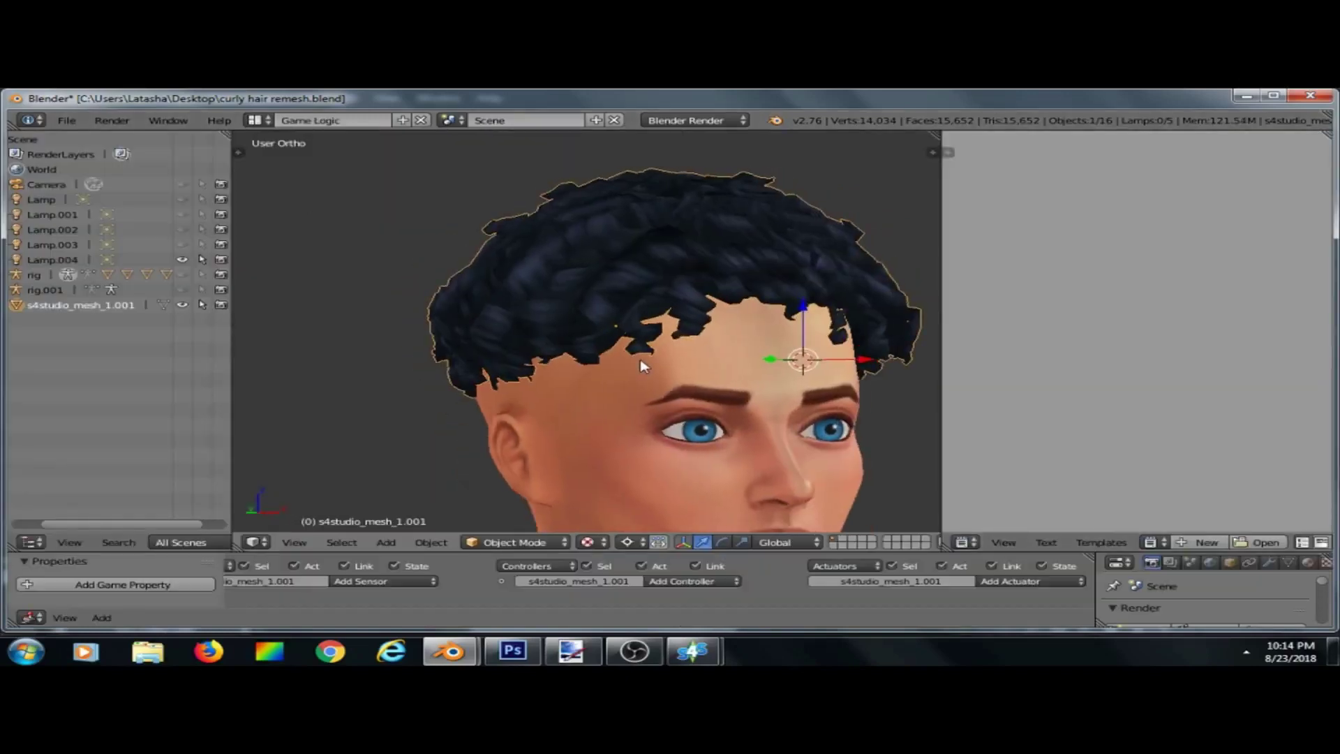
{"action": "middle_click_drag", "start_coordinate": [496, 320], "coordinate": [782, 263]}
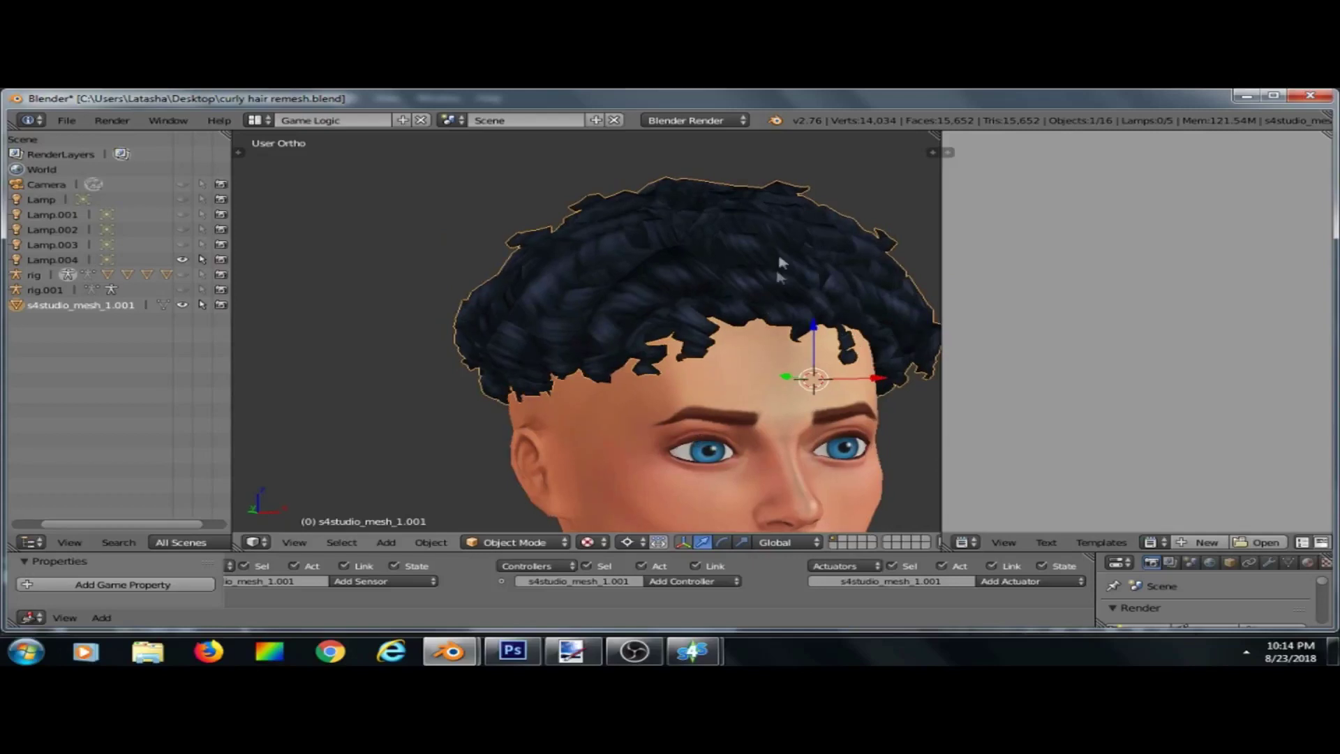
{"action": "middle_click_drag", "start_coordinate": [622, 356], "coordinate": [508, 331]}
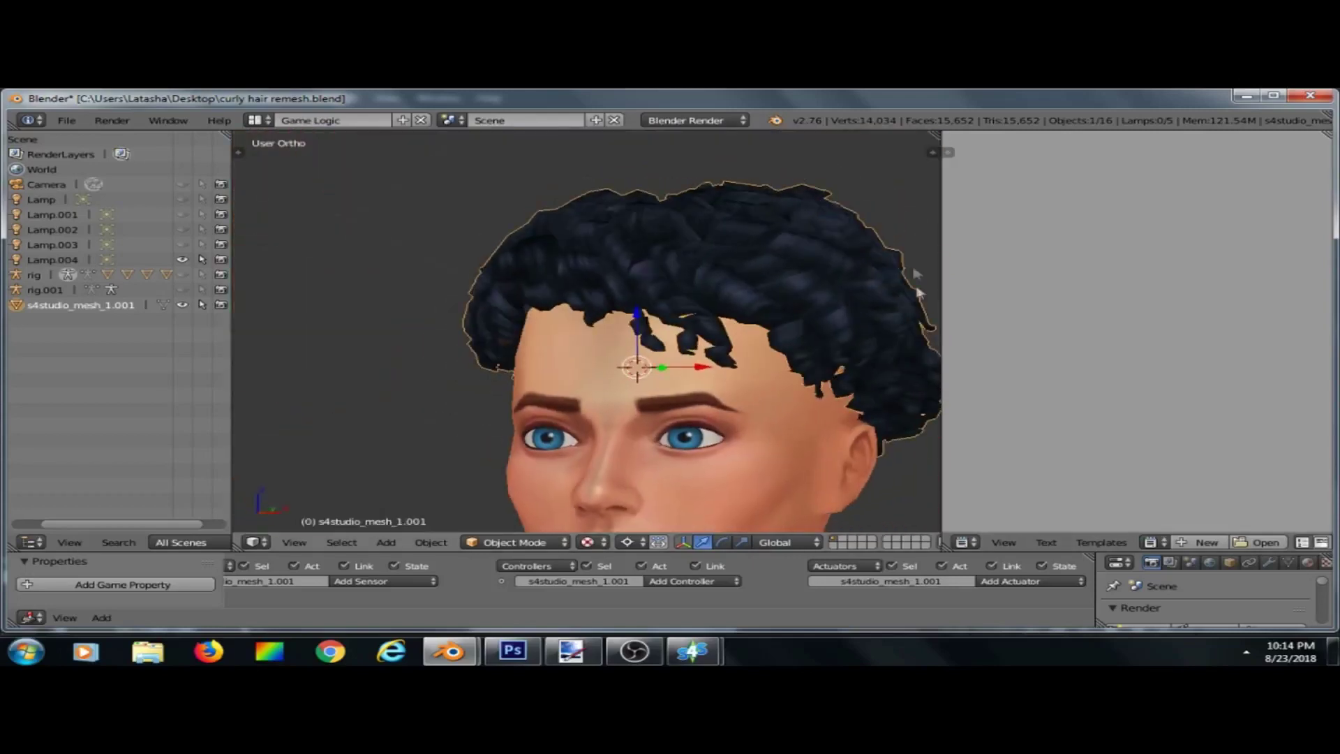
{"action": "middle_click_drag", "start_coordinate": [790, 286], "coordinate": [663, 265]}
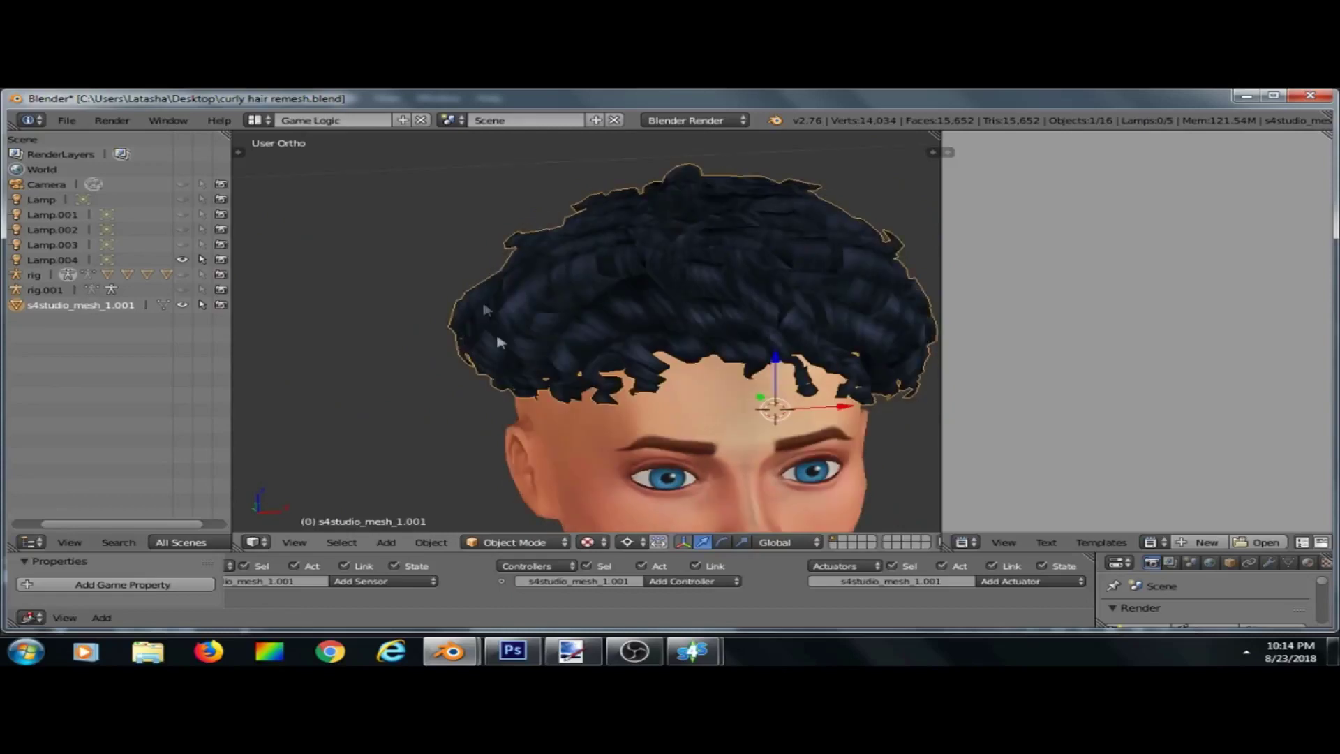
{"action": "middle_click_drag", "start_coordinate": [772, 503], "coordinate": [741, 478]}
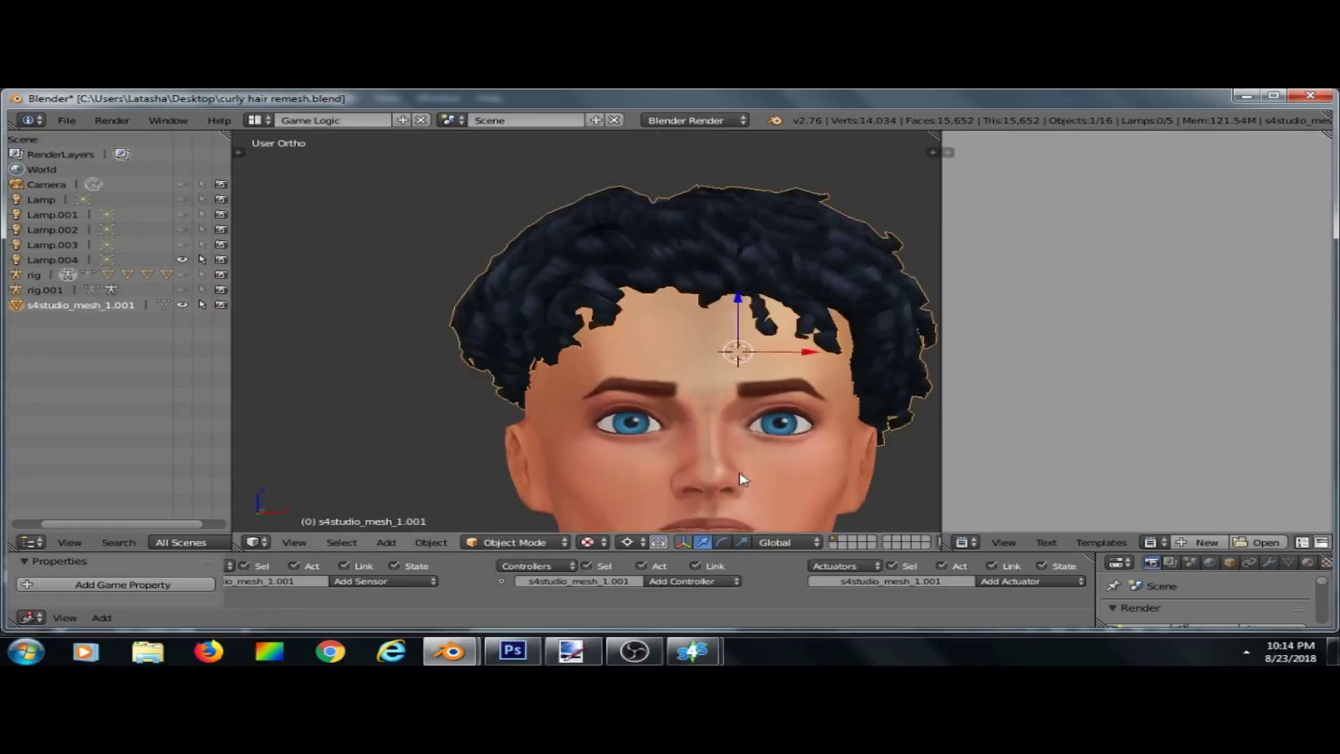
{"action": "scroll", "coordinate": [719, 408], "scroll_direction": "up", "scroll_amount": 2}
{"action": "scroll", "coordinate": [719, 407], "scroll_direction": "down", "scroll_amount": 2}
{"action": "scroll", "coordinate": [718, 408], "scroll_direction": "down", "scroll_amount": 2}
{"action": "left_click_drag", "start_coordinate": [715, 553], "coordinate": [726, 649]}
{"action": "scroll", "coordinate": [776, 381], "scroll_direction": "up", "scroll_amount": 2}
{"action": "middle_click_drag", "start_coordinate": [768, 419], "coordinate": [777, 496]}
{"action": "scroll", "coordinate": [758, 464], "scroll_direction": "down", "scroll_amount": 1}
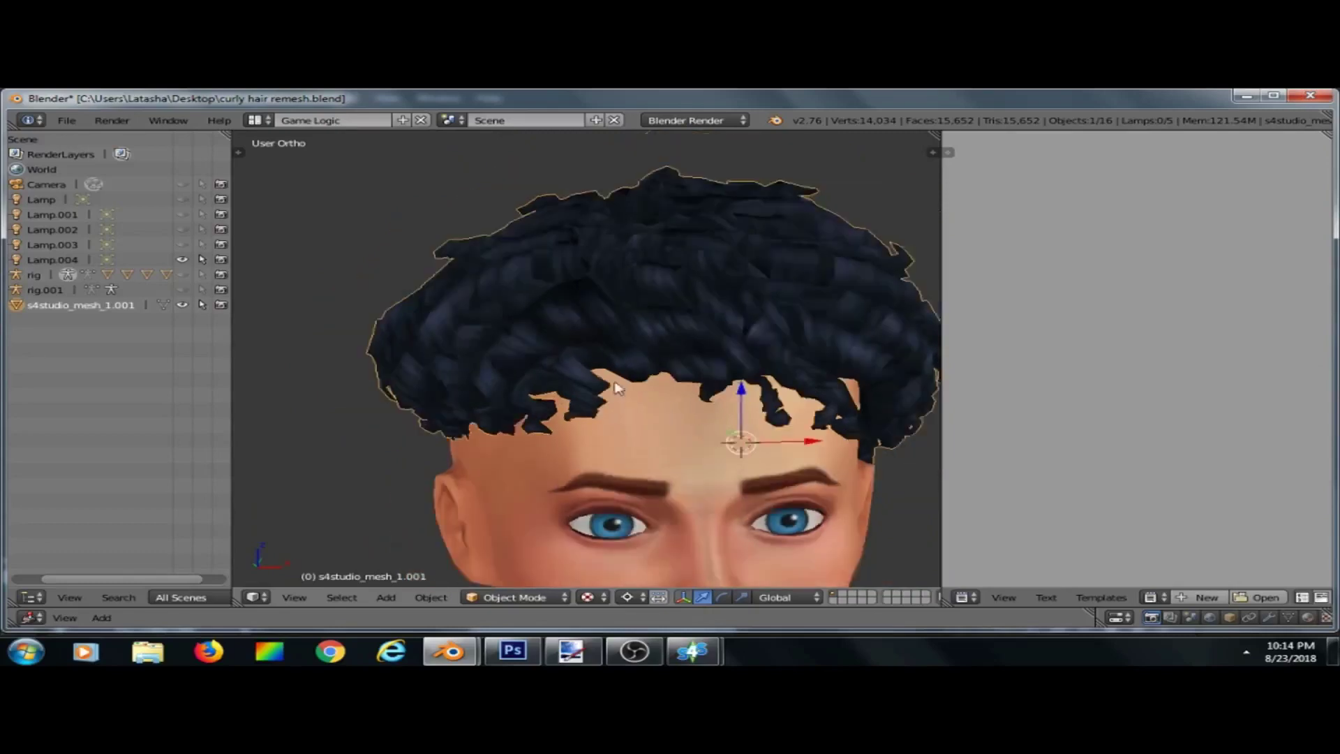
{"action": "middle_click_drag", "start_coordinate": [740, 444], "coordinate": [706, 418], "text": "shift"}
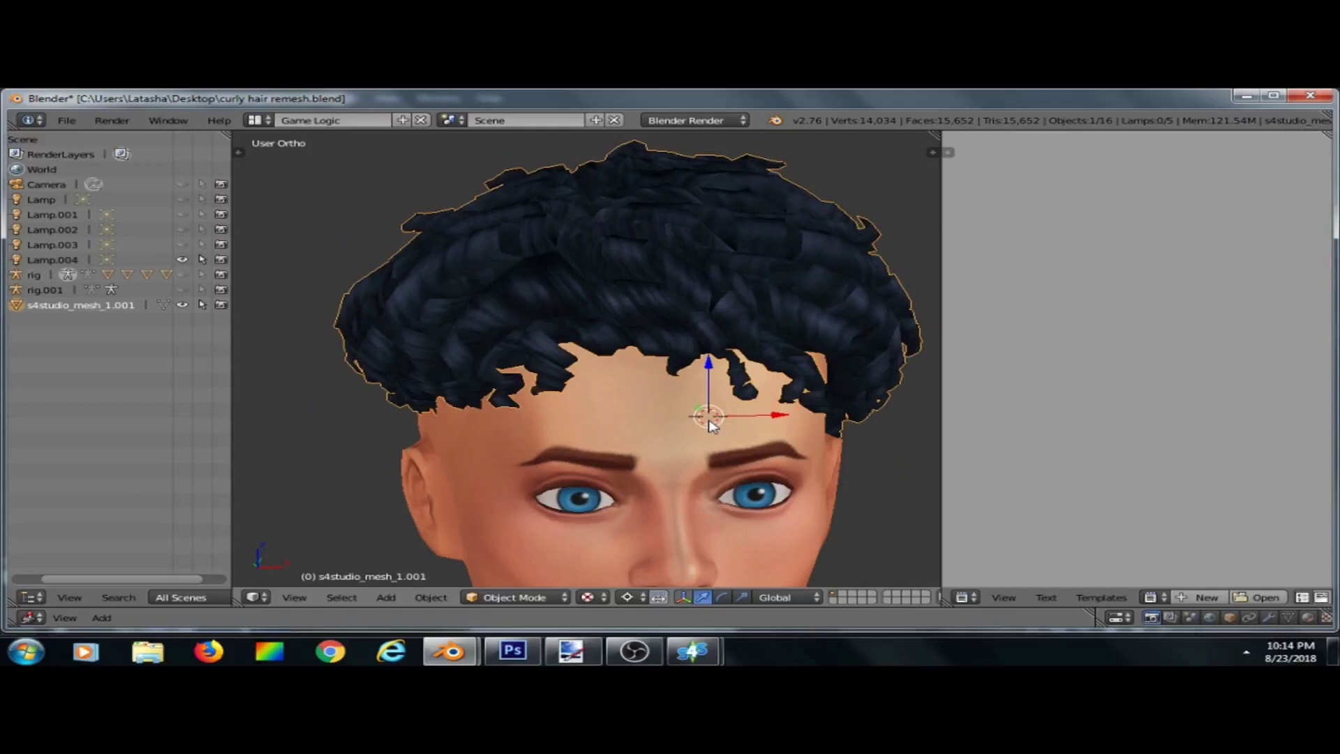
{"action": "scroll", "coordinate": [708, 421], "scroll_direction": "down", "scroll_amount": 3}
{"action": "scroll", "coordinate": [708, 421], "scroll_direction": "up", "scroll_amount": 3}
{"action": "middle_click_drag", "start_coordinate": [709, 420], "coordinate": [708, 374]}
{"action": "scroll", "coordinate": [707, 373], "scroll_direction": "down", "scroll_amount": 1}
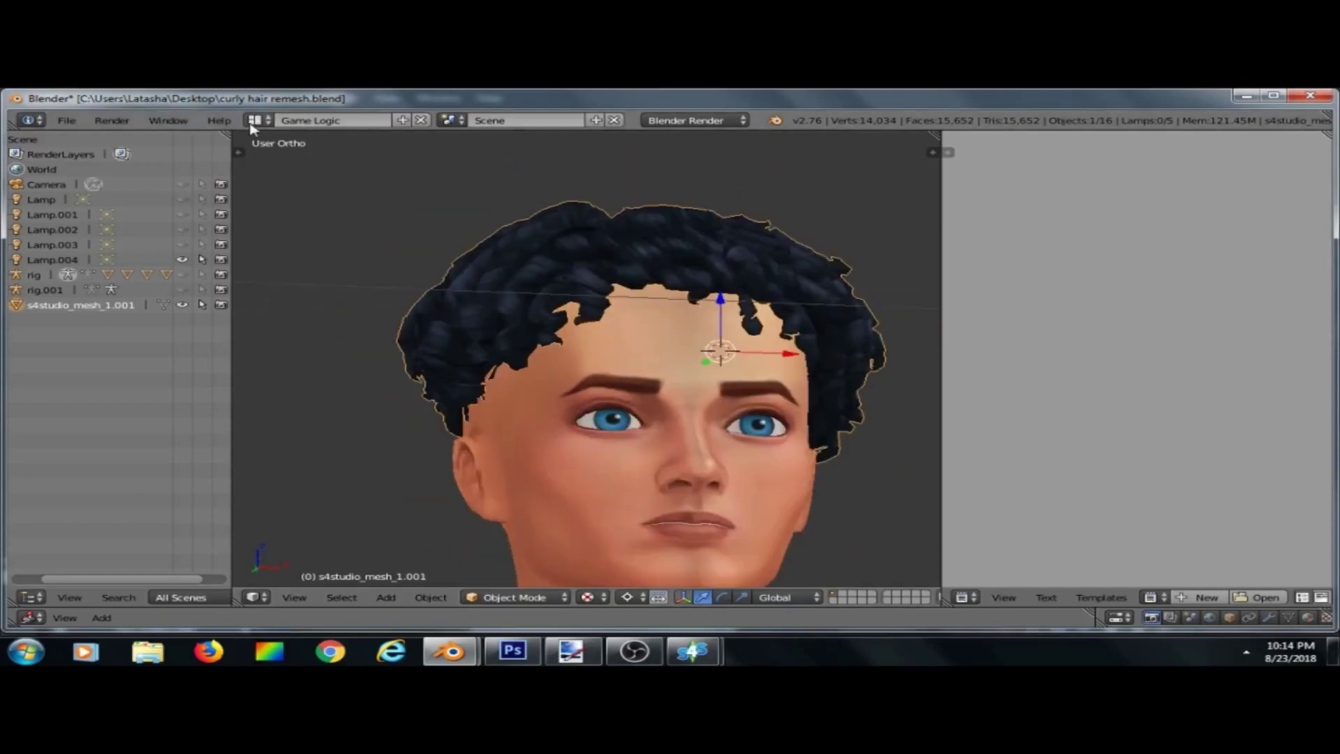
Change the screen layout to Default and look over the hair on the full body.
{"action": "left_click", "coordinate": [253, 122]}
{"action": "left_click", "coordinate": [291, 187]}
{"action": "middle_click_drag", "start_coordinate": [498, 288], "coordinate": [465, 281]}
{"action": "scroll", "coordinate": [520, 209], "scroll_direction": "up", "scroll_amount": 3}
{"action": "scroll", "coordinate": [465, 281], "scroll_direction": "down", "scroll_amount": 3}
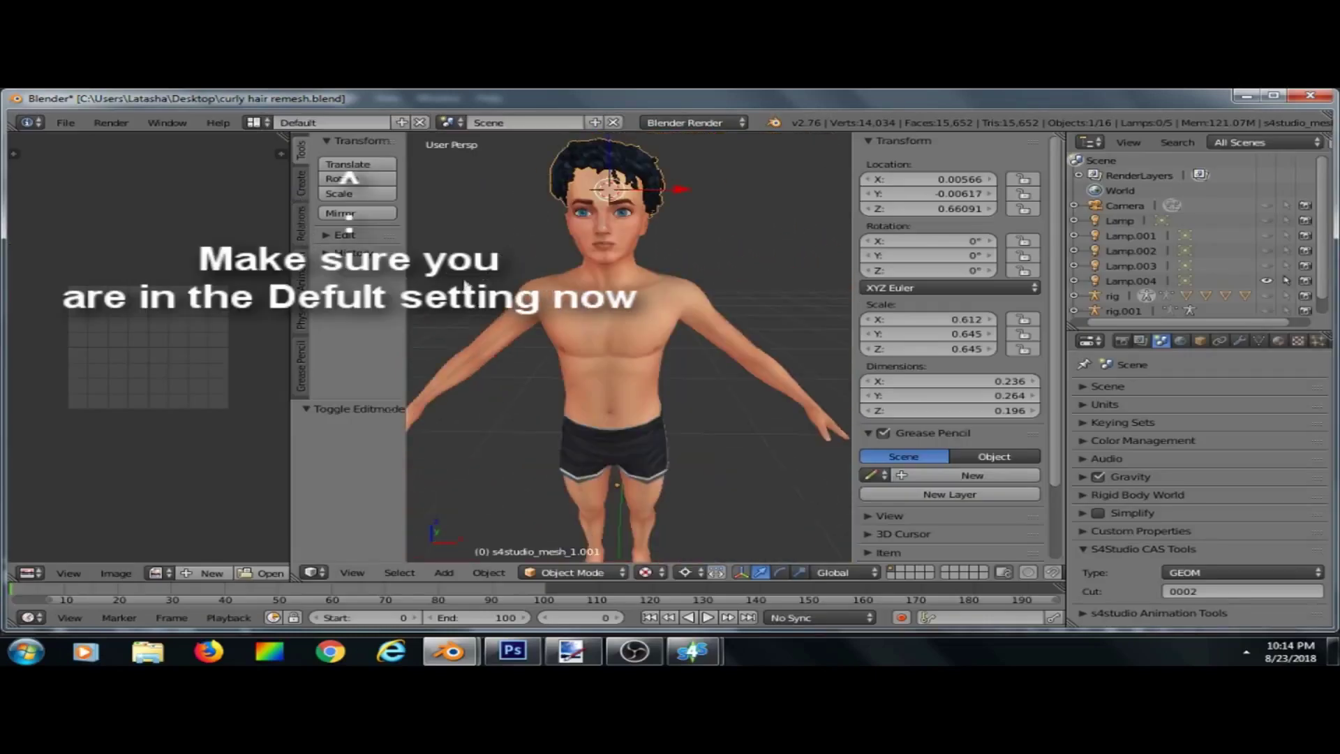
Set the hair mesh's S4Studio CAS cut number to 0000 with GEOM as its type.
{"action": "scroll", "coordinate": [561, 205], "scroll_direction": "up", "scroll_amount": 5}
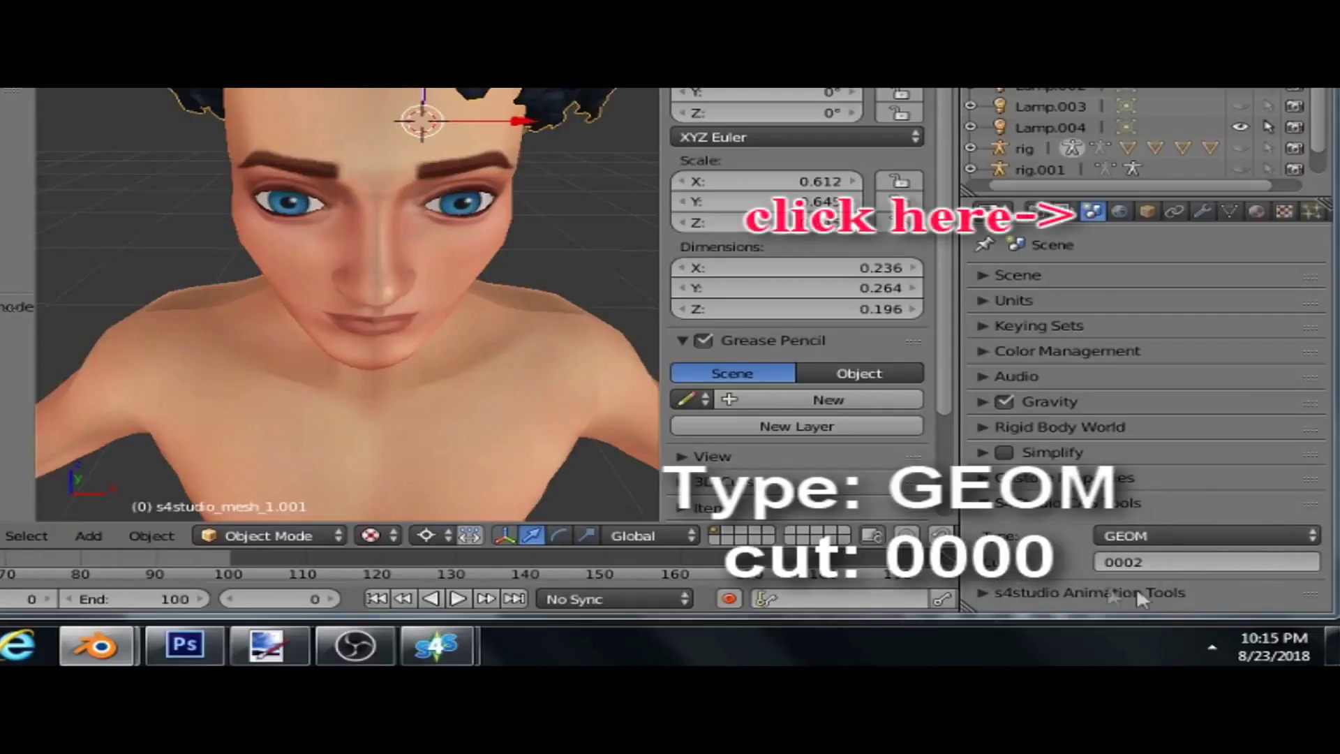
{"action": "left_click", "coordinate": [1148, 564]}
{"action": "type", "text": "0"}
{"action": "key", "text": "Return"}
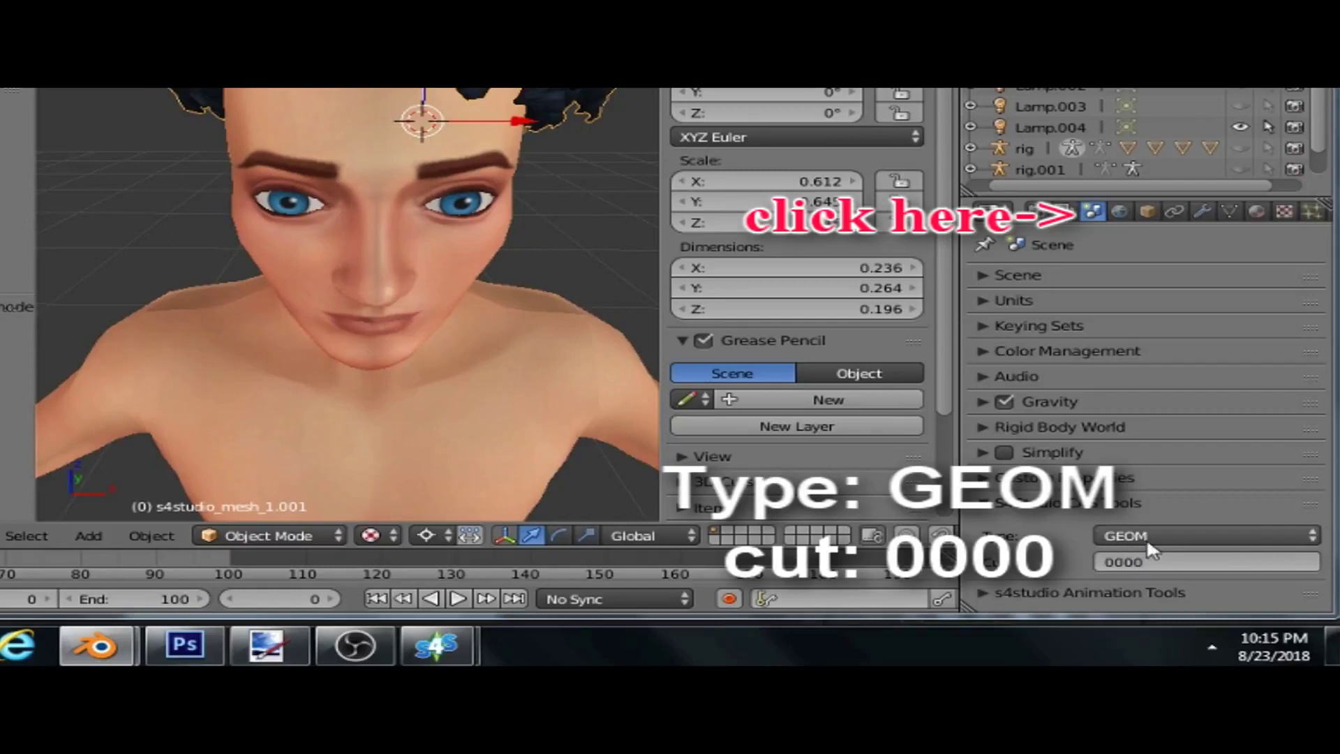
{"action": "left_click", "coordinate": [1146, 538]}
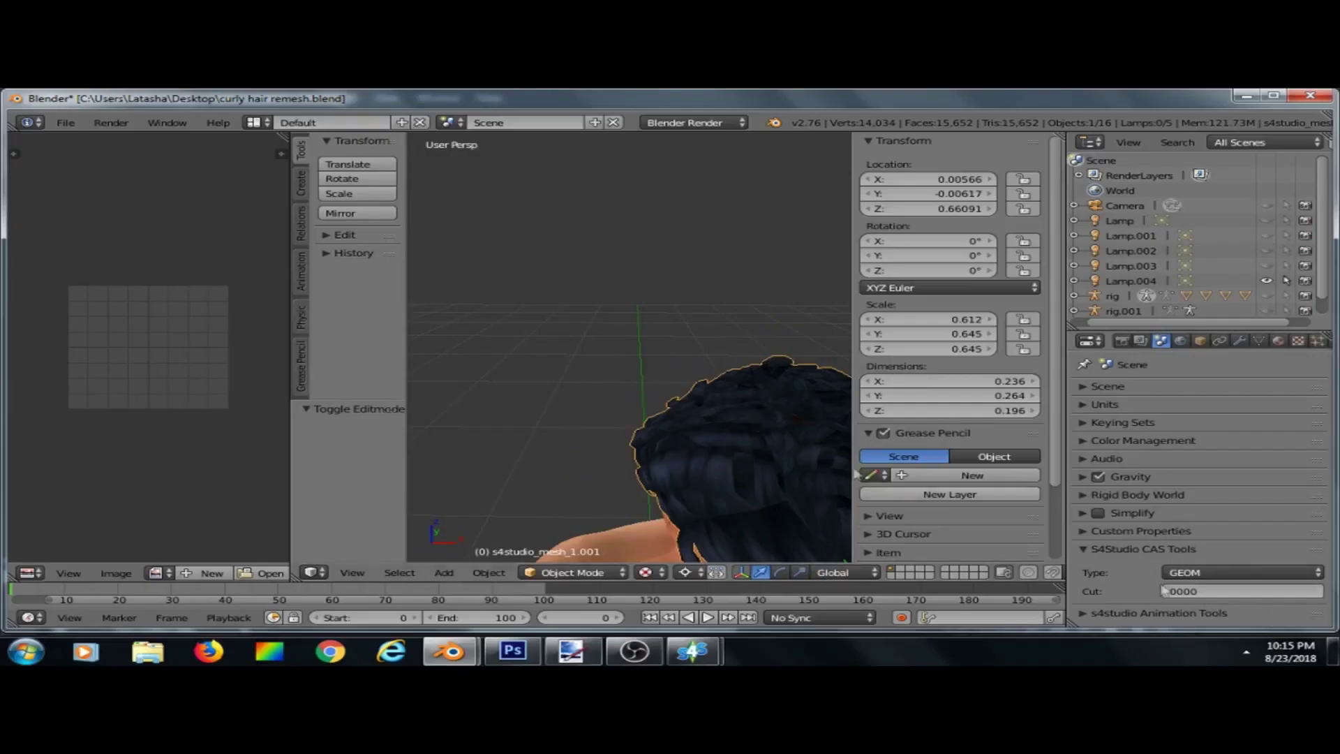
{"action": "middle_click_drag", "start_coordinate": [439, 290], "coordinate": [478, 261]}
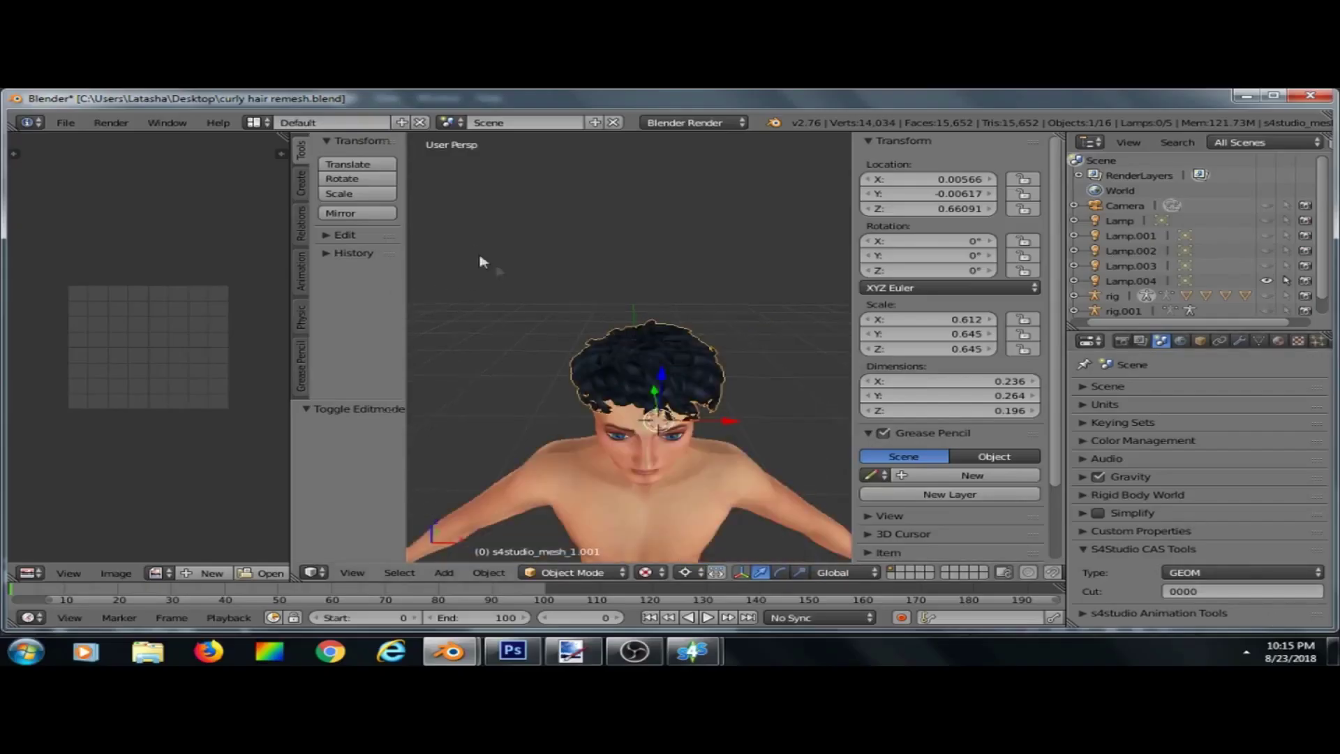
Examine how the curly hair sits on the head from the front, from above and close to the hairline.
{"action": "scroll", "coordinate": [605, 346], "scroll_direction": "up", "scroll_amount": 6}
{"action": "middle_click_drag", "start_coordinate": [605, 346], "coordinate": [611, 294]}
{"action": "scroll", "coordinate": [611, 291], "scroll_direction": "down", "scroll_amount": 8}
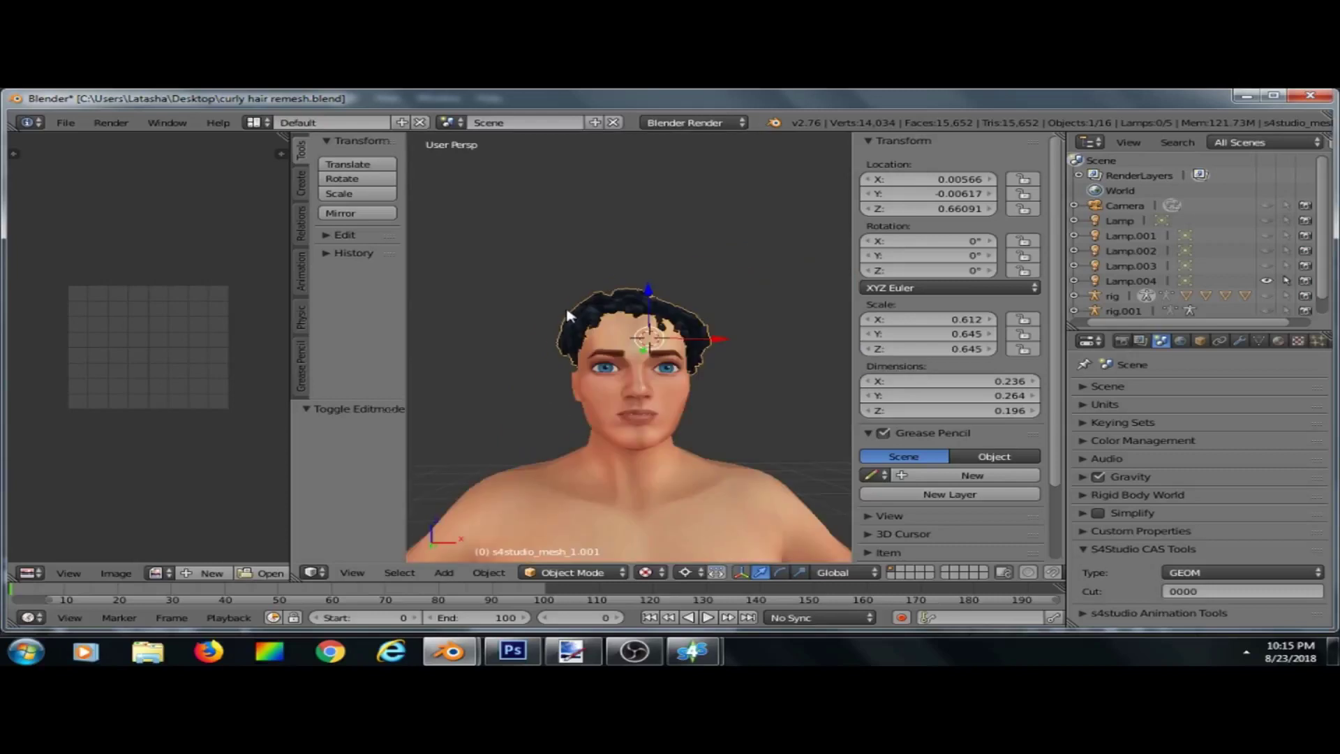
{"action": "scroll", "coordinate": [573, 311], "scroll_direction": "up", "scroll_amount": 6}
{"action": "middle_click_drag", "start_coordinate": [619, 340], "coordinate": [651, 309]}
{"action": "scroll", "coordinate": [676, 249], "scroll_direction": "down", "scroll_amount": 4}
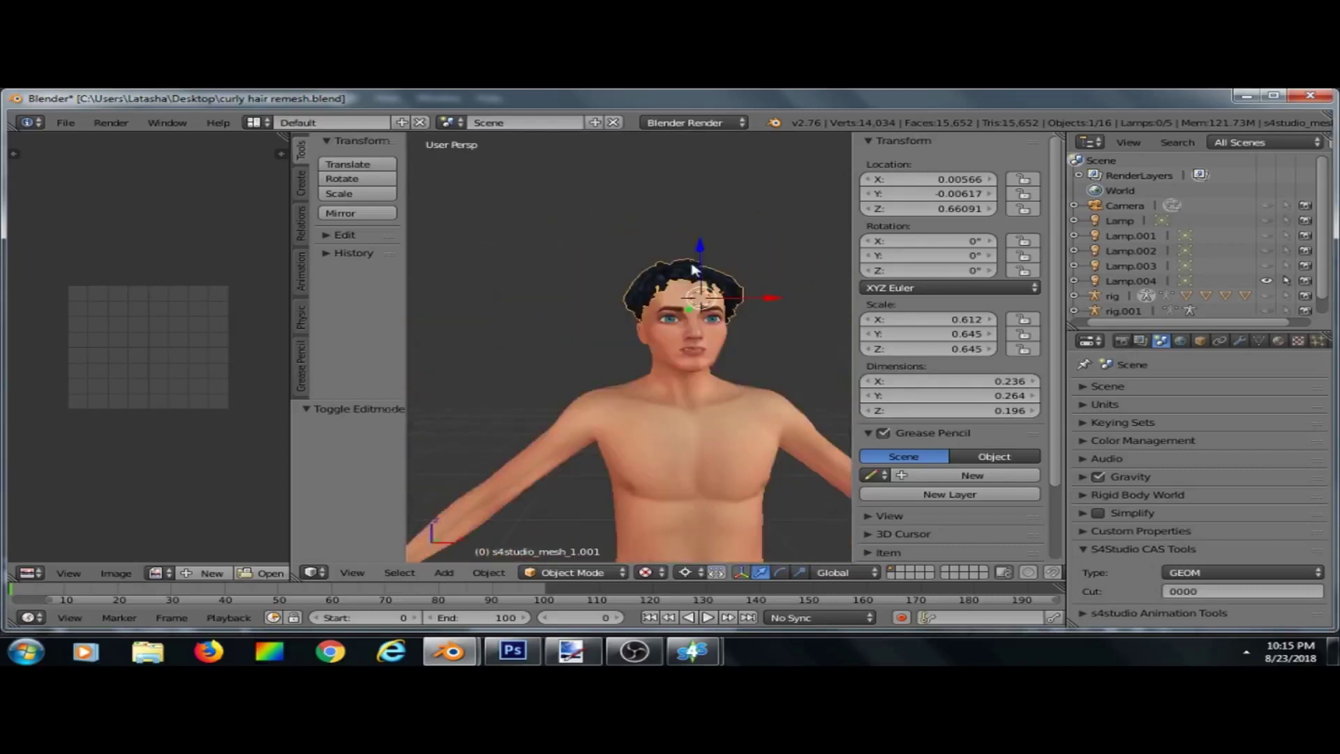
{"action": "scroll", "coordinate": [677, 249], "scroll_direction": "up", "scroll_amount": 4}
{"action": "mouse_move", "coordinate": [676, 248]}
{"action": "middle_mouse_down"}
{"action": "mouse_move", "coordinate": [726, 323]}
{"action": "mouse_move", "coordinate": [796, 290]}
{"action": "mouse_move", "coordinate": [710, 371]}
{"action": "mouse_move", "coordinate": [712, 397]}
{"action": "mouse_move", "coordinate": [691, 338]}
{"action": "mouse_move", "coordinate": [740, 315]}
{"action": "middle_mouse_up"}
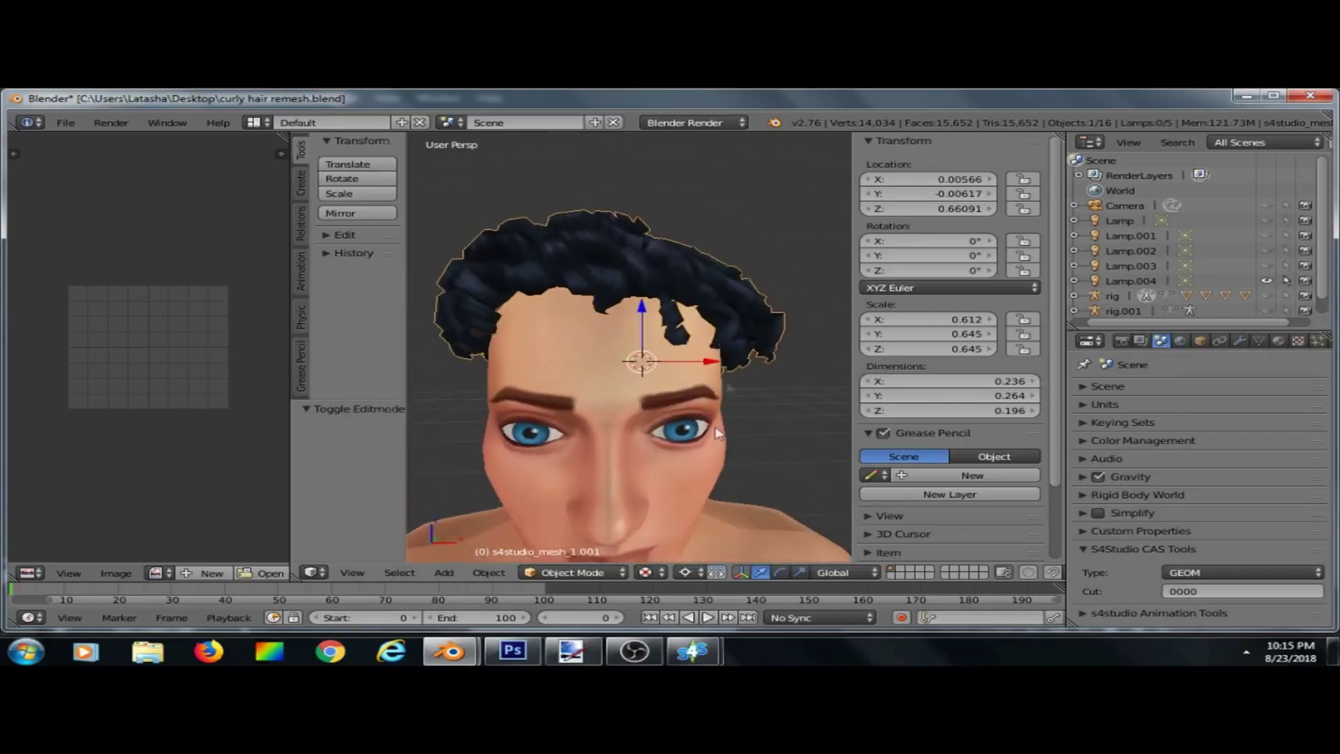
Switch the hair mesh to Sculpt Mode and reshape the curls around the front and crown.
{"action": "left_click", "coordinate": [572, 572]}
{"action": "left_click", "coordinate": [576, 522]}
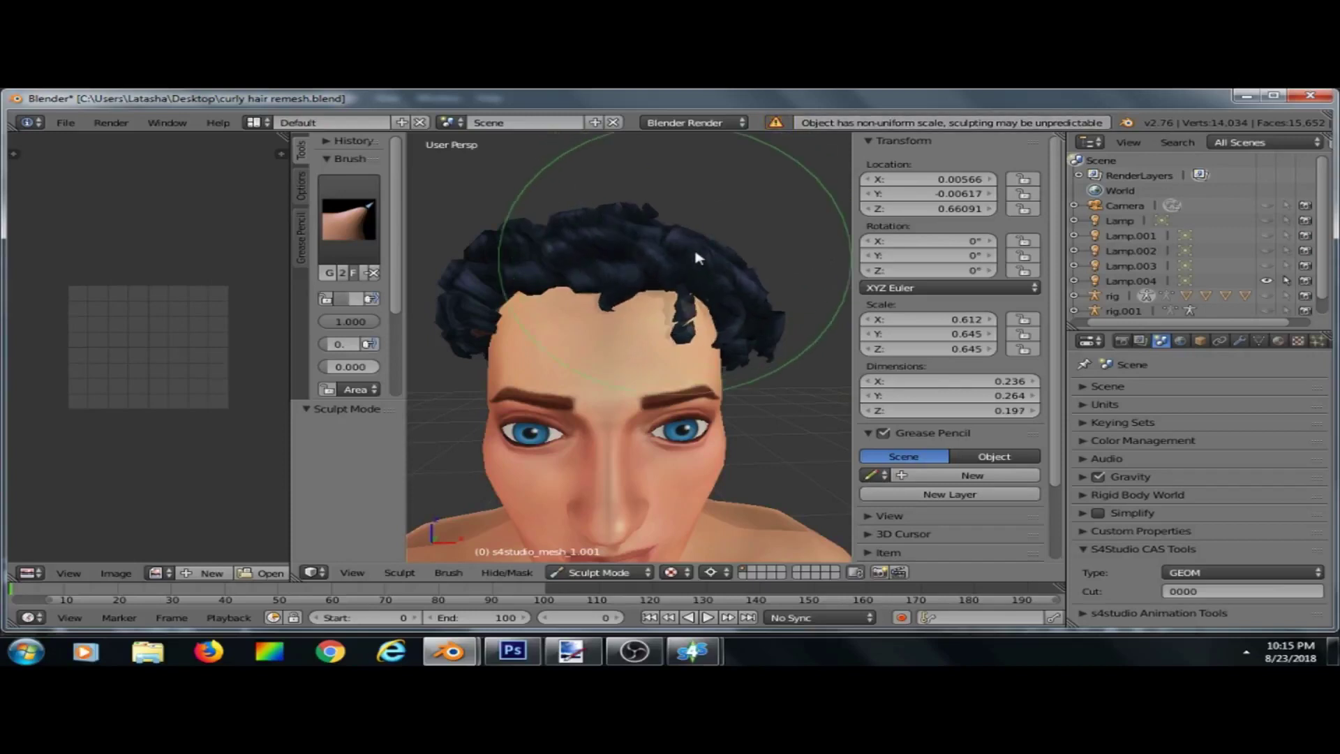
{"action": "middle_click_drag", "start_coordinate": [691, 262], "coordinate": [707, 272]}
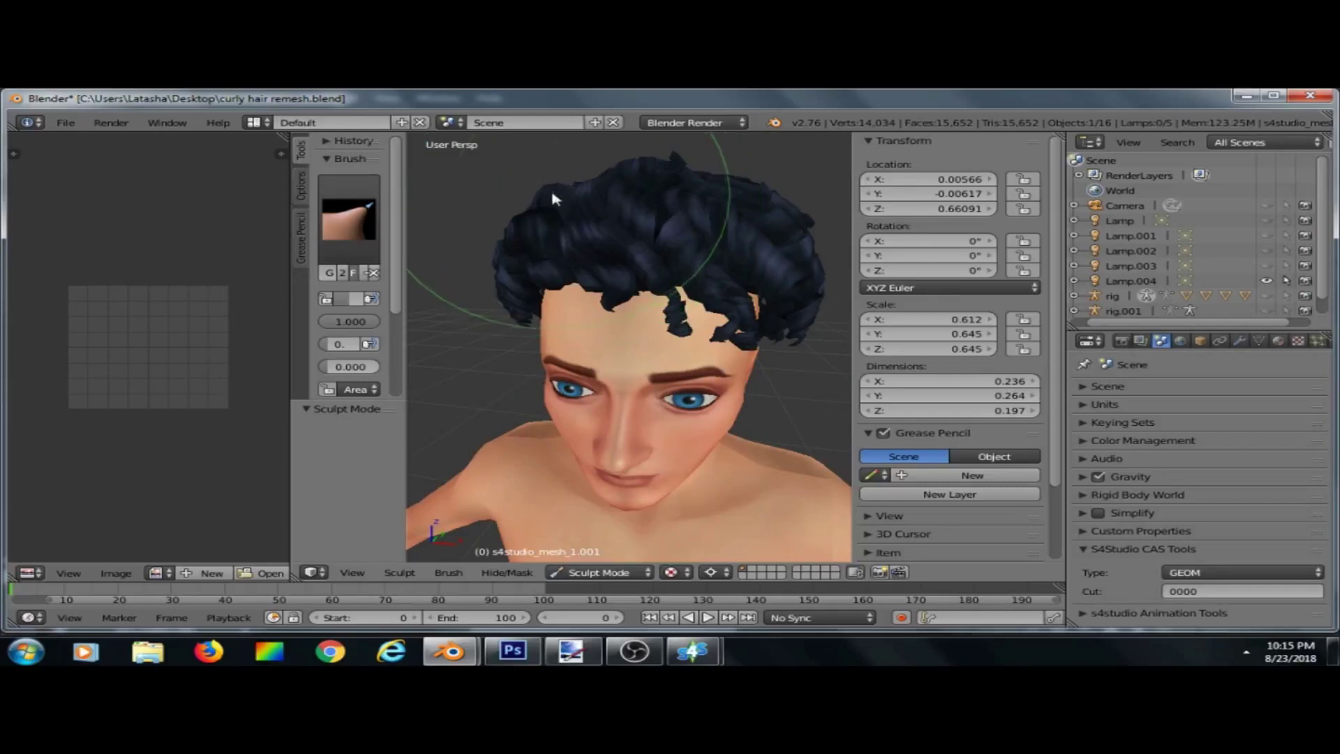
{"action": "scroll", "coordinate": [688, 320], "scroll_direction": "down", "scroll_amount": 5}
{"action": "middle_click_drag", "start_coordinate": [649, 474], "coordinate": [807, 440]}
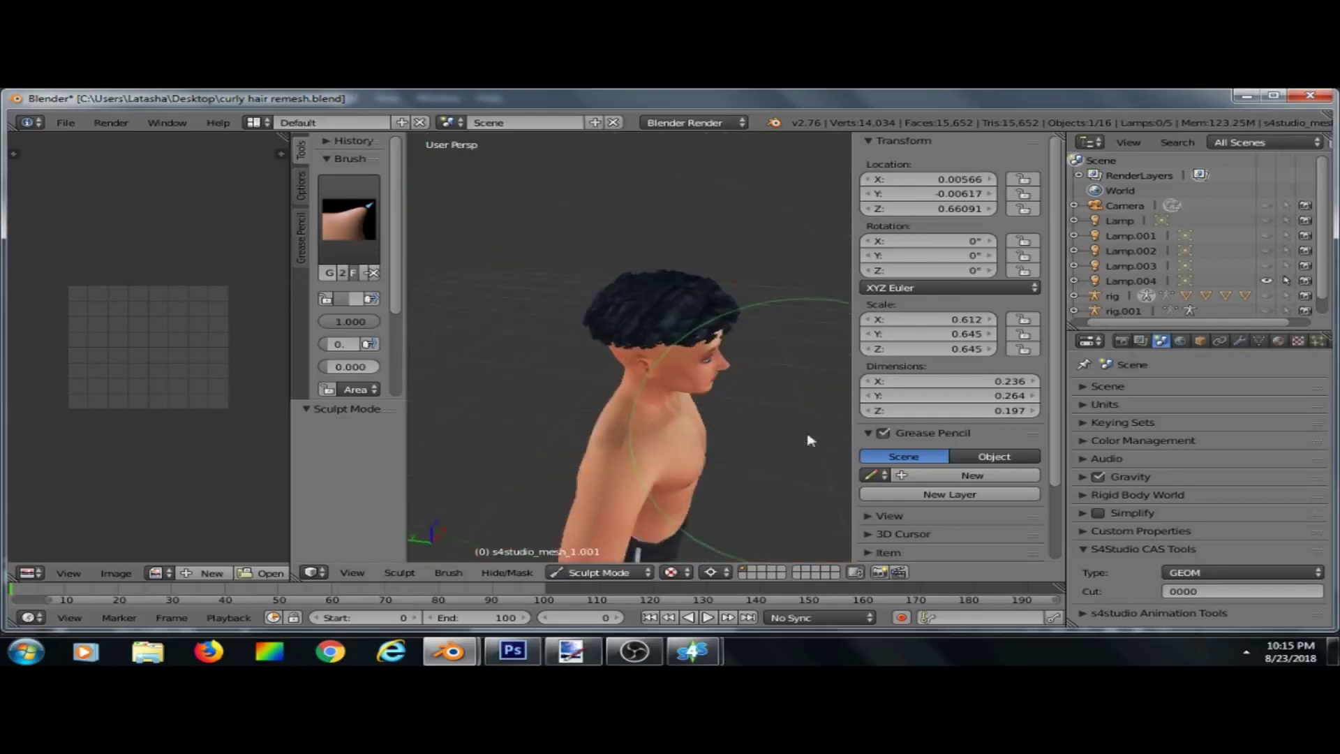
{"action": "scroll", "coordinate": [621, 293], "scroll_direction": "up", "scroll_amount": 5}
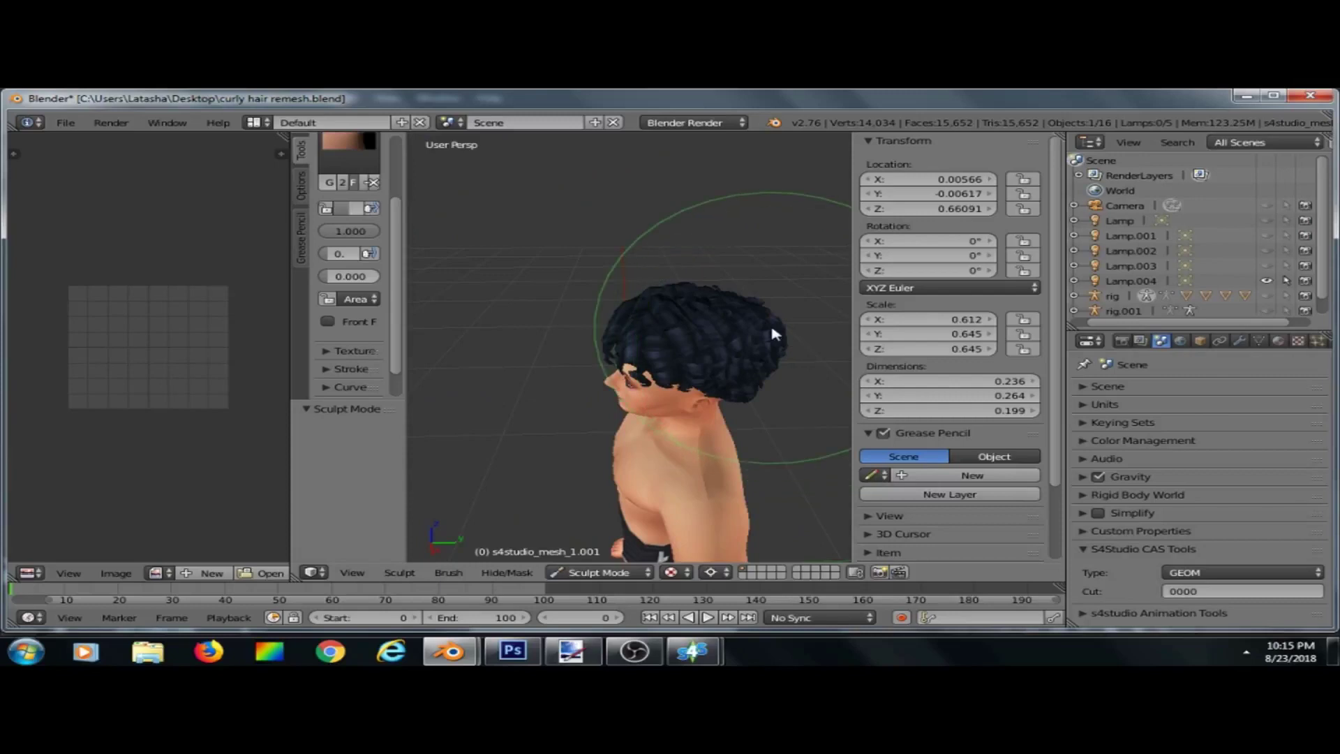
Sculpt the side and back curls for a fuller shape and return the hair mesh to Object Mode.
{"action": "middle_click_drag", "start_coordinate": [775, 335], "coordinate": [736, 357]}
{"action": "scroll", "coordinate": [784, 272], "scroll_direction": "up", "scroll_amount": 3}
{"action": "scroll", "coordinate": [785, 272], "scroll_direction": "down", "scroll_amount": 6}
{"action": "middle_click_drag", "start_coordinate": [619, 307], "coordinate": [568, 347]}
{"action": "middle_click_drag", "start_coordinate": [740, 331], "coordinate": [679, 380]}
{"action": "scroll", "coordinate": [658, 298], "scroll_direction": "up", "scroll_amount": 3}
{"action": "left_click", "coordinate": [599, 572]}
{"action": "left_click", "coordinate": [609, 554]}
Examine the sculpted hair's hairline, crown and sides on the head from several angles.
{"action": "scroll", "coordinate": [618, 290], "scroll_direction": "up", "scroll_amount": 5}
{"action": "scroll", "coordinate": [679, 380], "scroll_direction": "down", "scroll_amount": 5}
{"action": "scroll", "coordinate": [577, 368], "scroll_direction": "up", "scroll_amount": 5}
{"action": "middle_click_drag", "start_coordinate": [580, 369], "coordinate": [488, 386]}
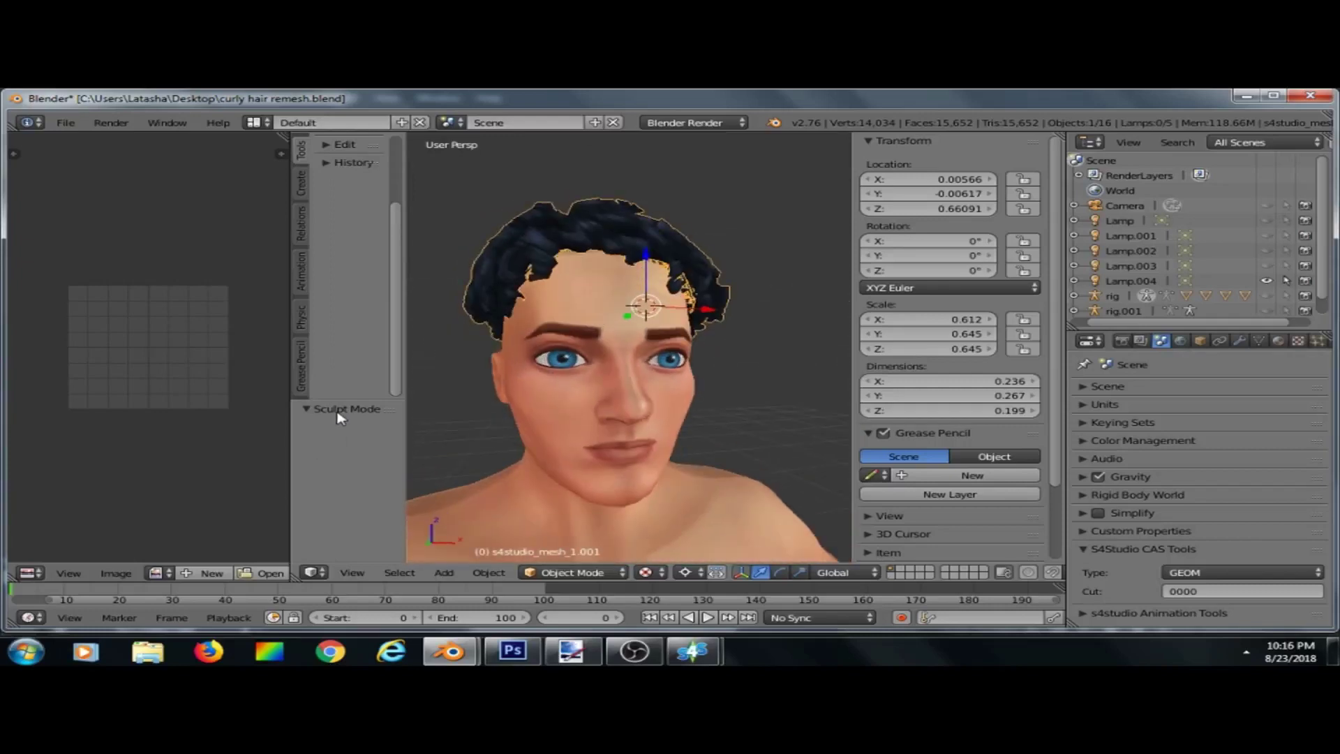
{"action": "middle_click_drag", "start_coordinate": [454, 413], "coordinate": [653, 314]}
{"action": "scroll", "coordinate": [653, 314], "scroll_direction": "down", "scroll_amount": 4}
{"action": "scroll", "coordinate": [451, 245], "scroll_direction": "up", "scroll_amount": 4}
{"action": "middle_click_drag", "start_coordinate": [479, 254], "coordinate": [452, 307]}
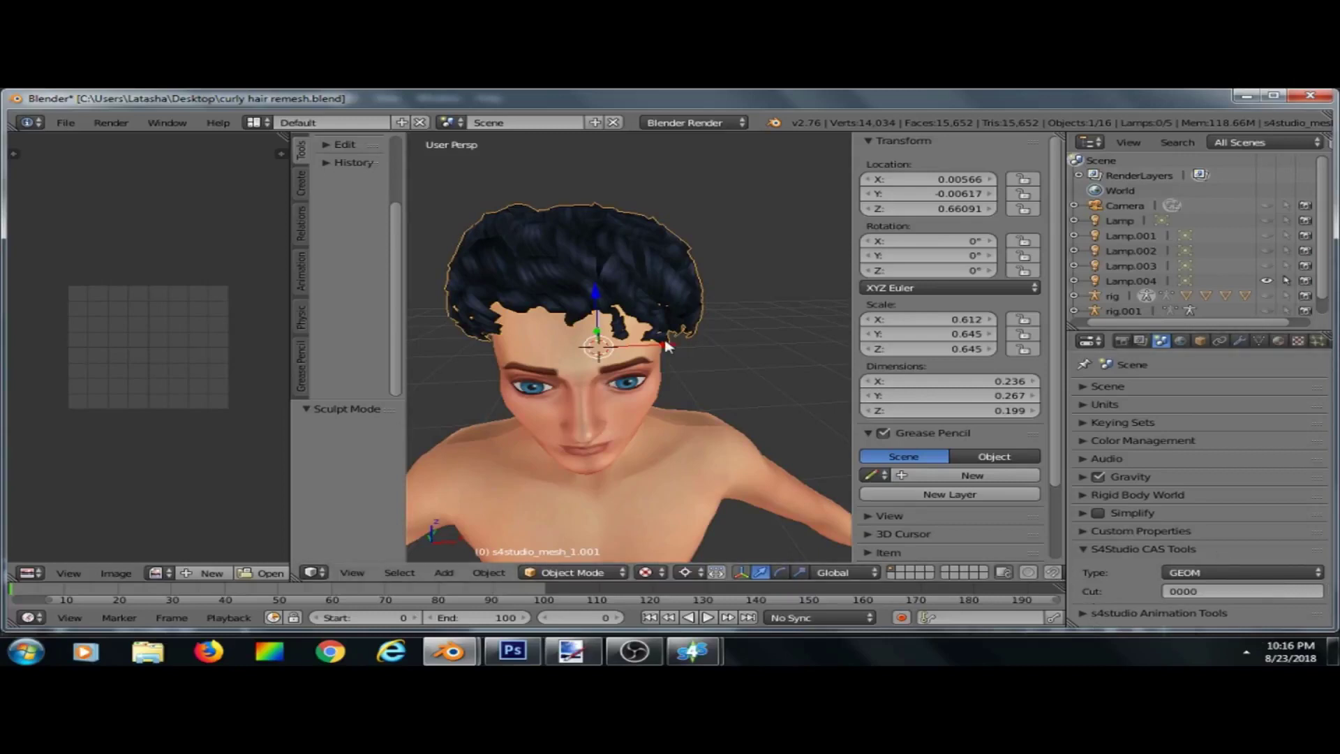
{"action": "middle_click_drag", "start_coordinate": [664, 345], "coordinate": [726, 377]}
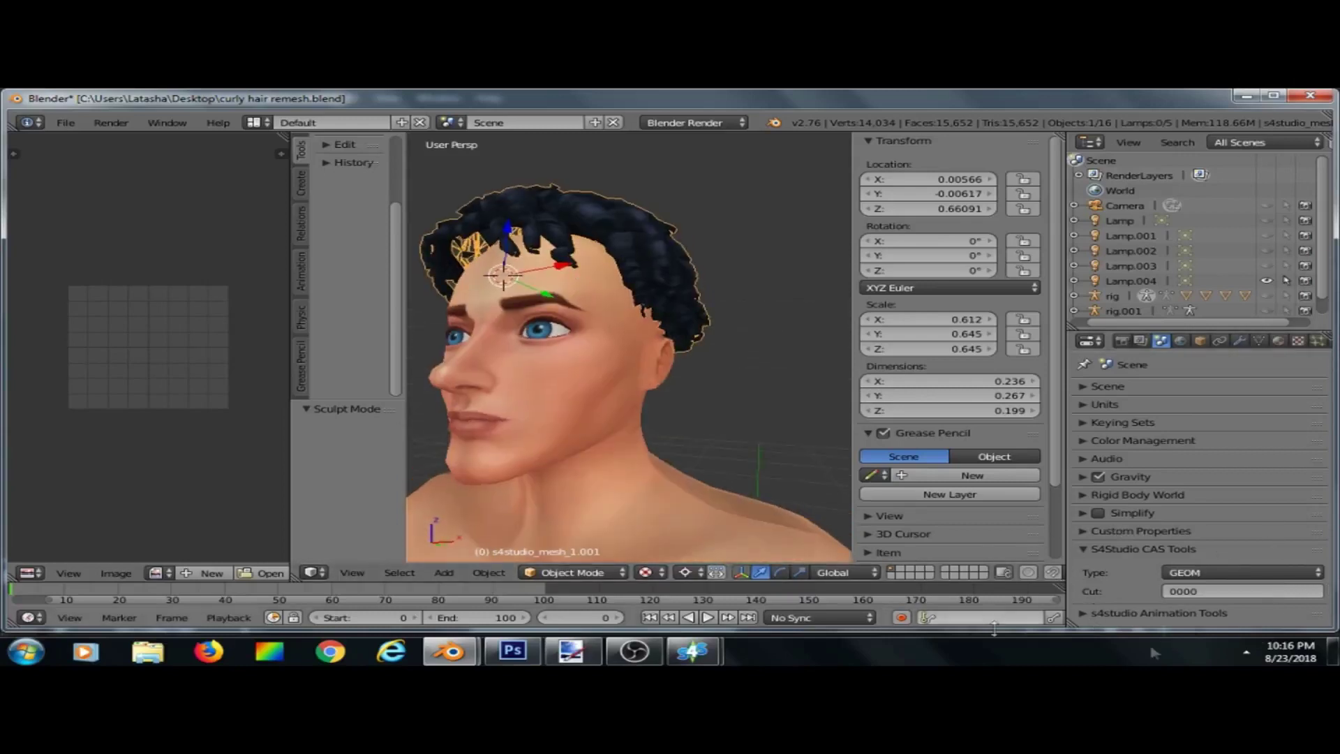
{"action": "middle_click_drag", "start_coordinate": [544, 377], "coordinate": [682, 380]}
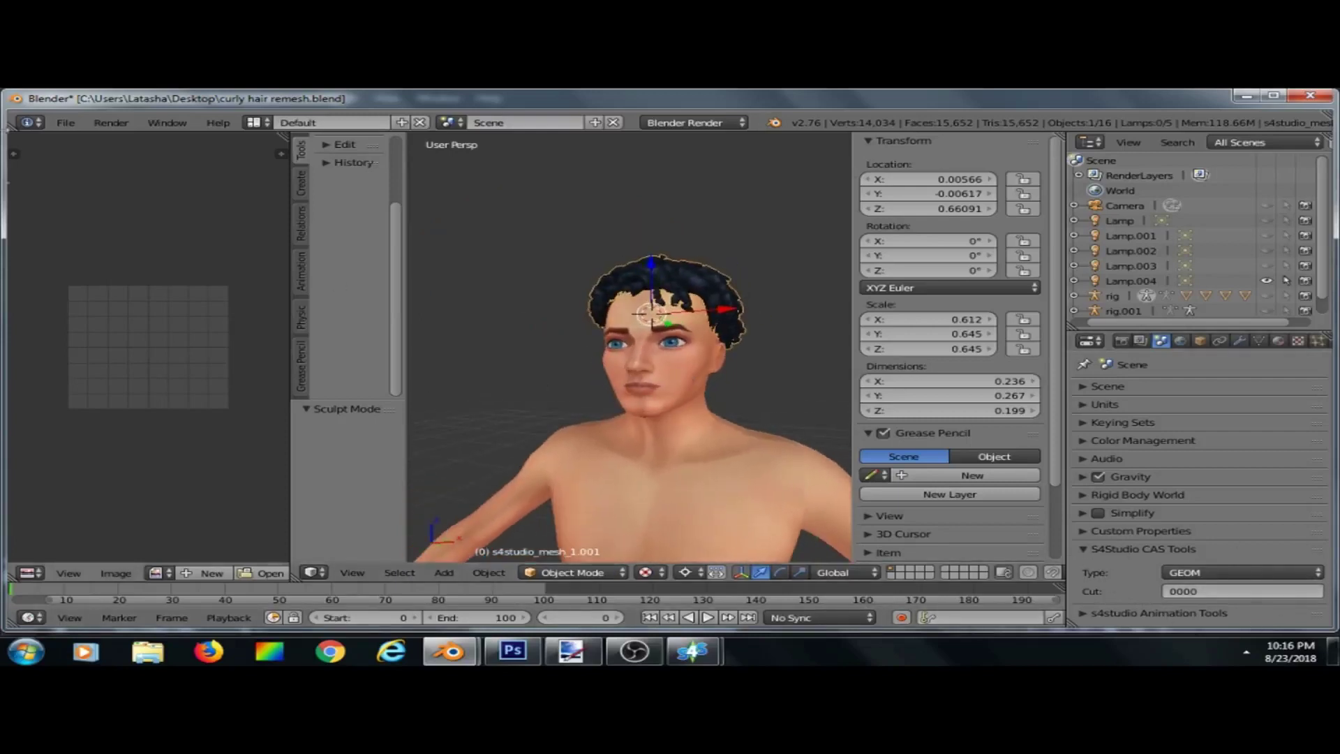
Save the hair scene as a compressed Blender file with remapped relative paths using Save As.
{"action": "left_click", "coordinate": [257, 123]}
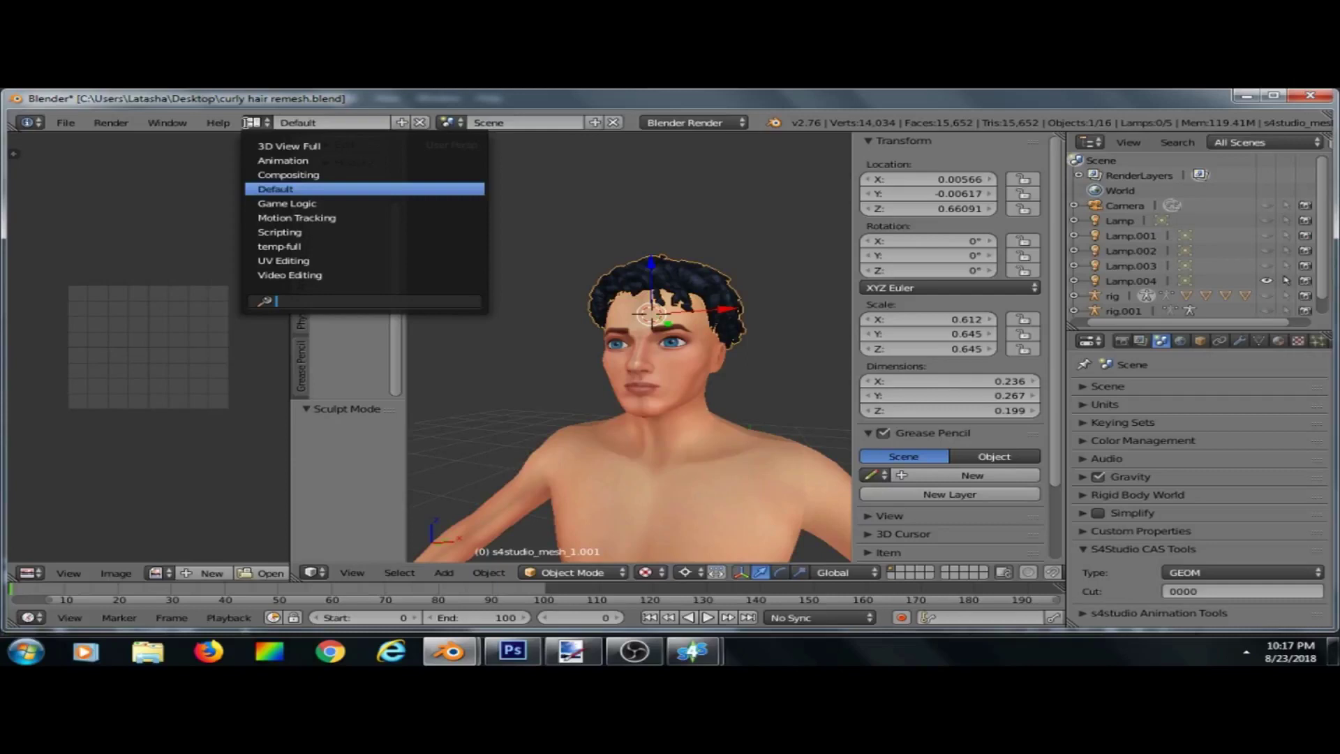
{"action": "left_click", "coordinate": [66, 122]}
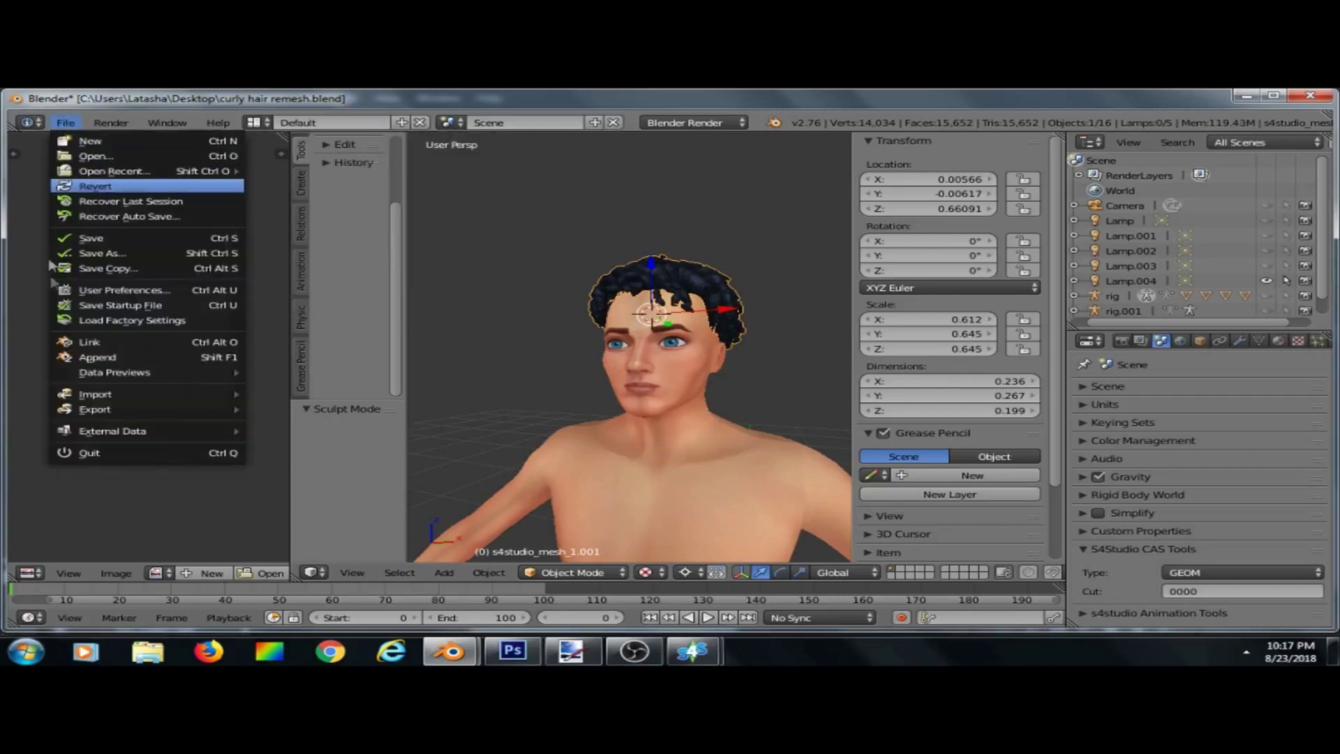
{"action": "left_click", "coordinate": [101, 259]}
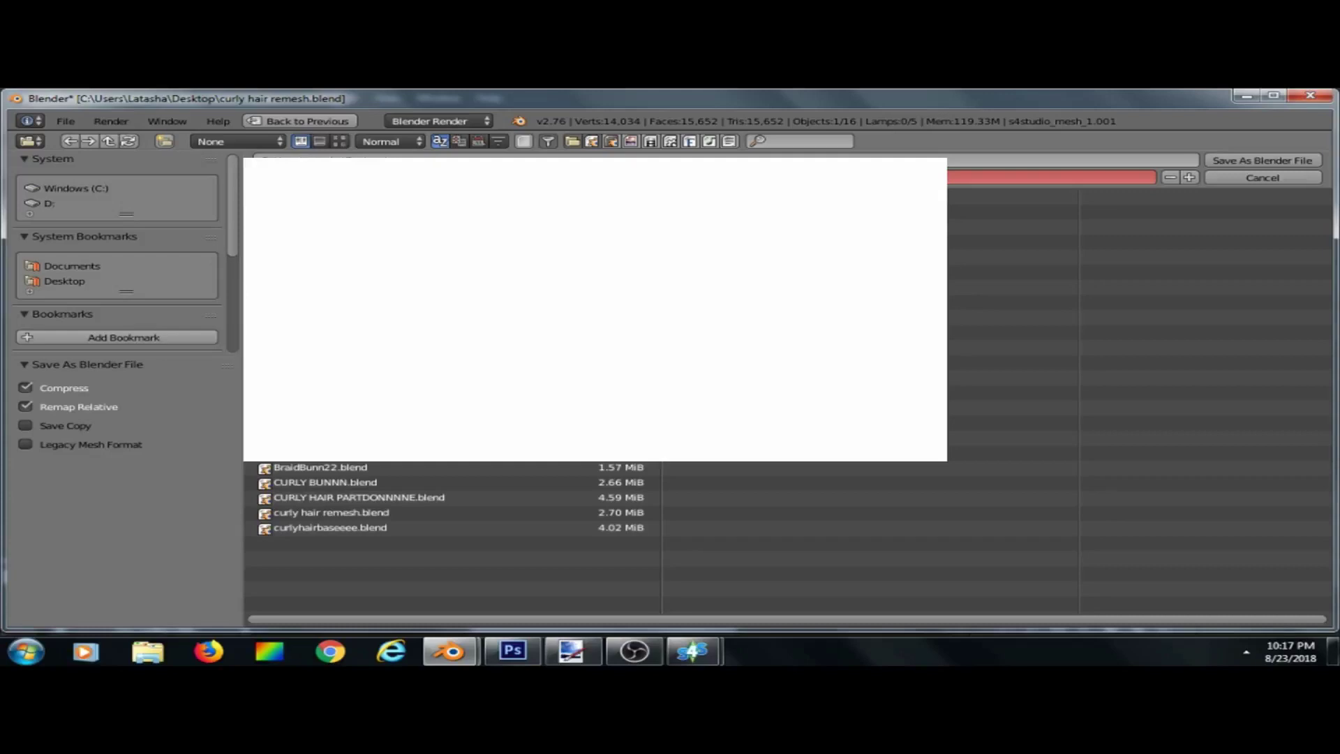
{"action": "left_click", "coordinate": [1259, 161]}
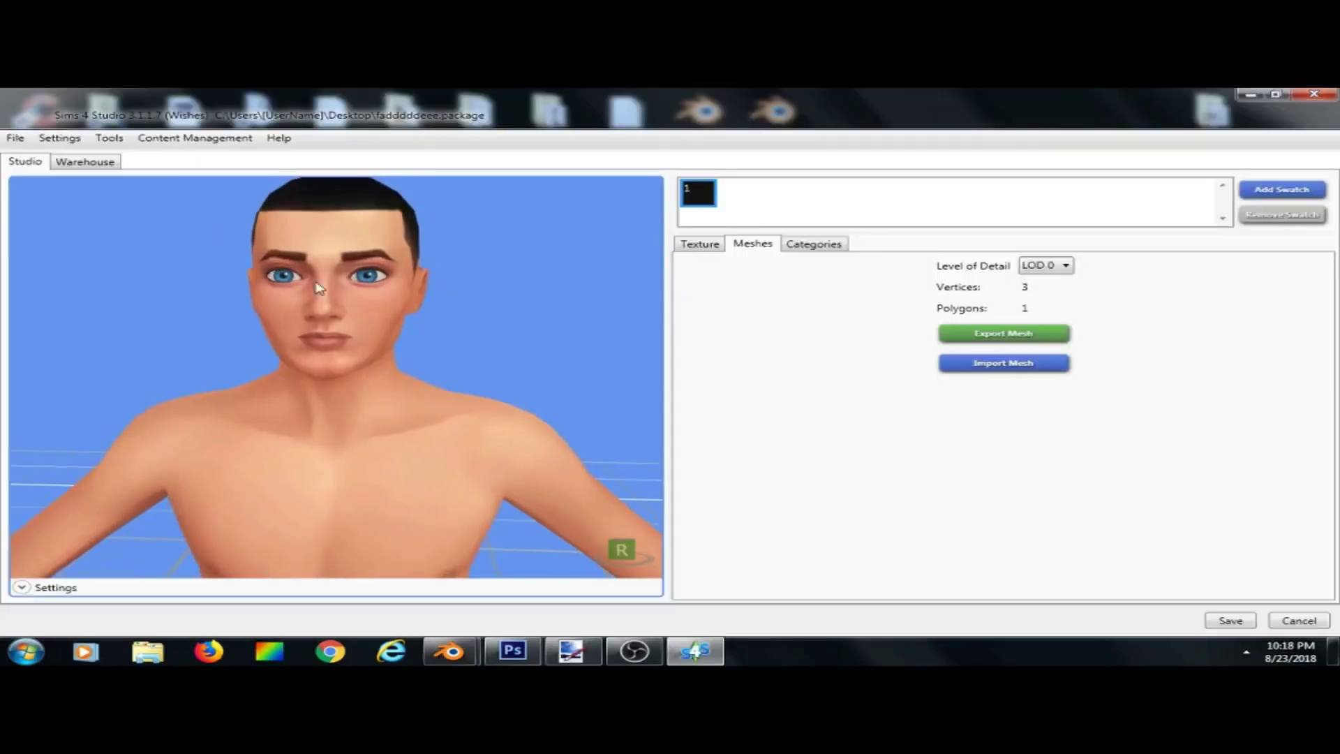
In Sims 4 Studio, check the fade on the head and import the Blender file "curly hair remesh" as the LOD 0 mesh.
{"action": "left_click_drag", "start_coordinate": [230, 300], "coordinate": [448, 354]}
{"action": "right_click_drag", "start_coordinate": [448, 354], "coordinate": [930, 445]}
{"action": "scroll", "coordinate": [515, 344], "scroll_direction": "up", "scroll_amount": 3}
{"action": "right_click_drag", "start_coordinate": [514, 344], "coordinate": [807, 407]}
{"action": "scroll", "coordinate": [404, 299], "scroll_direction": "down", "scroll_amount": 2}
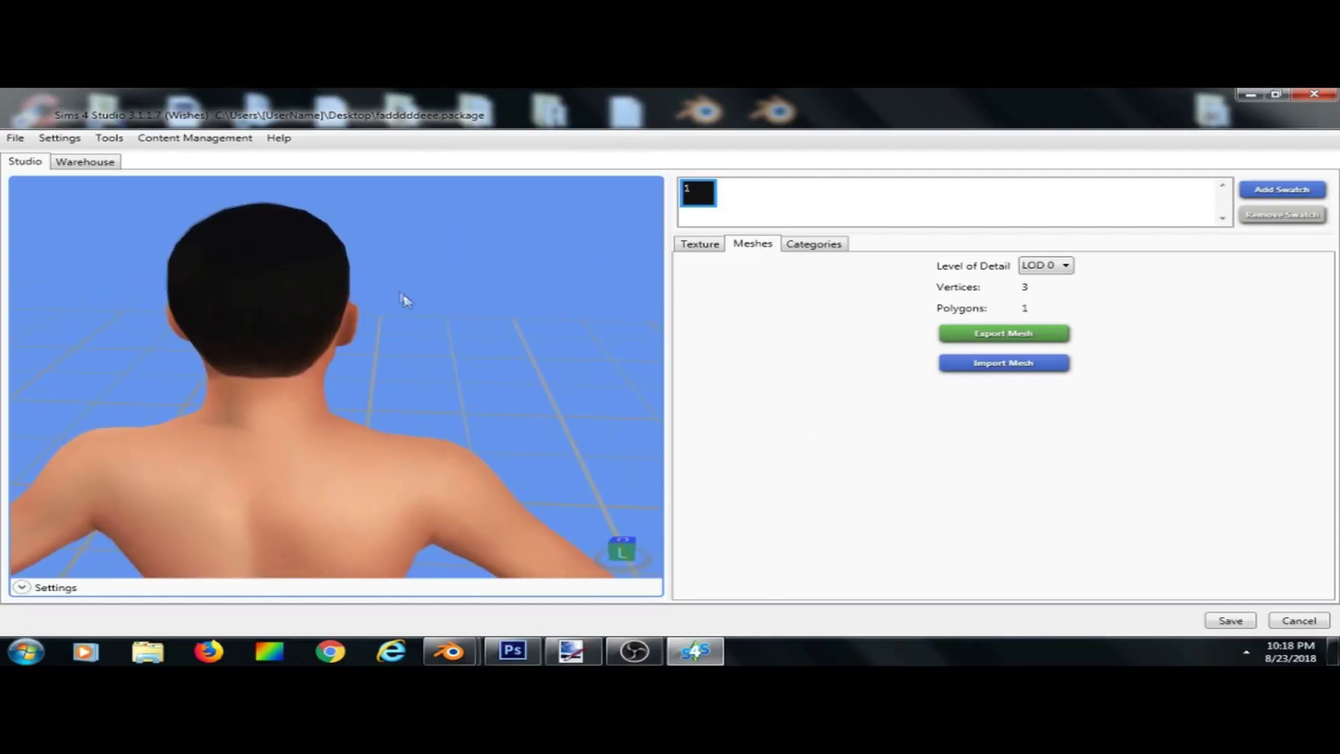
{"action": "left_click_drag", "start_coordinate": [350, 337], "coordinate": [440, 327]}
{"action": "scroll", "coordinate": [552, 329], "scroll_direction": "down", "scroll_amount": 1}
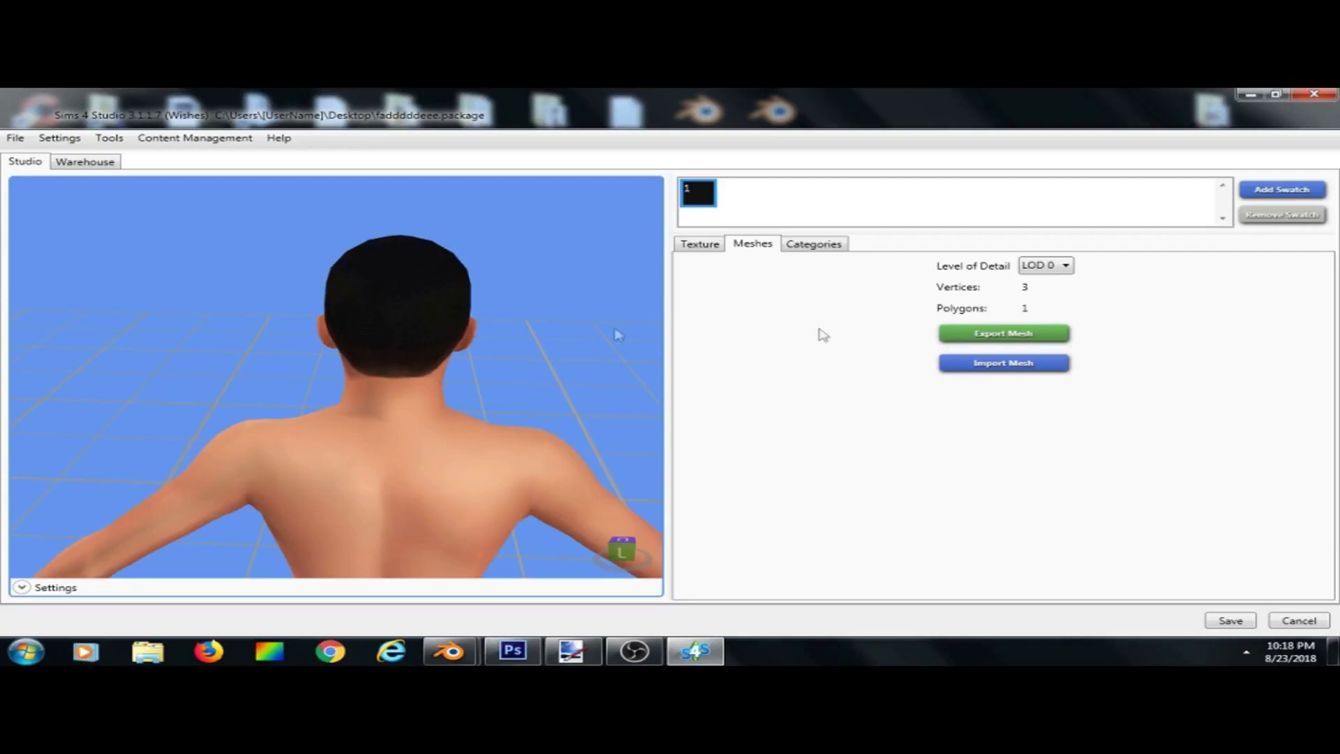
{"action": "left_click", "coordinate": [994, 363]}
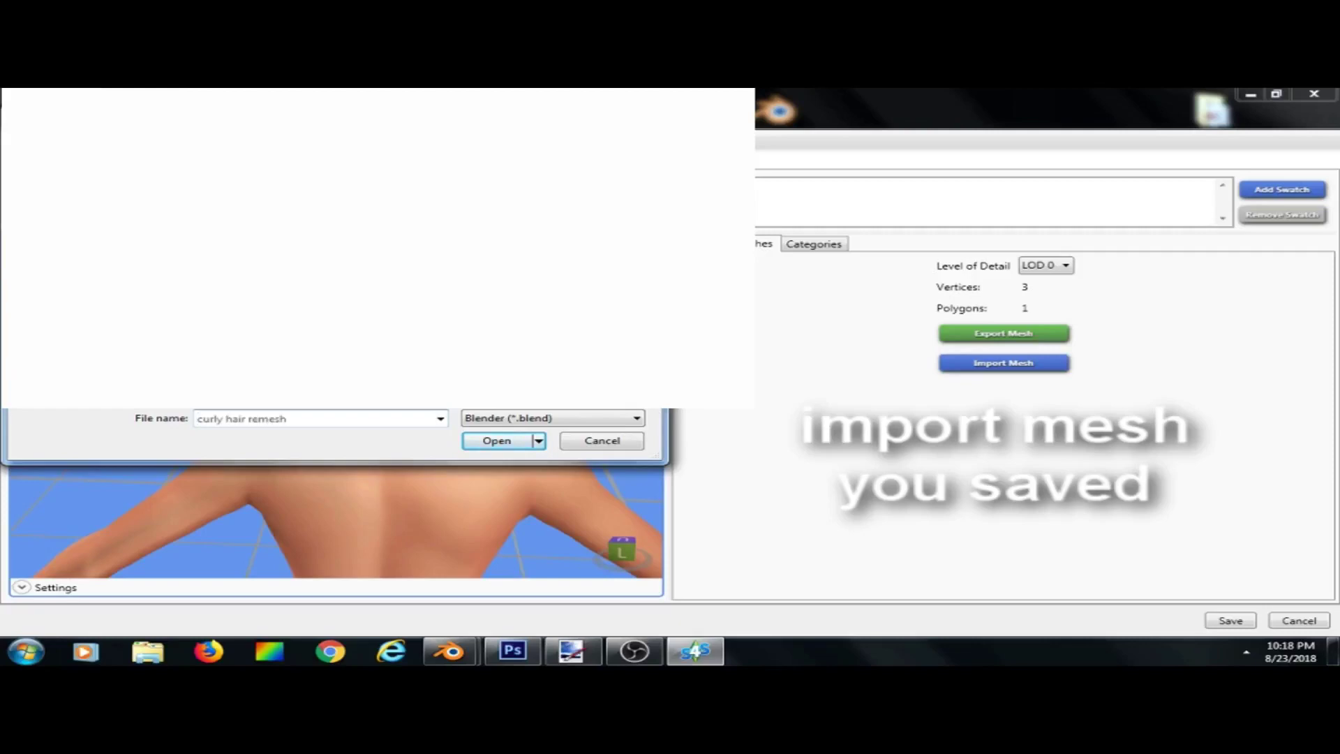
{"action": "left_click", "coordinate": [497, 441]}
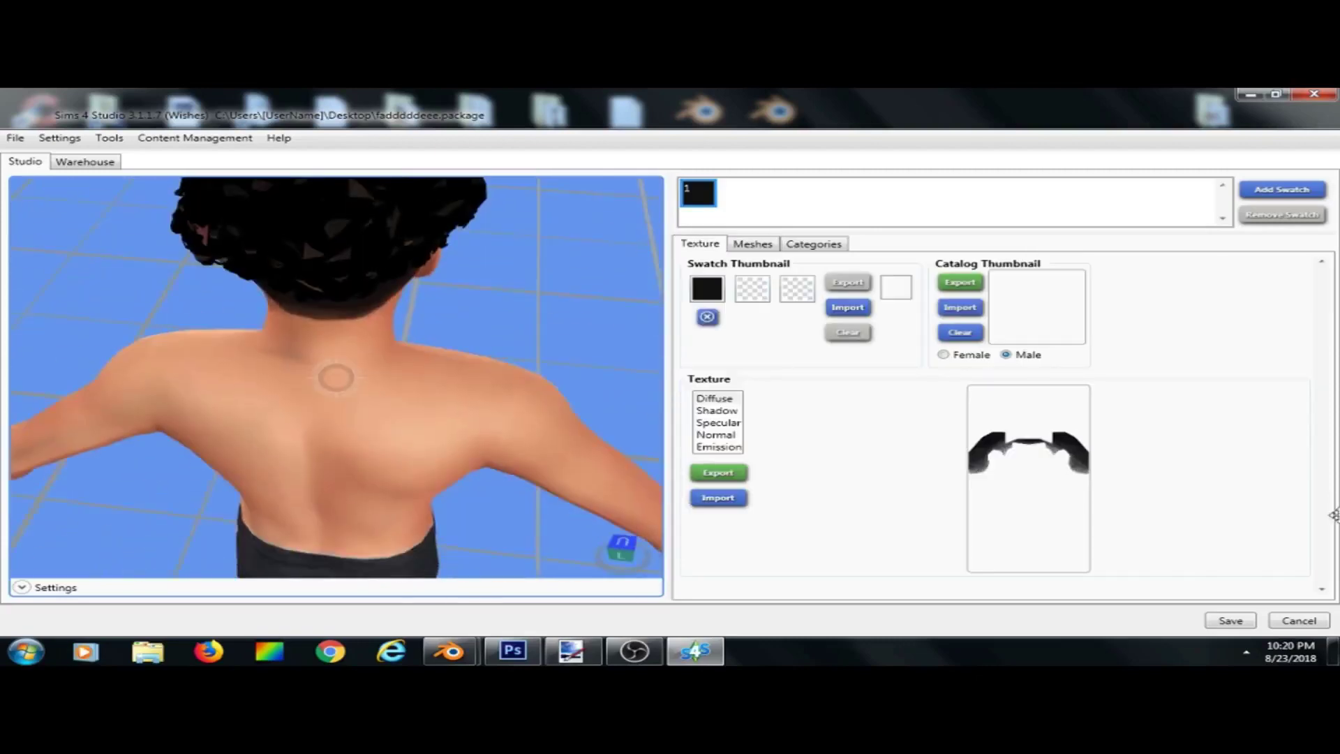
Examine the imported curly hair mesh on the Sim from the back, top, front and side.
{"action": "left_click_drag", "start_coordinate": [335, 374], "coordinate": [179, 370]}
{"action": "right_click_drag", "start_coordinate": [272, 419], "coordinate": [424, 433]}
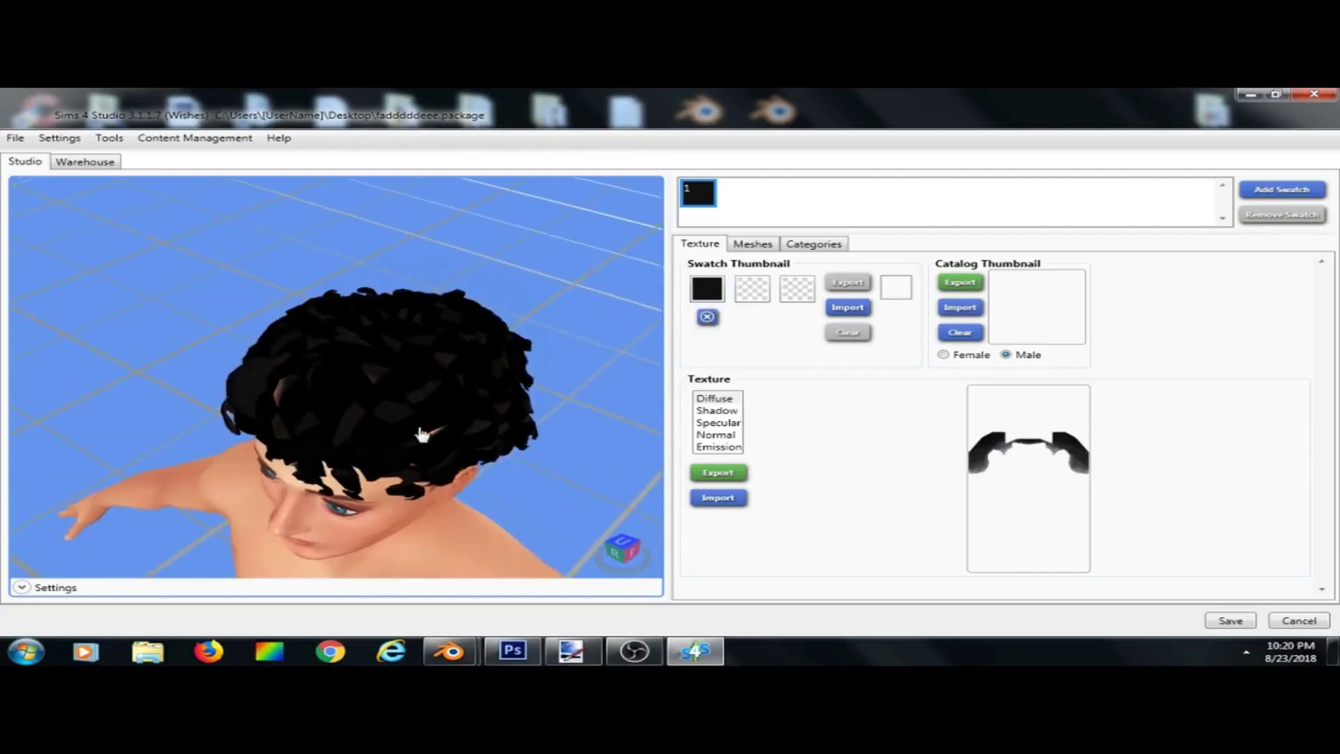
{"action": "left_click_drag", "start_coordinate": [424, 434], "coordinate": [375, 388]}
{"action": "scroll", "coordinate": [426, 377], "scroll_direction": "up", "scroll_amount": 2}
{"action": "mouse_move", "coordinate": [529, 431]}
{"action": "left_mouse_down"}
{"action": "mouse_move", "coordinate": [278, 543]}
{"action": "mouse_move", "coordinate": [367, 374]}
{"action": "mouse_move", "coordinate": [523, 316]}
{"action": "left_mouse_up"}
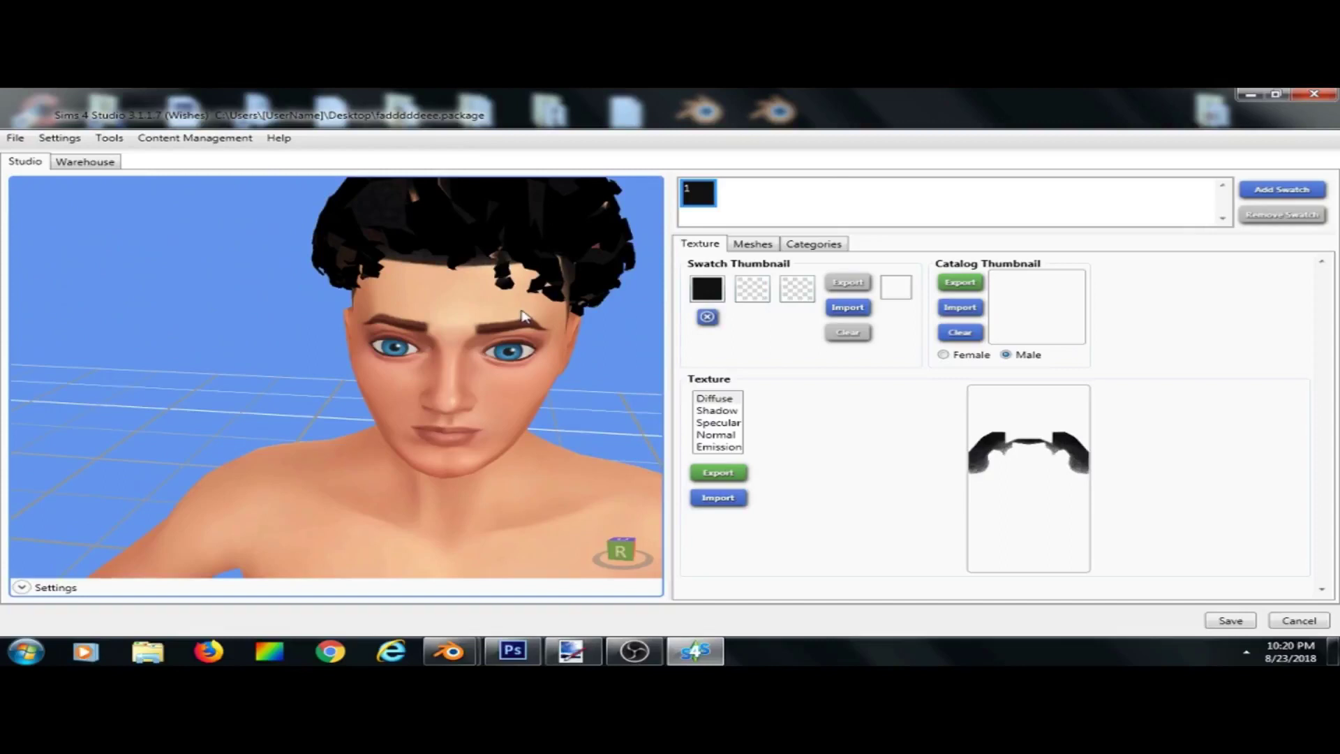
{"action": "scroll", "coordinate": [308, 361], "scroll_direction": "down", "scroll_amount": 3}
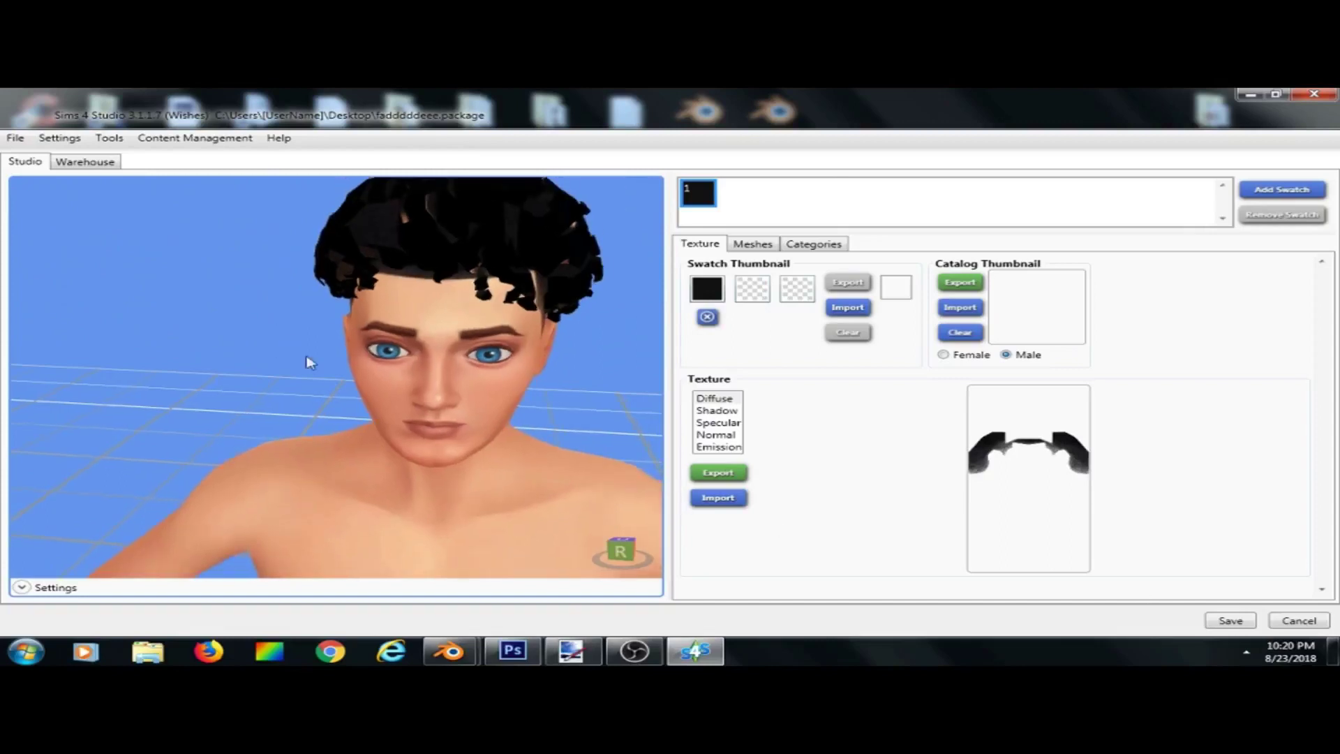
{"action": "middle_click_drag", "start_coordinate": [440, 265], "coordinate": [337, 338]}
{"action": "right_click_drag", "start_coordinate": [338, 337], "coordinate": [500, 321]}
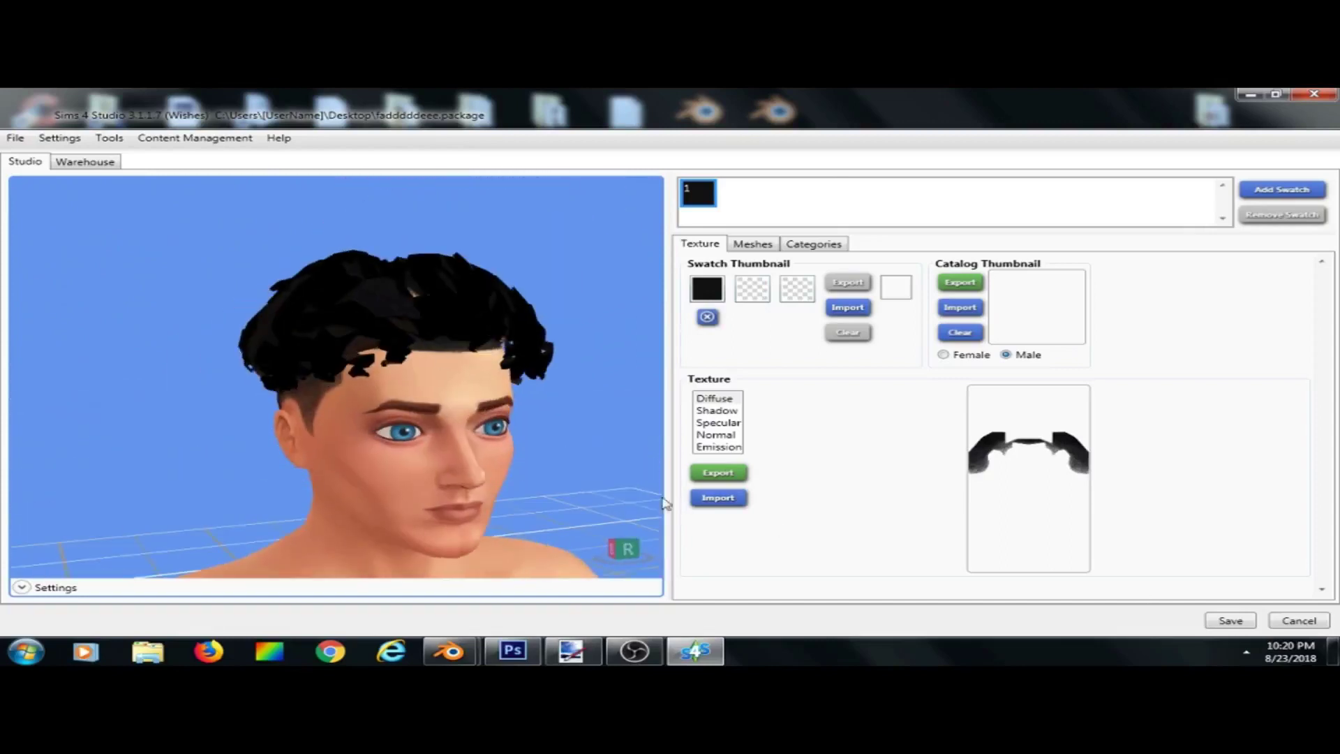
{"action": "mouse_move", "coordinate": [293, 378]}
{"action": "left_mouse_down"}
{"action": "mouse_move", "coordinate": [454, 363]}
{"action": "mouse_move", "coordinate": [285, 371]}
{"action": "left_mouse_up"}
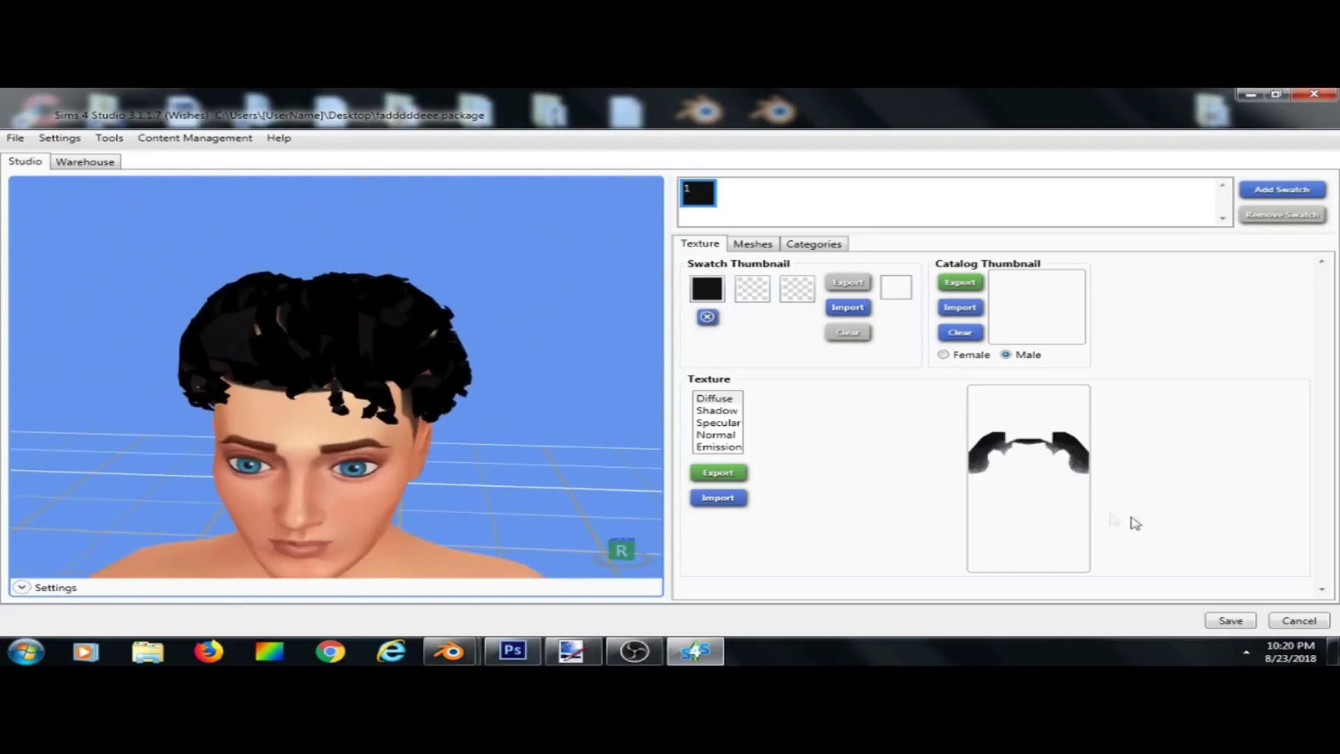
Import CURLY FADE TEXTURE PNGGGG.png as the hair's Diffuse texture.
{"action": "left_click", "coordinate": [718, 498]}
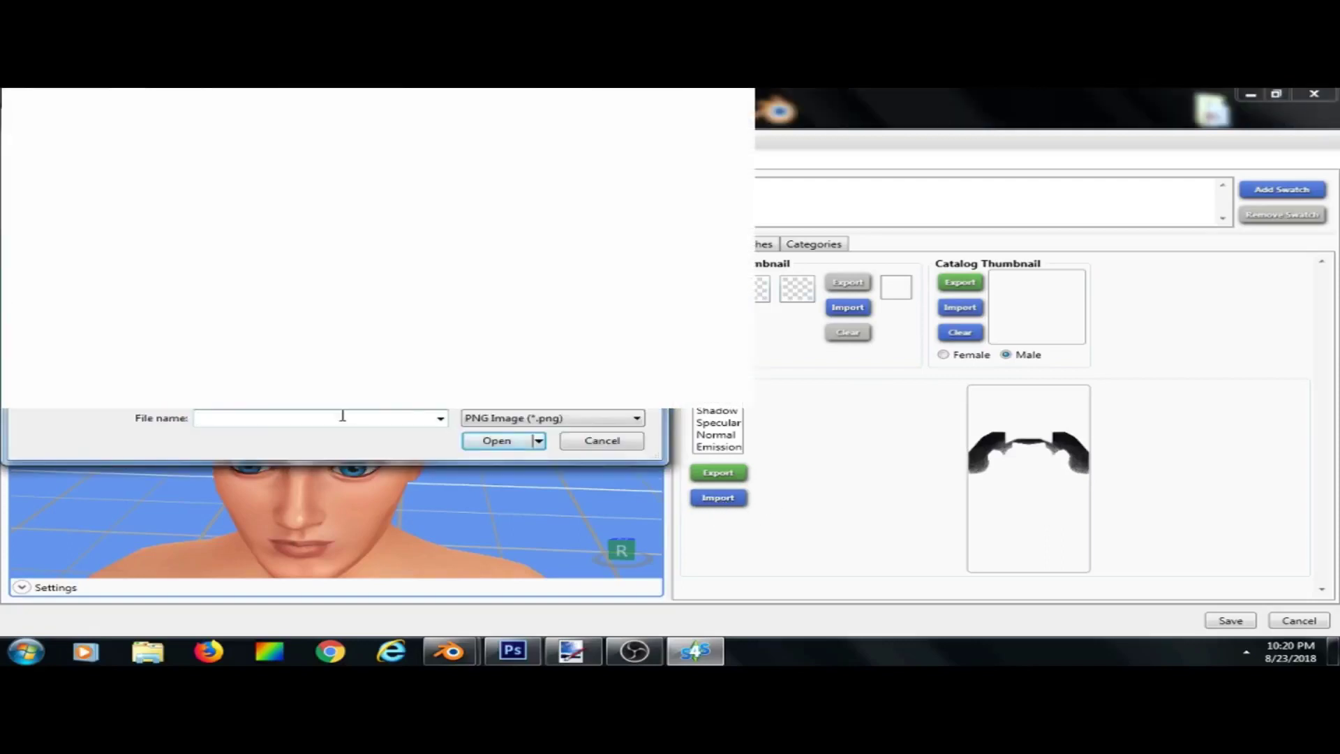
{"action": "type", "text": "cur"}
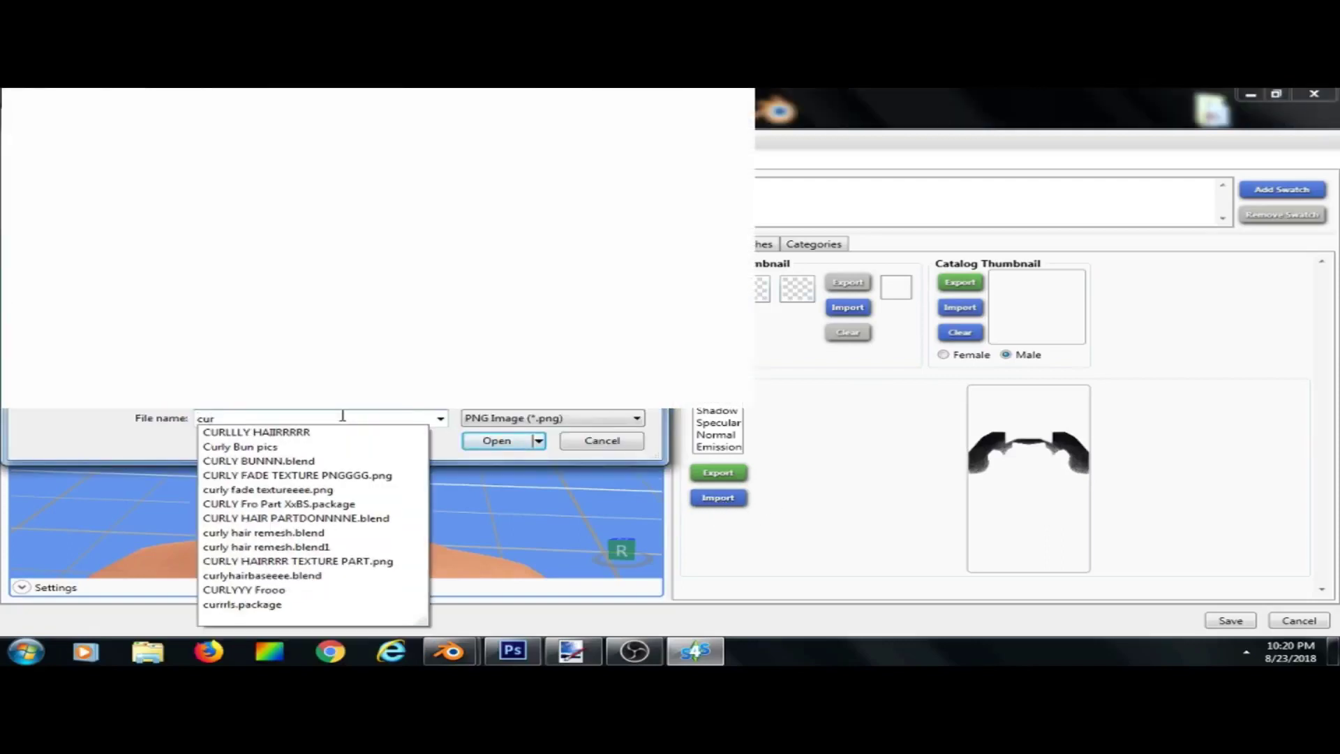
{"action": "type", "text": "l"}
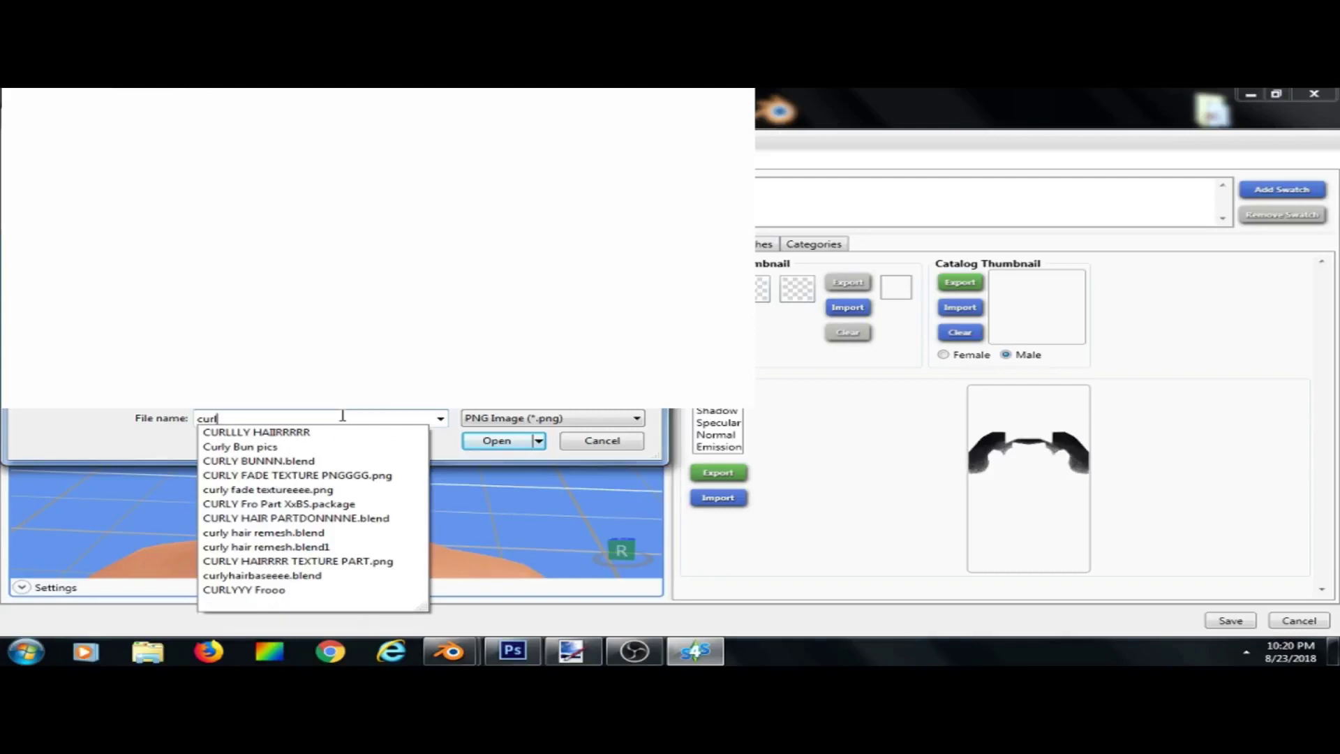
{"action": "left_click", "coordinate": [383, 493]}
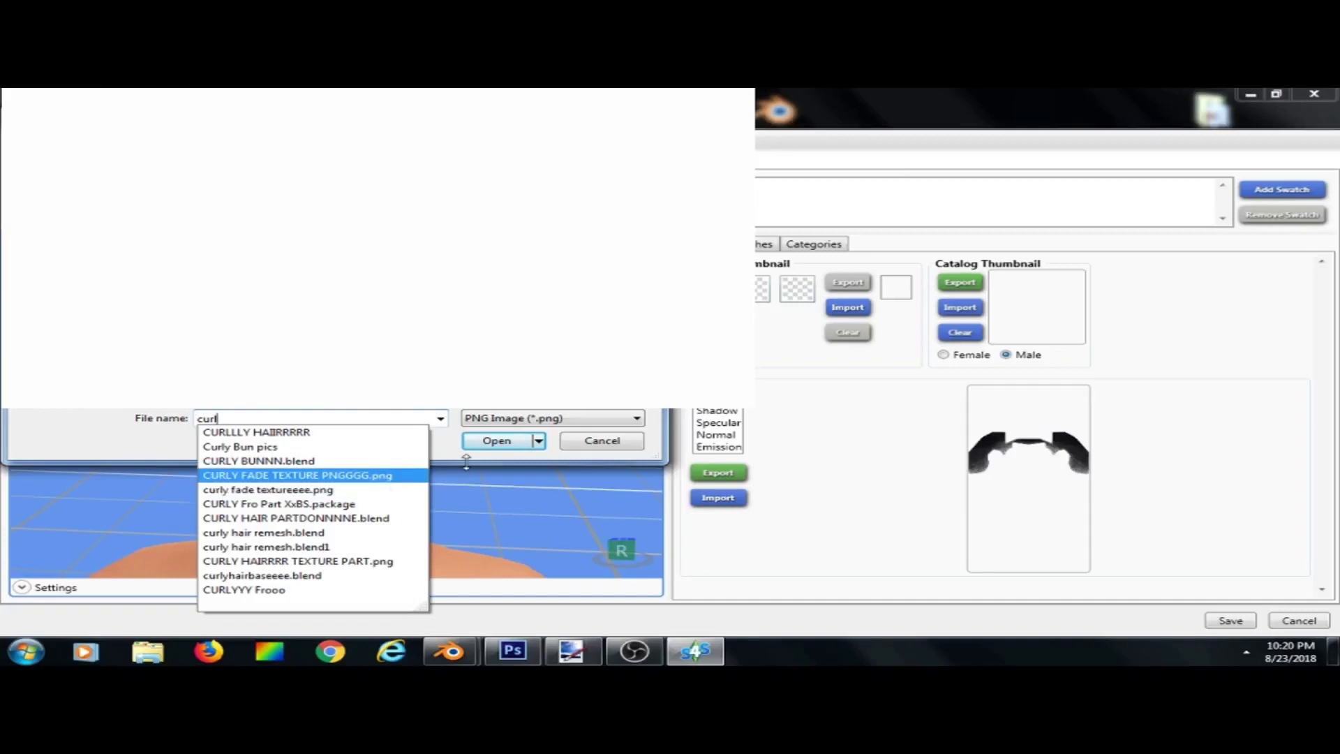
{"action": "left_click", "coordinate": [515, 442]}
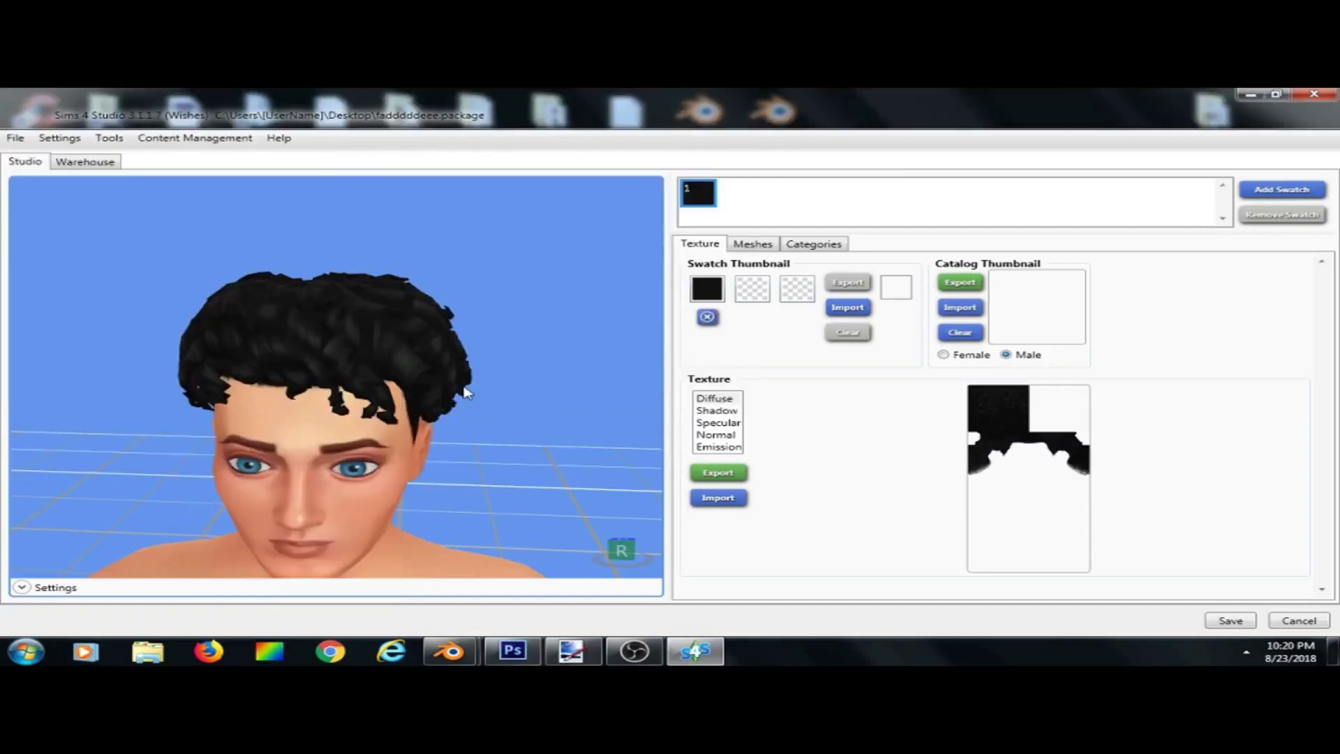
Examine the textured hair on the Sim from the front, side, below and above.
{"action": "right_click_drag", "start_coordinate": [339, 377], "coordinate": [390, 419]}
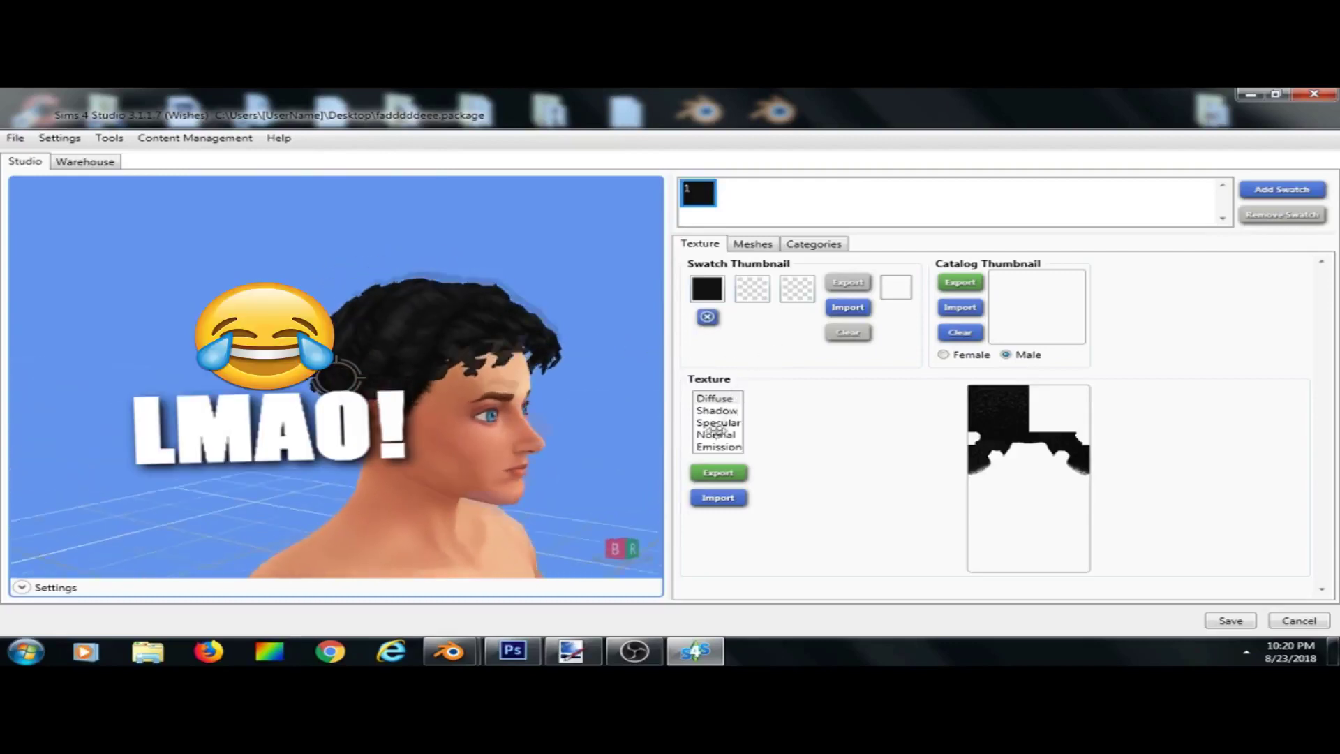
{"action": "scroll", "coordinate": [340, 327], "scroll_direction": "up", "scroll_amount": 5}
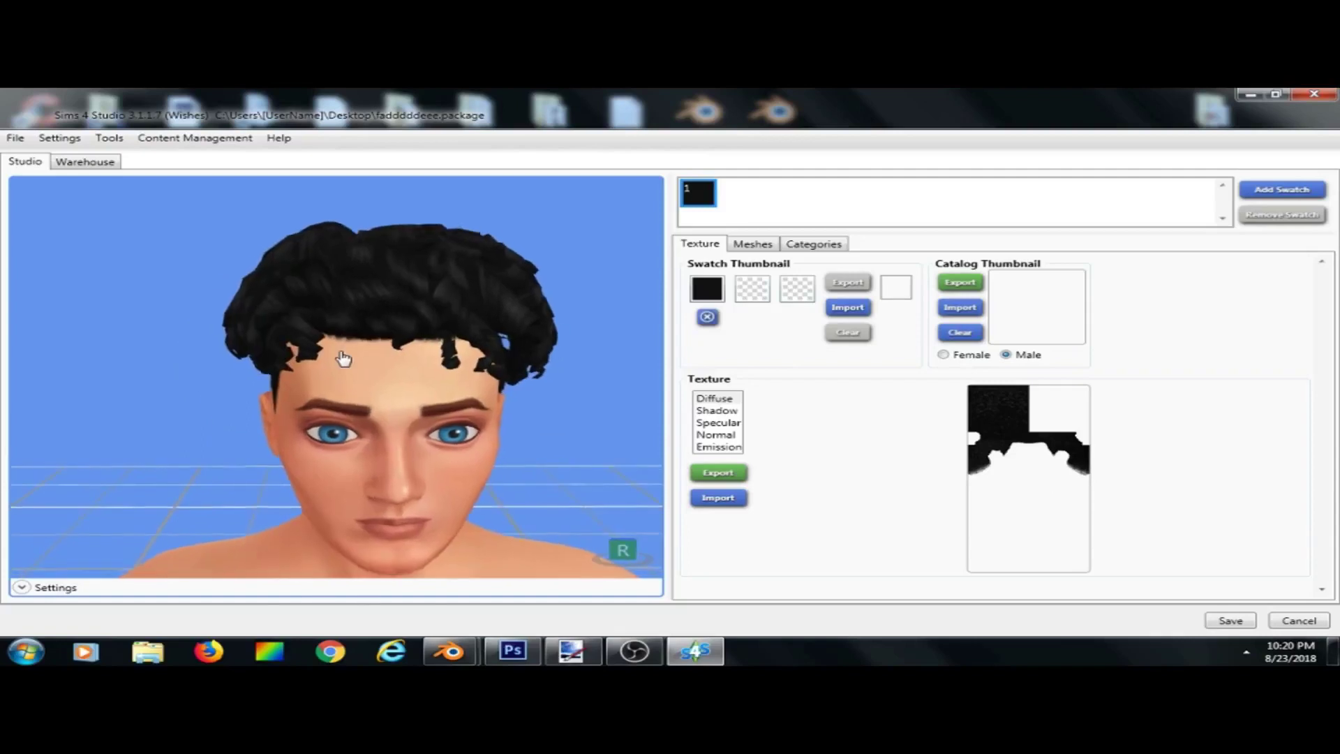
{"action": "left_click_drag", "start_coordinate": [357, 362], "coordinate": [482, 223]}
{"action": "right_click_drag", "start_coordinate": [483, 223], "coordinate": [473, 245]}
{"action": "scroll", "coordinate": [460, 250], "scroll_direction": "up", "scroll_amount": 4}
{"action": "middle_click_drag", "start_coordinate": [458, 253], "coordinate": [416, 448]}
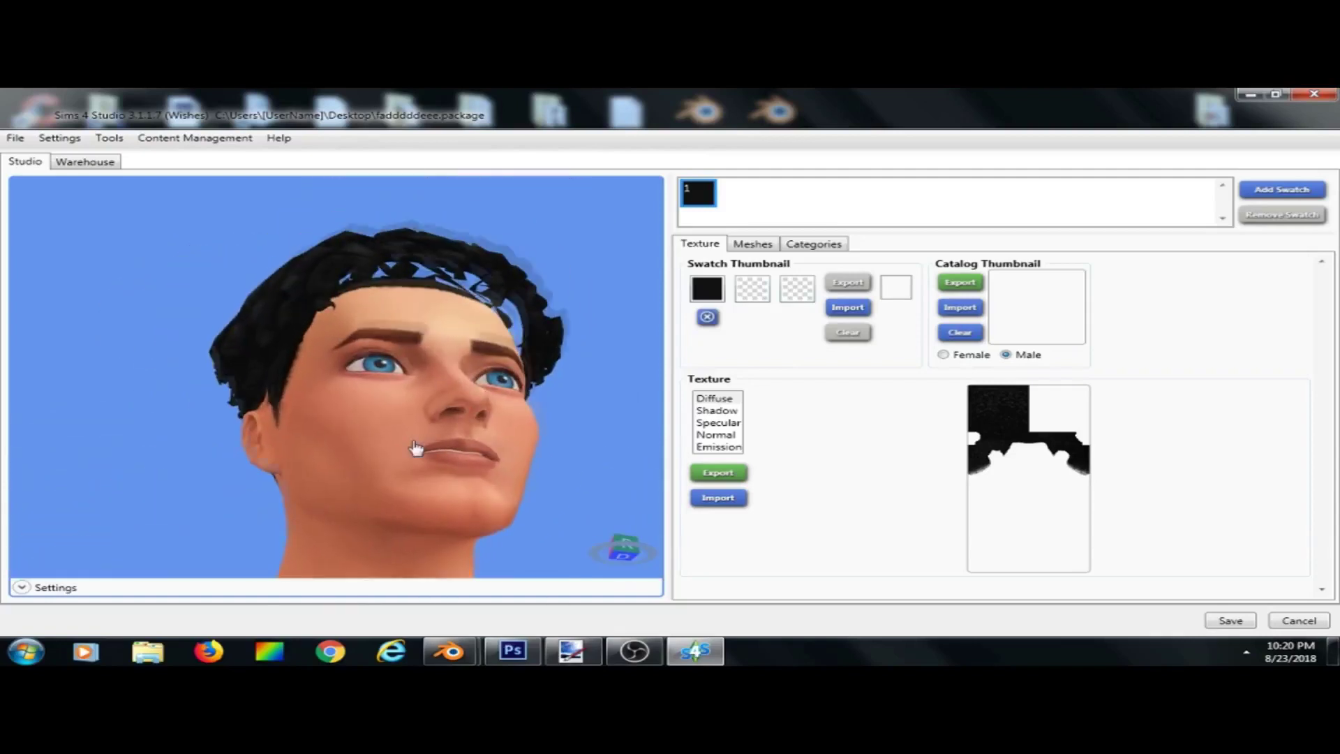
{"action": "mouse_move", "coordinate": [530, 266]}
{"action": "left_mouse_down"}
{"action": "mouse_move", "coordinate": [335, 368]}
{"action": "mouse_move", "coordinate": [386, 335]}
{"action": "mouse_move", "coordinate": [434, 442]}
{"action": "mouse_move", "coordinate": [433, 405]}
{"action": "mouse_move", "coordinate": [411, 444]}
{"action": "mouse_move", "coordinate": [1337, 314]}
{"action": "mouse_move", "coordinate": [670, 425]}
{"action": "mouse_move", "coordinate": [2, 398]}
{"action": "mouse_move", "coordinate": [452, 346]}
{"action": "left_mouse_up"}
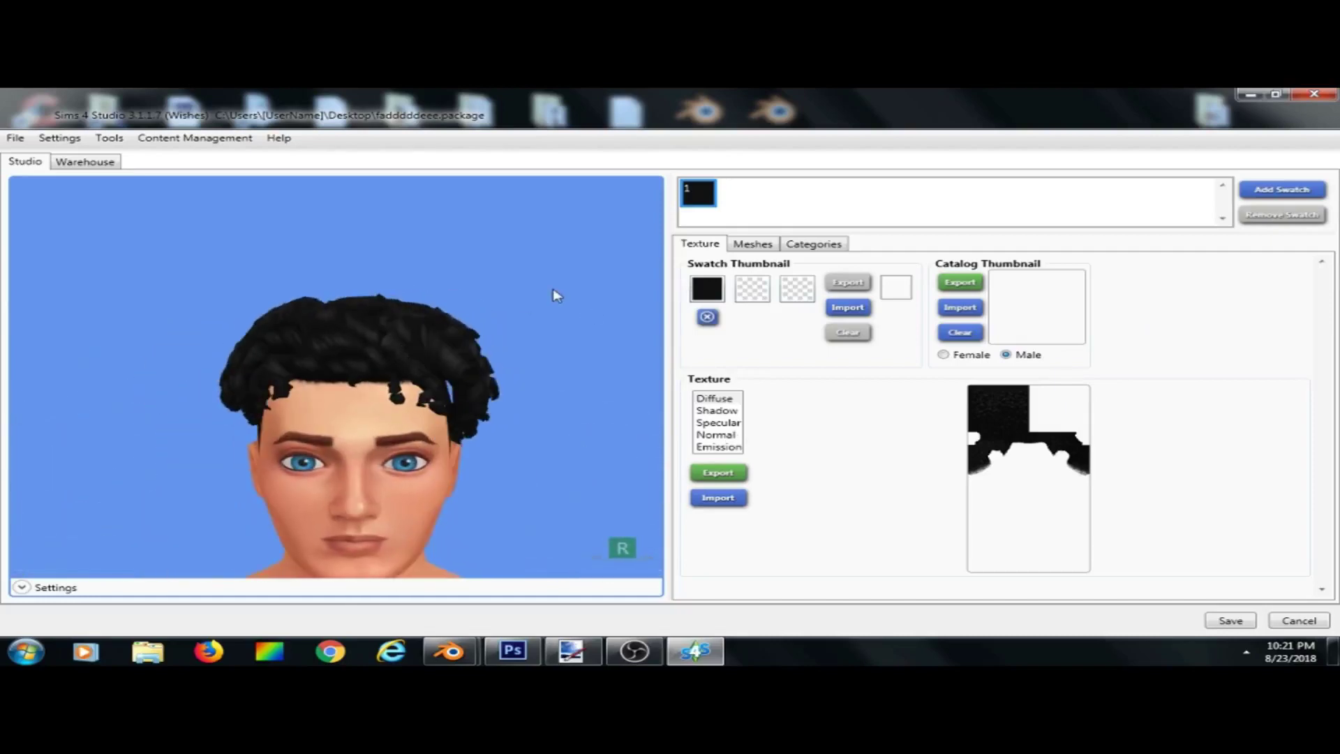
{"action": "mouse_move", "coordinate": [258, 444]}
{"action": "left_mouse_down"}
{"action": "mouse_move", "coordinate": [428, 370]}
{"action": "mouse_move", "coordinate": [512, 478]}
{"action": "mouse_move", "coordinate": [433, 458]}
{"action": "mouse_move", "coordinate": [203, 499]}
{"action": "mouse_move", "coordinate": [384, 419]}
{"action": "mouse_move", "coordinate": [1142, 524]}
{"action": "mouse_move", "coordinate": [419, 433]}
{"action": "mouse_move", "coordinate": [674, 312]}
{"action": "mouse_move", "coordinate": [610, 368]}
{"action": "mouse_move", "coordinate": [530, 379]}
{"action": "mouse_move", "coordinate": [496, 461]}
{"action": "mouse_move", "coordinate": [337, 559]}
{"action": "mouse_move", "coordinate": [159, 508]}
{"action": "left_mouse_up"}
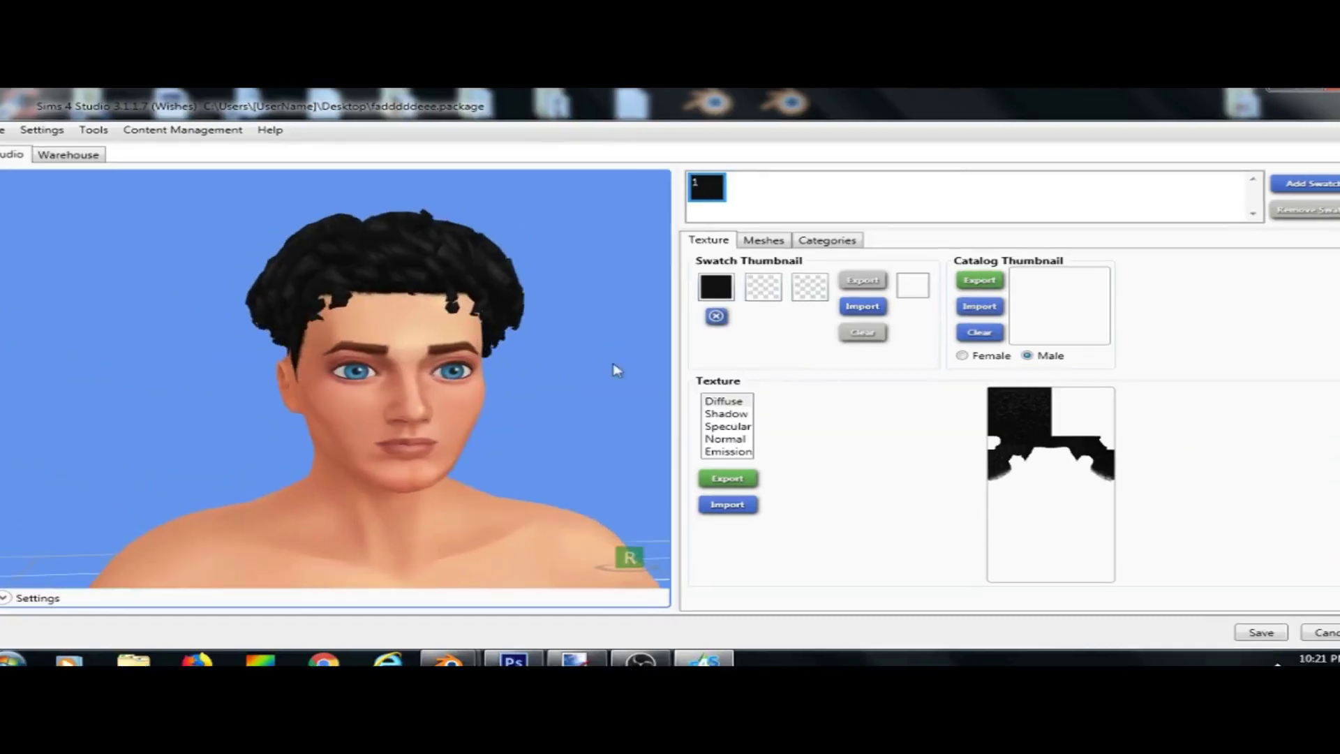
{"action": "scroll", "coordinate": [446, 289], "scroll_direction": "up", "scroll_amount": 1}
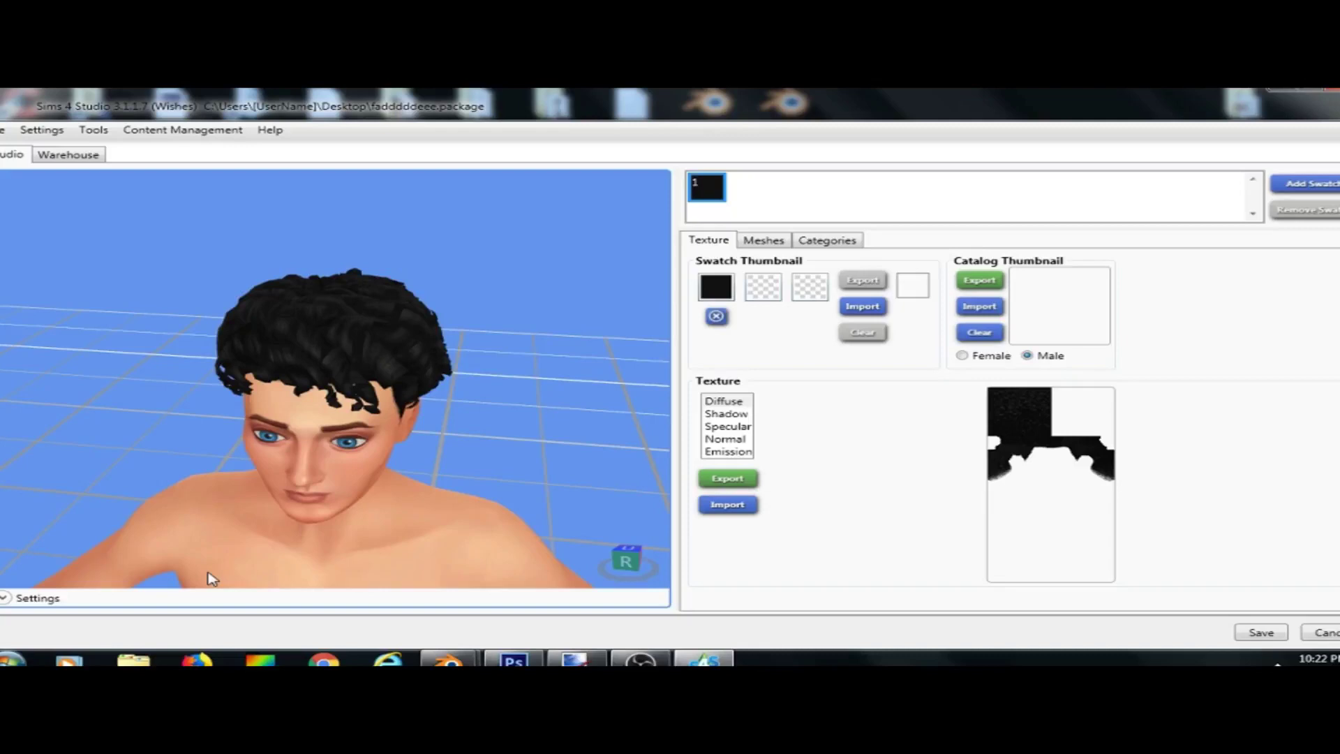
Inspect the textured curls and front hairline up close from eye level and from above.
{"action": "left_click_drag", "start_coordinate": [502, 556], "coordinate": [559, 355]}
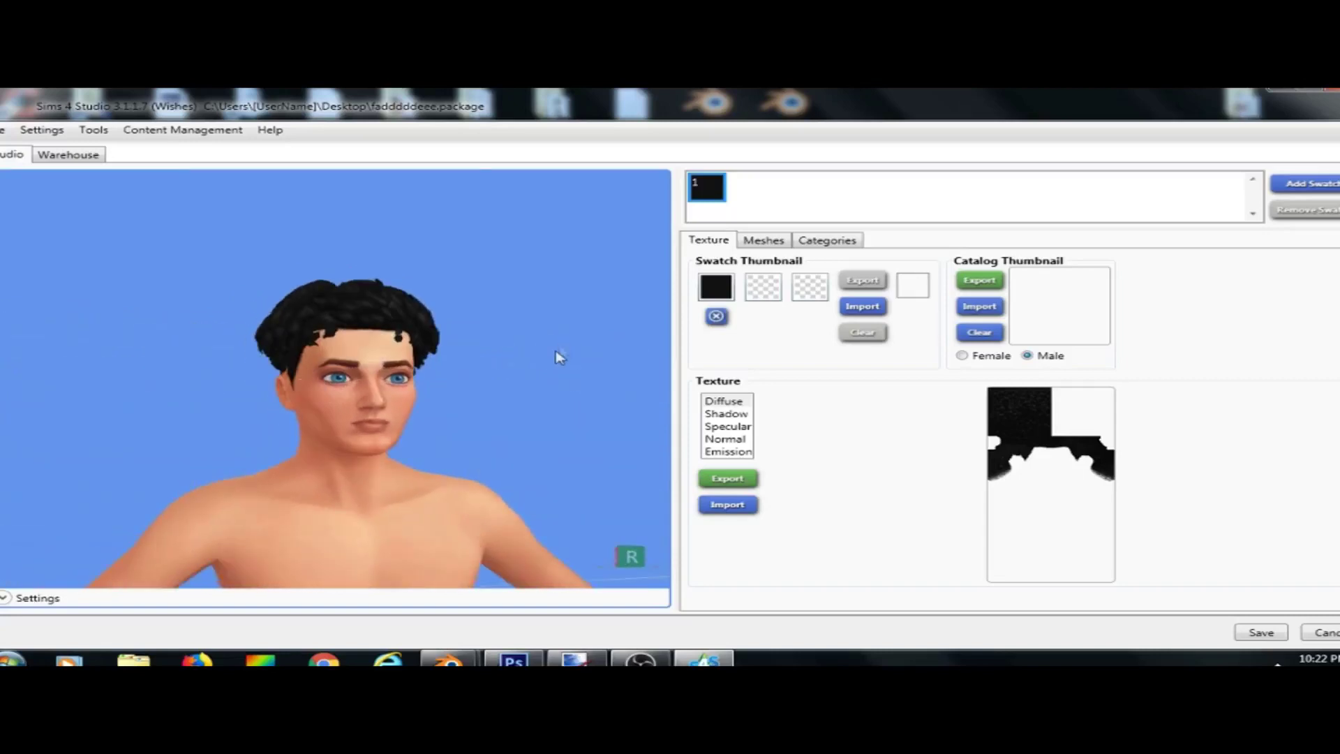
{"action": "scroll", "coordinate": [559, 356], "scroll_direction": "up", "scroll_amount": 2}
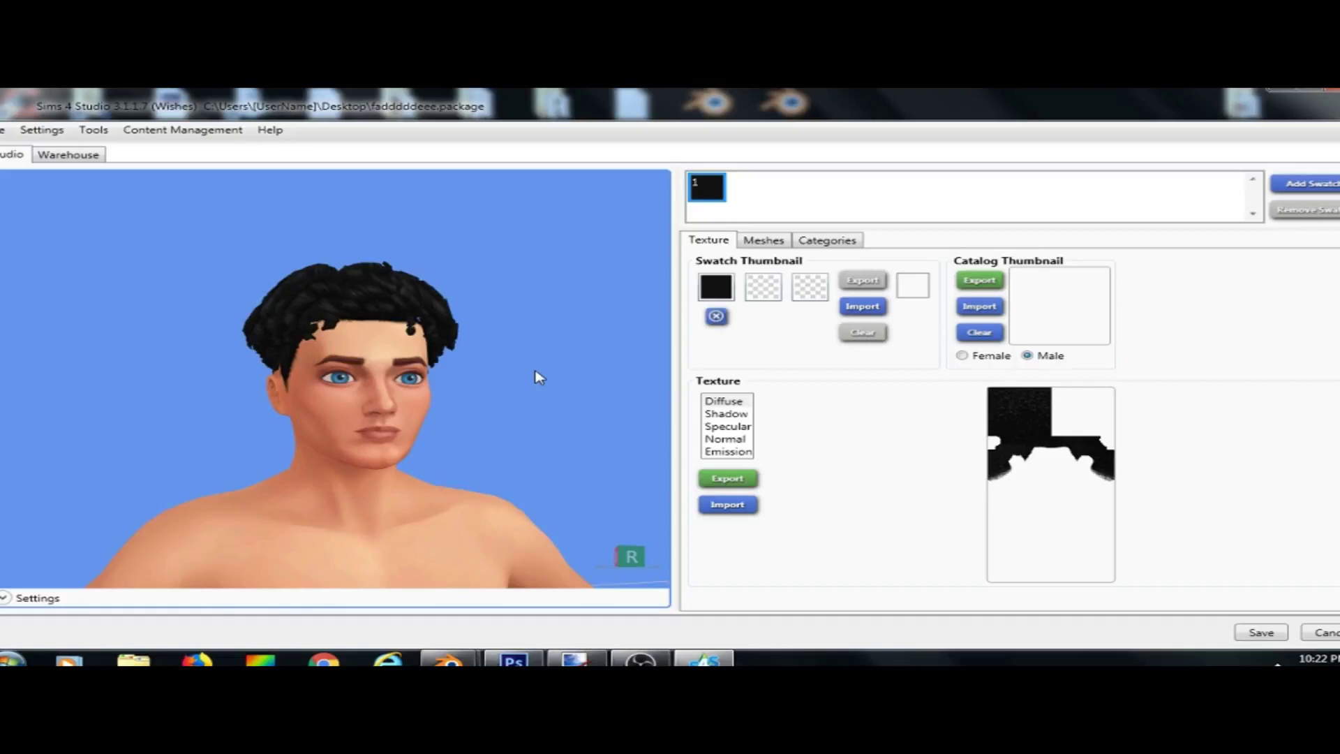
{"action": "left_click_drag", "start_coordinate": [538, 377], "coordinate": [405, 347]}
{"action": "scroll", "coordinate": [402, 342], "scroll_direction": "up", "scroll_amount": 2}
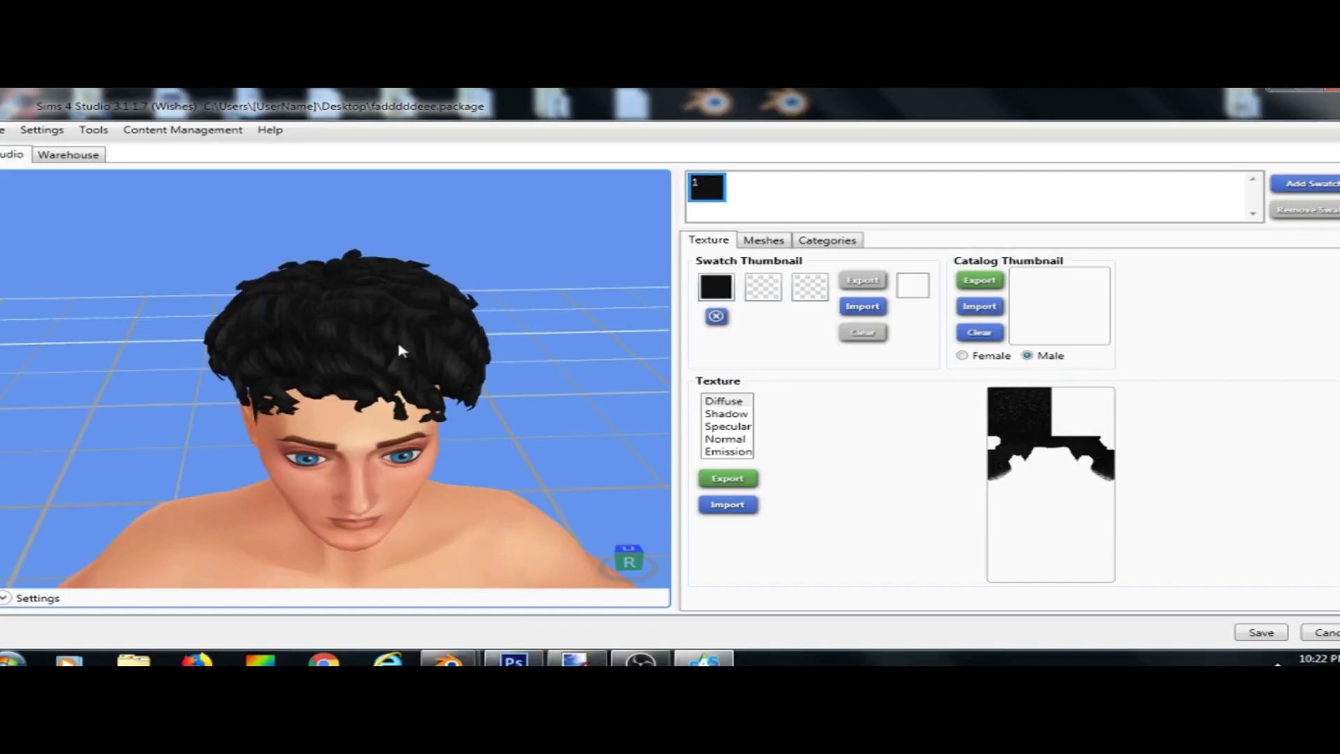
{"action": "left_click_drag", "start_coordinate": [401, 349], "coordinate": [300, 515]}
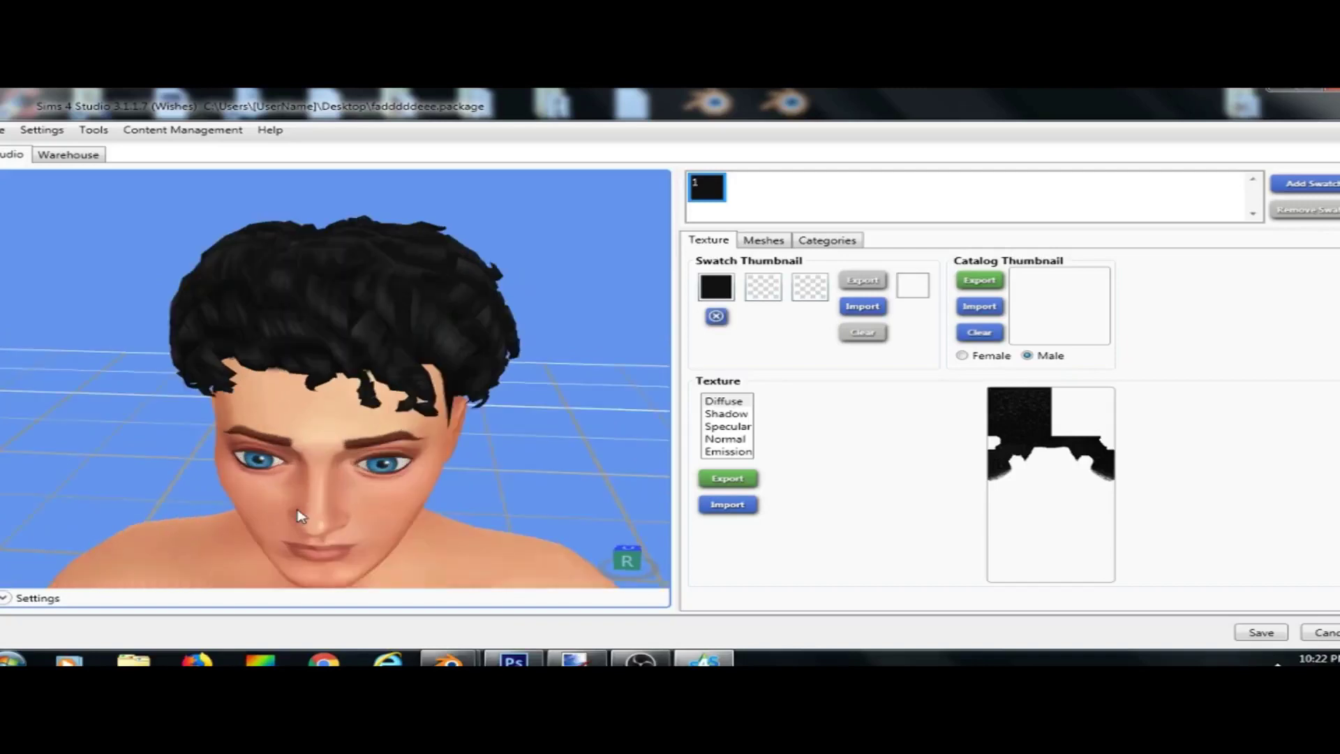
{"action": "scroll", "coordinate": [300, 509], "scroll_direction": "down", "scroll_amount": 2}
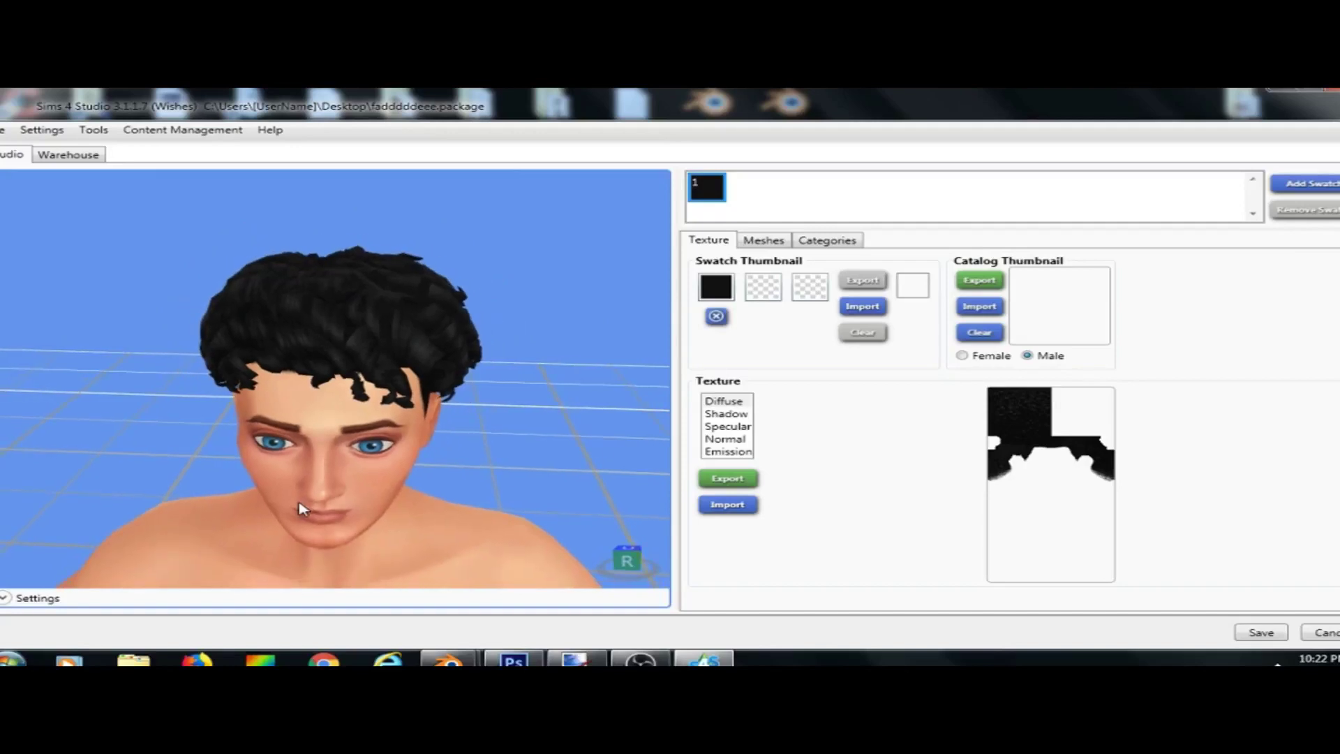
Start a Save As of the finished curly fade hair package.
{"action": "left_click", "coordinate": [4, 133]}
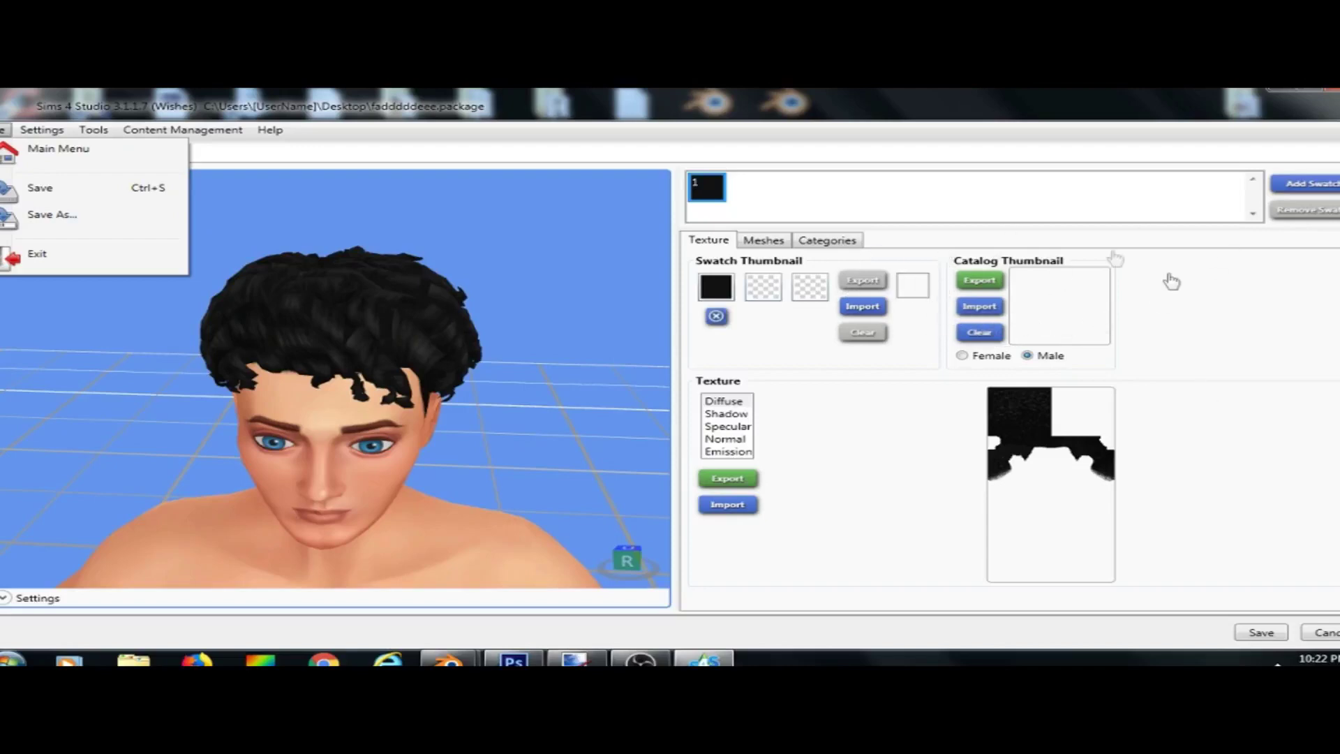
{"action": "left_click", "coordinate": [35, 215]}
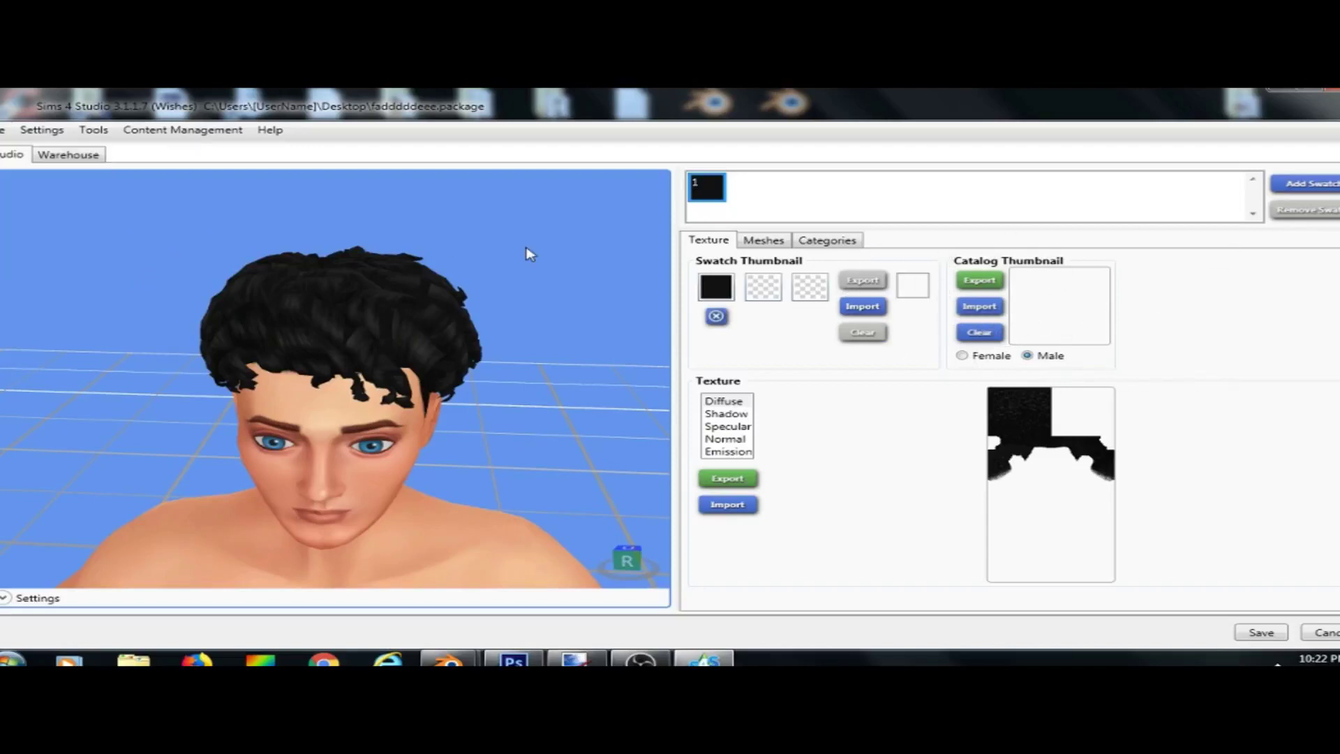